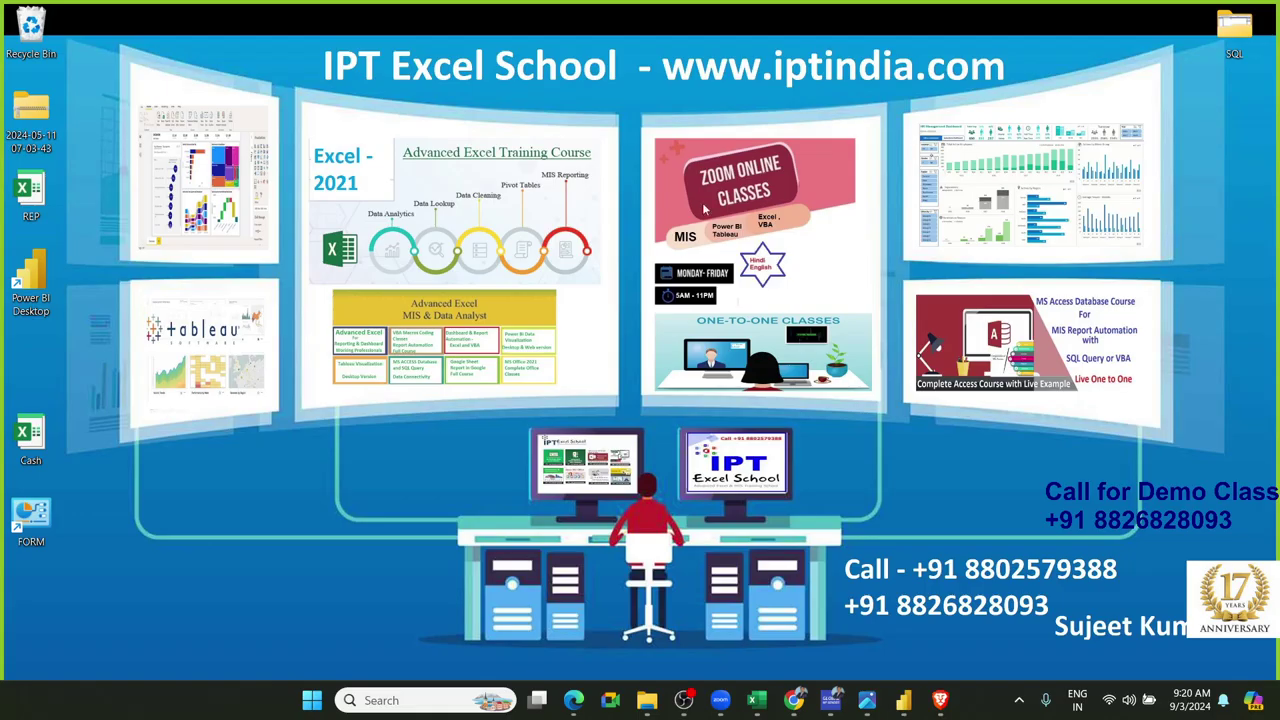
Bring Chrome forward and check the EXCEL MIS TRAINING tab before returning to the Power BI course page
mouse_move(798, 700)
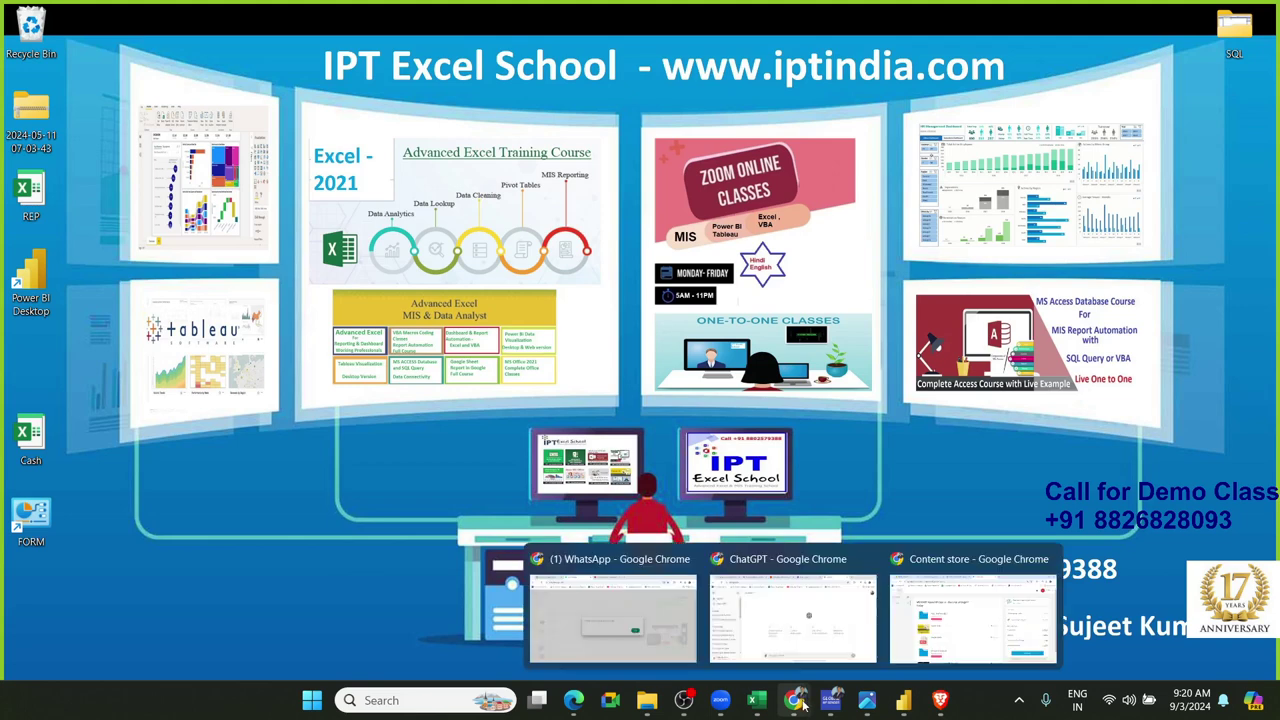
left_click(975, 610)
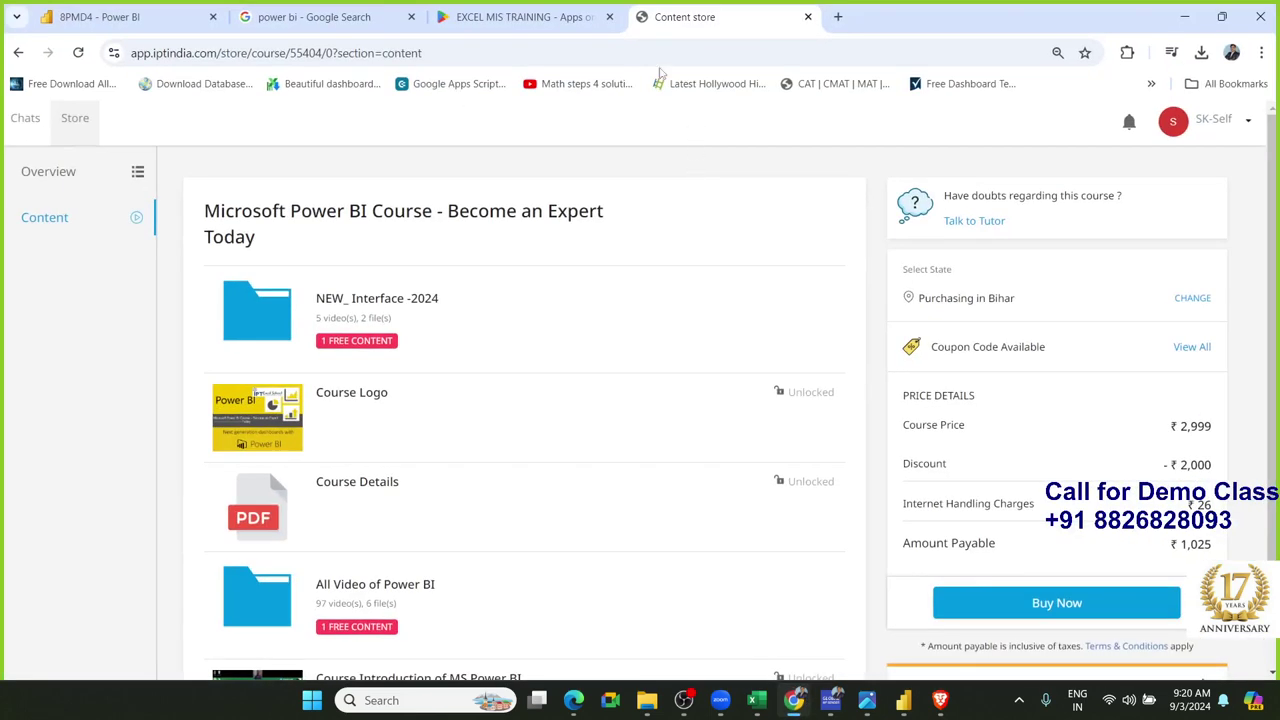
left_click(525, 17)
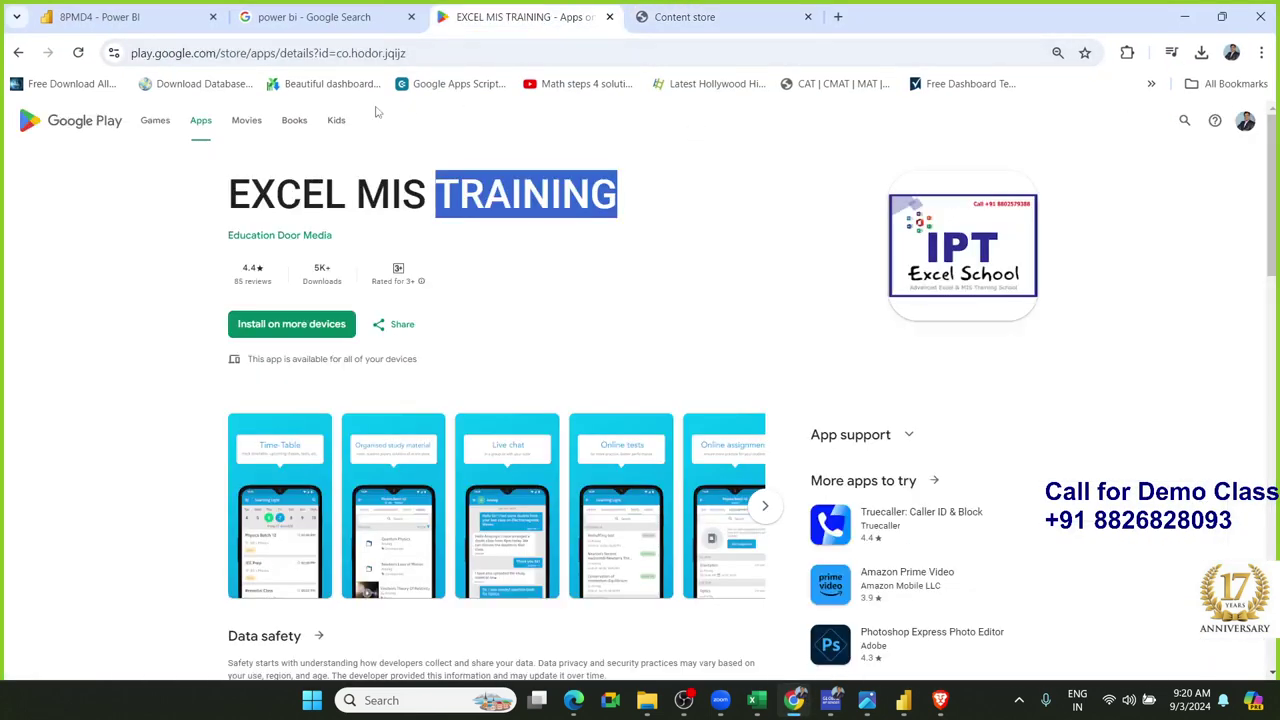
triple_click(307, 190)
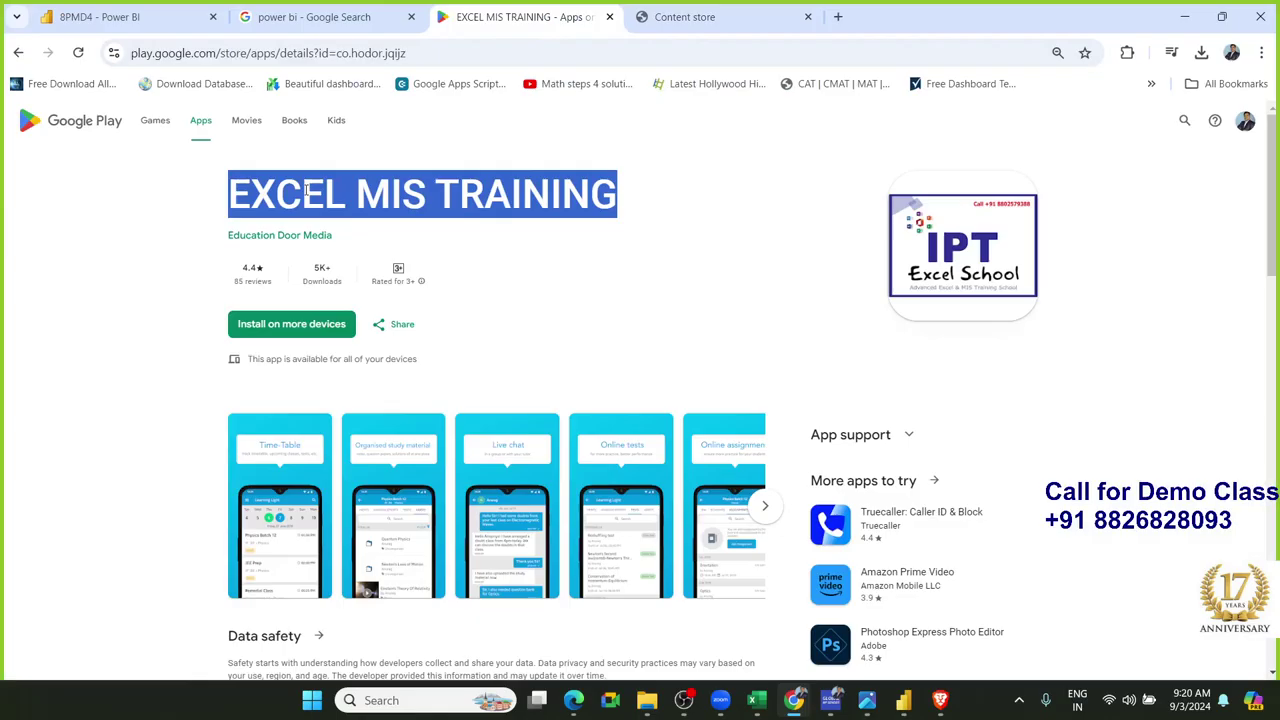
left_click(680, 17)
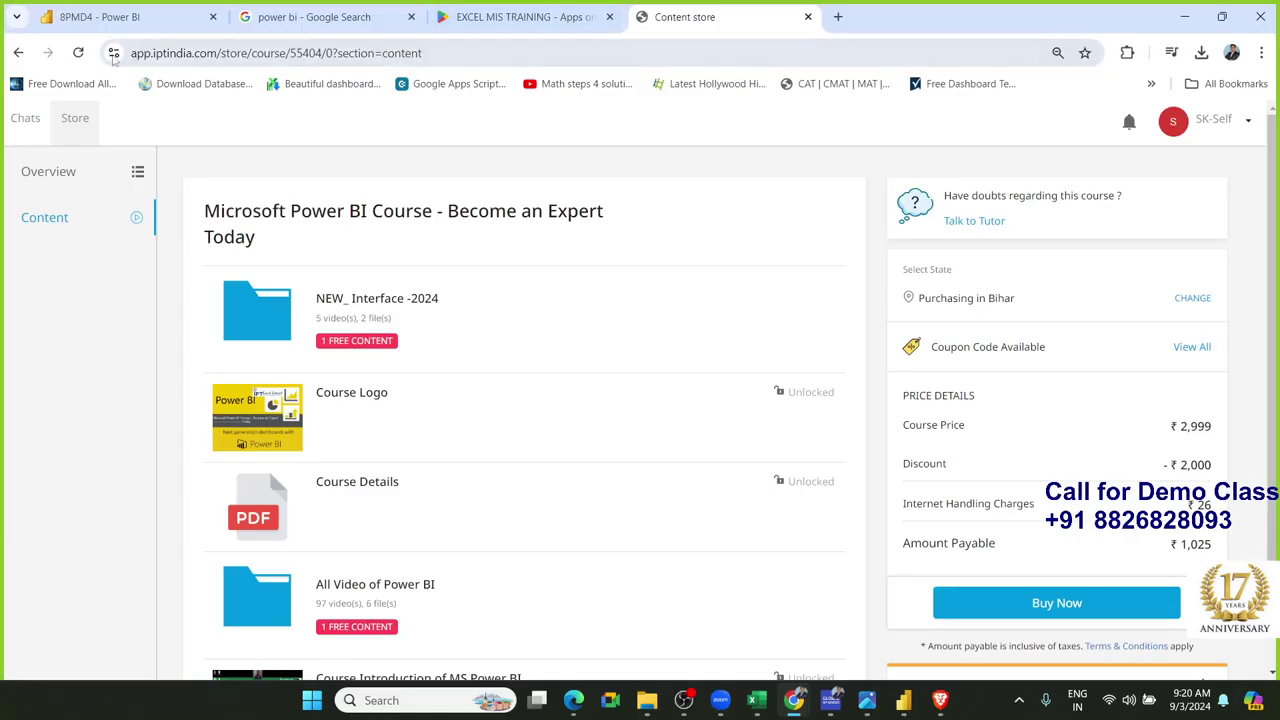
Go back to the IPT India course store home and browse down its course list
left_click(18, 52)
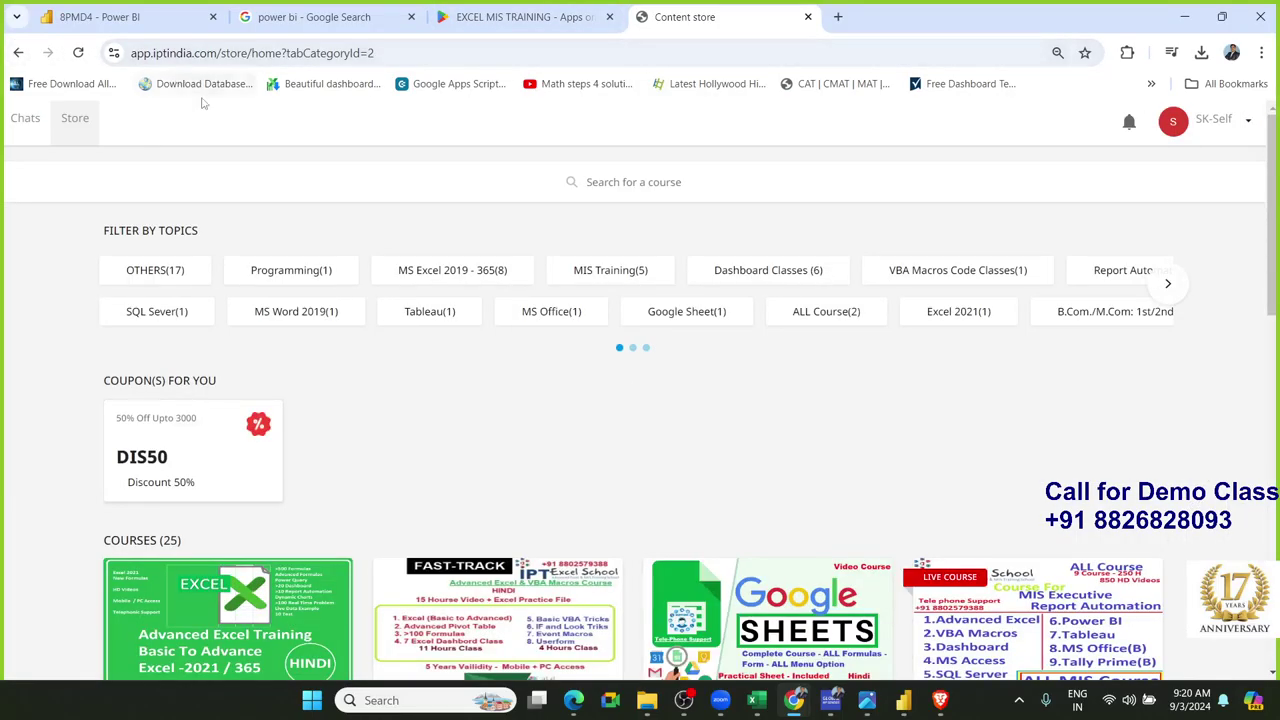
scroll(202, 103, "down", 1)
left_click(217, 53)
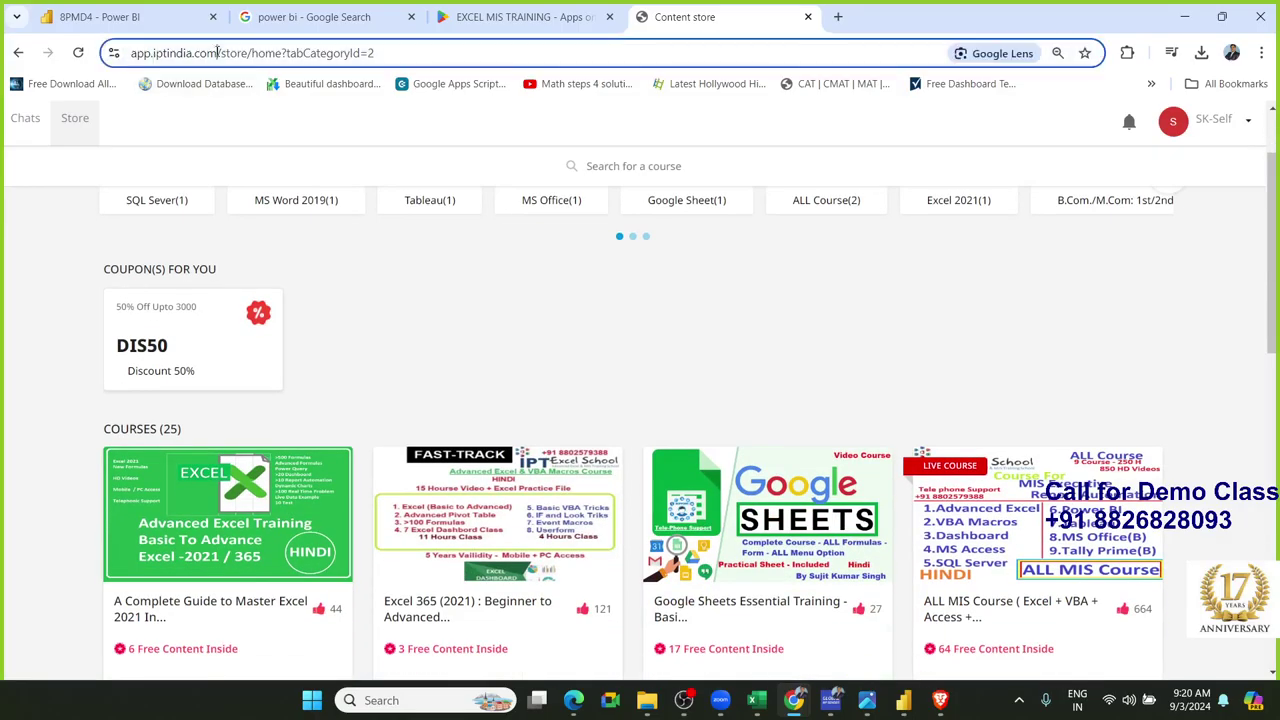
left_click_drag(217, 53, 120, 53)
scroll(607, 193, "down", 2)
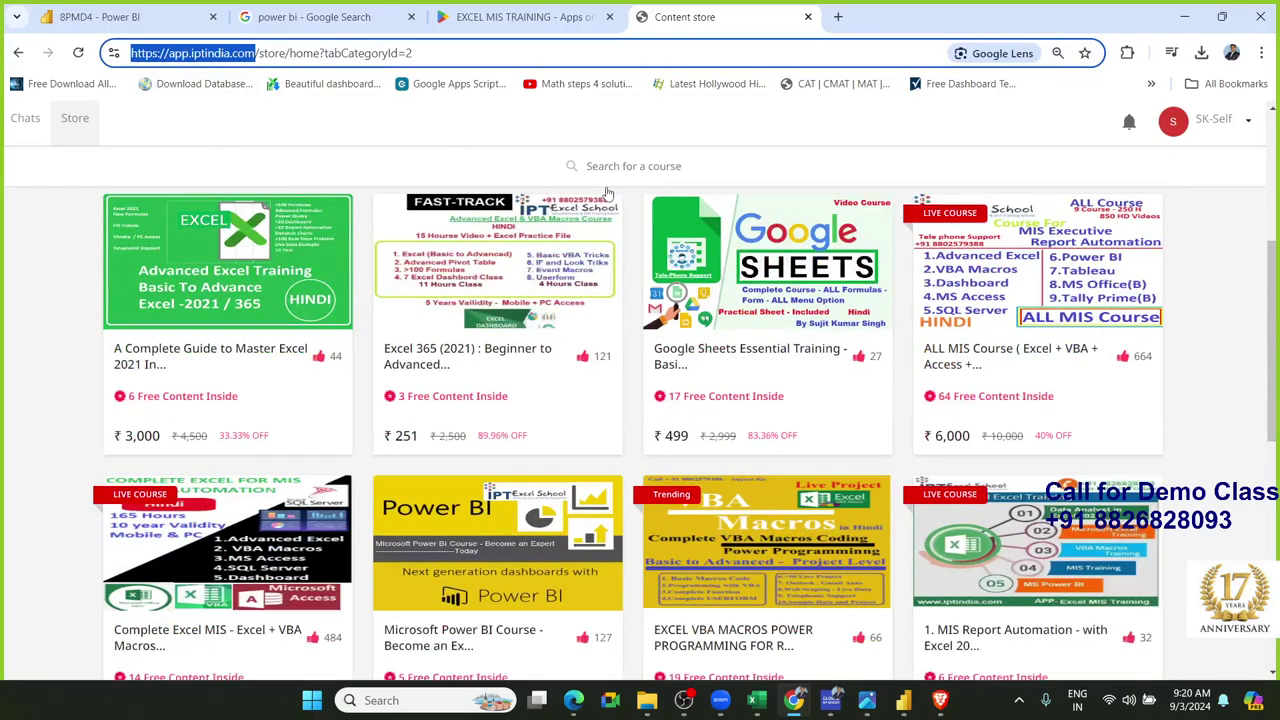
scroll(607, 193, "down", 1)
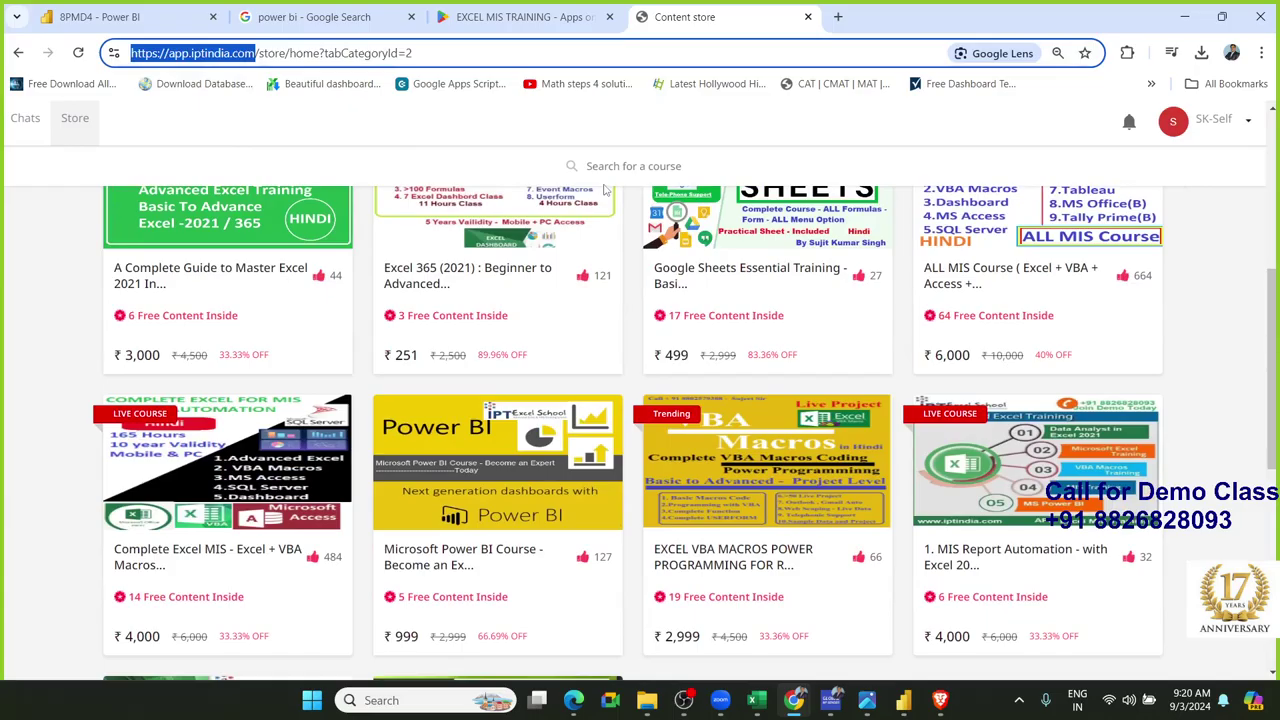
scroll(465, 430, "down", 2)
Open the Microsoft Power BI course's Content list, review it, then minimise Chrome
left_click(465, 402)
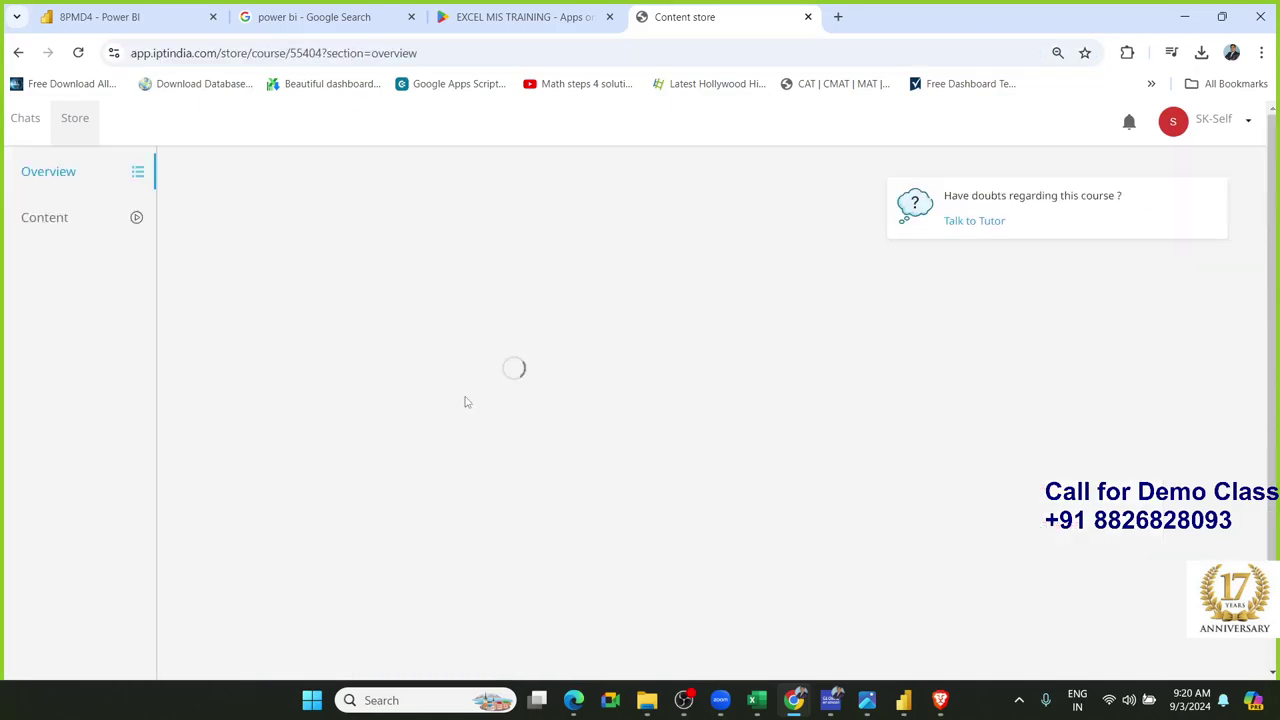
left_click(111, 233)
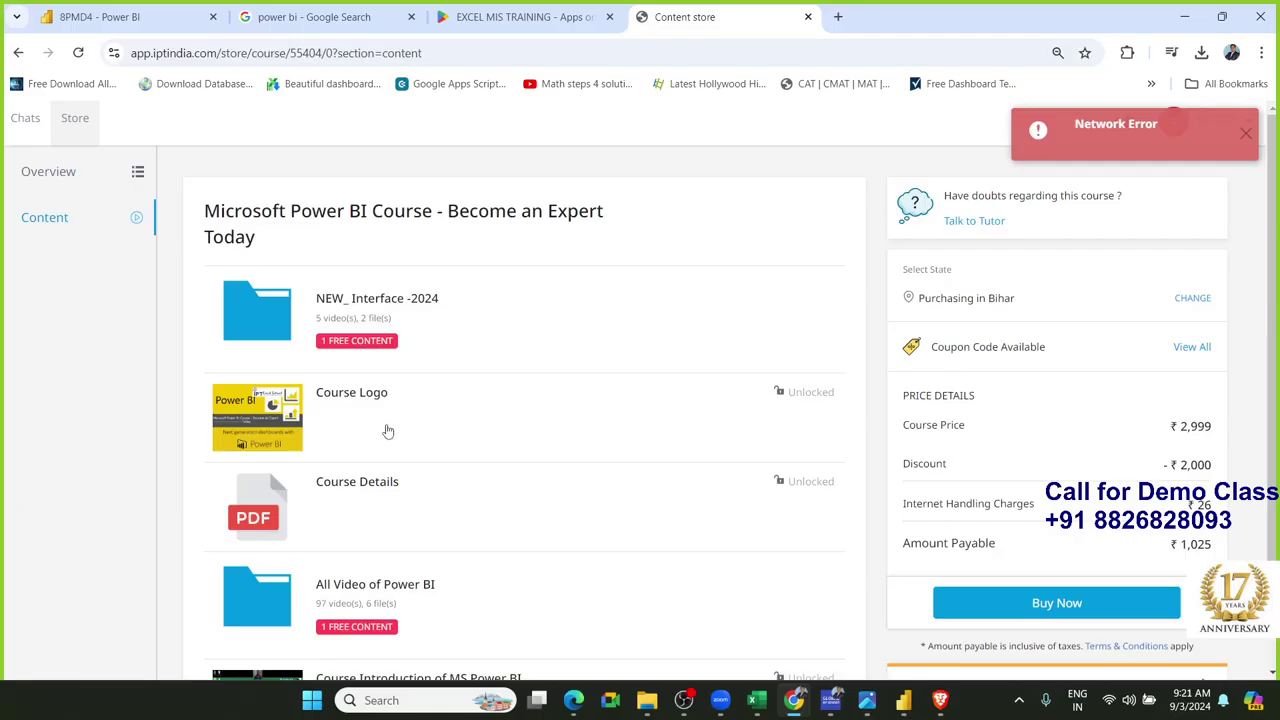
scroll(386, 432, "down", 1)
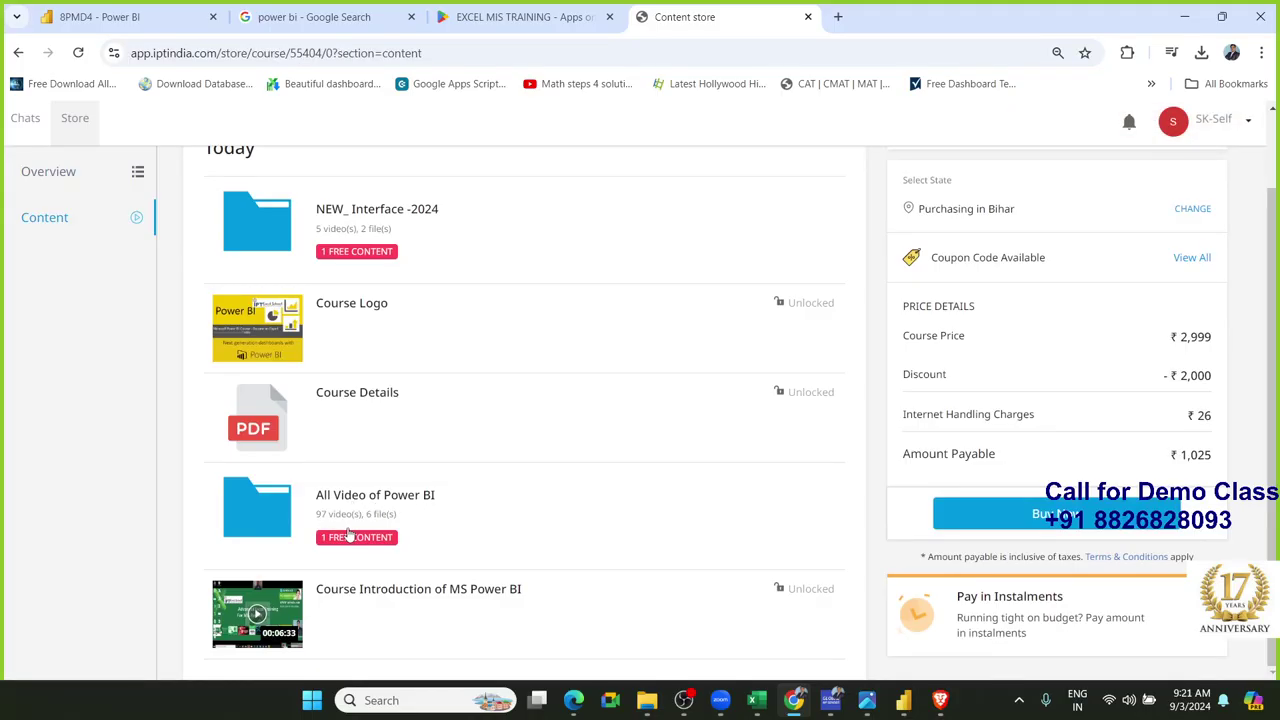
scroll(349, 535, "up", 1)
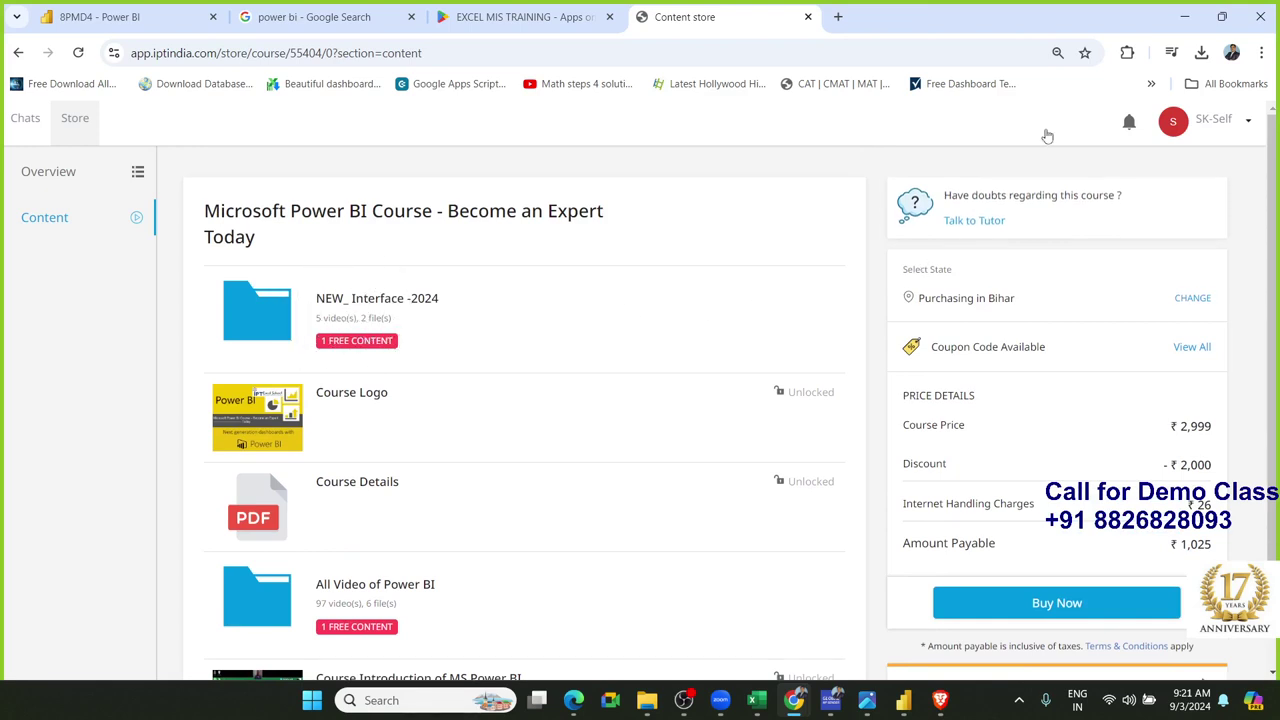
left_click(1195, 21)
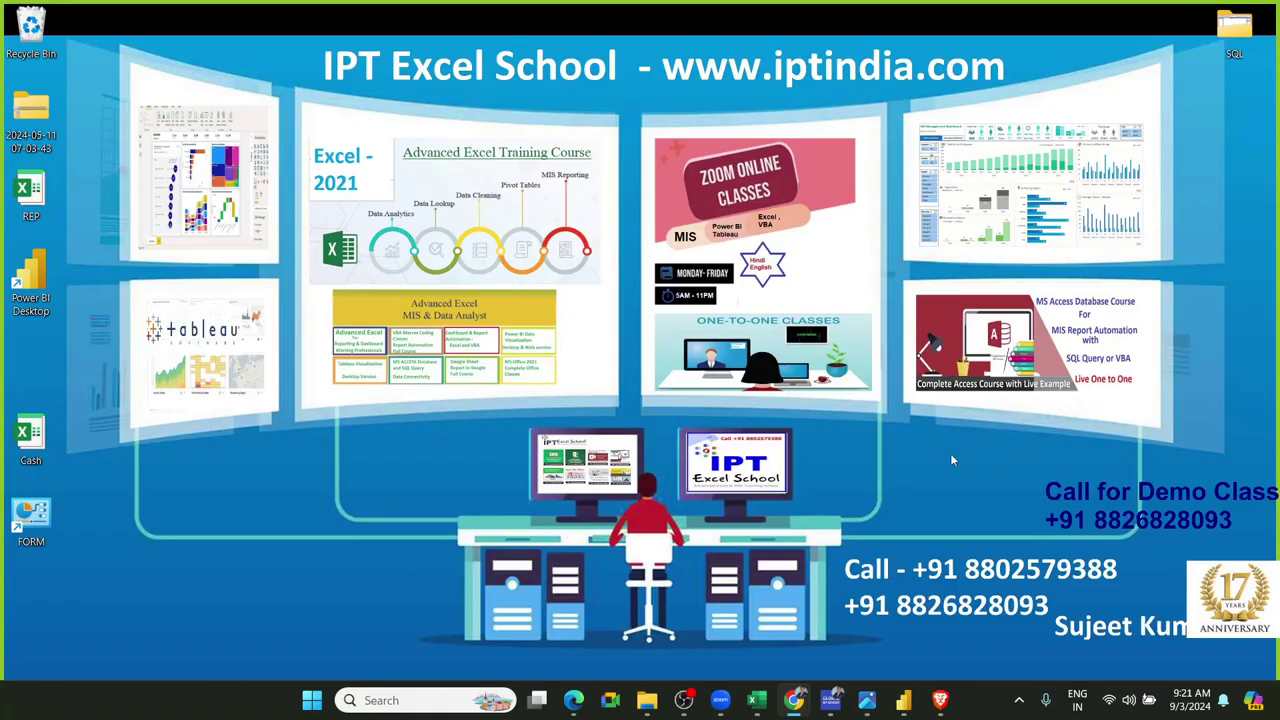
left_click(857, 700)
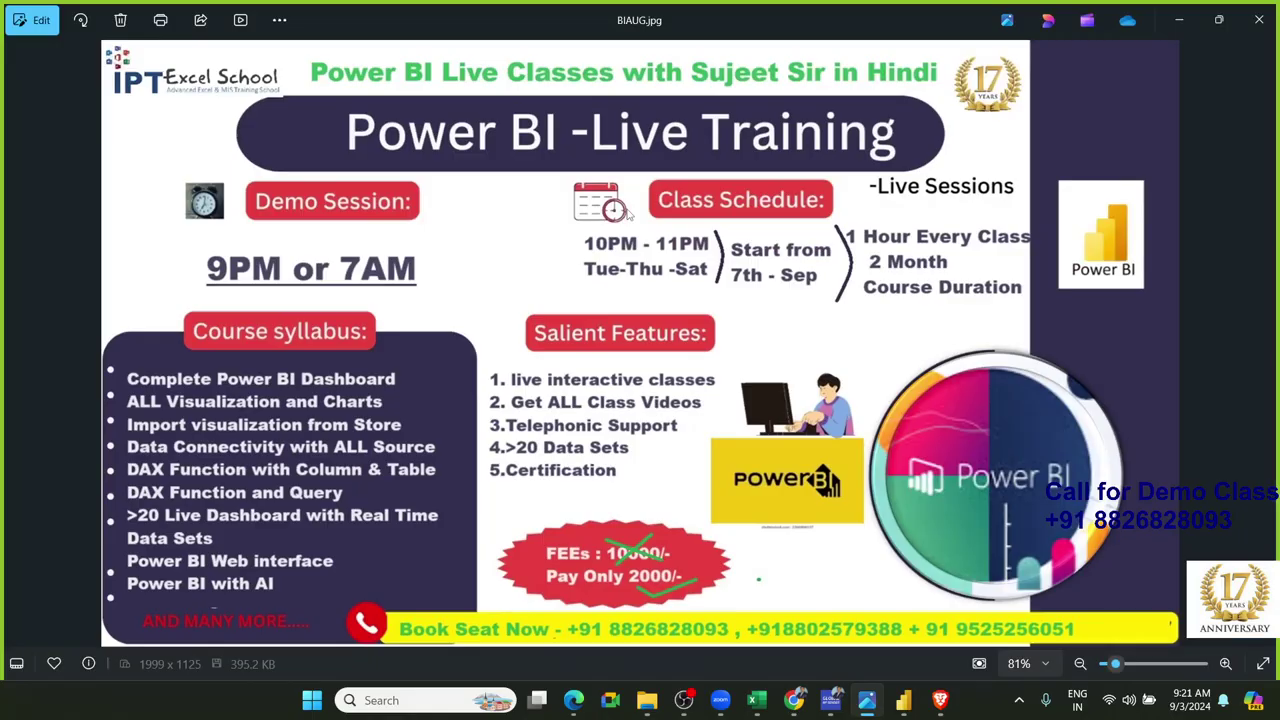
left_click(734, 278)
left_click(732, 645)
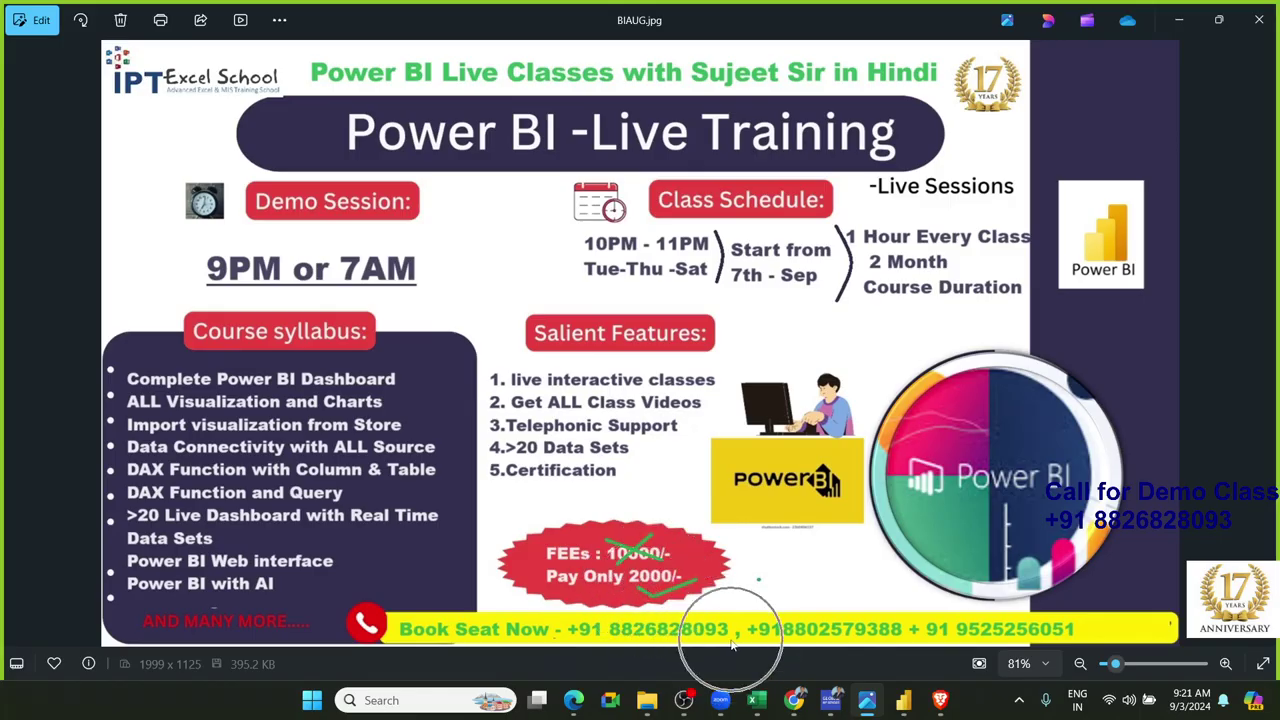
left_click(1177, 25)
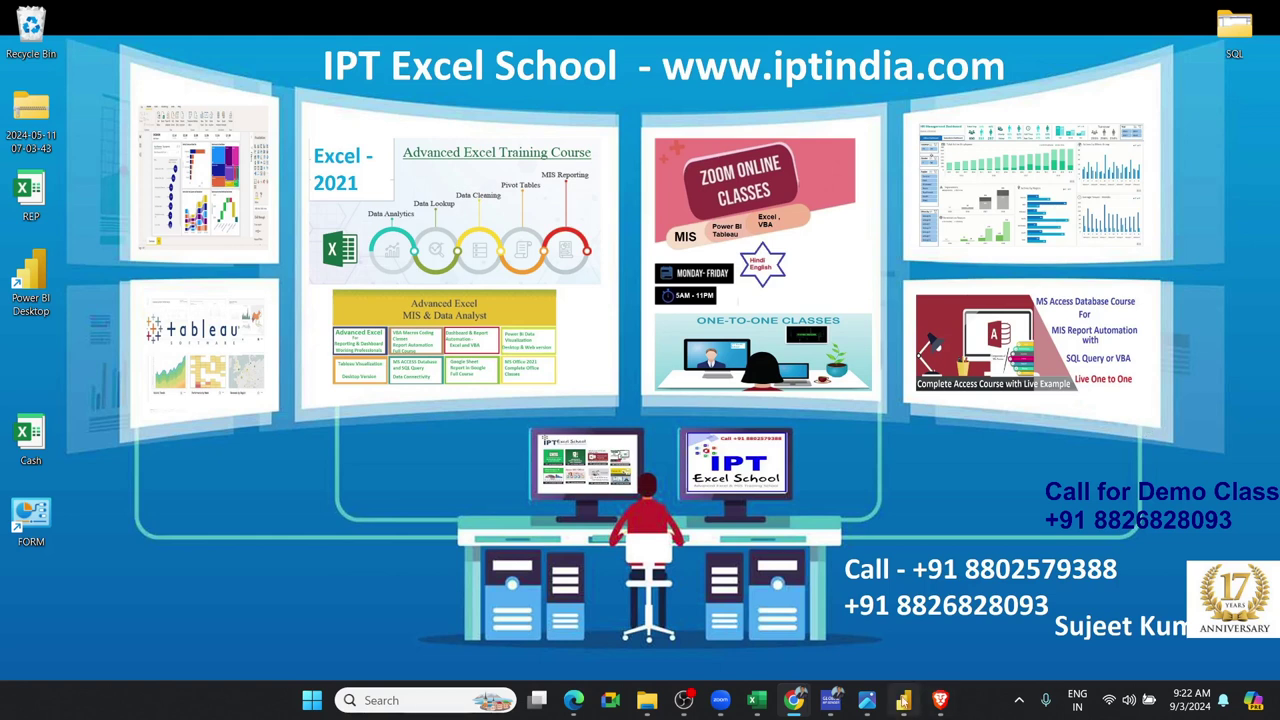
mouse_move(903, 700)
mouse_move(766, 705)
left_click(1160, 600)
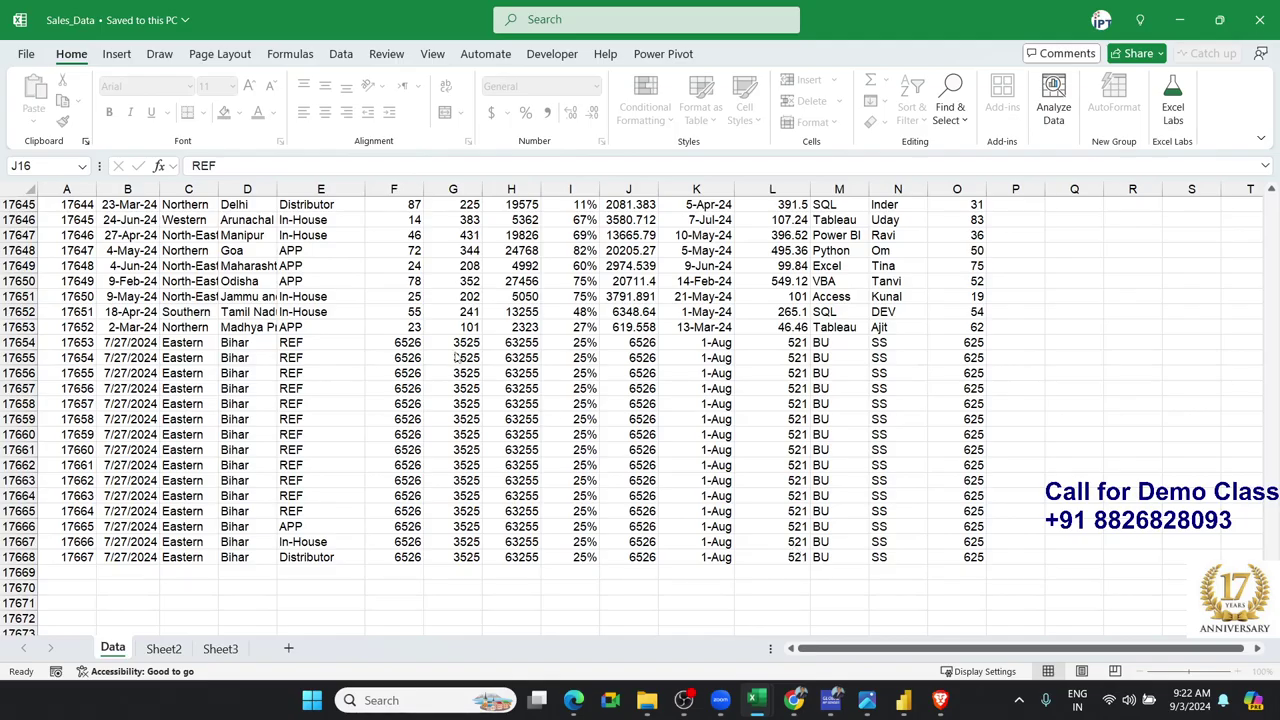
key("ctrl+Up")
key("Left")
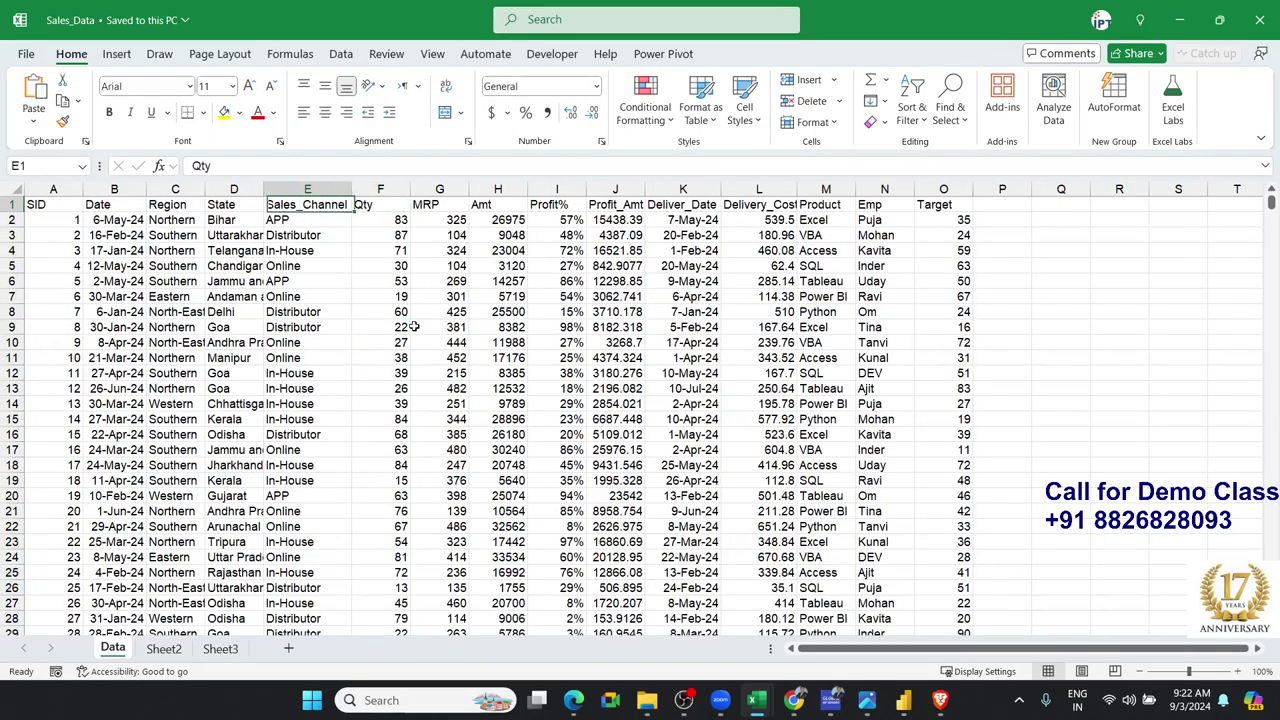
key("Left")
key("Left")
key("Left")
key("Left")
key("Right")
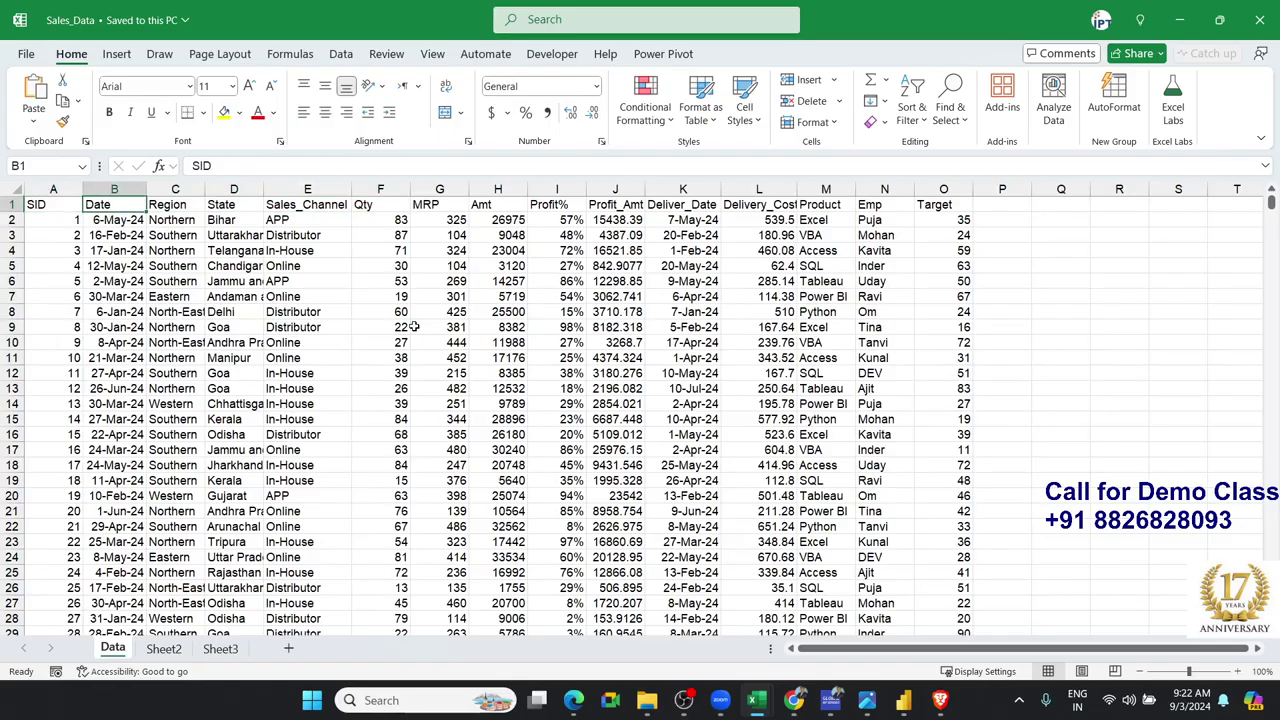
key("Right")
key("Right")
key("Right")
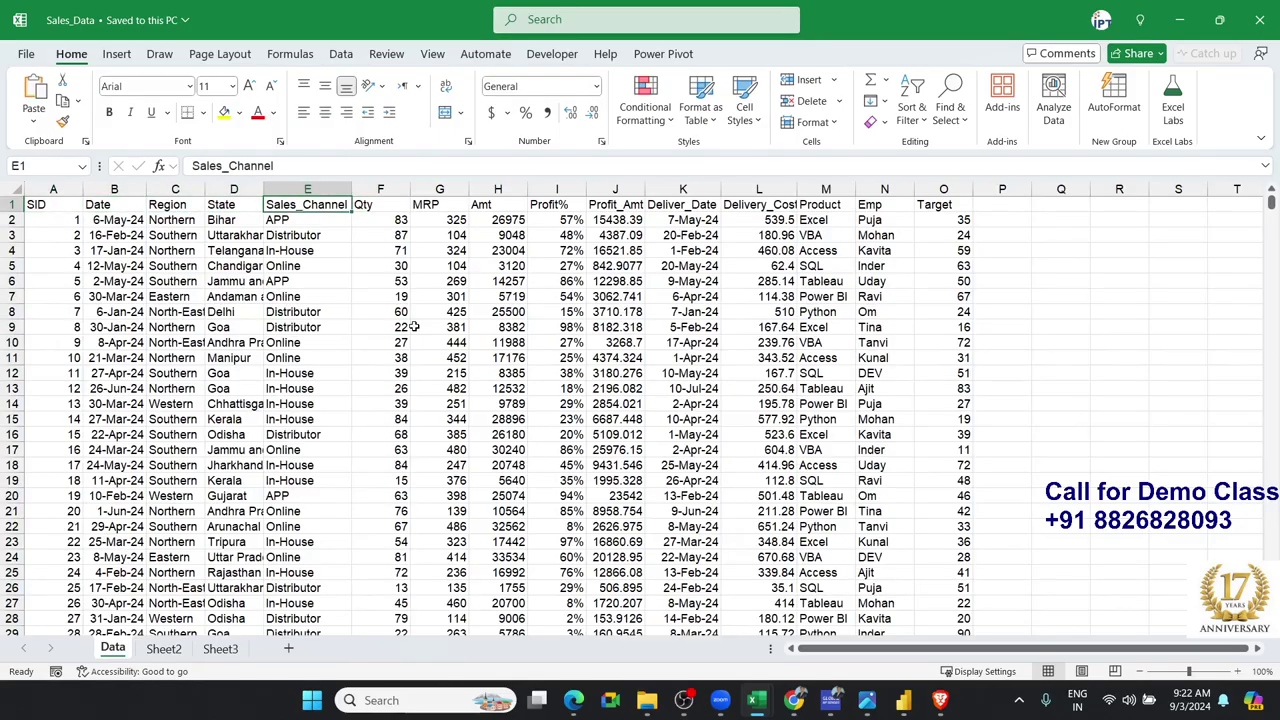
key("Down")
key("Up")
key("Right")
key("Right")
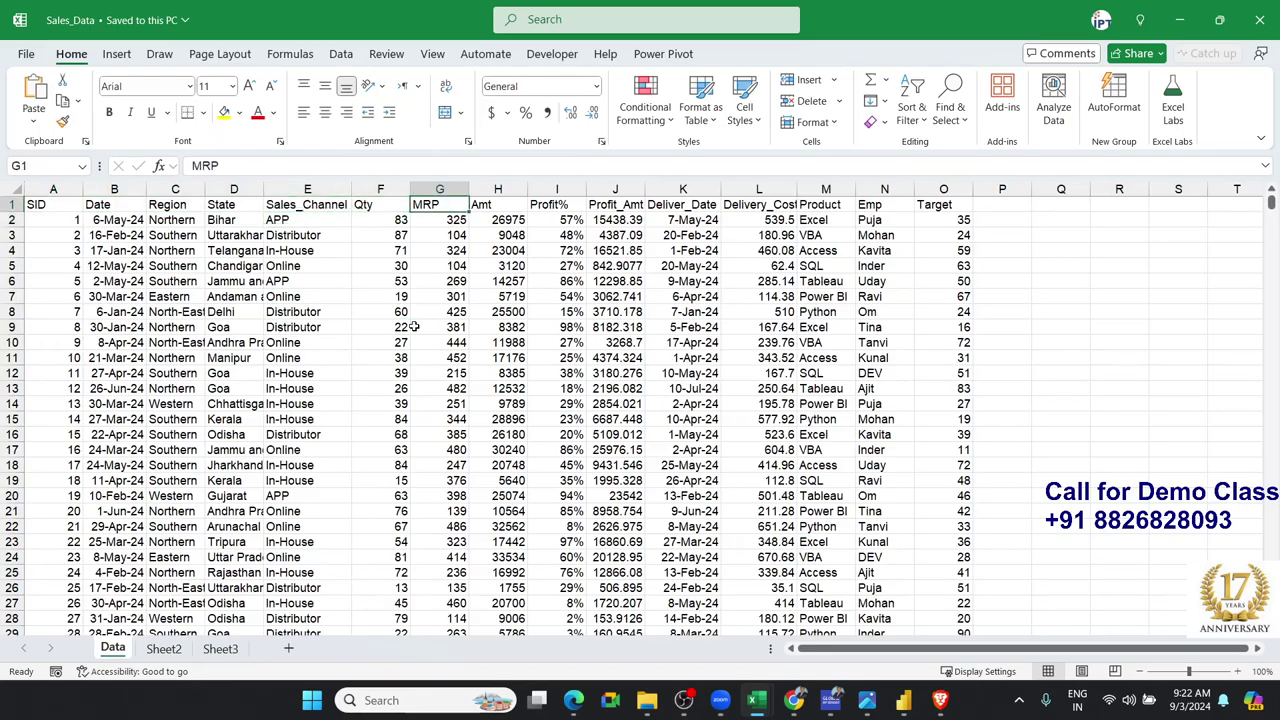
key("Down")
key("Up")
key("Right")
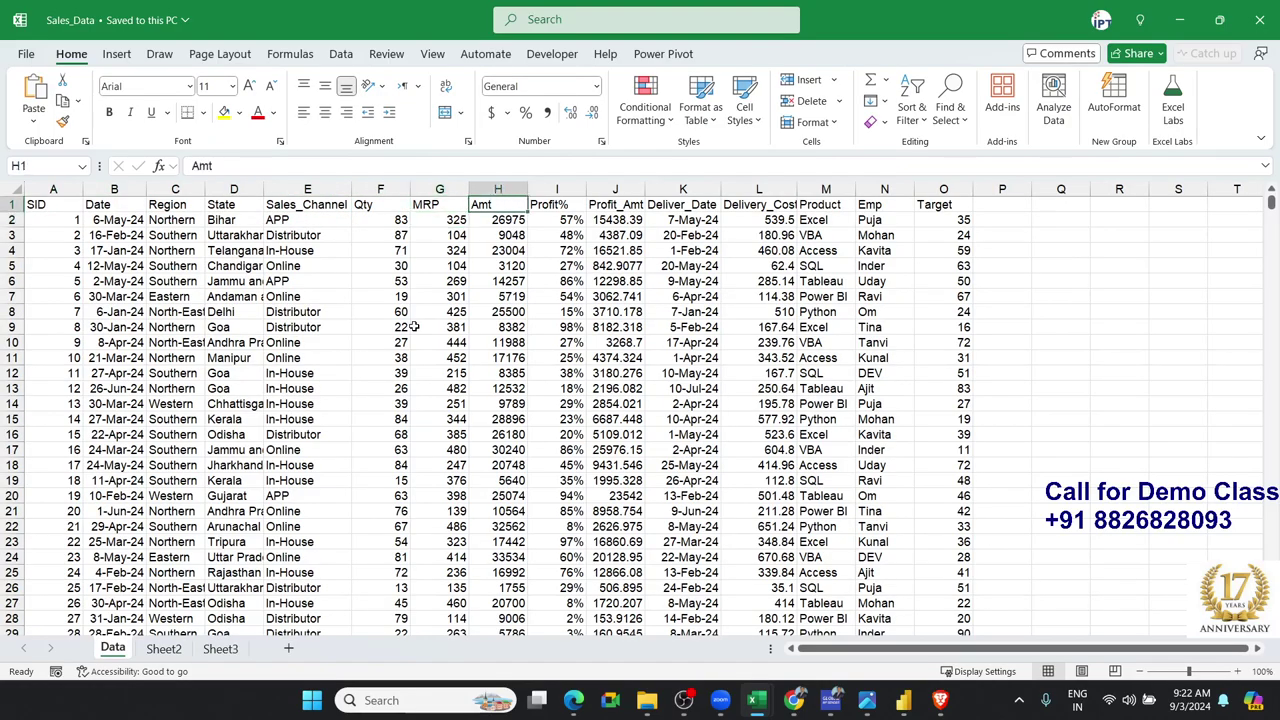
key("Right")
key("Down")
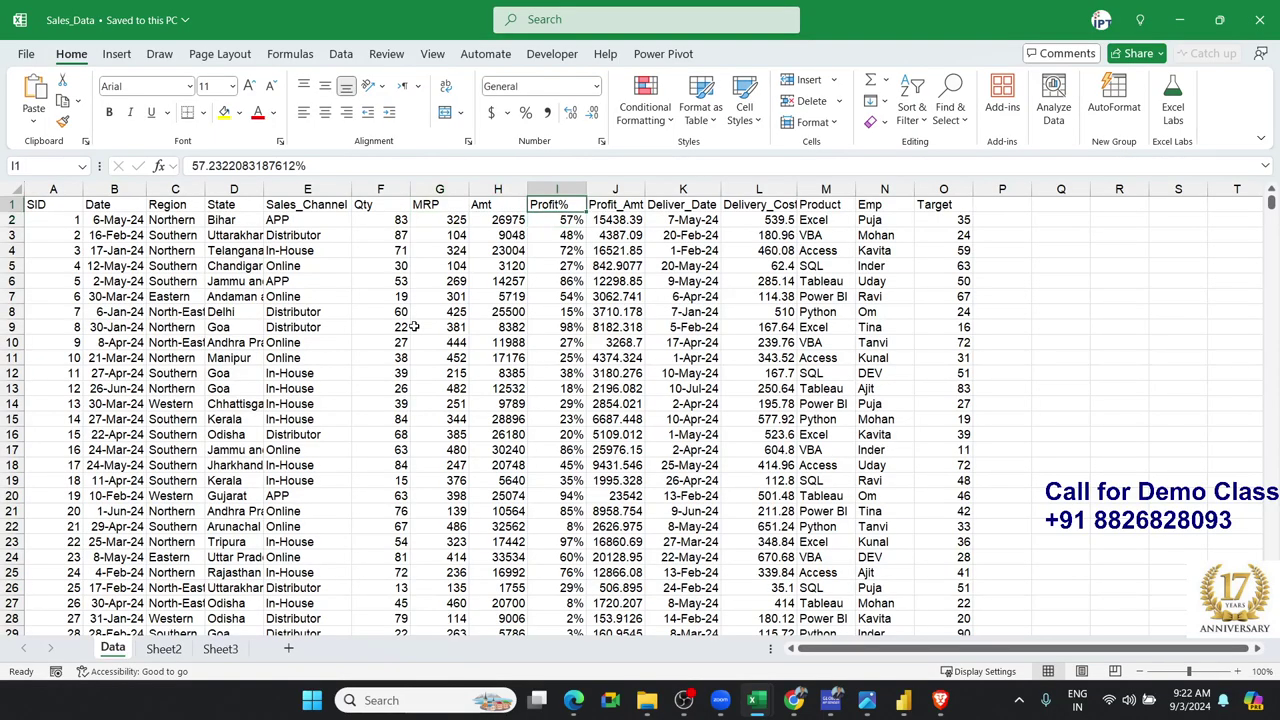
key("Up")
key("Right")
key("Up")
key("Right")
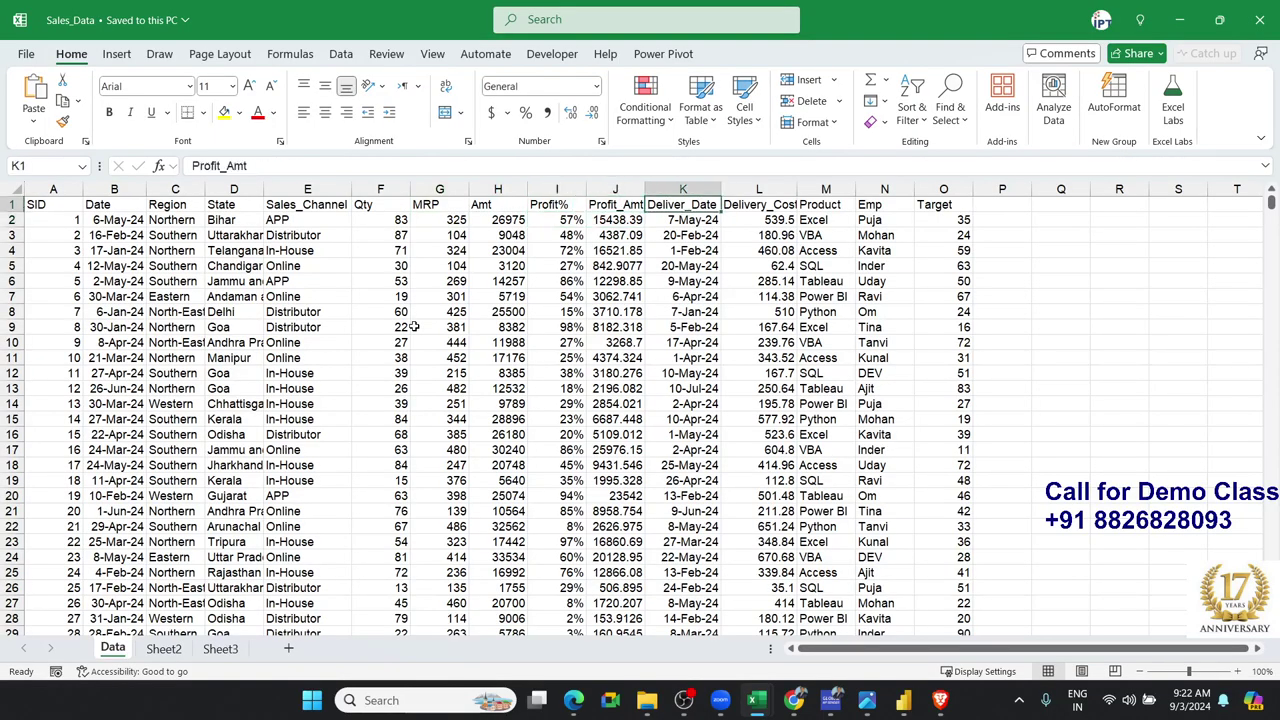
key("Down")
key("Up")
key("Down")
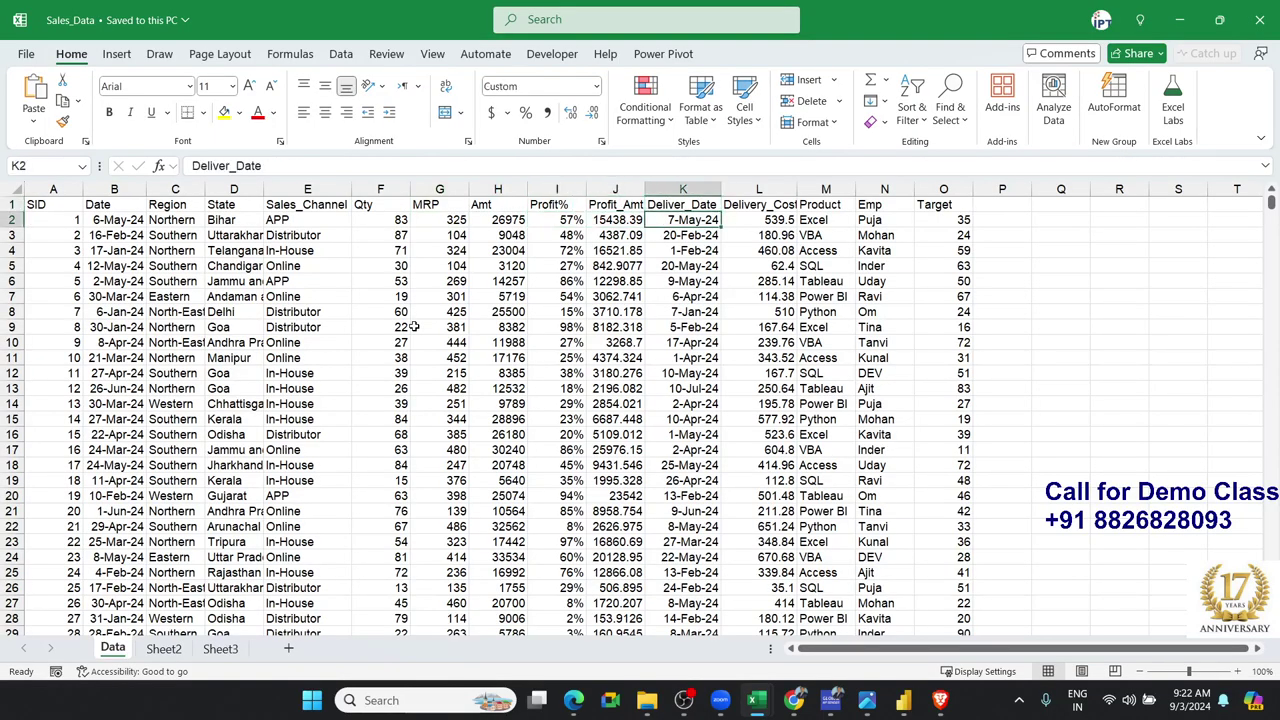
key("Up")
key("Right")
key("Down")
key("Up")
key("Down")
key("Up")
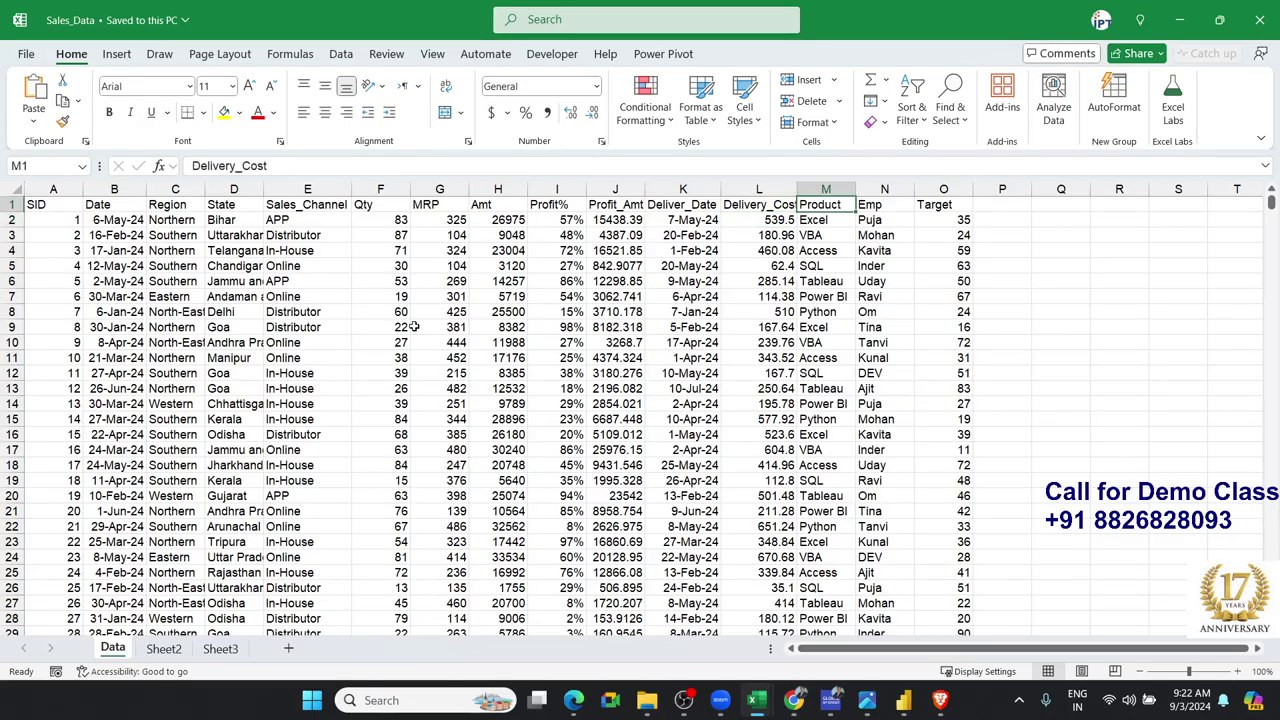
key("Right")
key("Down")
key("Right")
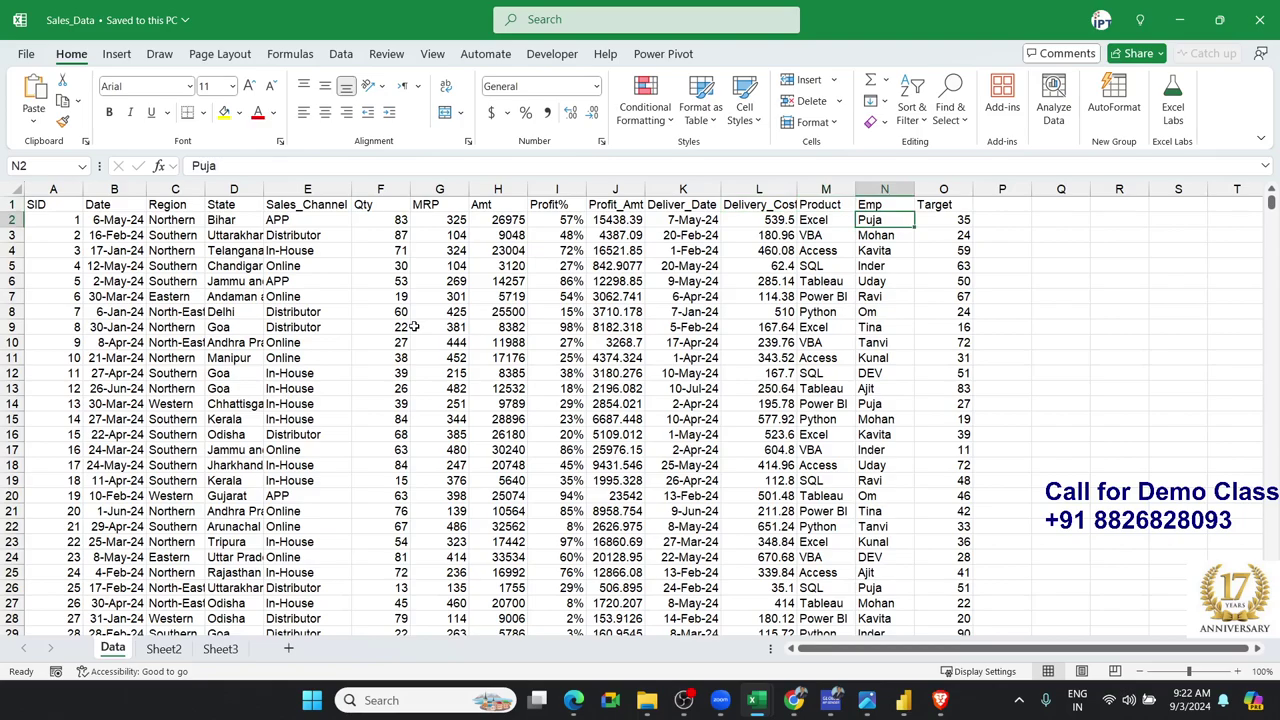
key("Right")
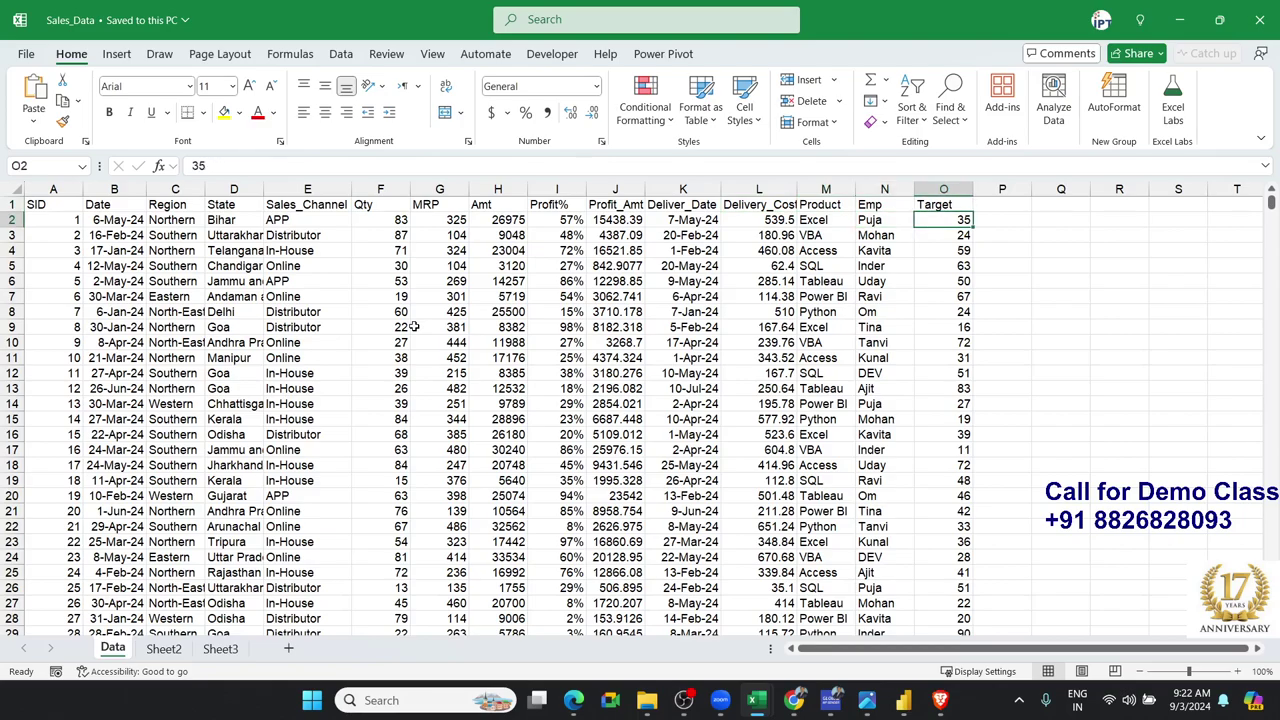
key("Home")
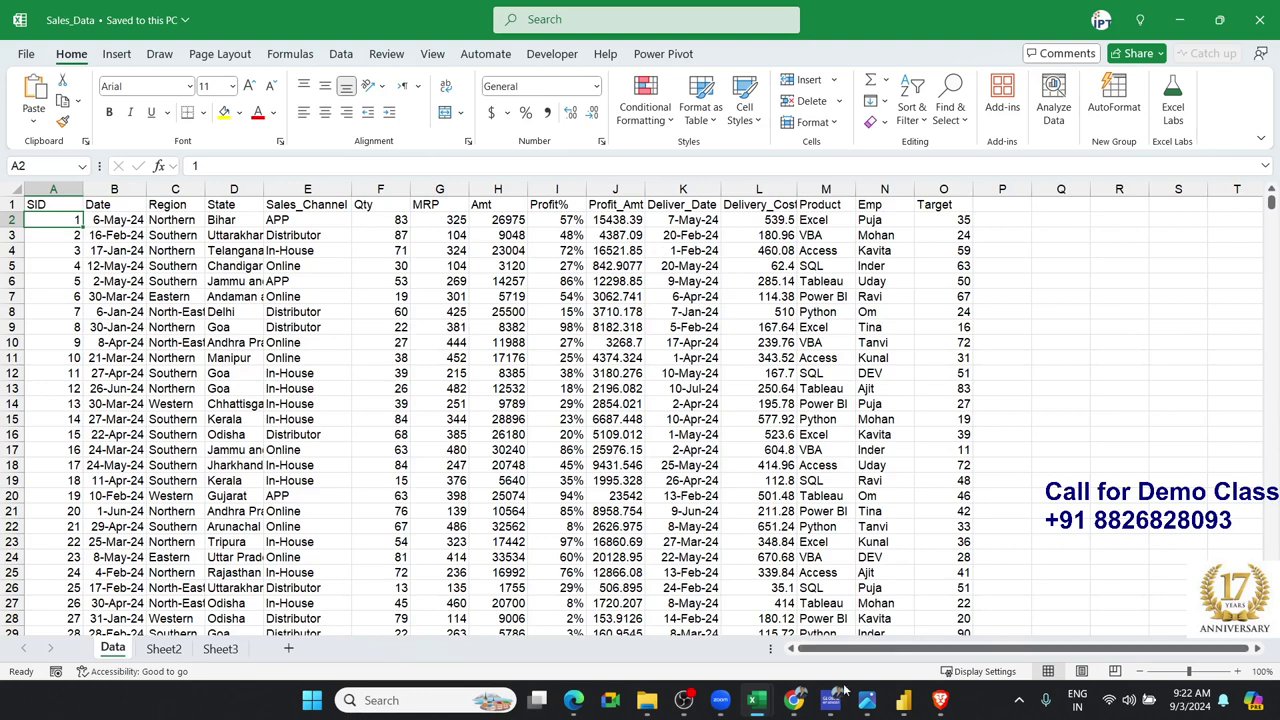
Start a blank report and open D:\Data\Sales_Data.xlsx for Excel import
left_click(905, 703)
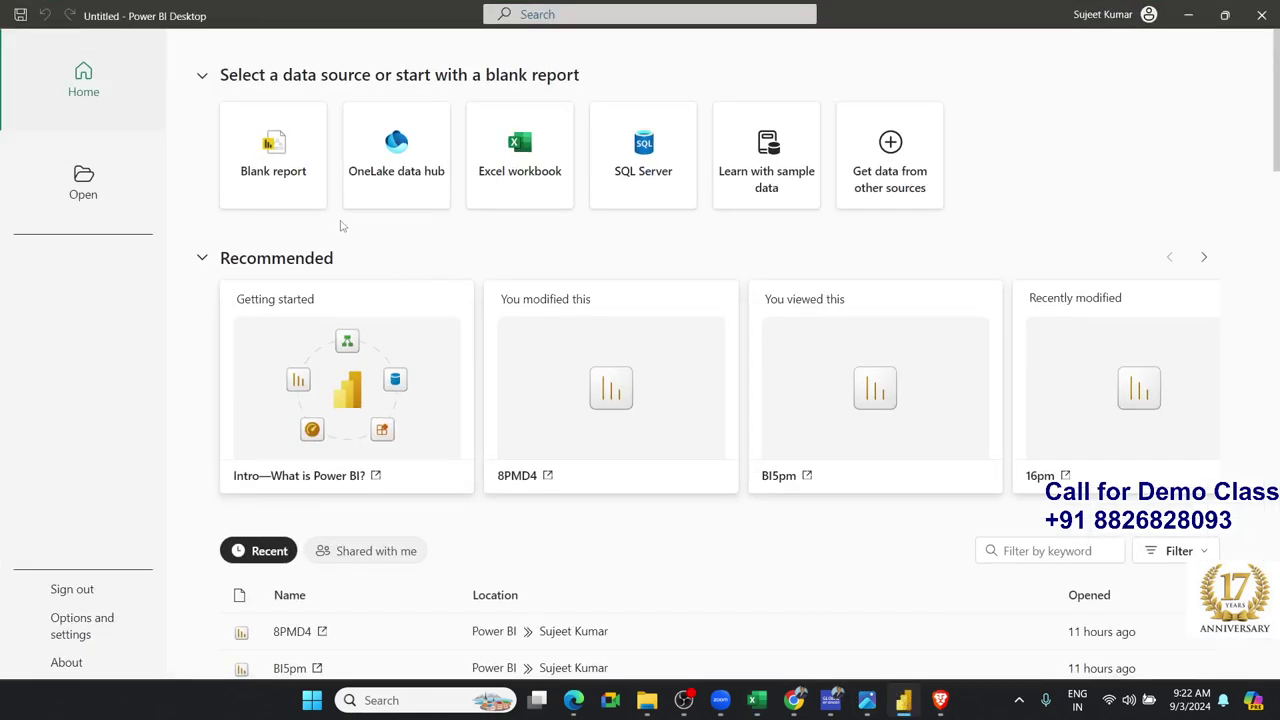
left_click(287, 204)
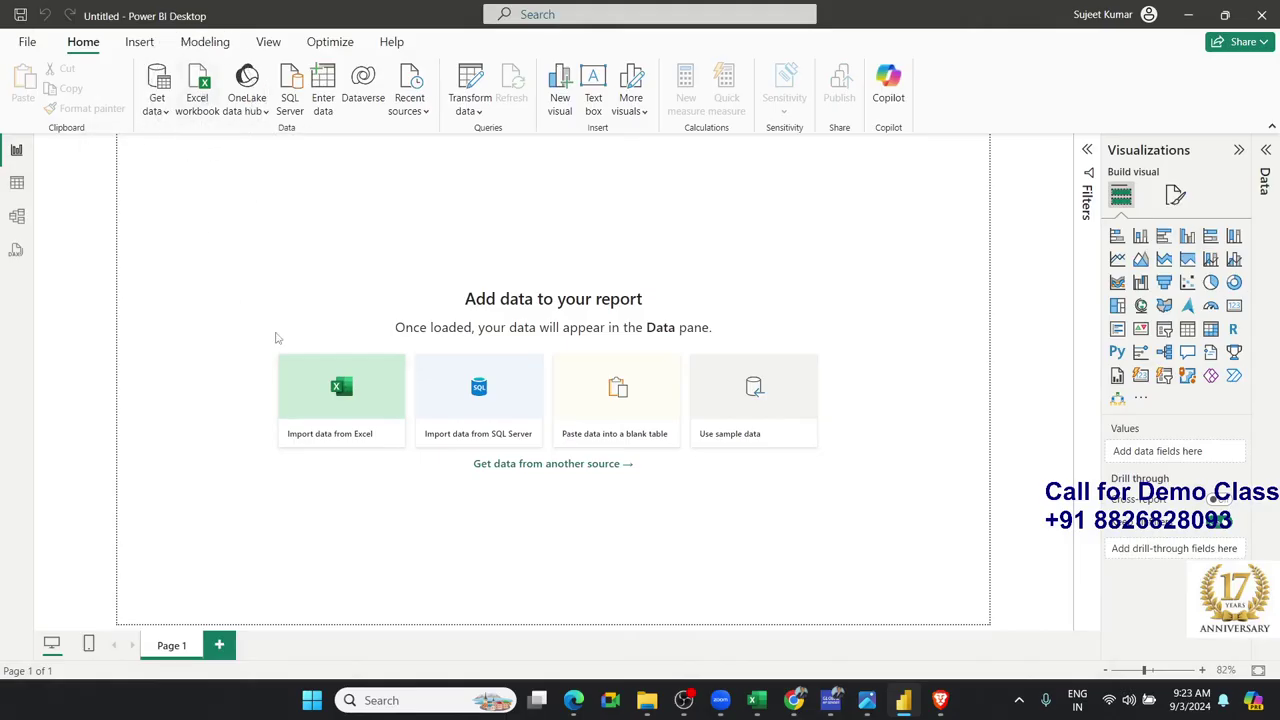
left_click(315, 450)
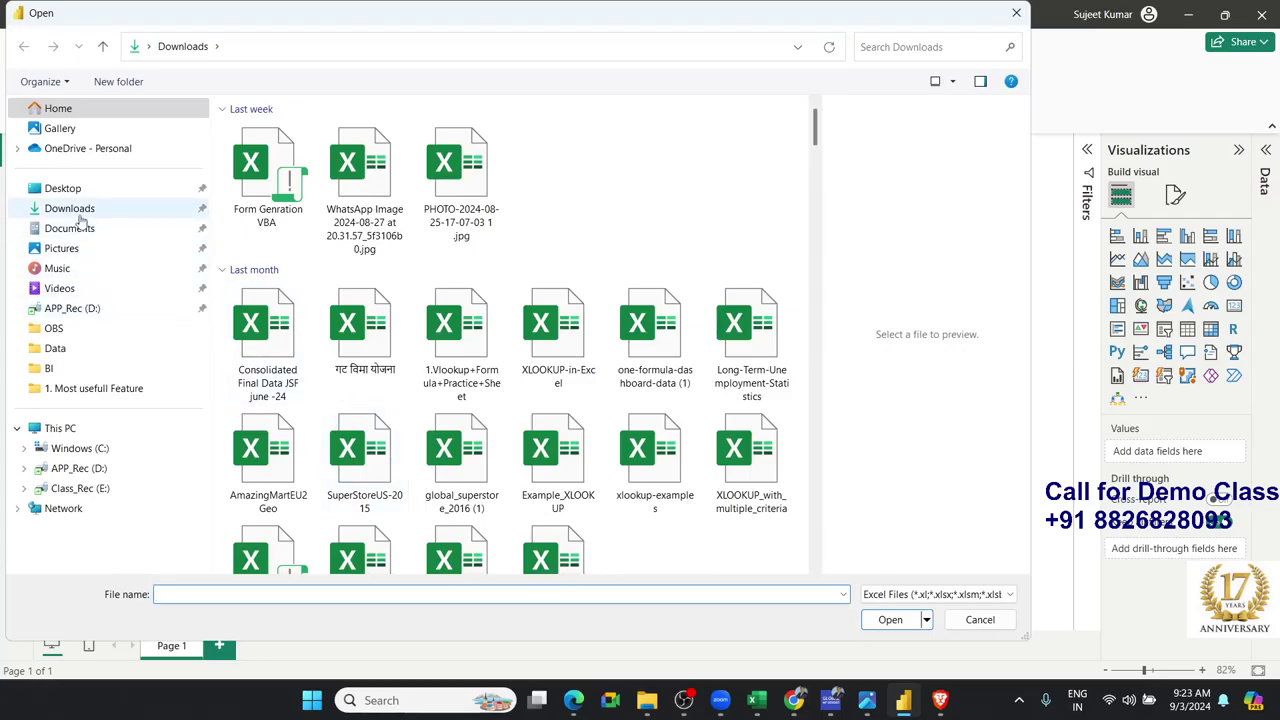
left_click(82, 348)
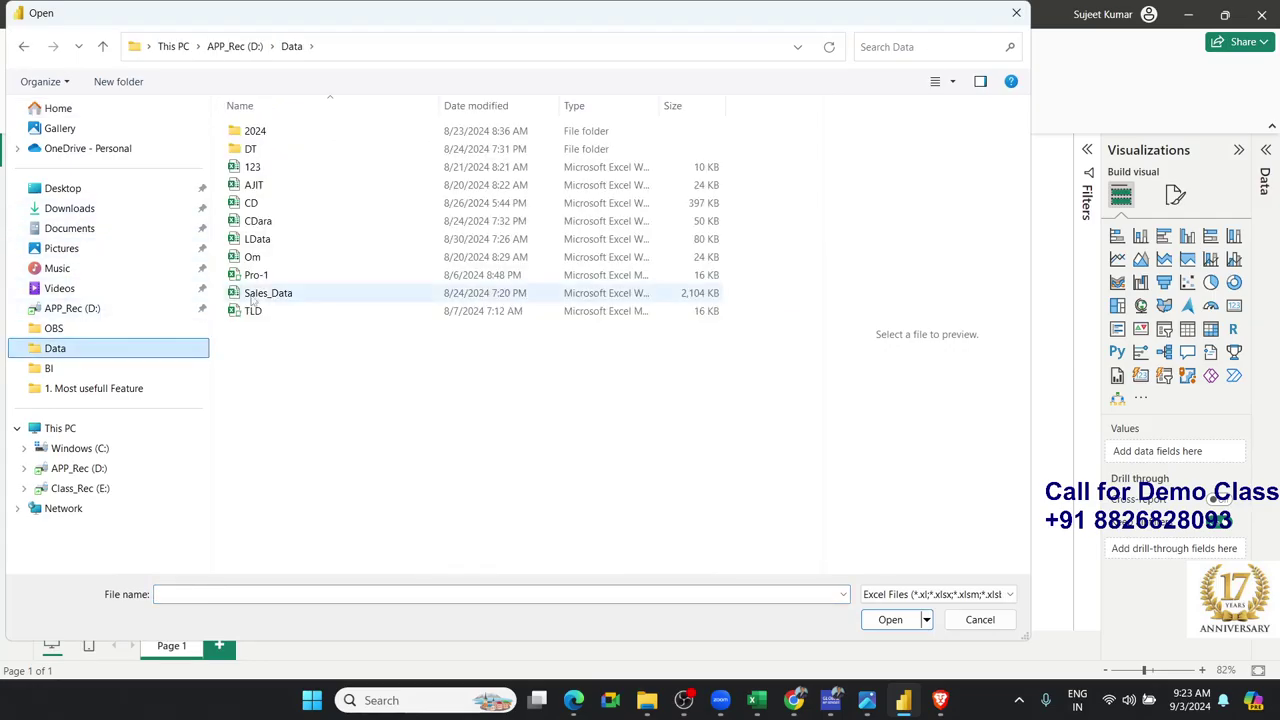
left_click(260, 293)
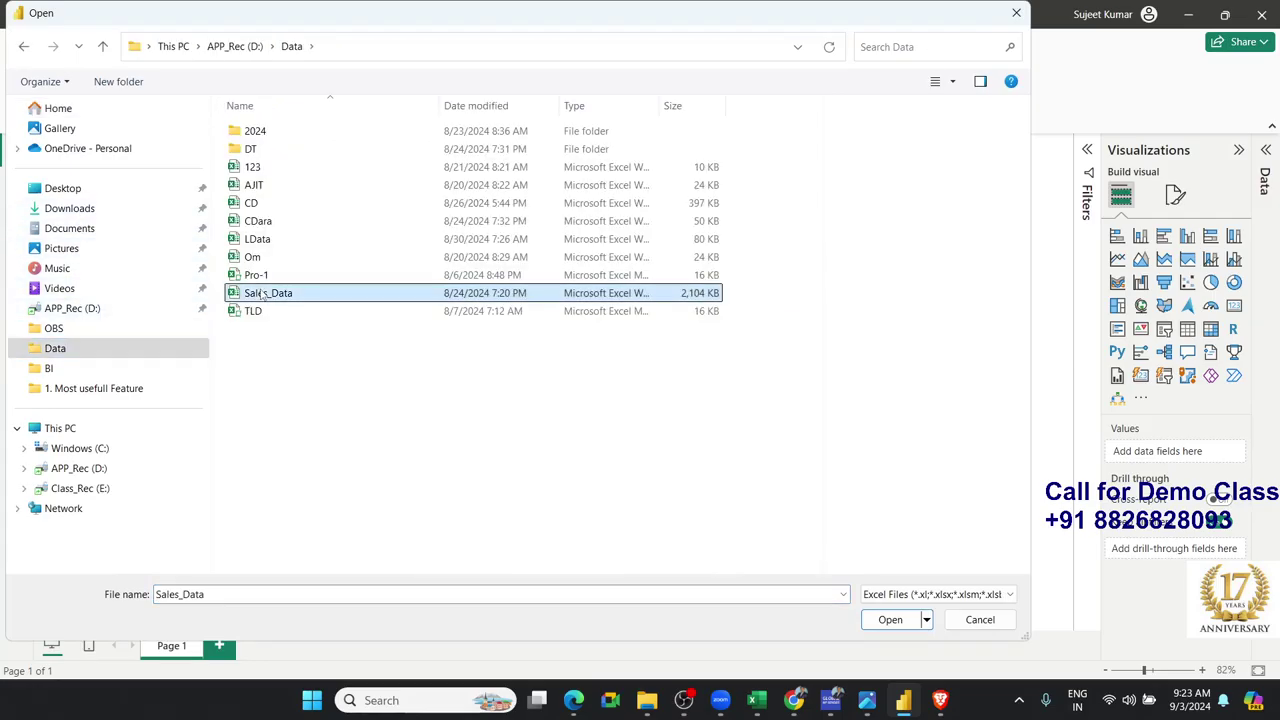
left_click(905, 624)
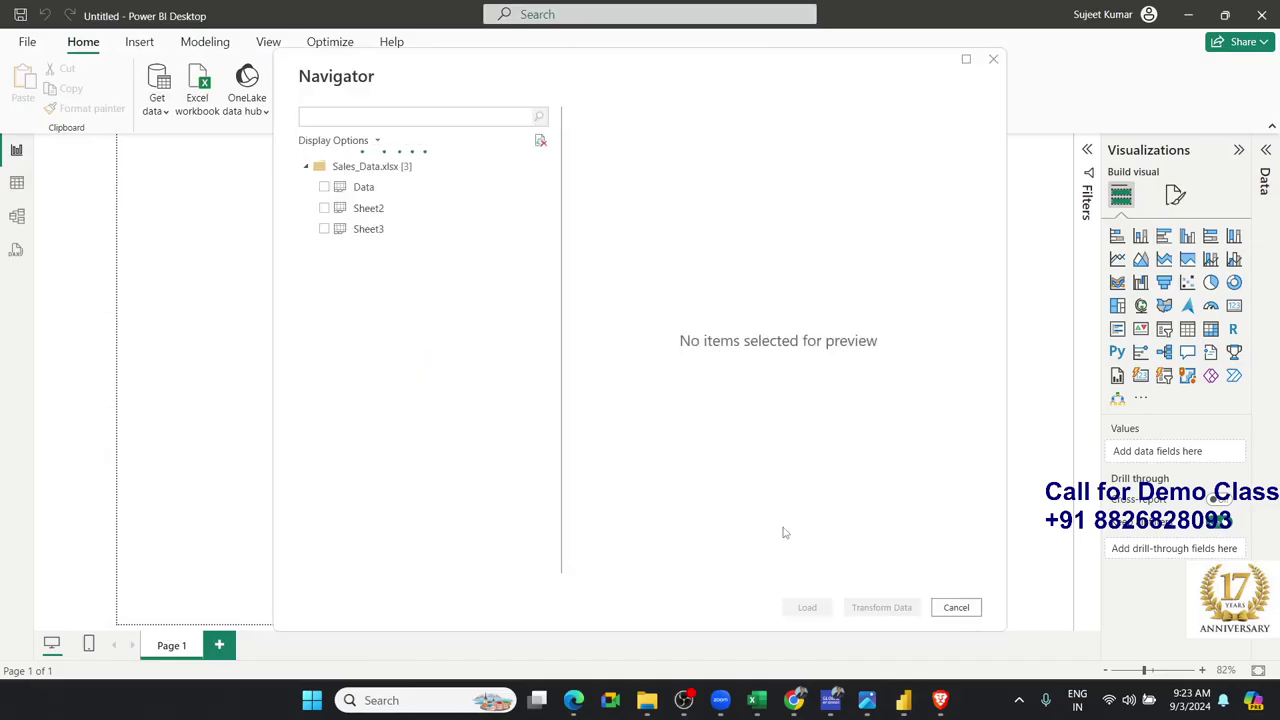
Preview the Data sheet in the Navigator and tick it for loading
left_click(350, 196)
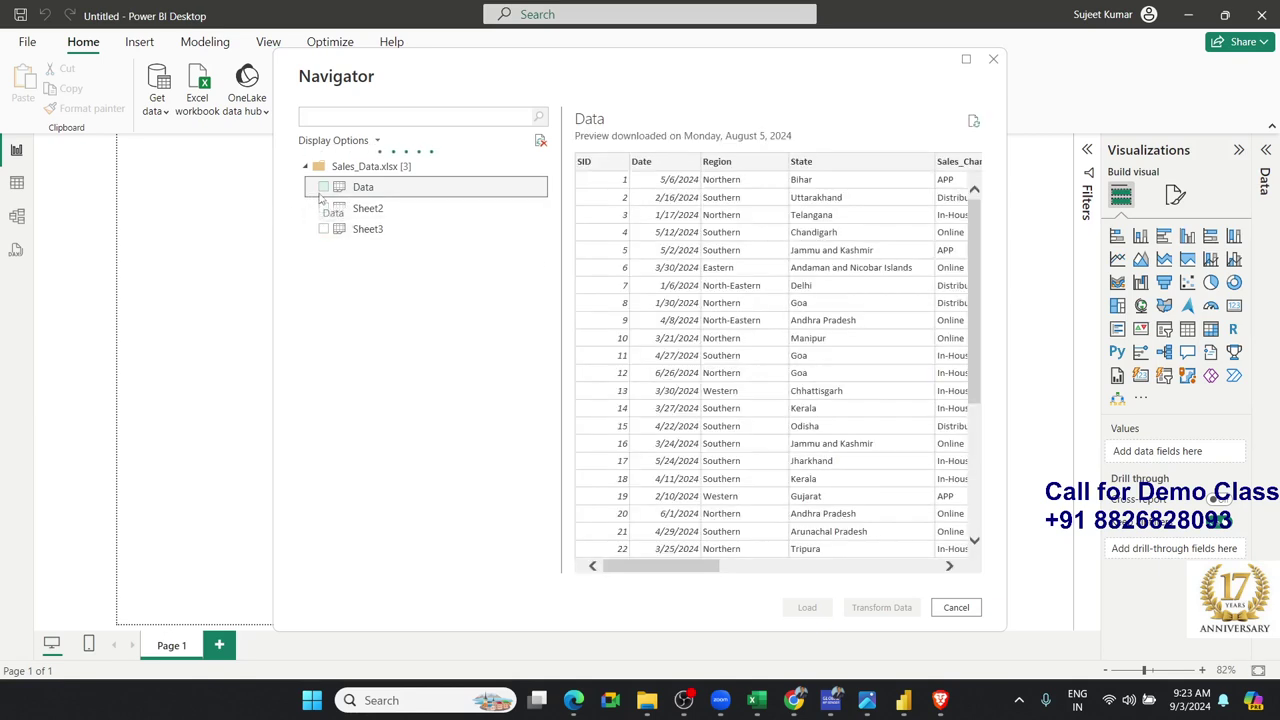
left_click(322, 190)
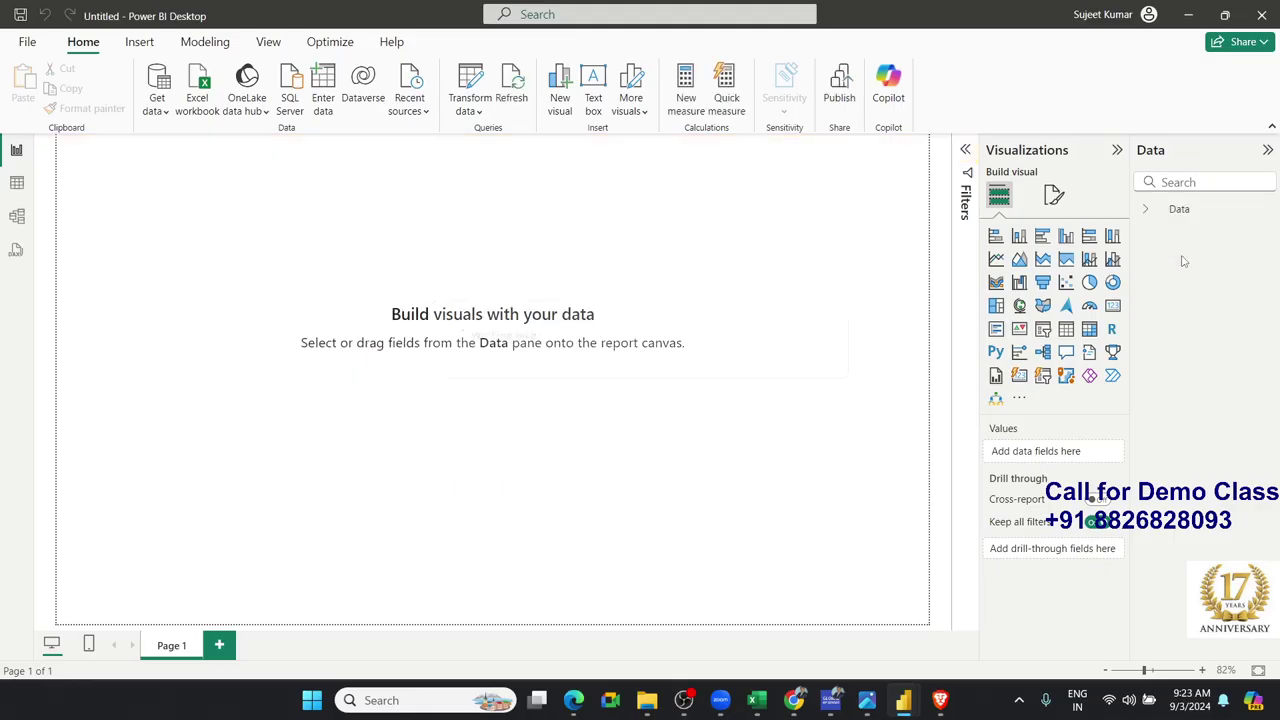
Expand the Data table and format the Profit% column as a percentage in Table view
left_click(1145, 209)
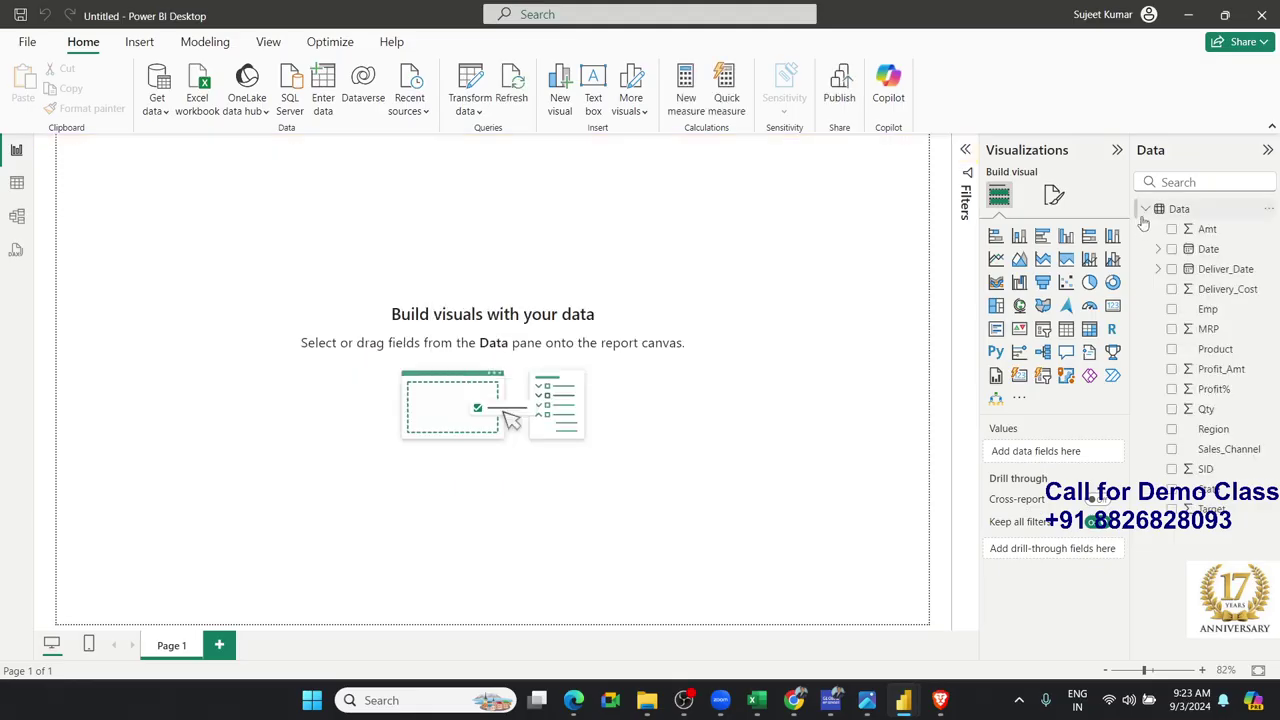
left_click(28, 187)
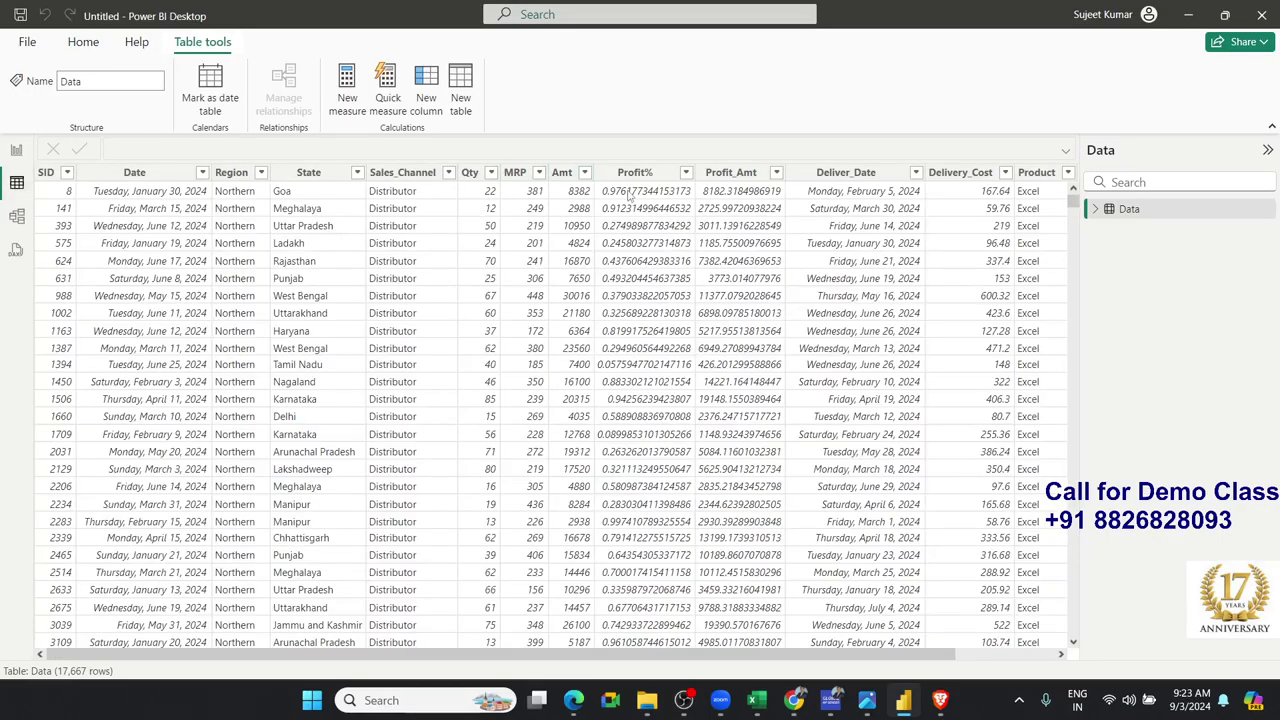
left_click(632, 178)
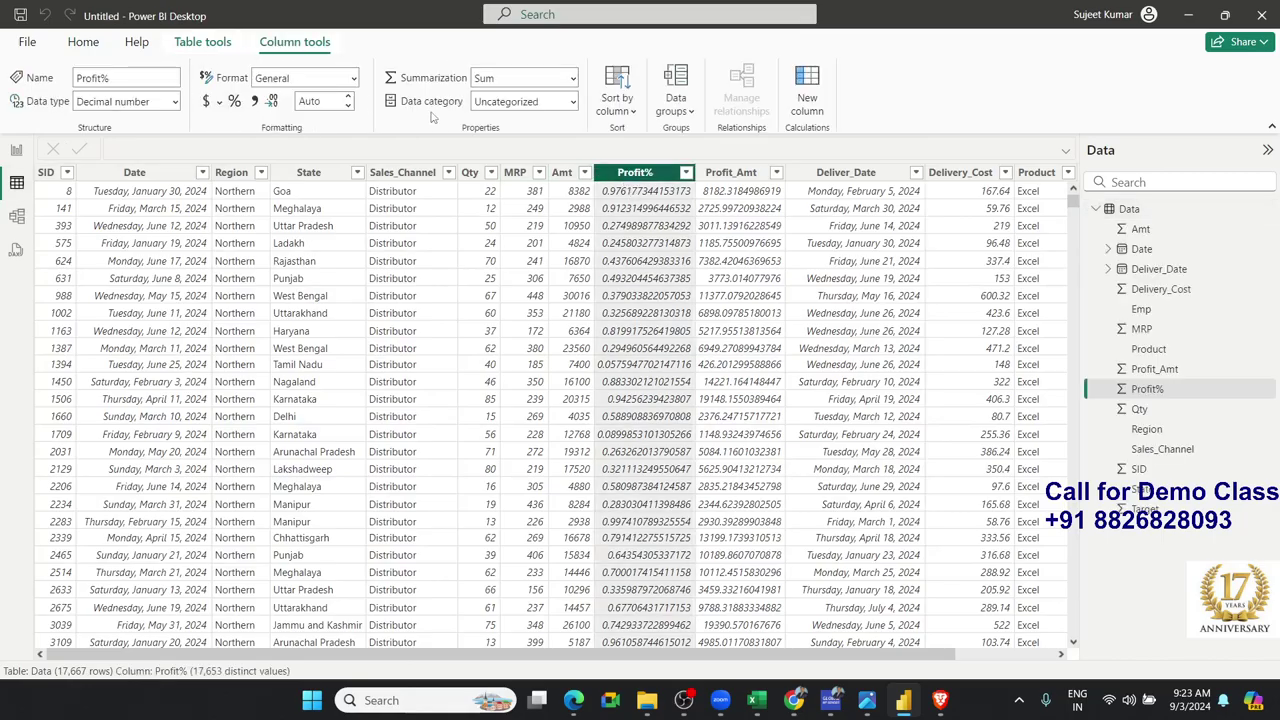
left_click(234, 101)
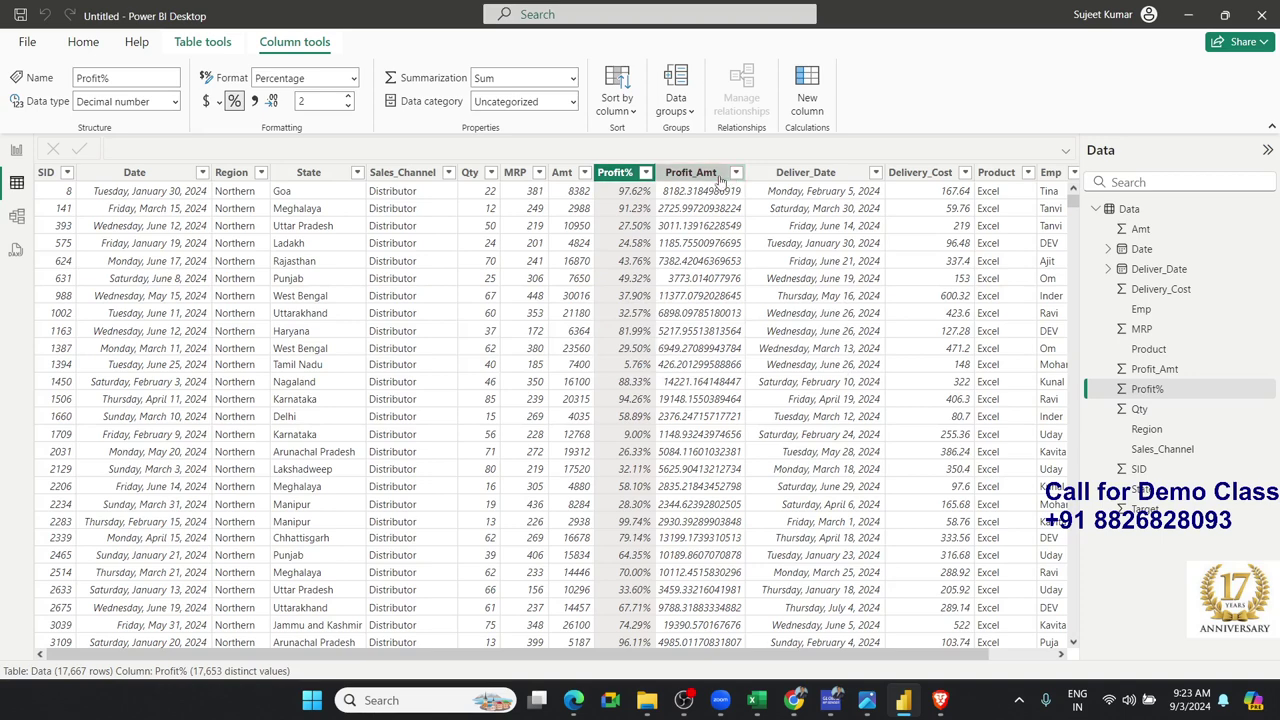
Set the Profit_Amt column to 0 decimal places
left_click(705, 174)
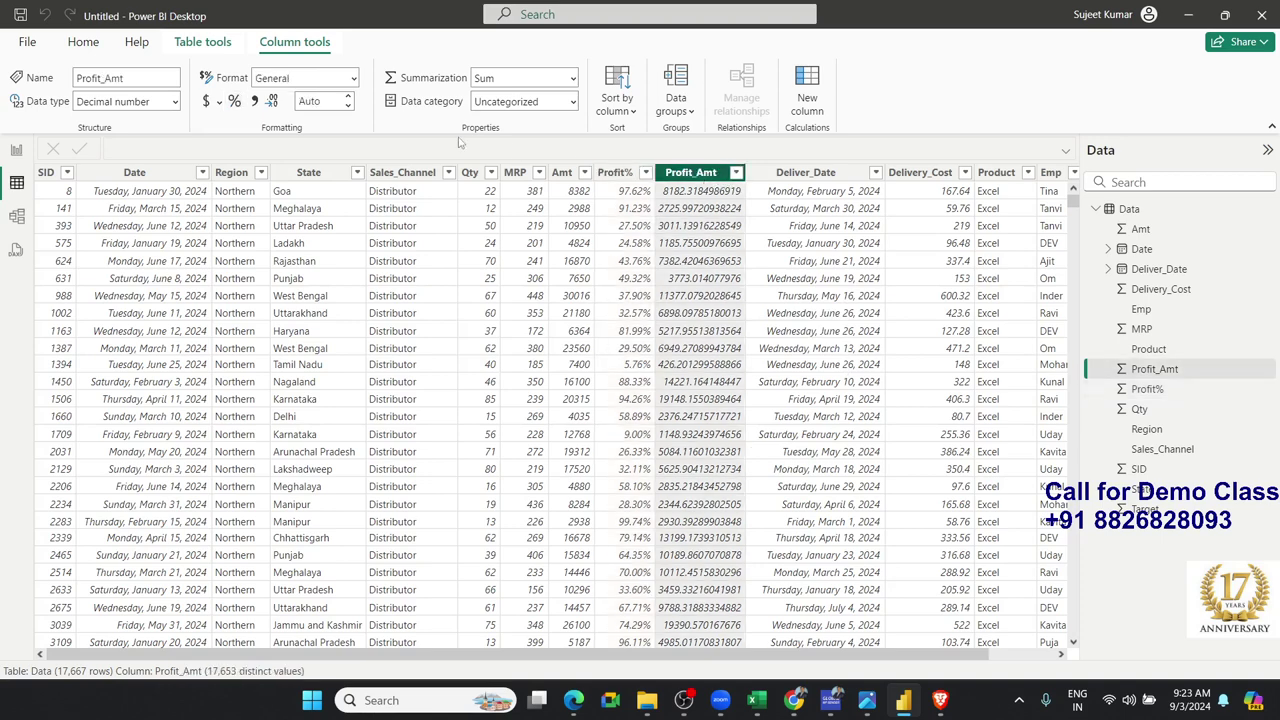
left_click(326, 106)
type("0")
key("Return")
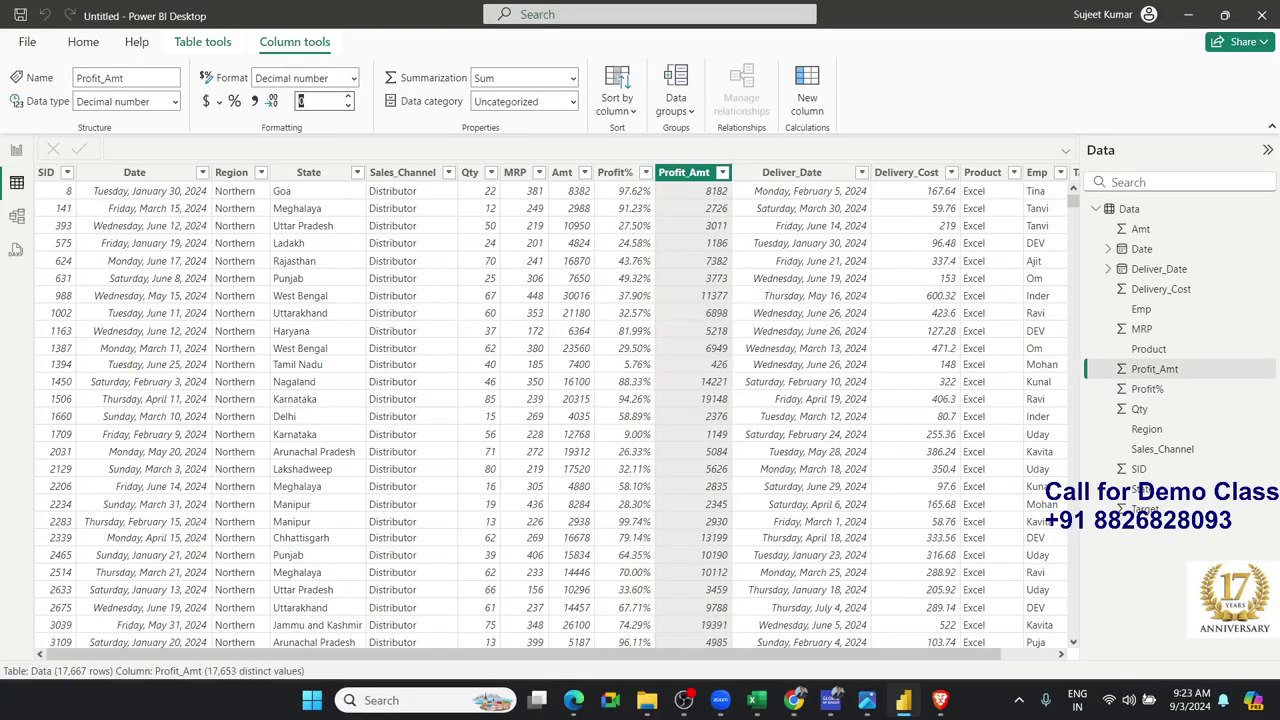
Return to Report view and browse for a wallpaper image under Format page > Wallpaper
left_click(16, 150)
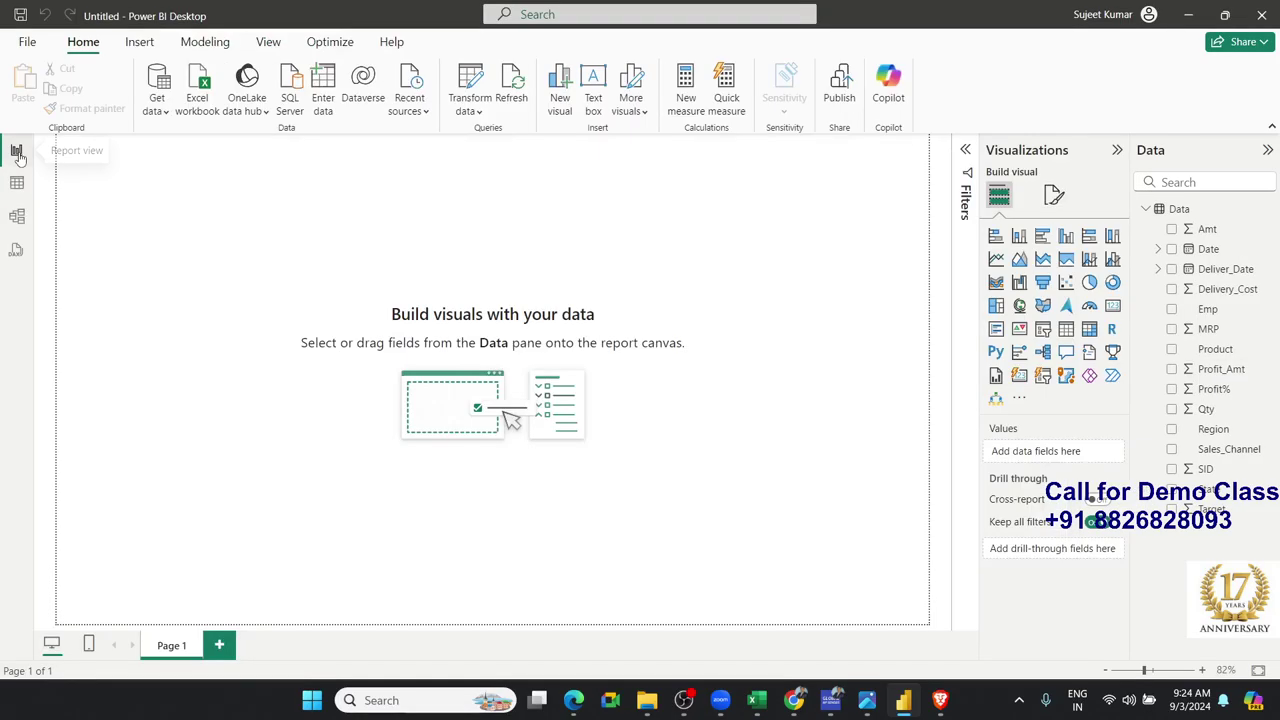
left_click_drag(301, 444, 723, 532)
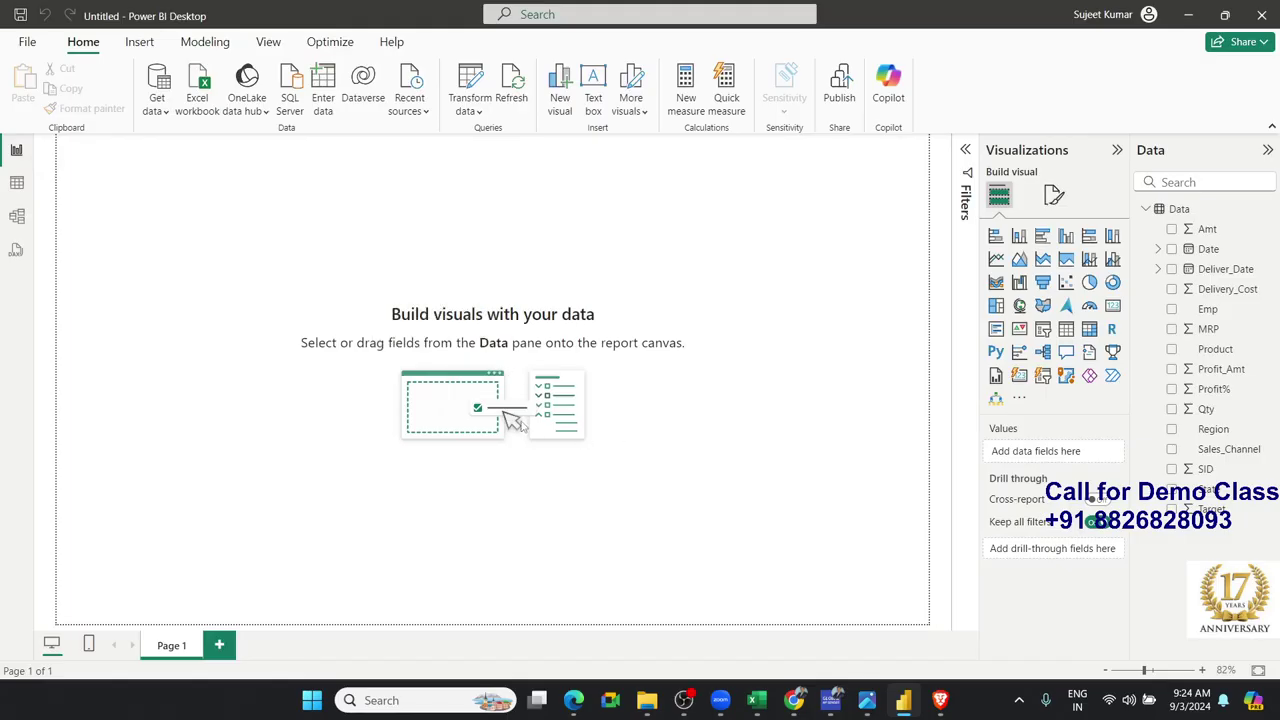
left_click(1054, 195)
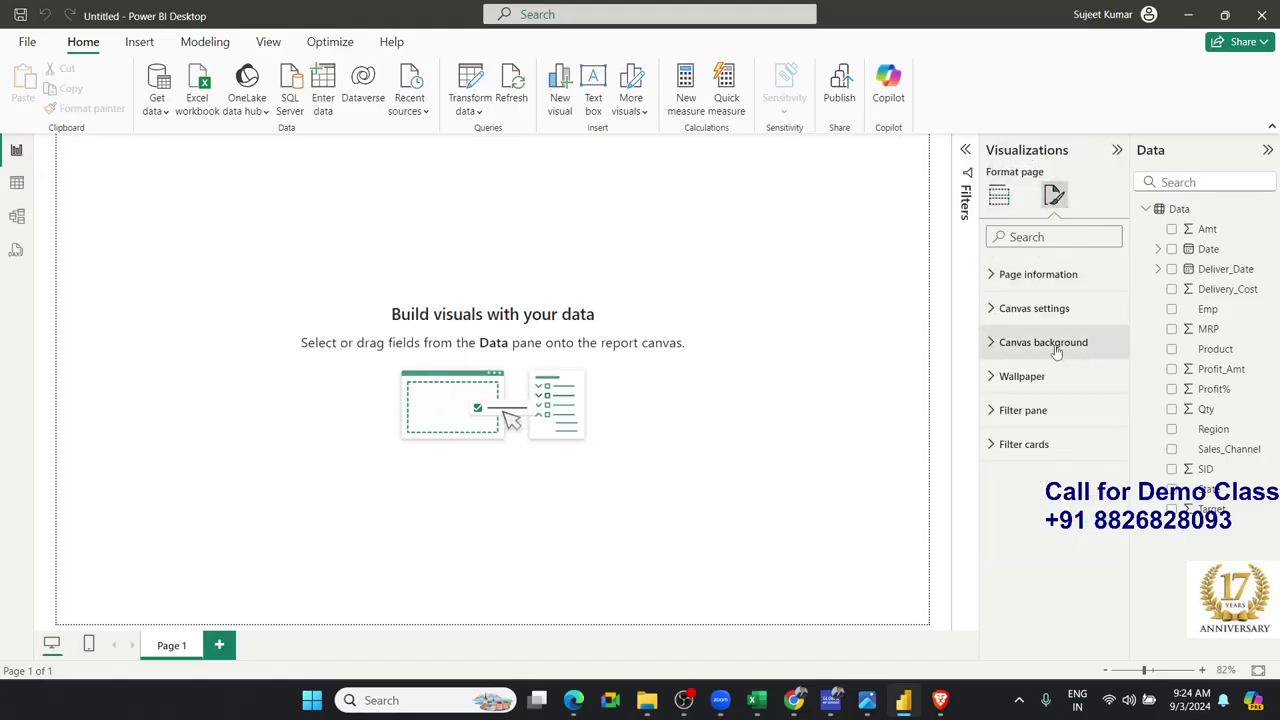
left_click(1030, 376)
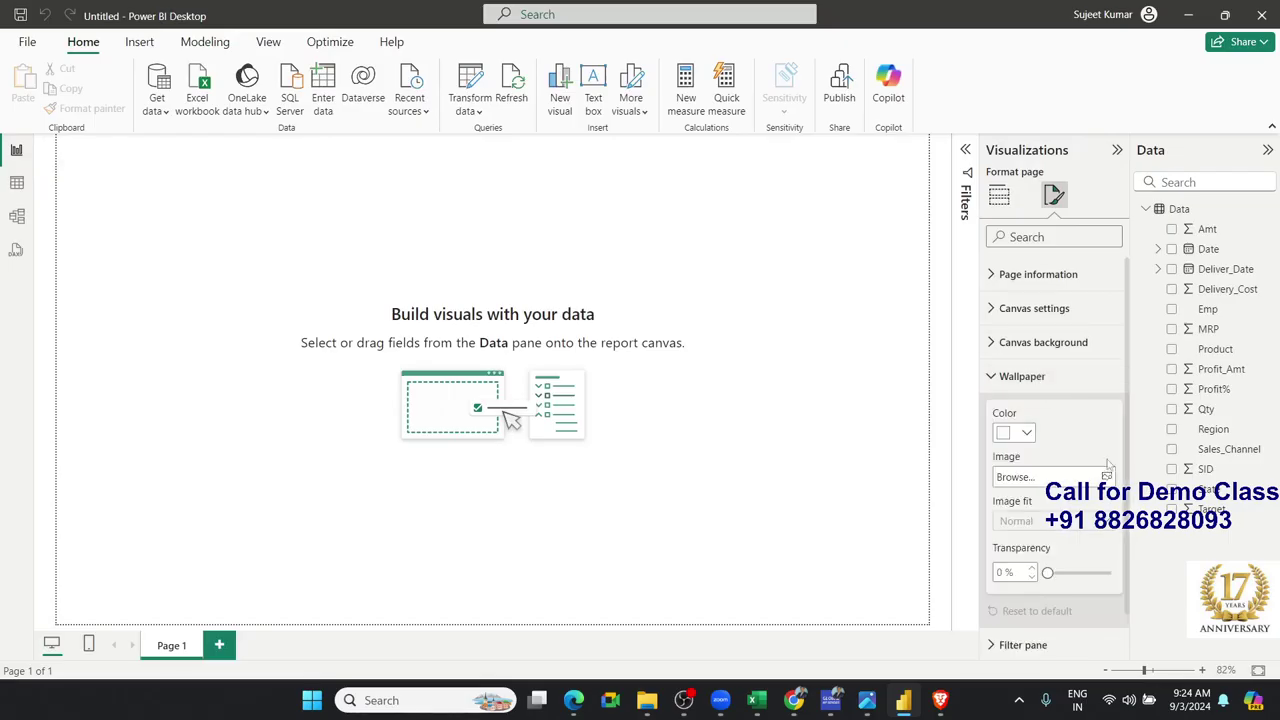
left_click(1107, 478)
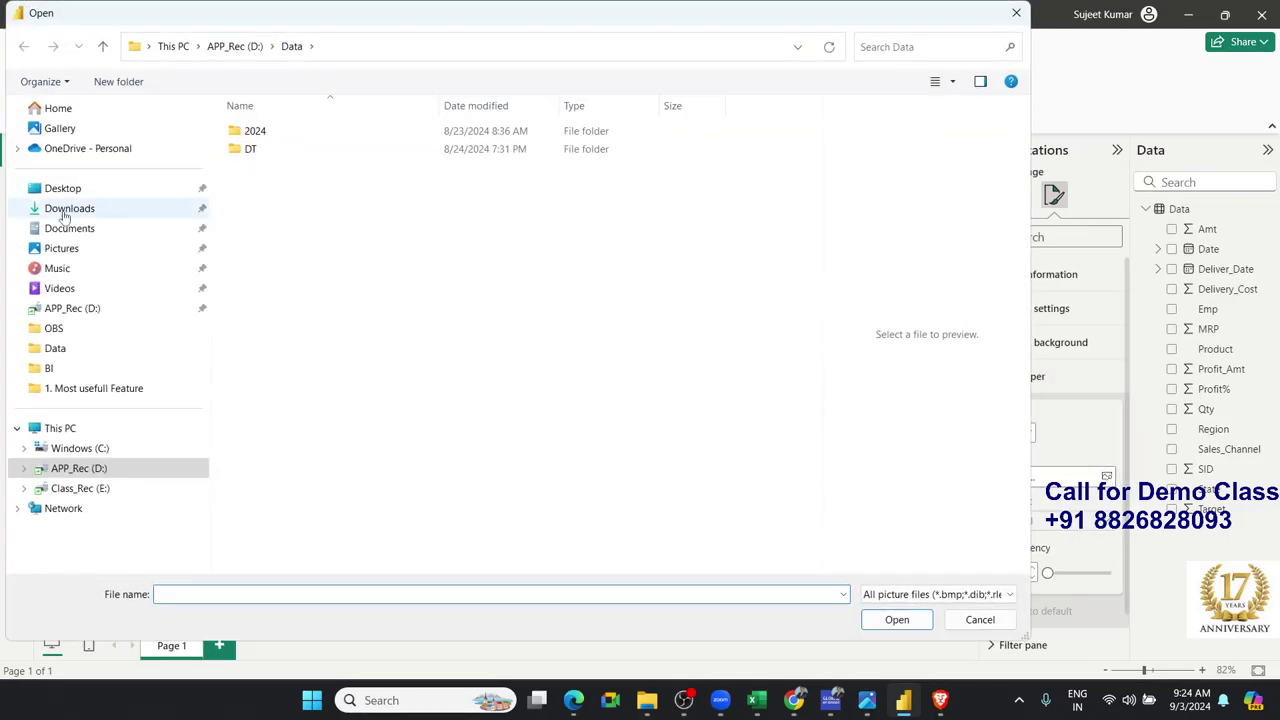
Choose images.jpg from the Downloads folder as the page wallpaper
left_click(70, 209)
left_click(357, 325)
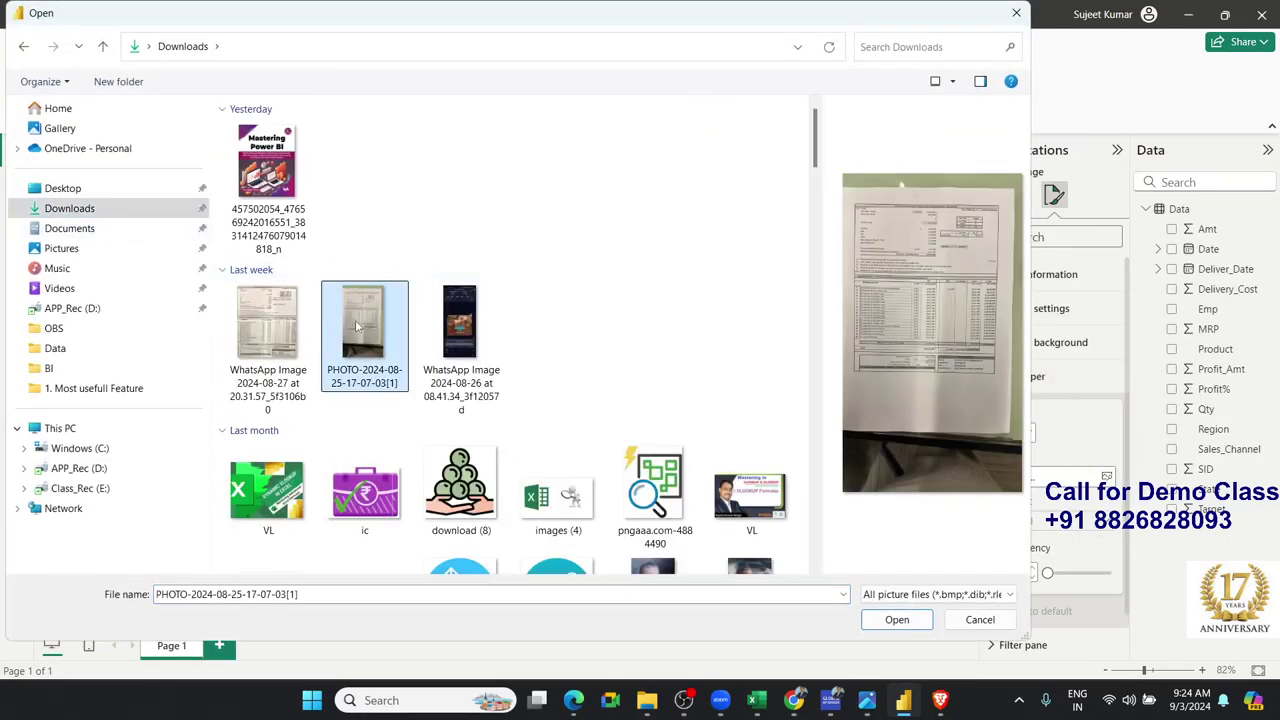
scroll(357, 326, "down", 5)
left_click(750, 385)
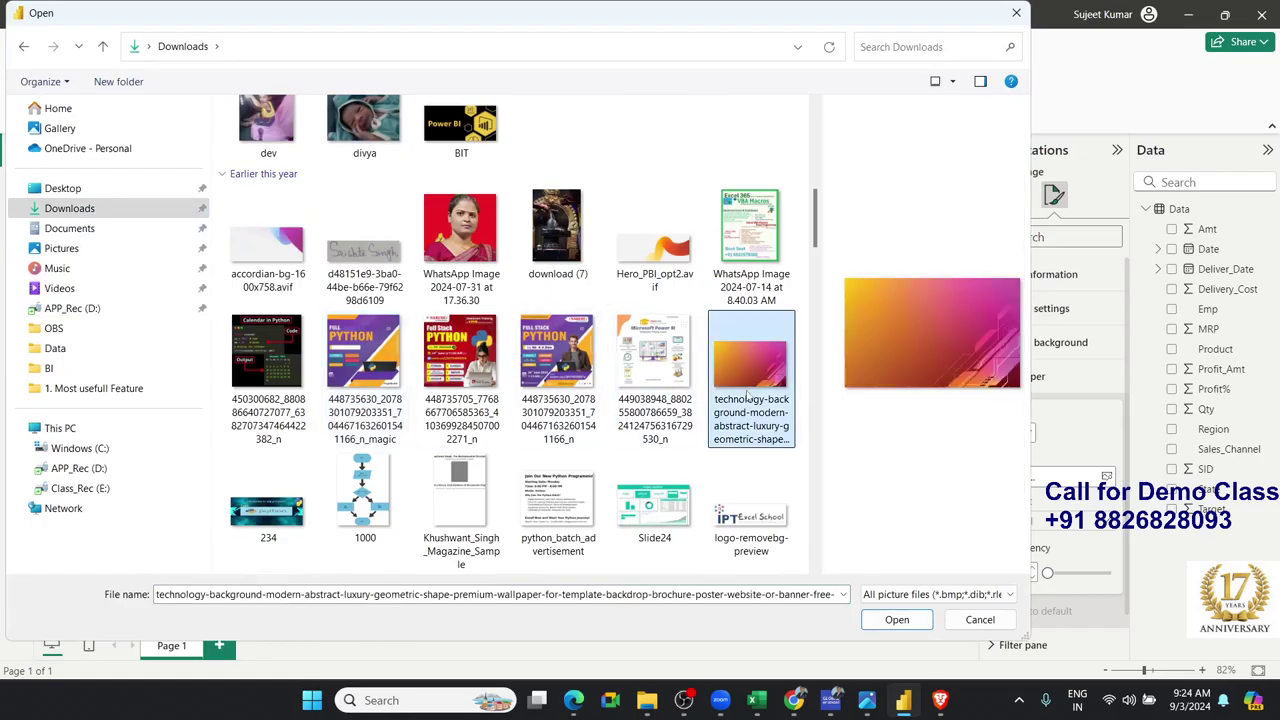
scroll(748, 395, "down", 5)
scroll(748, 395, "down", 5)
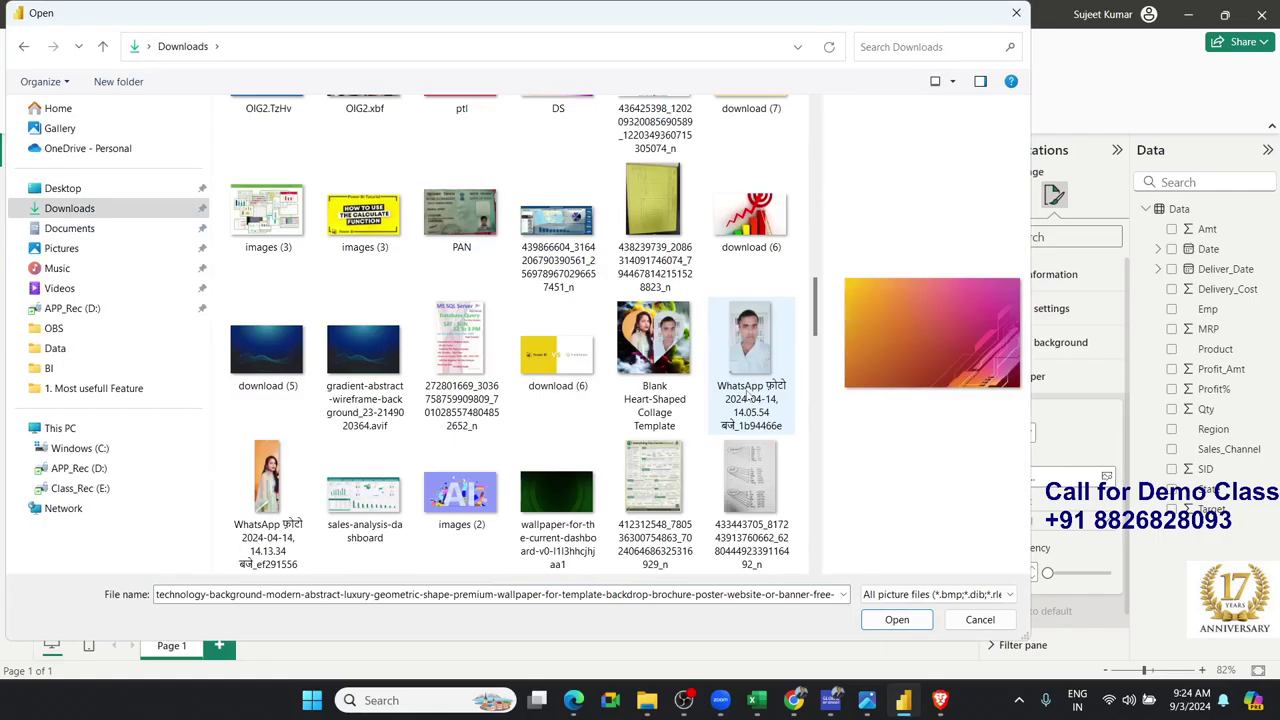
left_click(748, 262)
scroll(748, 310, "down", 5)
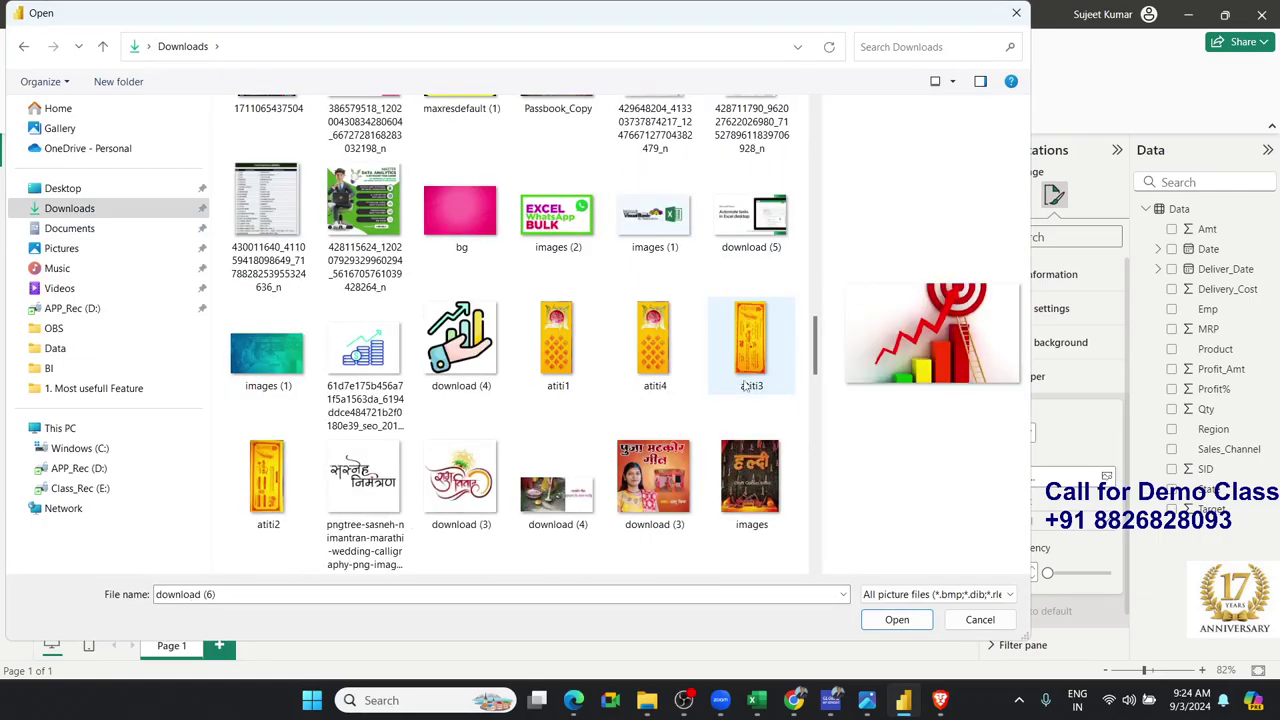
scroll(746, 412, "down", 5)
scroll(744, 418, "down", 5)
scroll(745, 418, "down", 5)
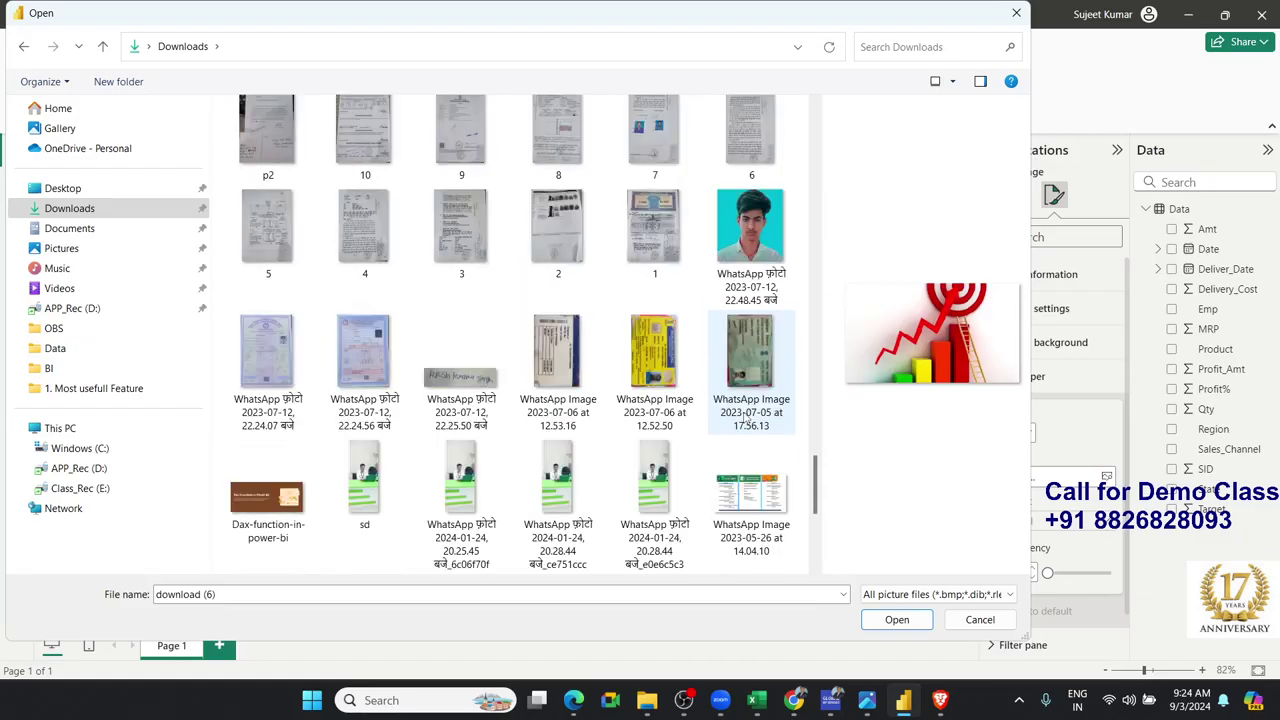
scroll(747, 420, "down", 5)
scroll(745, 420, "down", 5)
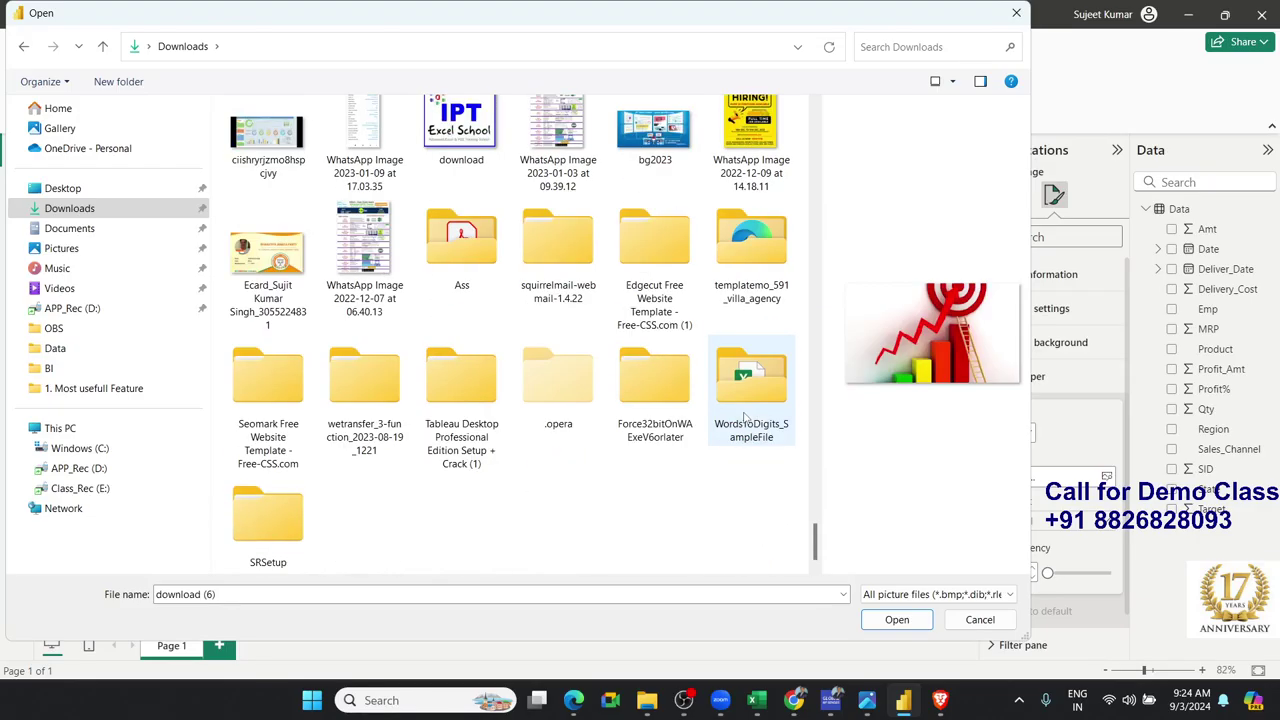
scroll(745, 418, "up", 8)
scroll(745, 418, "up", 8)
scroll(745, 419, "up", 8)
scroll(745, 420, "up", 6)
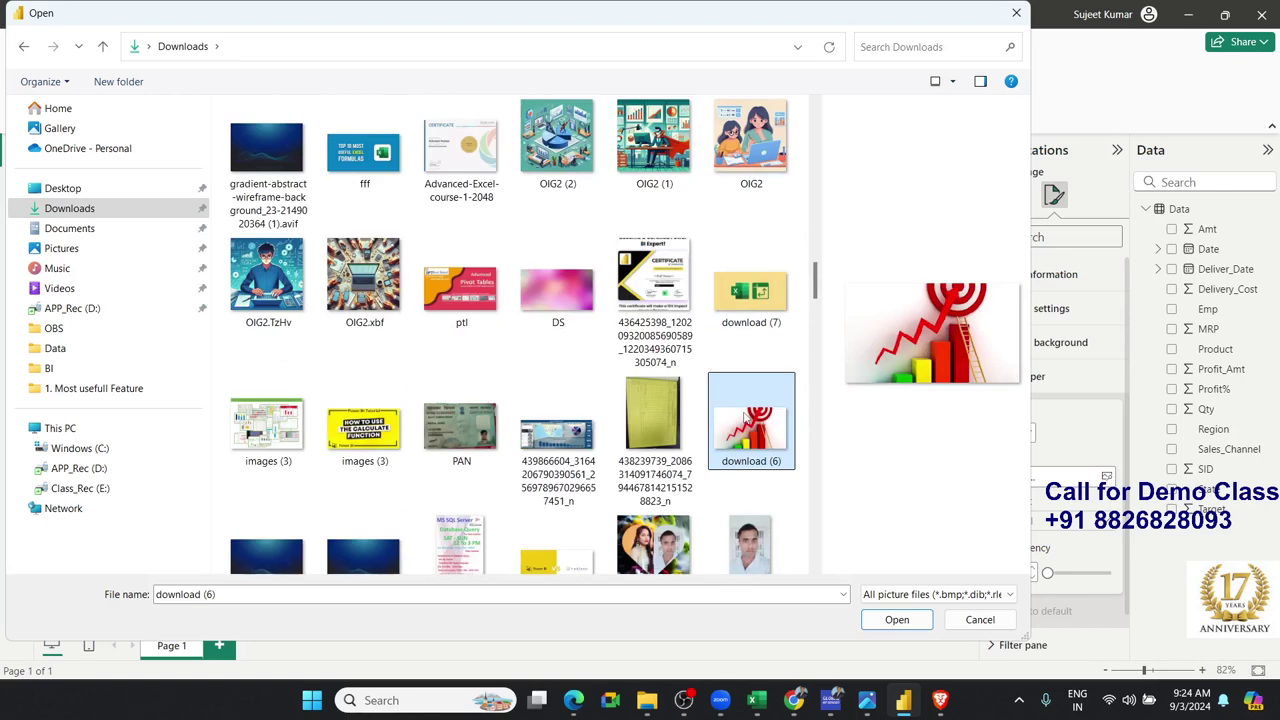
scroll(743, 415, "up", 5)
scroll(743, 415, "up", 5)
scroll(743, 415, "up", 5)
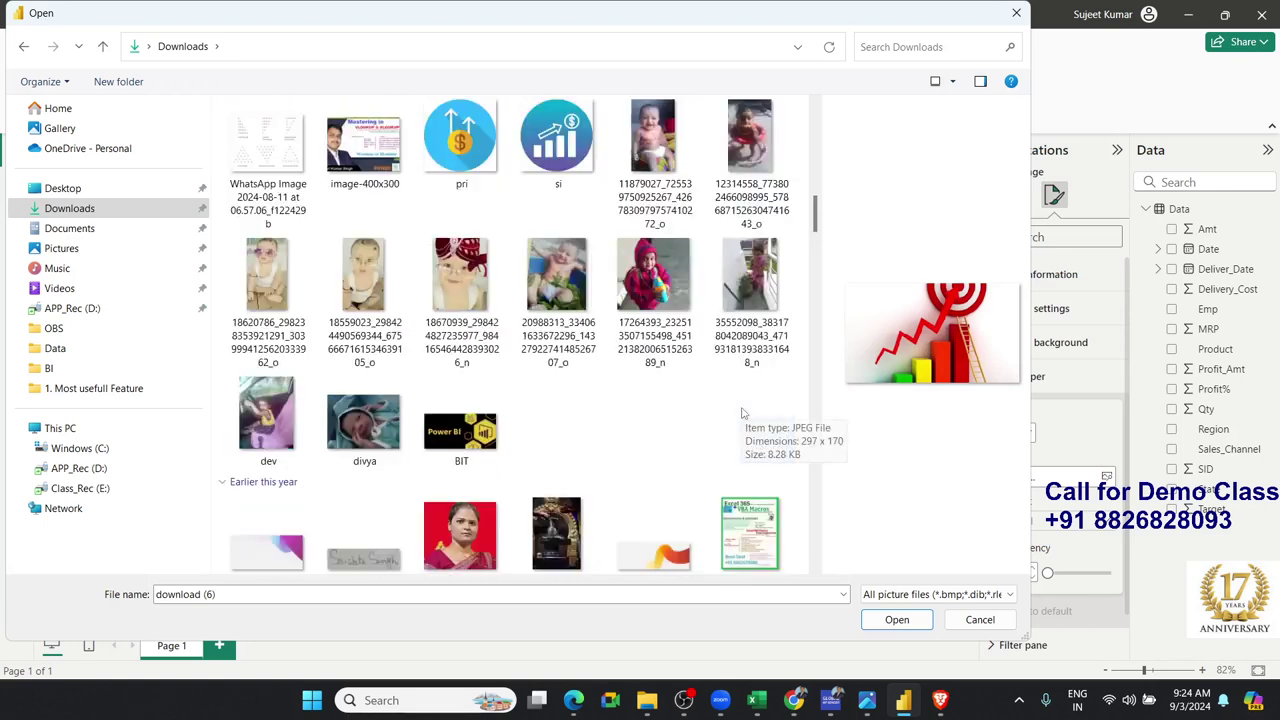
scroll(742, 415, "up", 5)
scroll(742, 415, "down", 5)
scroll(742, 415, "down", 5)
scroll(743, 416, "down", 5)
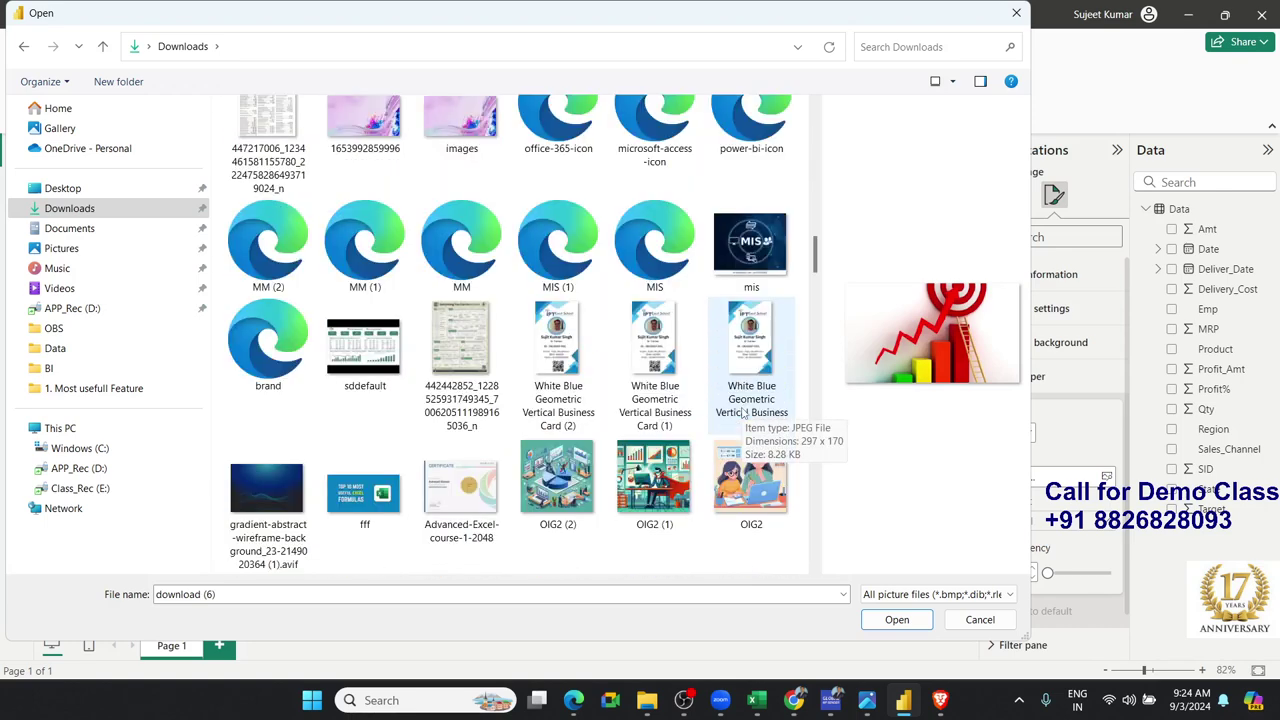
scroll(744, 417, "down", 3)
scroll(744, 417, "down", 2)
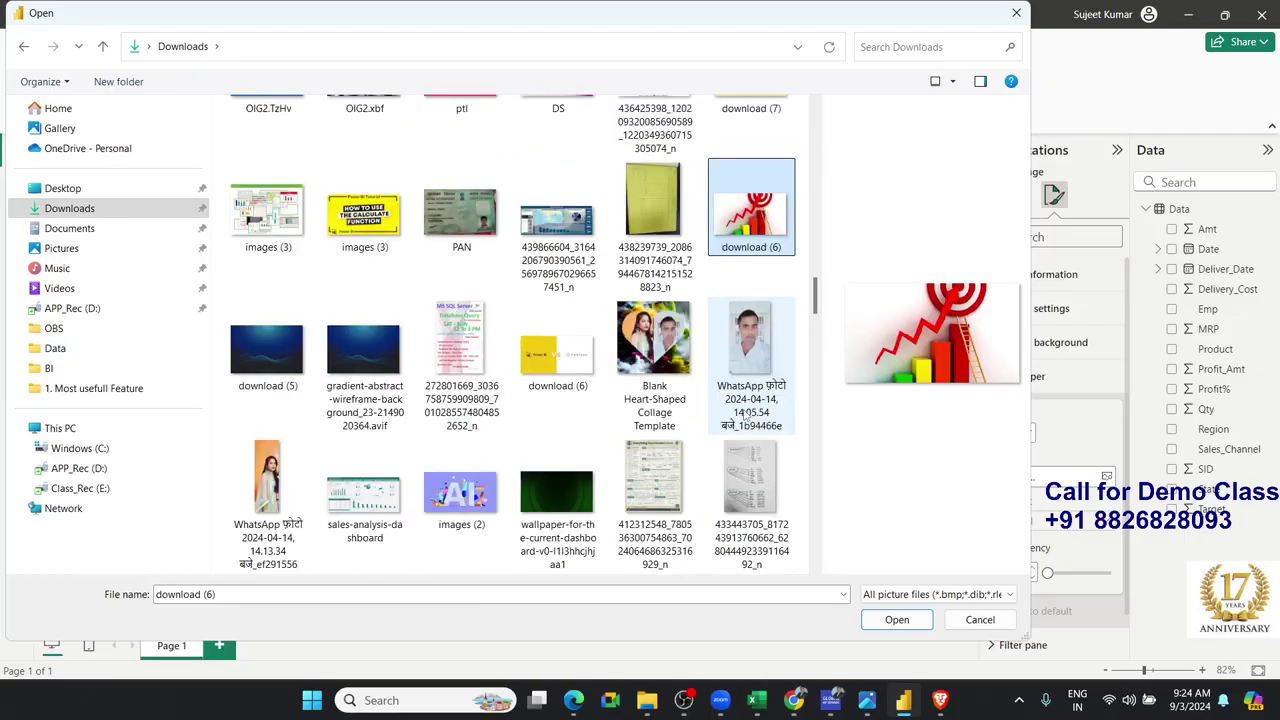
scroll(745, 415, "up", 3)
scroll(743, 415, "up", 2)
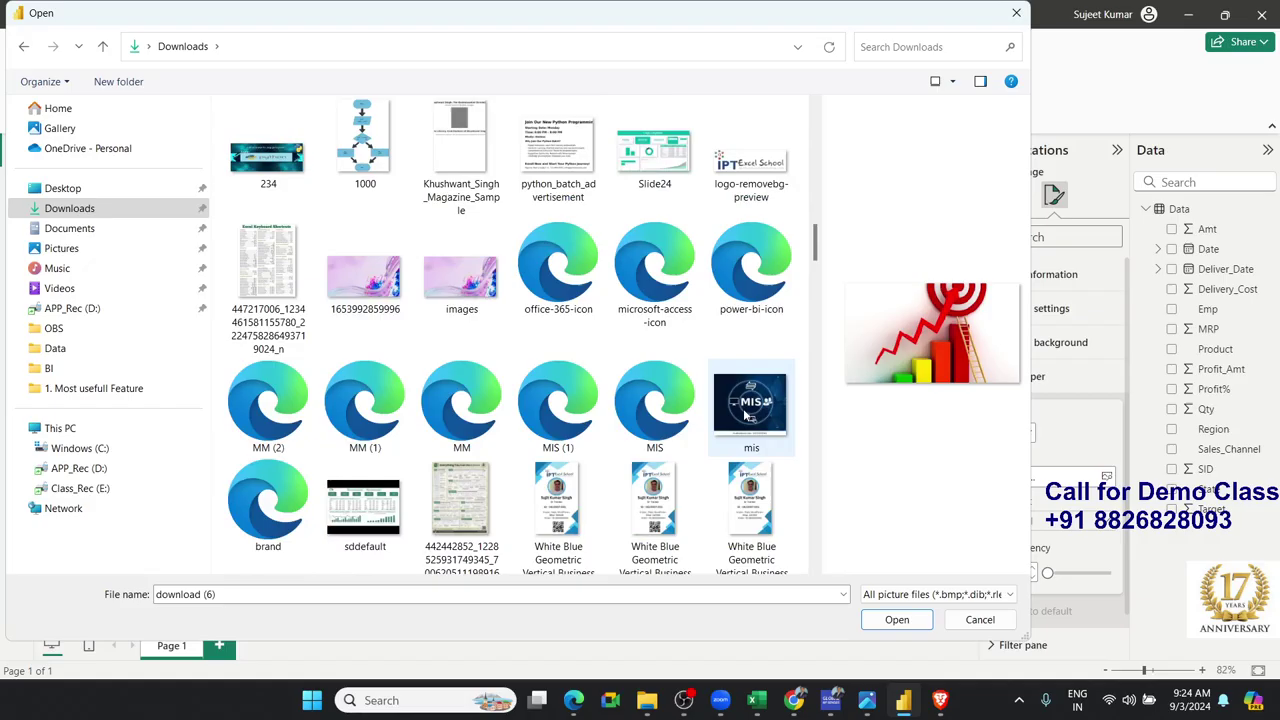
left_click(467, 309)
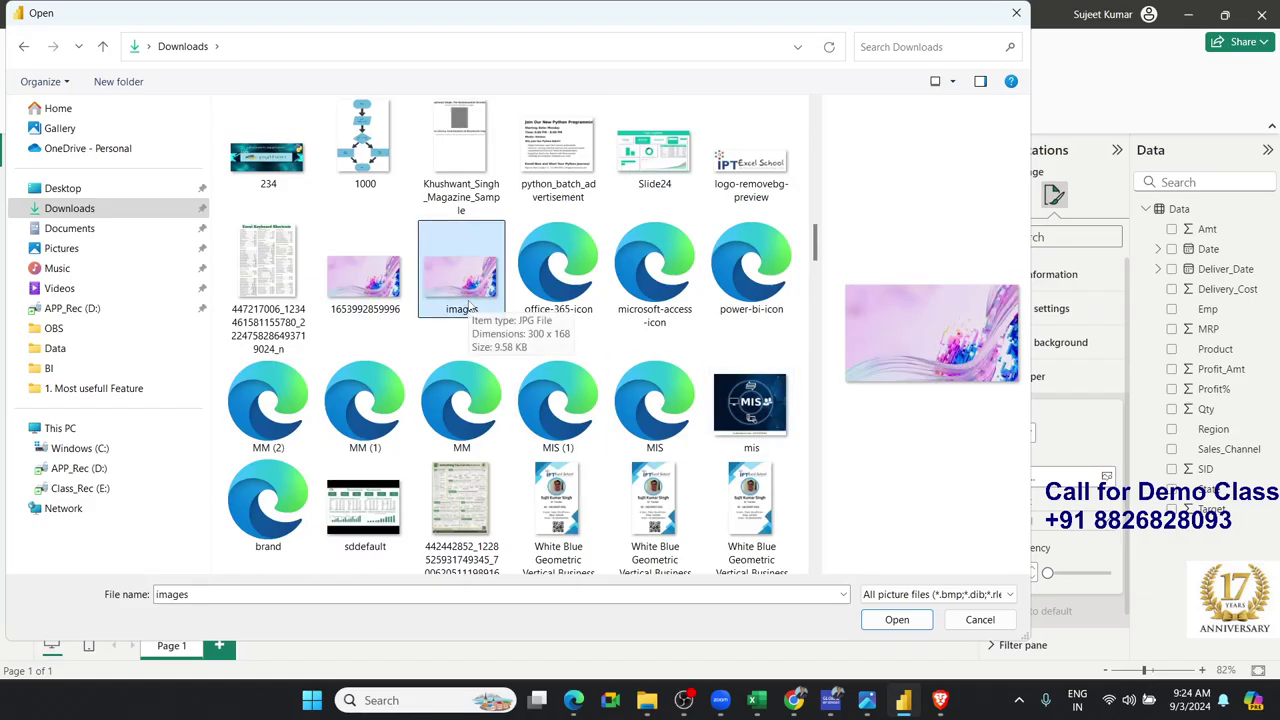
left_click(897, 619)
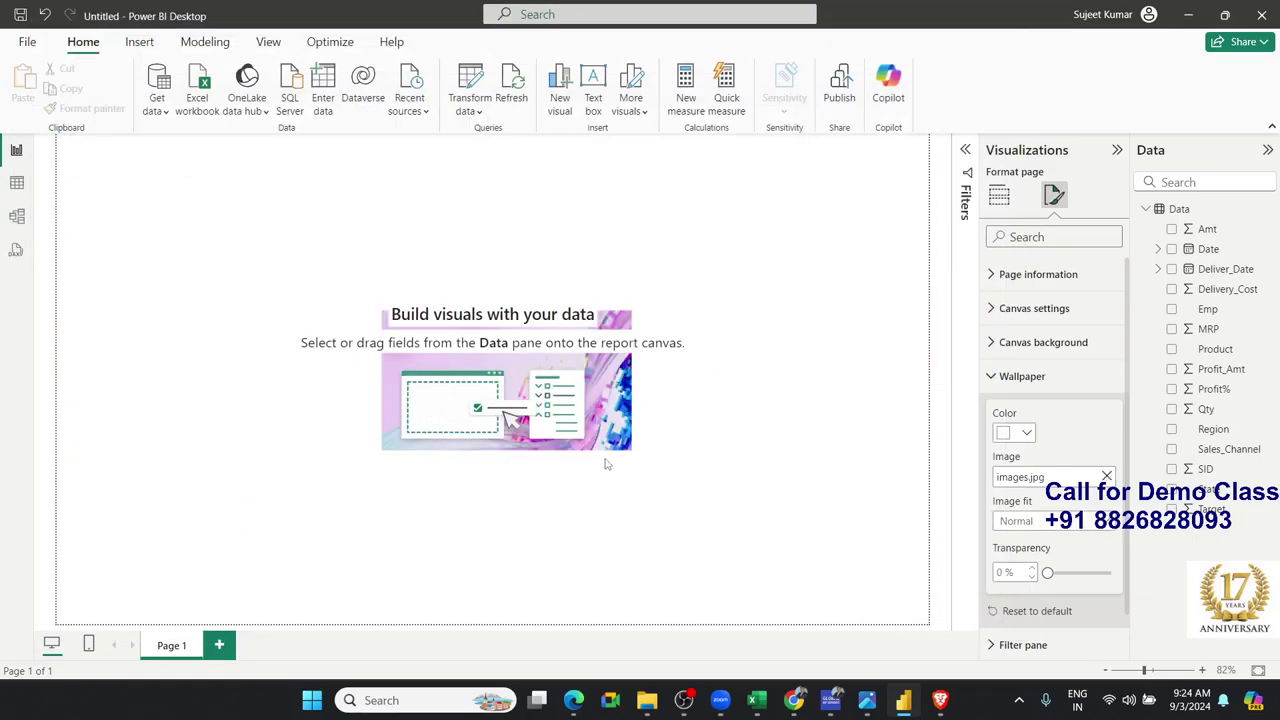
Set the wallpaper image fit to Fit and its transparency to 35%
left_click(1047, 524)
left_click(1005, 561)
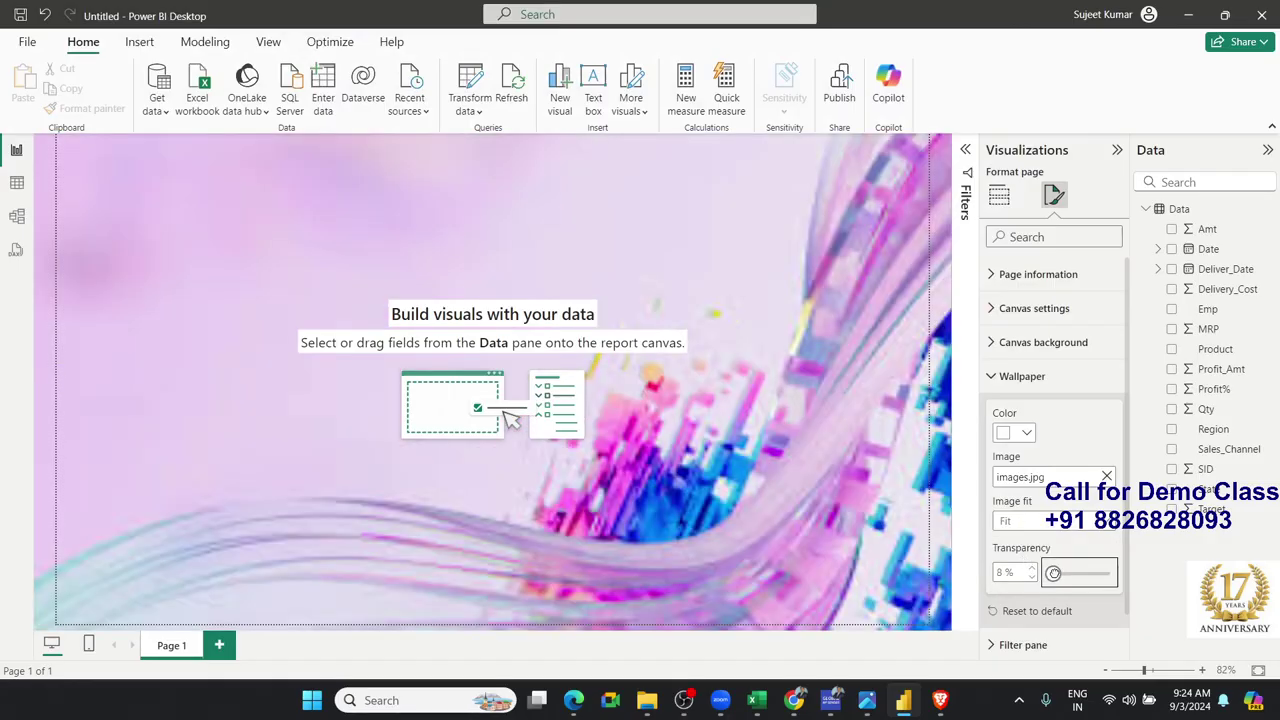
left_click_drag(1049, 571, 1069, 574)
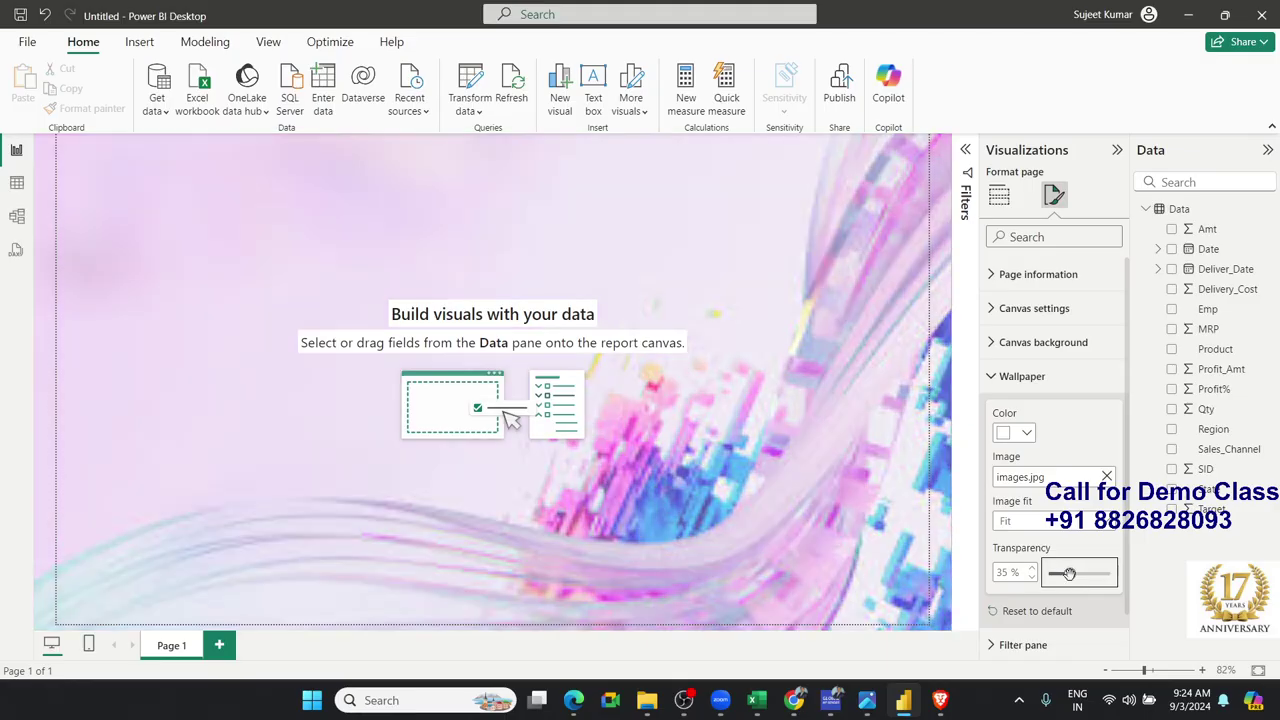
left_click(655, 245)
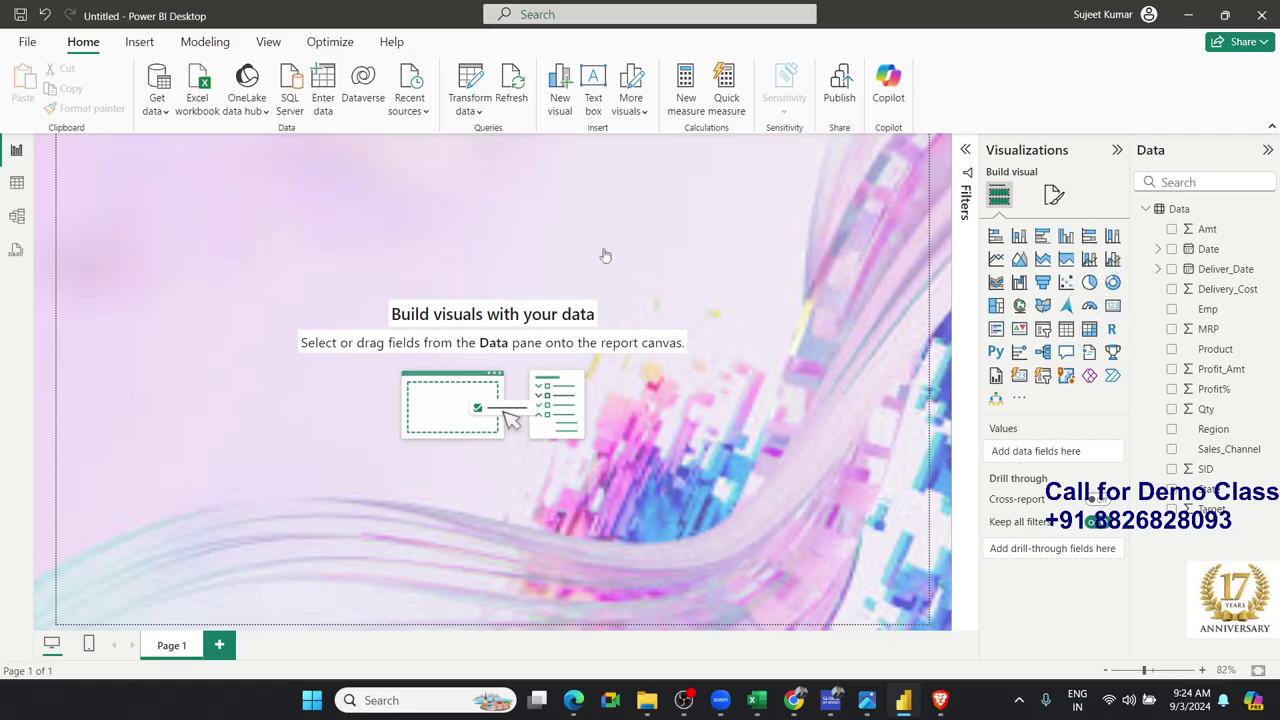
Shrink the top-left card and drag Qty into it so it shows 979K
left_click_drag(202, 297, 202, 228)
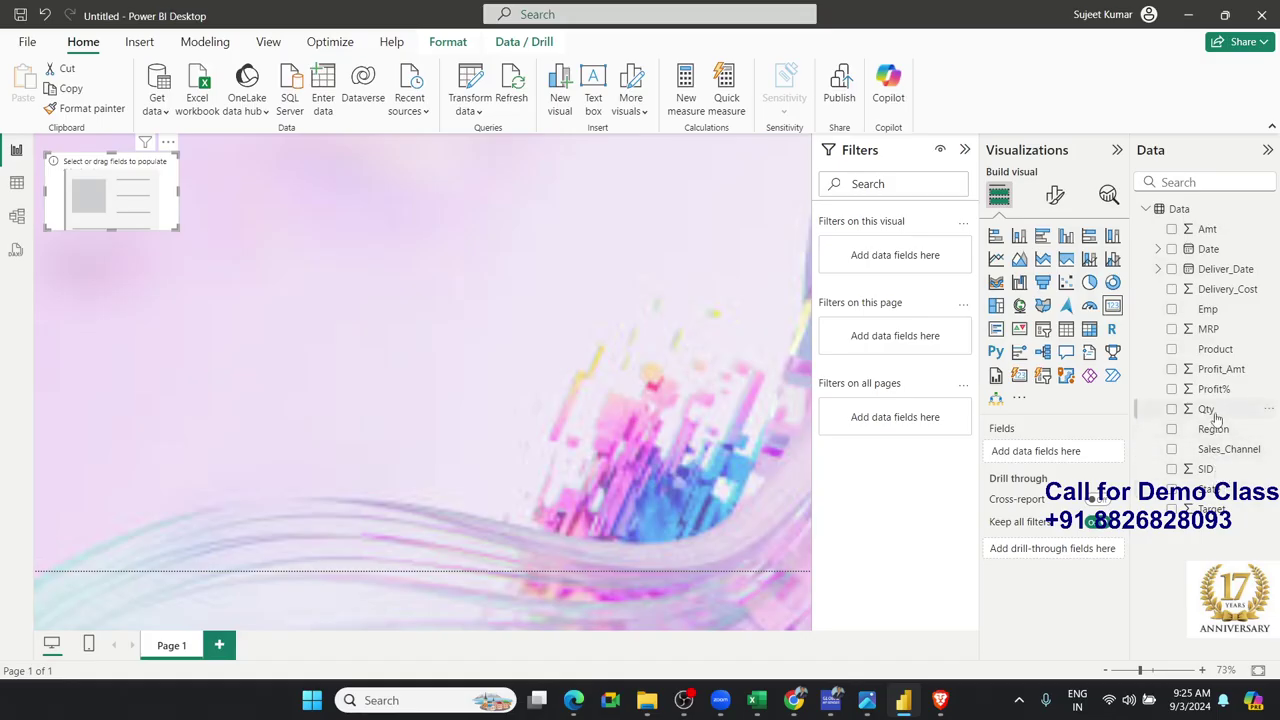
left_click_drag(1214, 416, 112, 192)
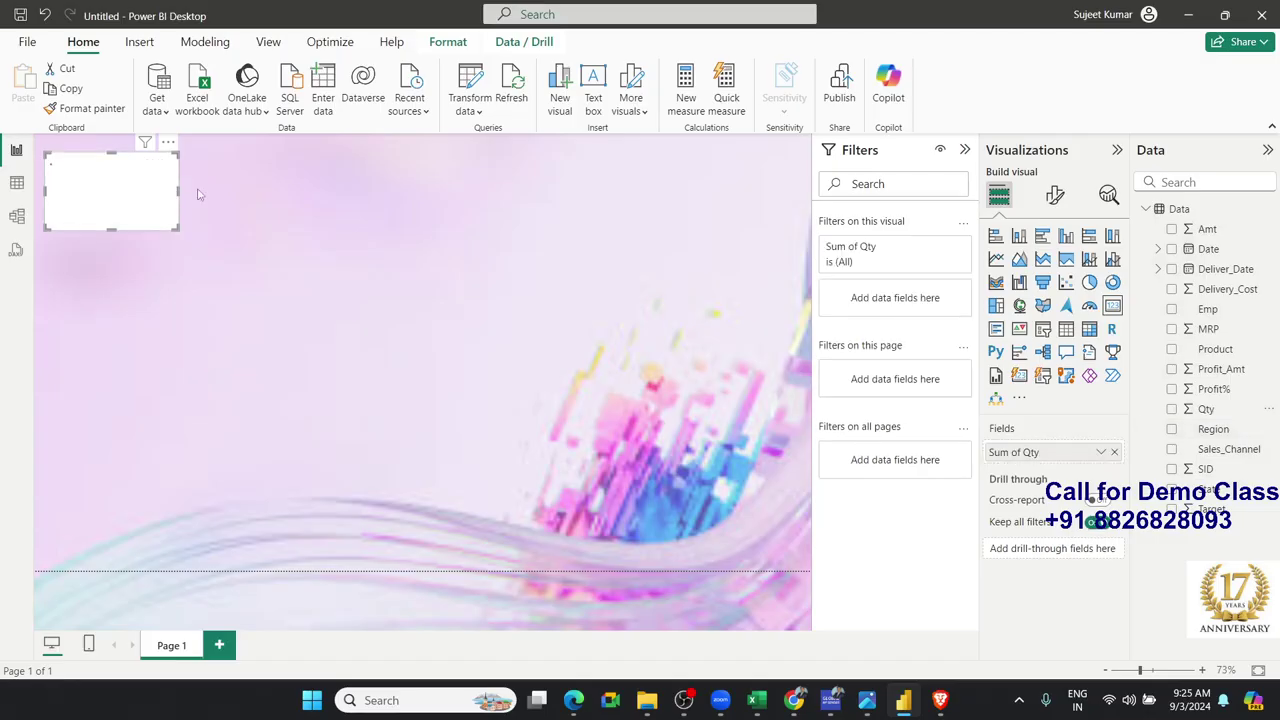
left_click(1055, 195)
Turn off the card's header icons and background, and add a drop shadow
left_click(1053, 271)
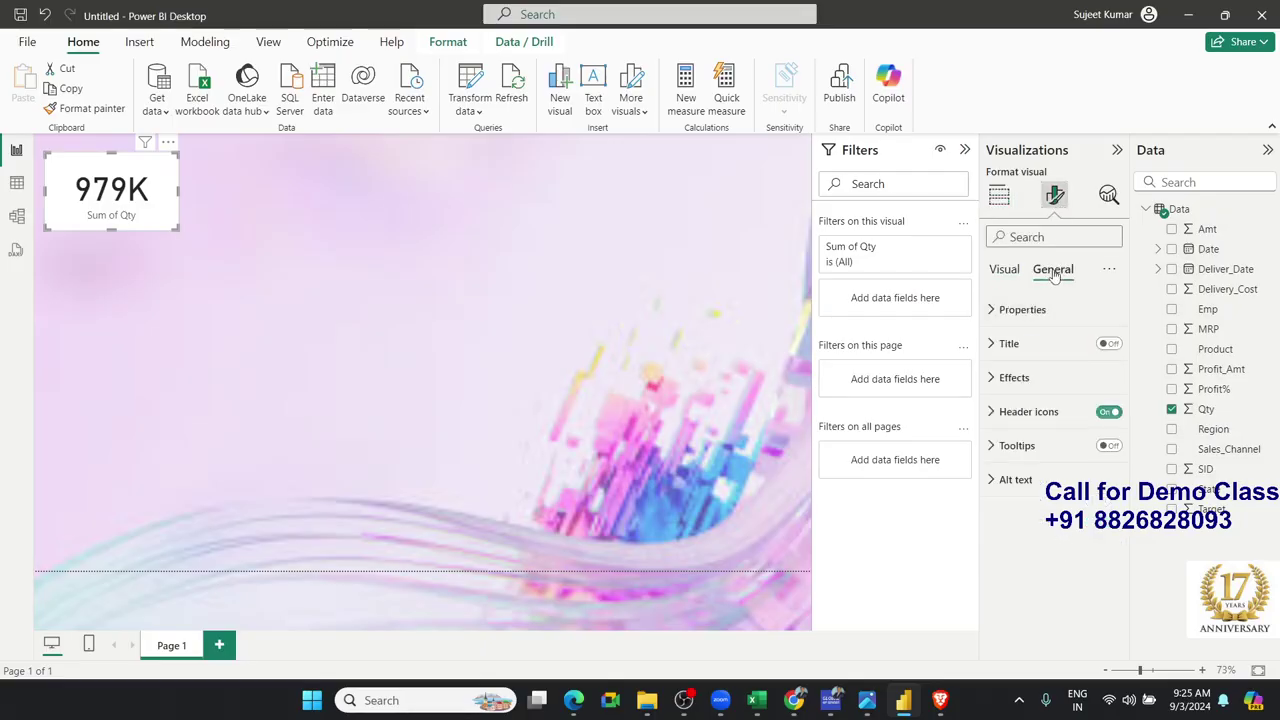
left_click(1101, 414)
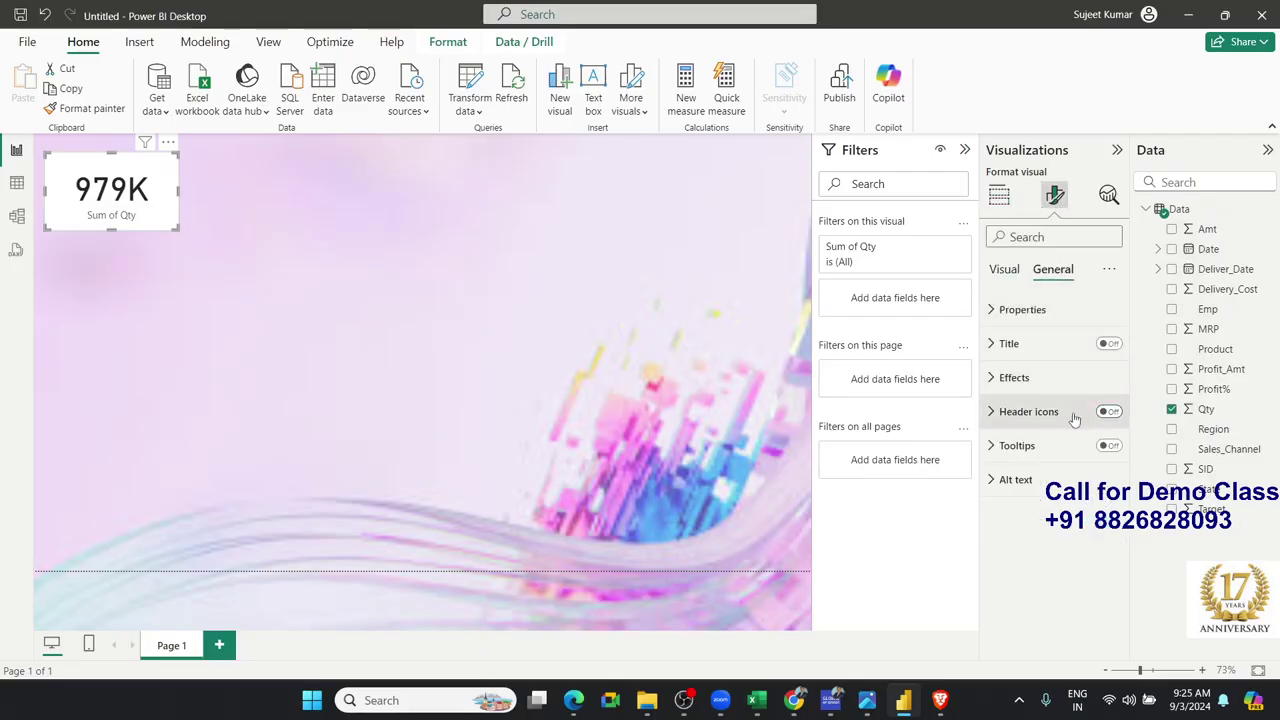
left_click(1005, 379)
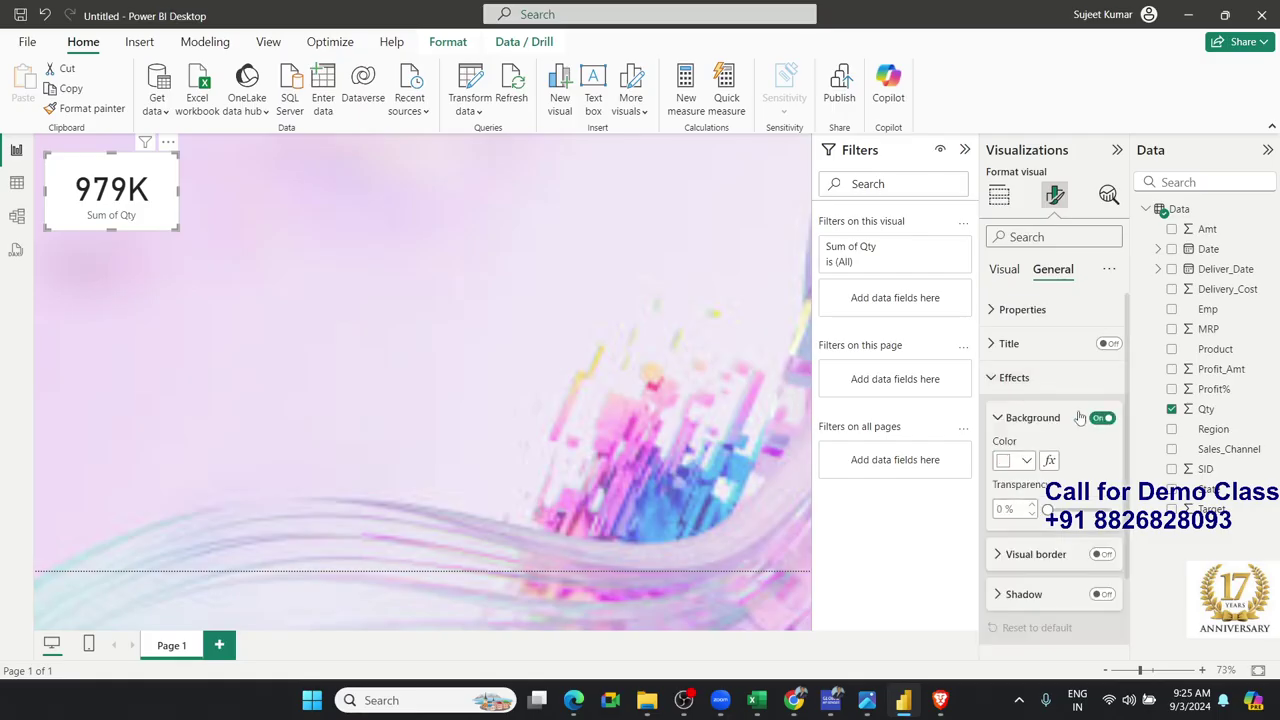
left_click(1100, 417)
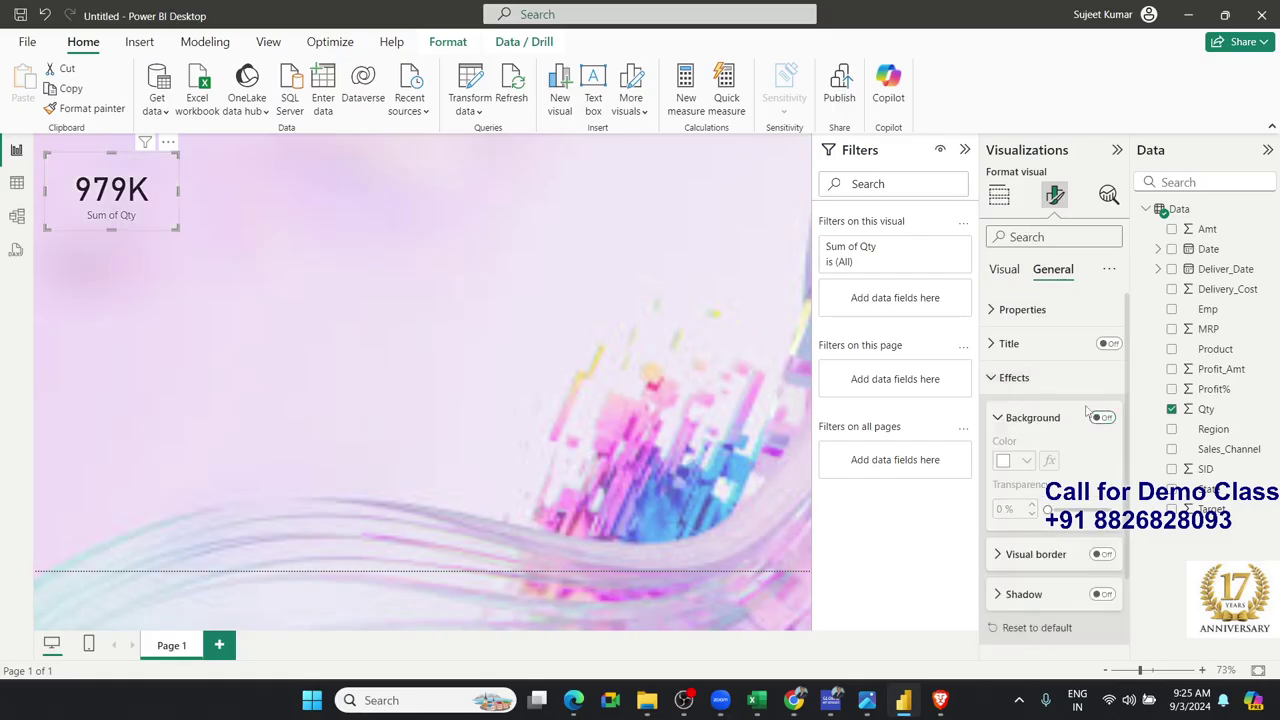
left_click(1101, 594)
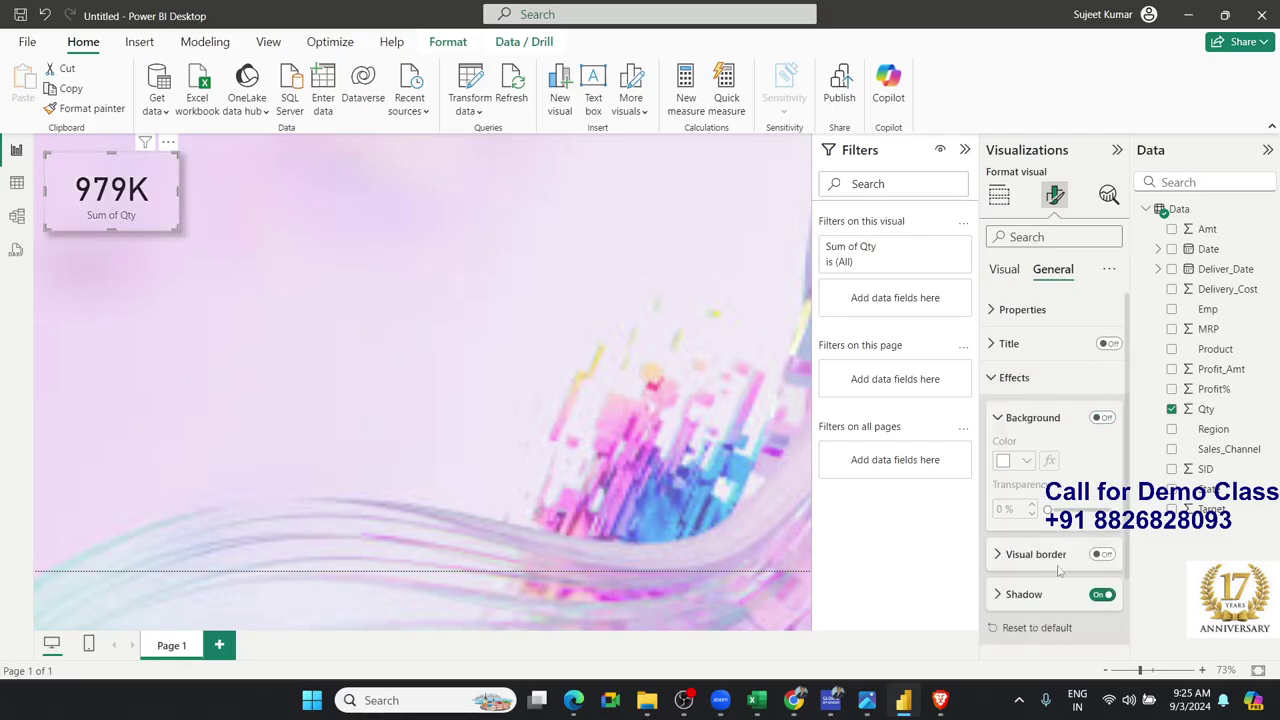
Give the card a white visual border with 15 px rounded corners
left_click(1101, 554)
left_click(1036, 556)
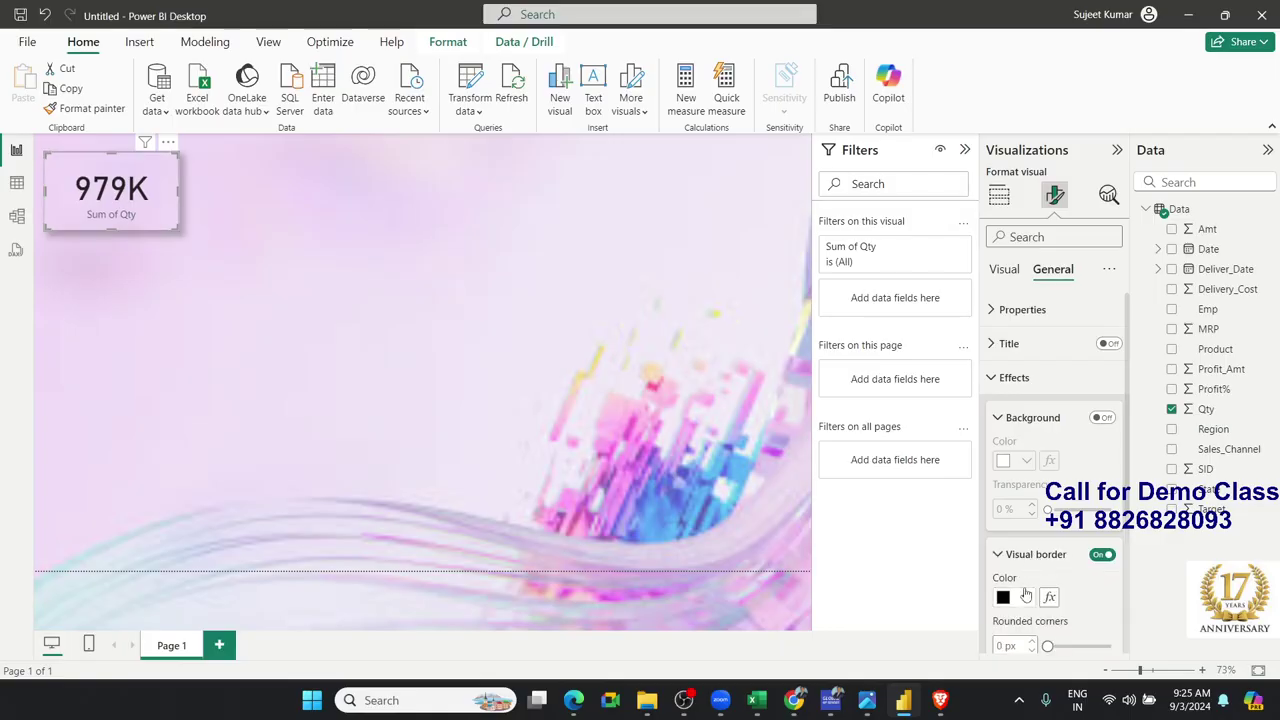
left_click(1025, 597)
left_click(1014, 336)
scroll(1072, 530, "down", 1)
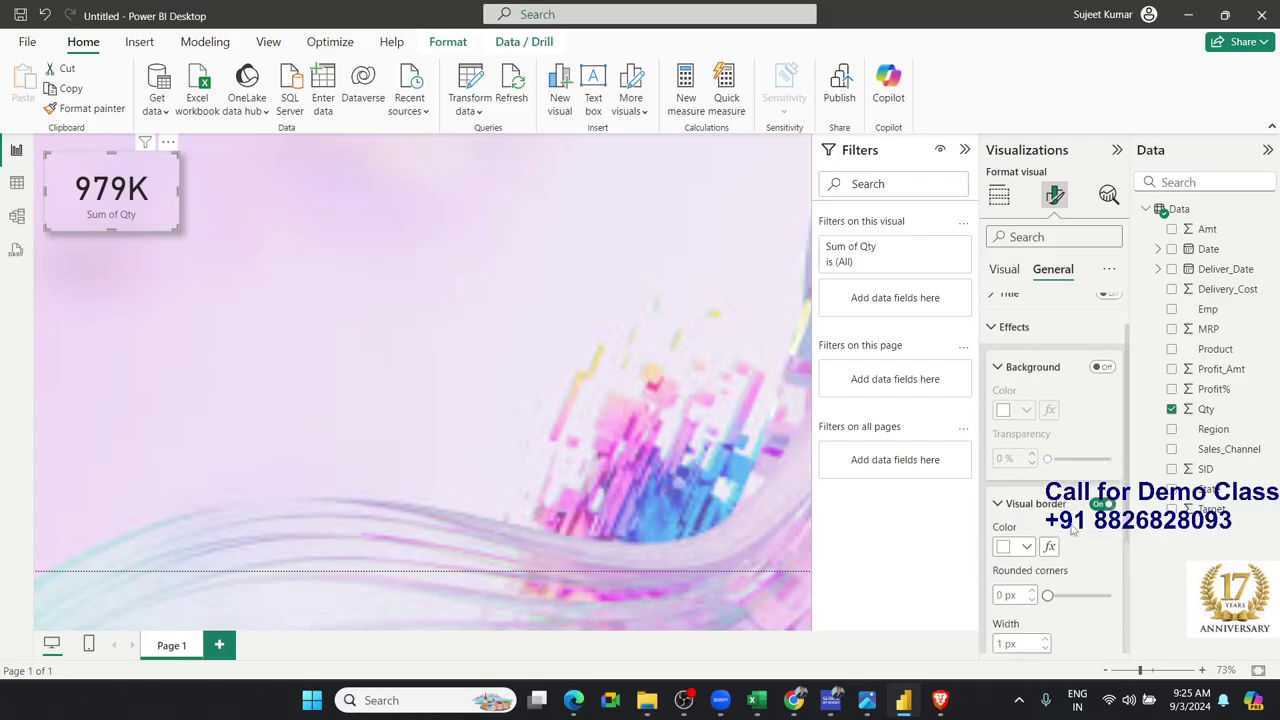
scroll(1072, 530, "down", 1)
left_click_drag(1046, 535, 1079, 536)
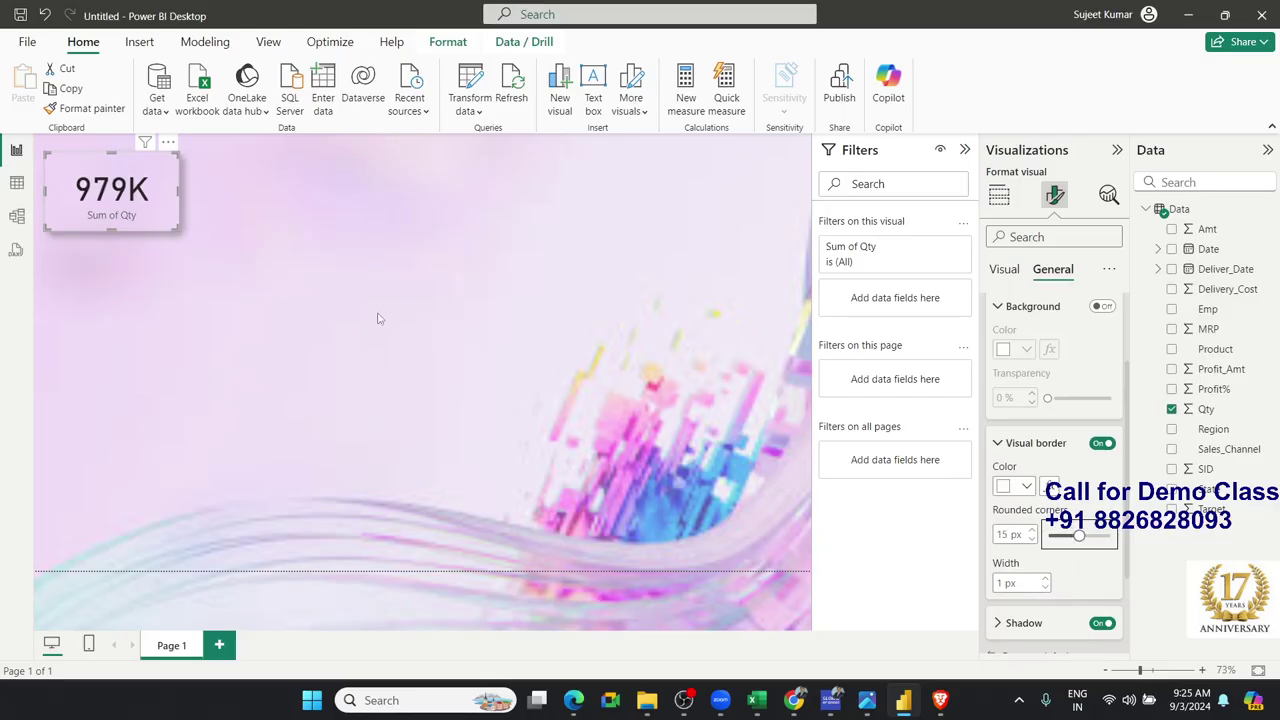
left_click(343, 288)
left_click(166, 226)
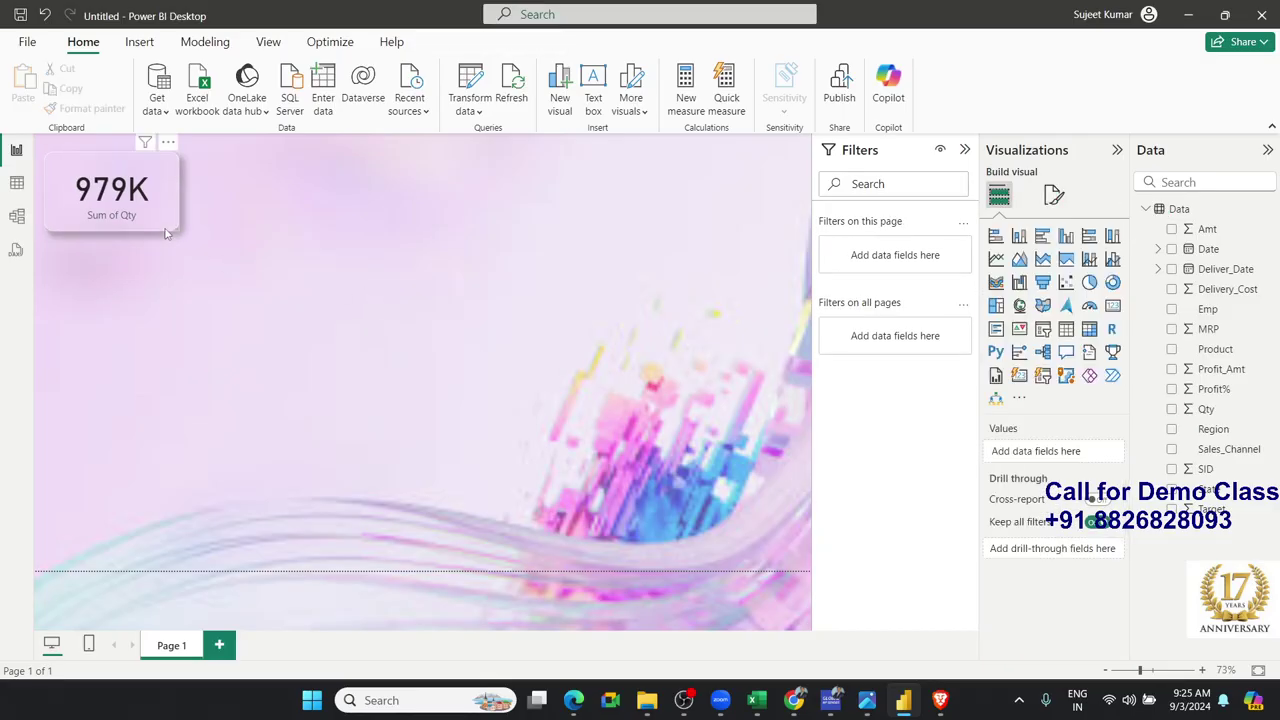
left_click(1054, 195)
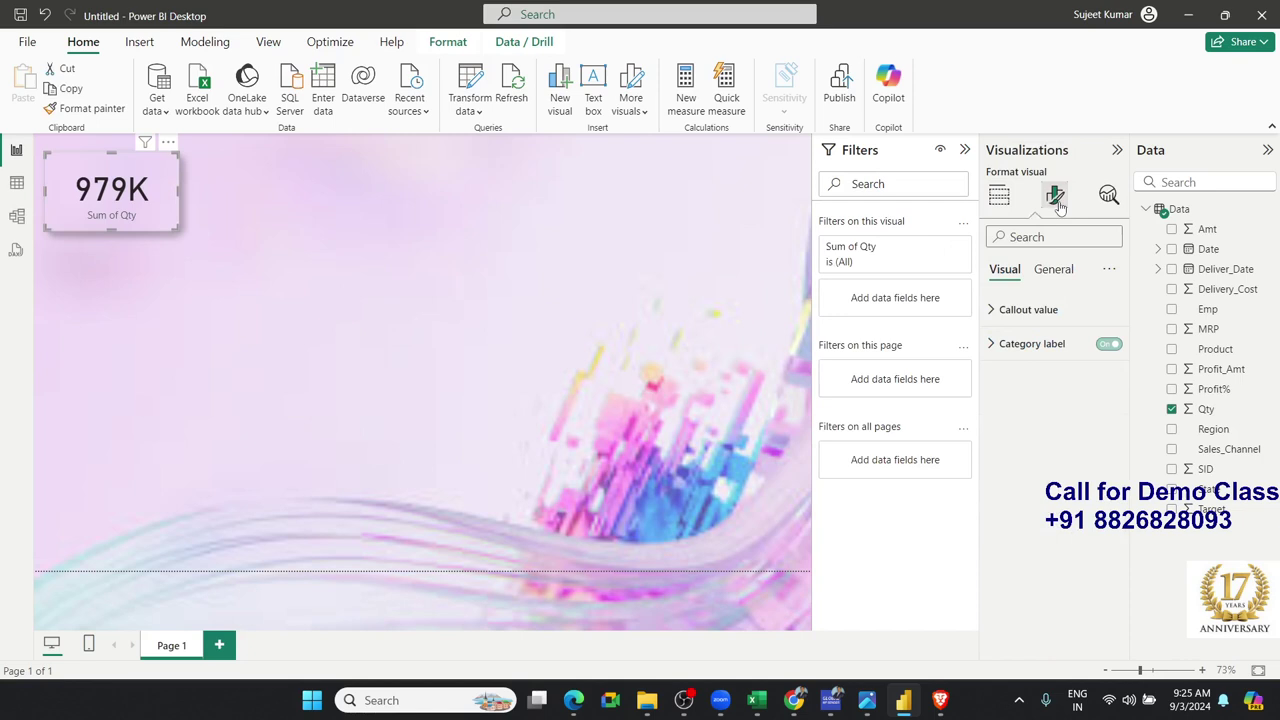
left_click(1004, 197)
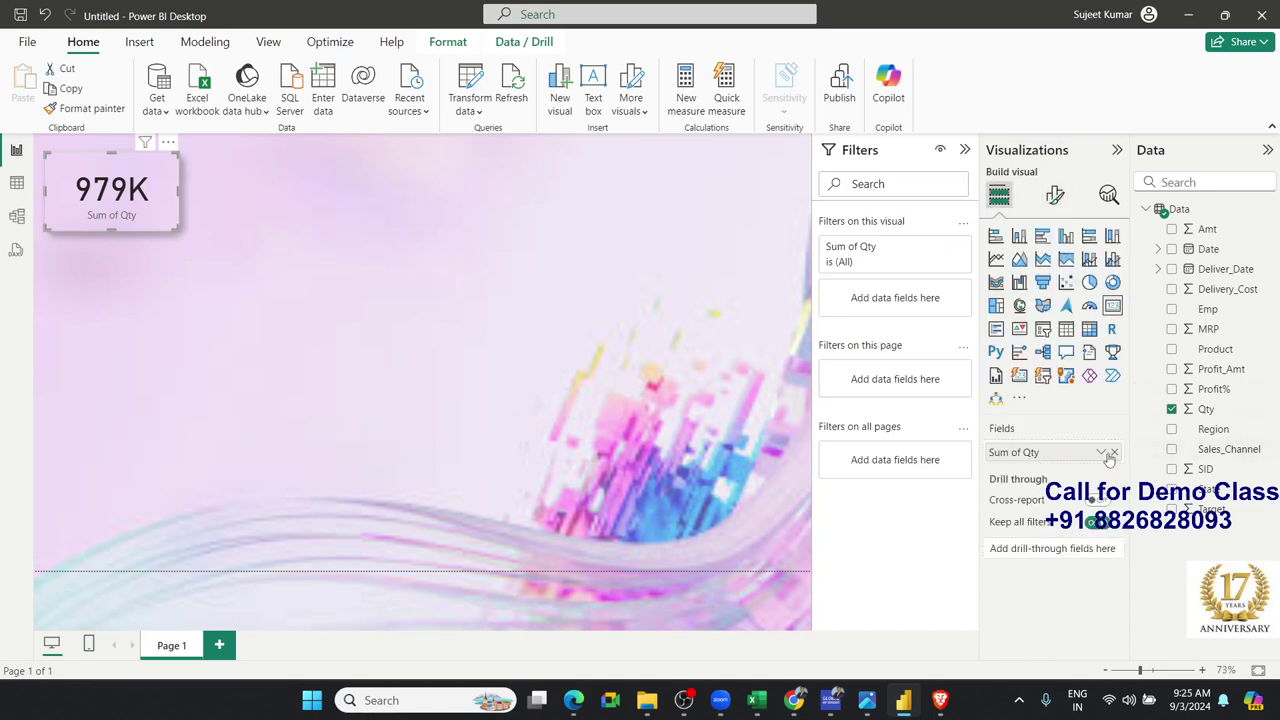
Rename the card's Sum of Qty field to Sold Qty for this visual only
left_click(1102, 453)
left_click(1137, 225)
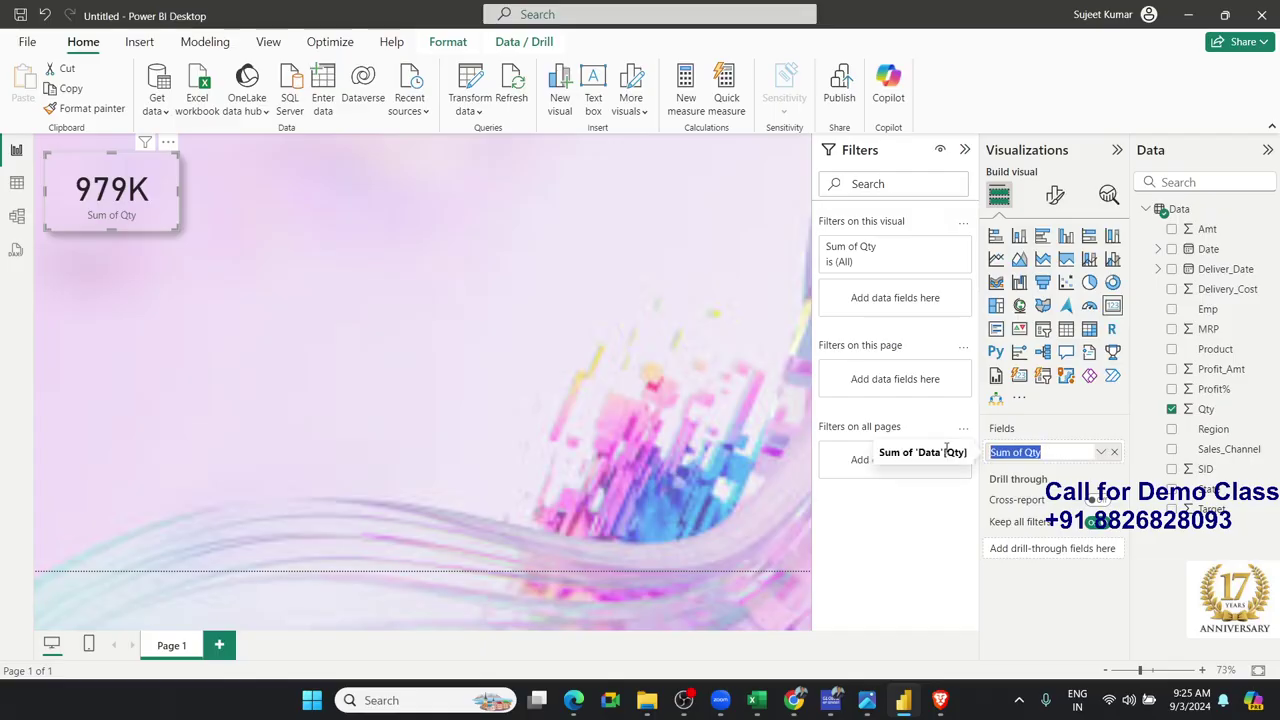
type("Sold")
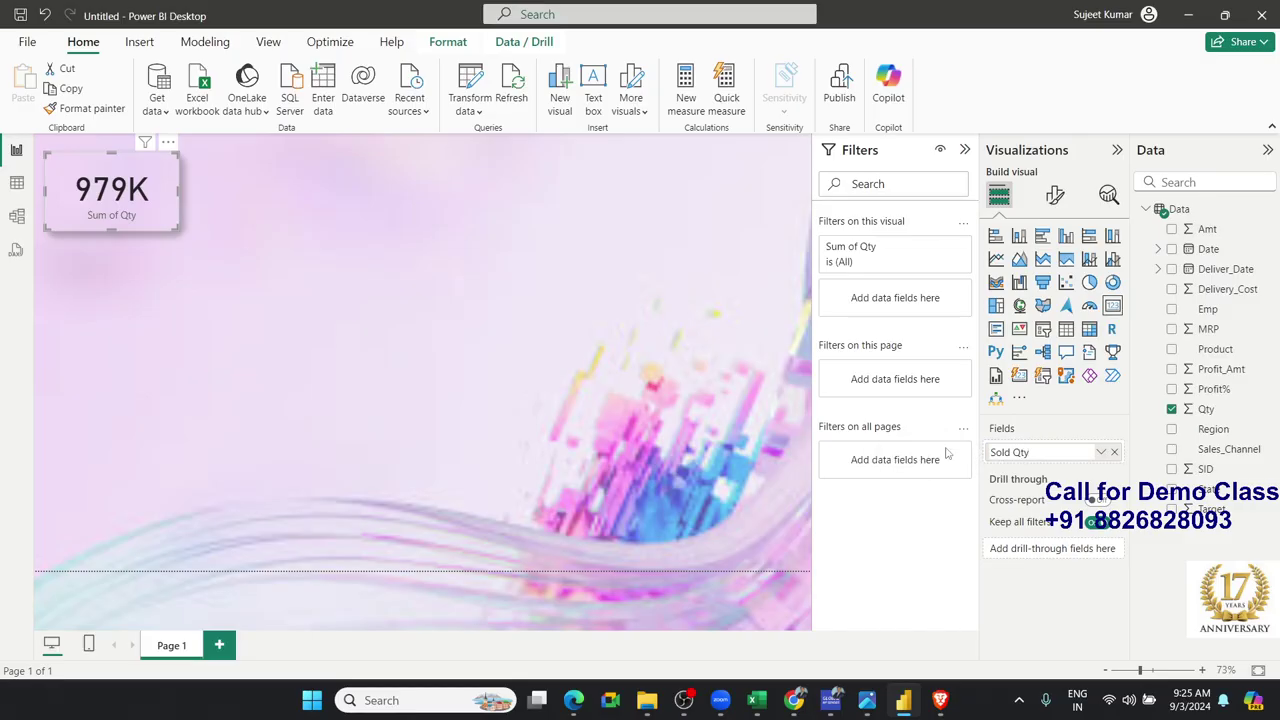
key("Return")
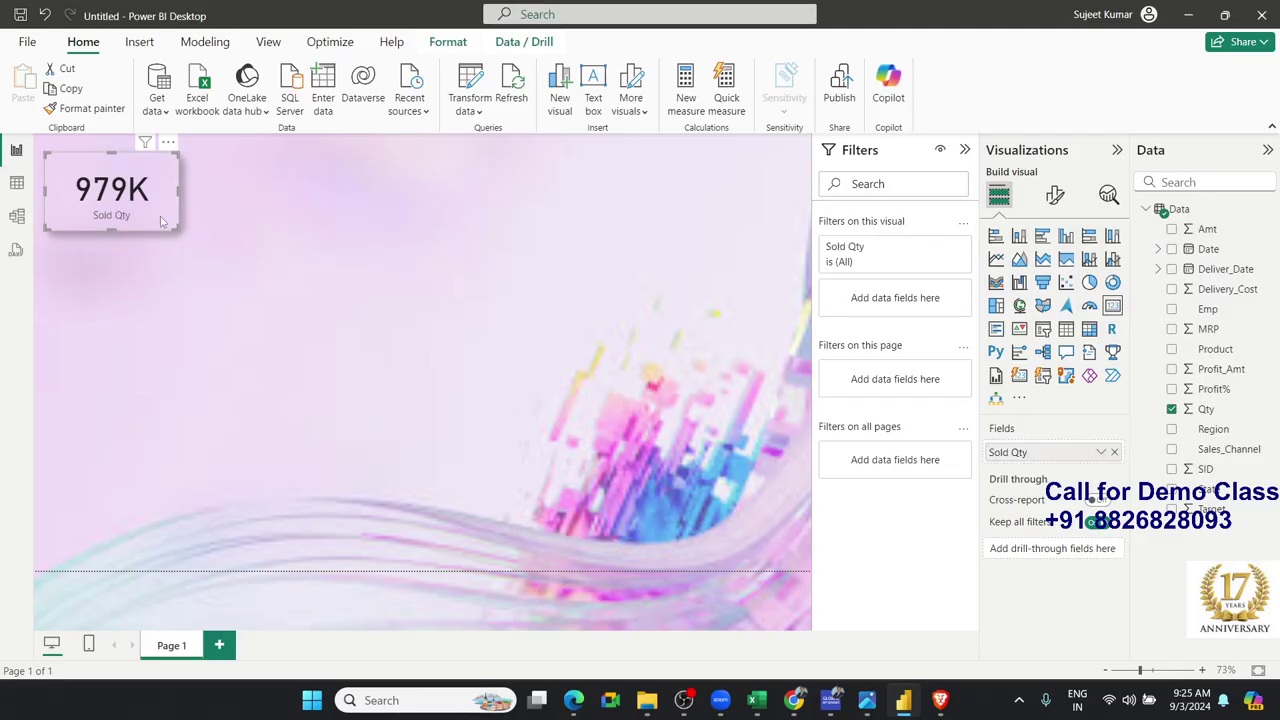
Make the Sold Qty card smaller and duplicate it with copy and paste
left_click_drag(173, 227, 160, 226)
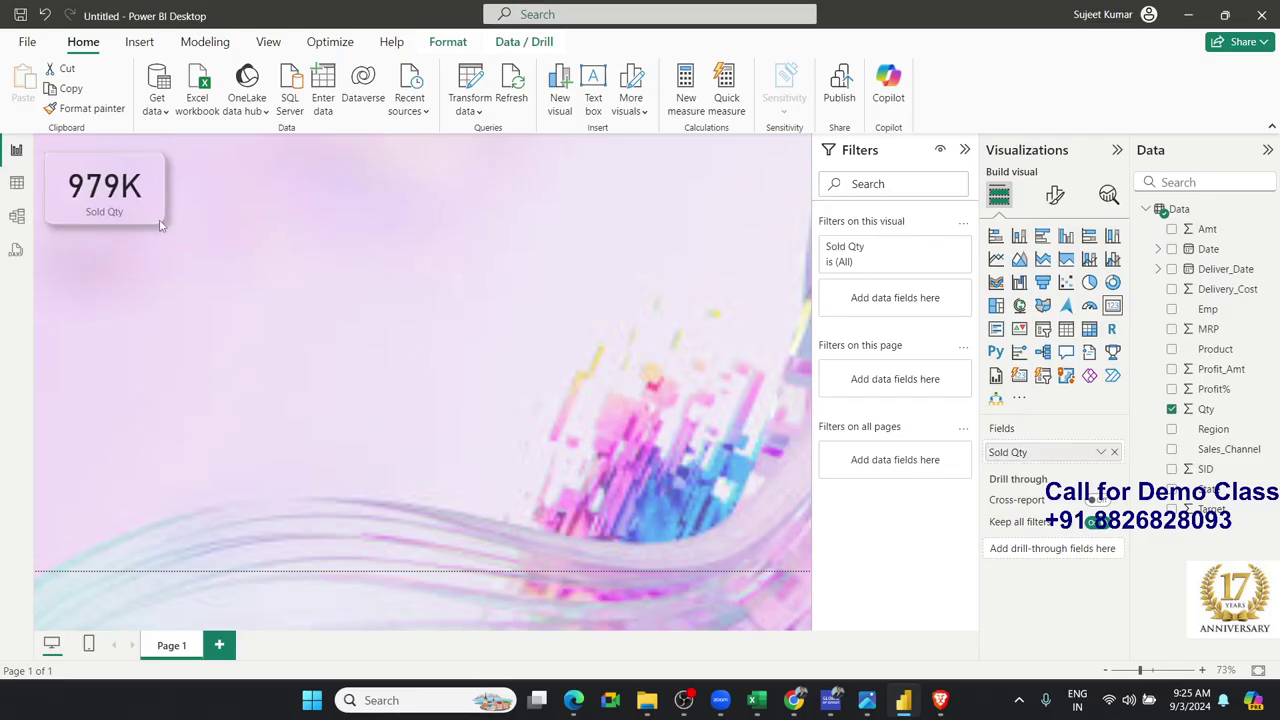
left_click(163, 232)
left_click(157, 219)
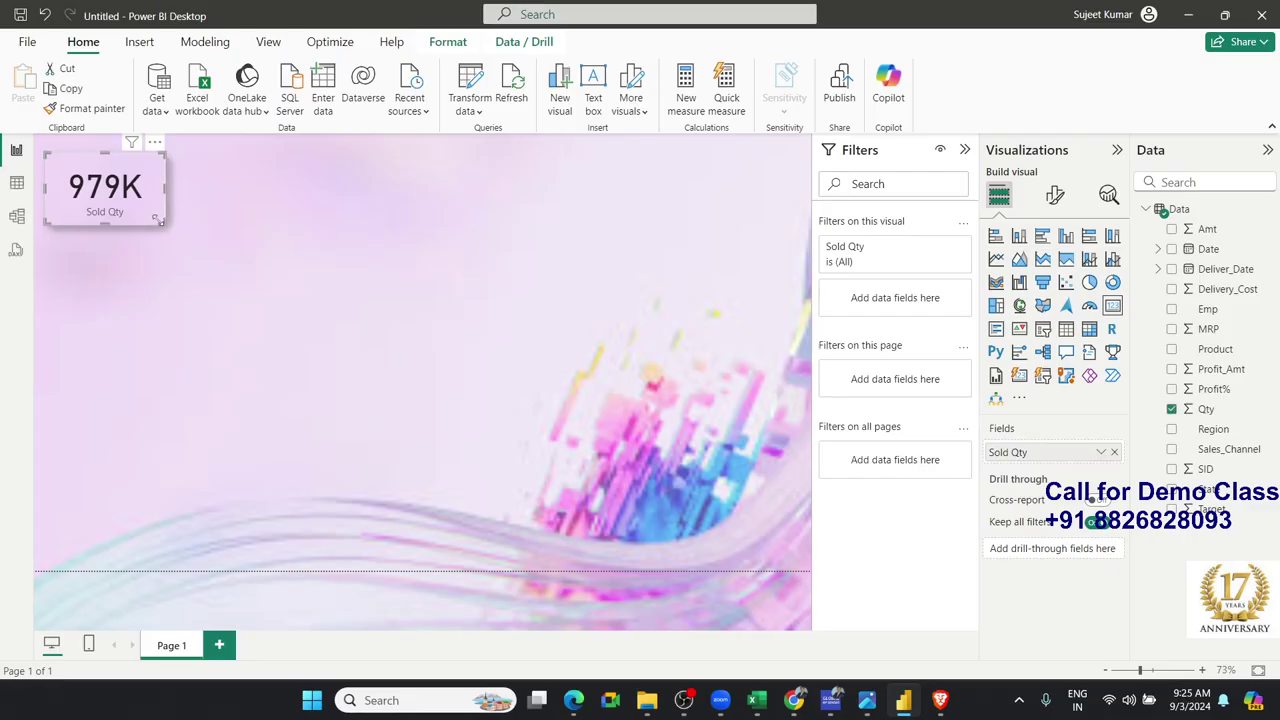
key("ctrl+c")
key("ctrl+v")
Place the duplicate card beside the original and swap its Sold Qty field for Amt, showing 264M
left_click_drag(157, 219, 285, 218)
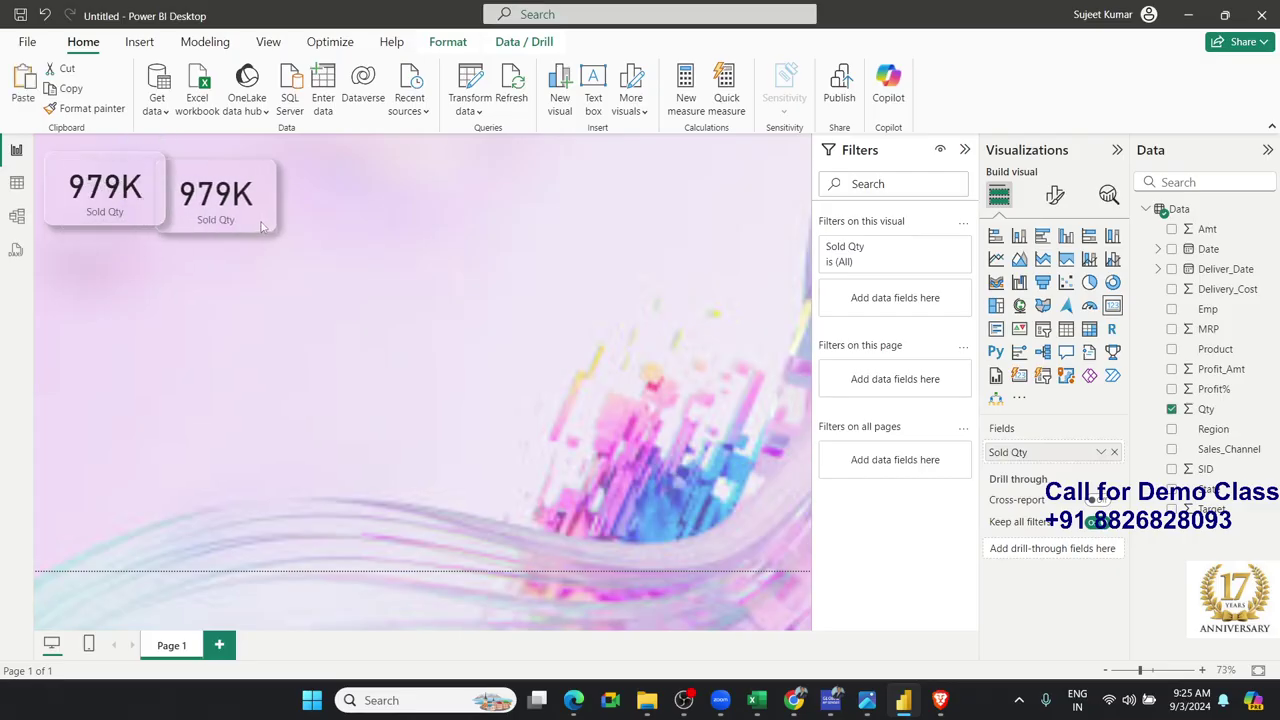
left_click(1114, 452)
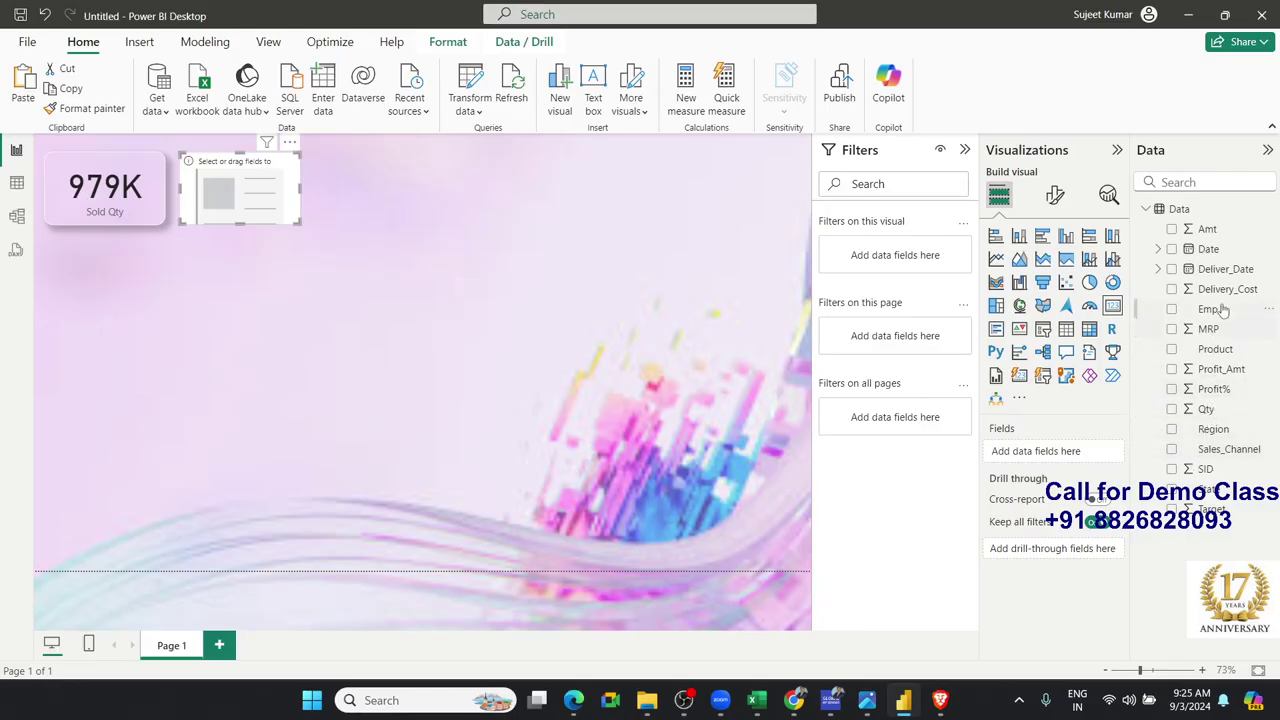
left_click_drag(1230, 230, 1088, 437)
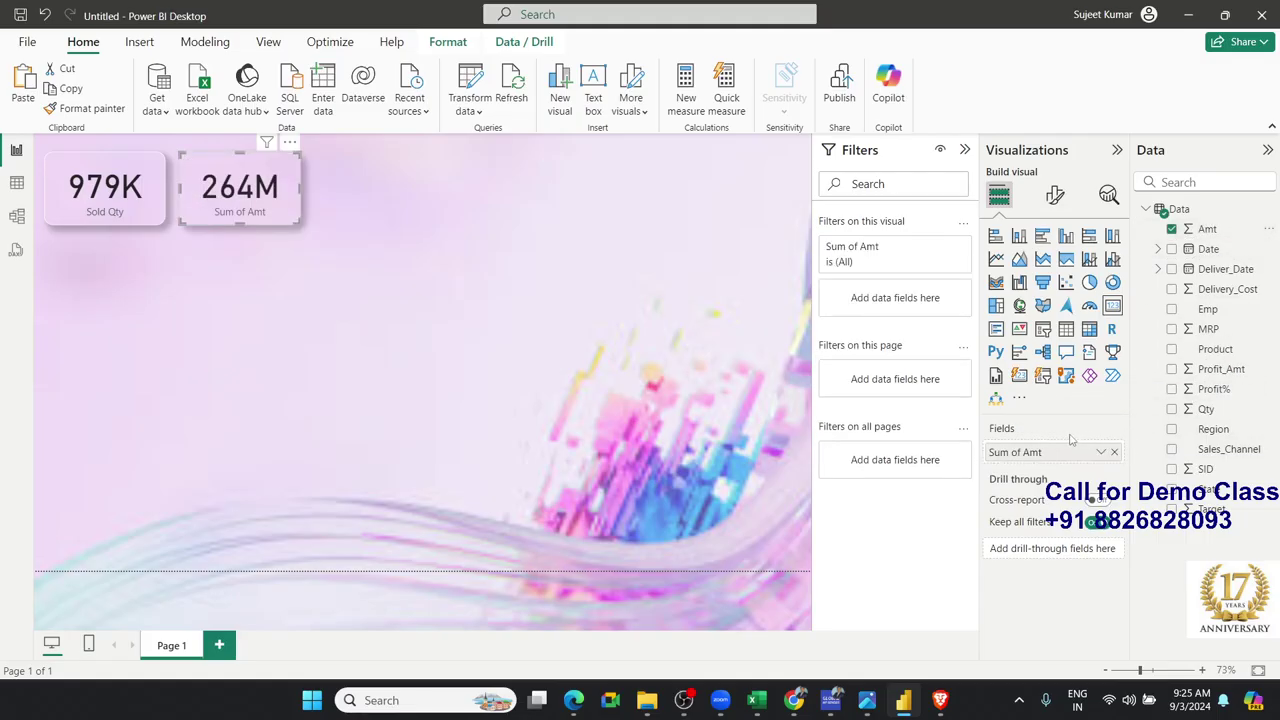
left_click(446, 258)
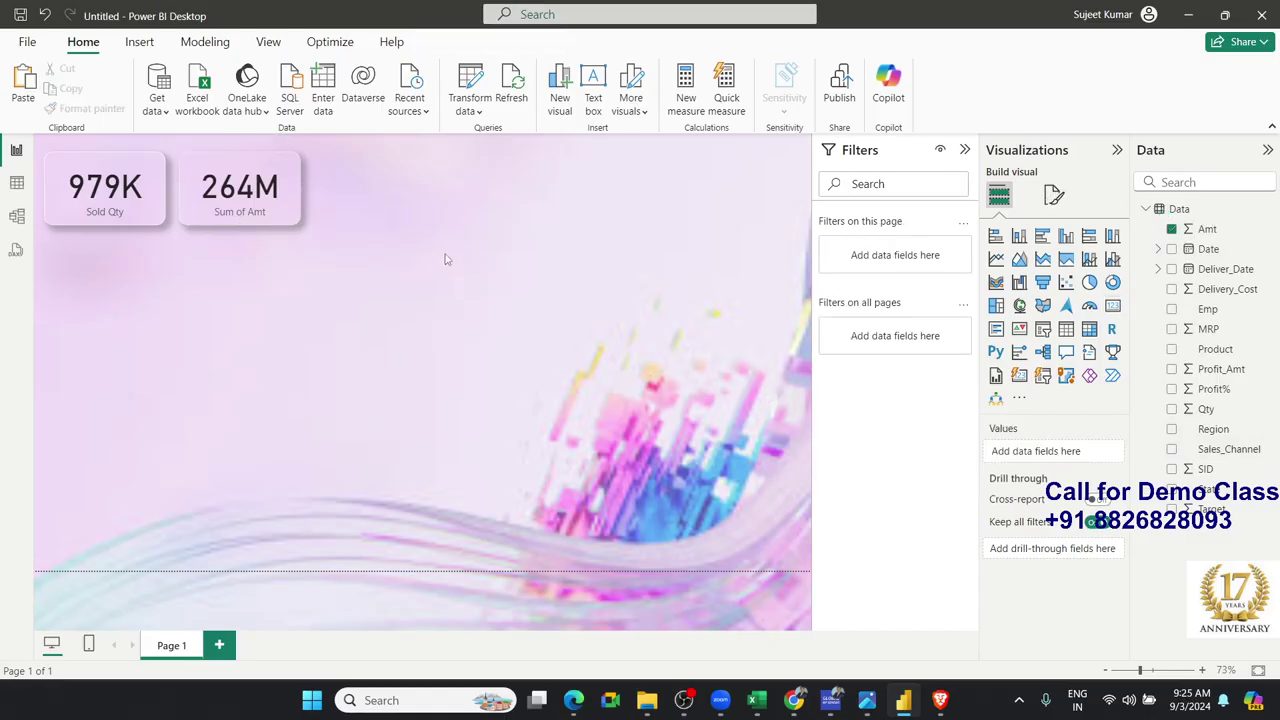
Place the copied card third in the row and switch it from Sum of Amt to Profit_Amt (132M)
key("ctrl+z")
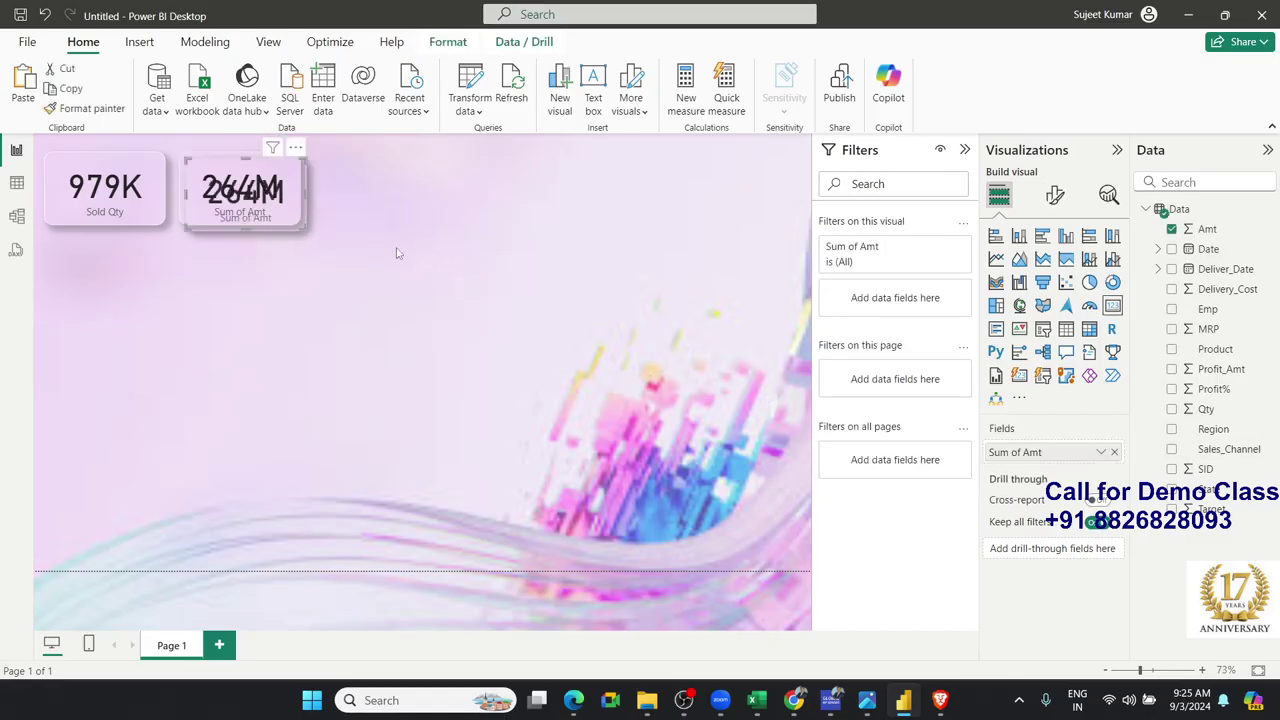
left_click_drag(293, 228, 416, 224)
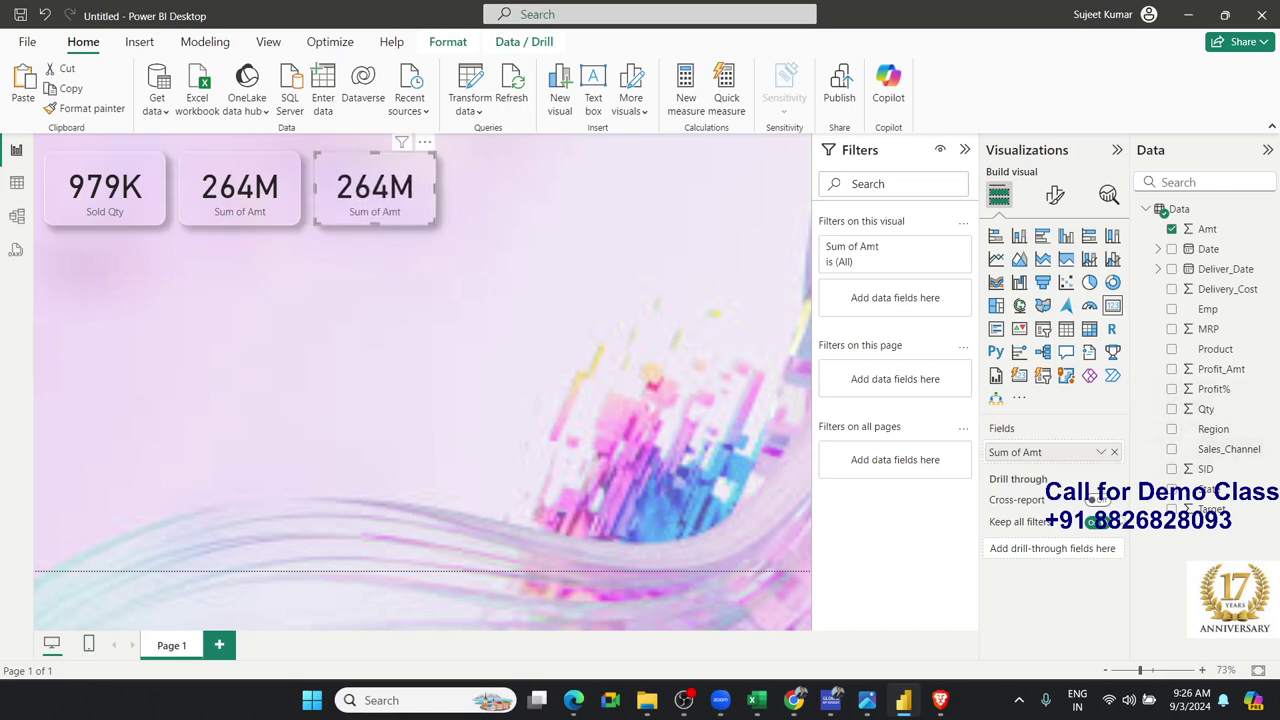
left_click_drag(1116, 454, 880, 450)
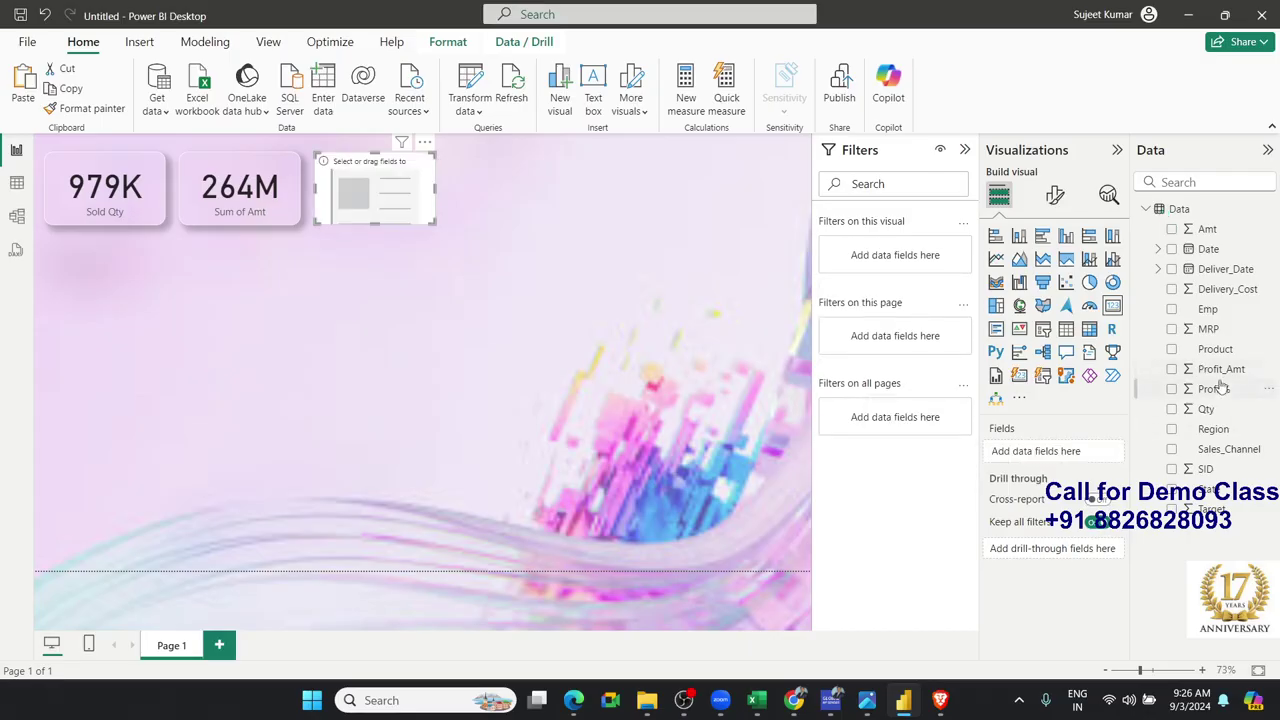
mouse_move(1218, 369)
left_mouse_down()
mouse_move(1205, 410)
mouse_move(1068, 452)
left_mouse_up()
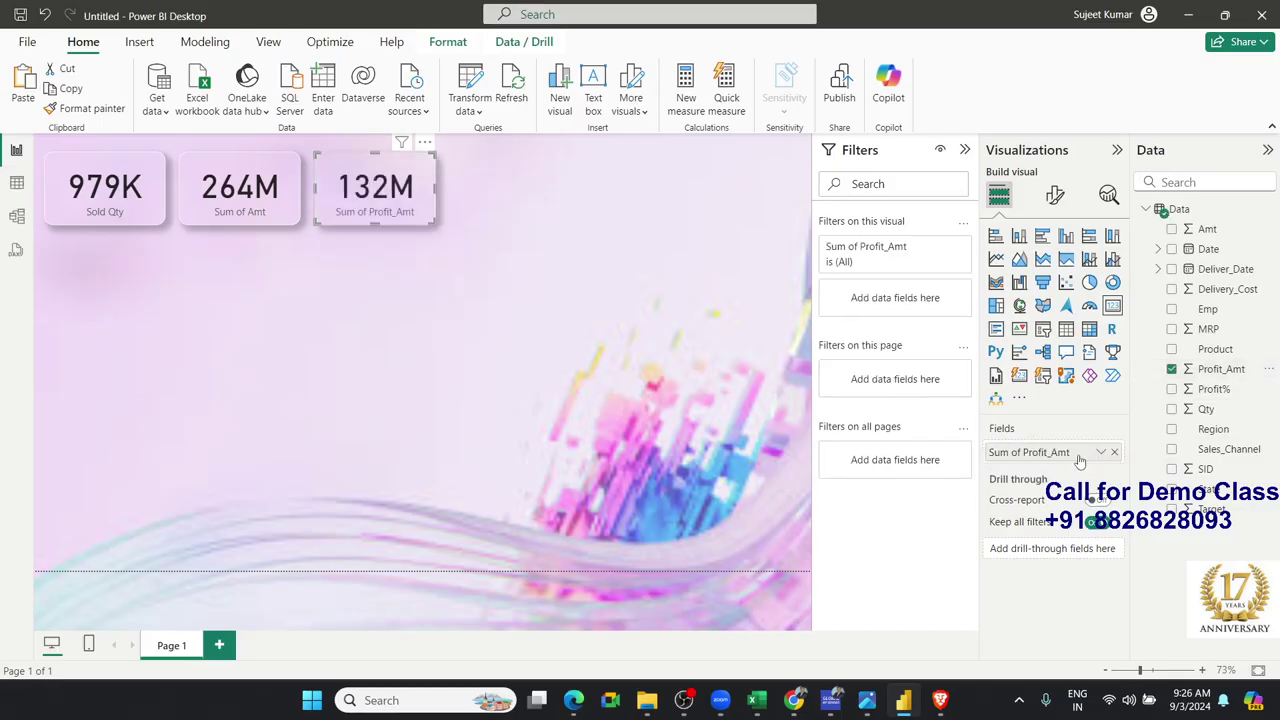
left_click(625, 272)
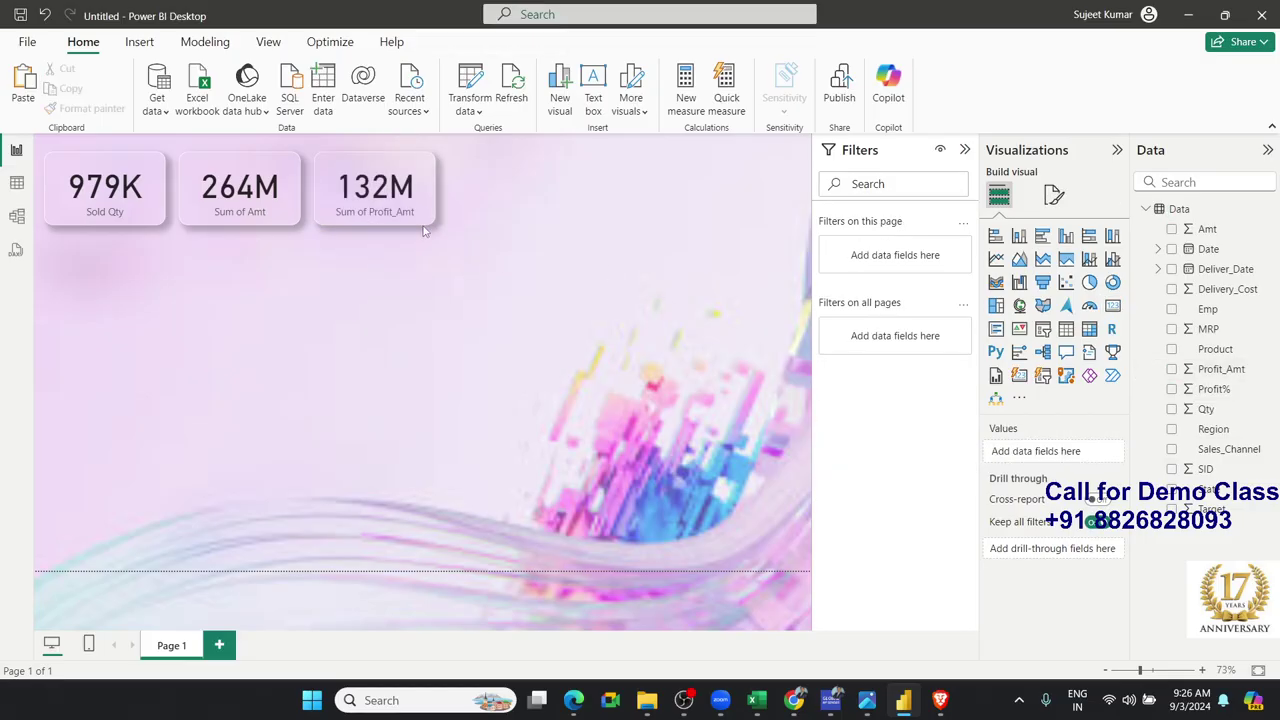
Duplicate the 132M Profit_Amt card and move the copy to the page's top right
left_click(422, 224)
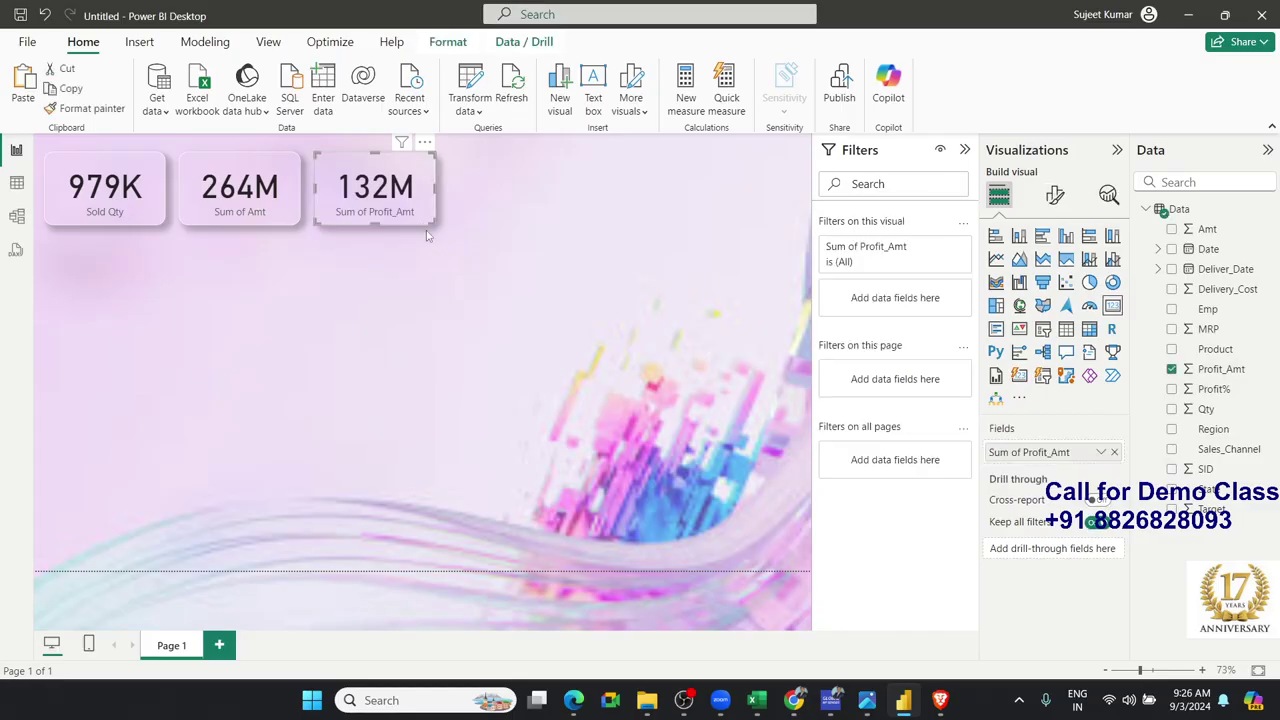
key("ctrl+c")
key("ctrl+v")
left_click_drag(428, 236, 776, 232)
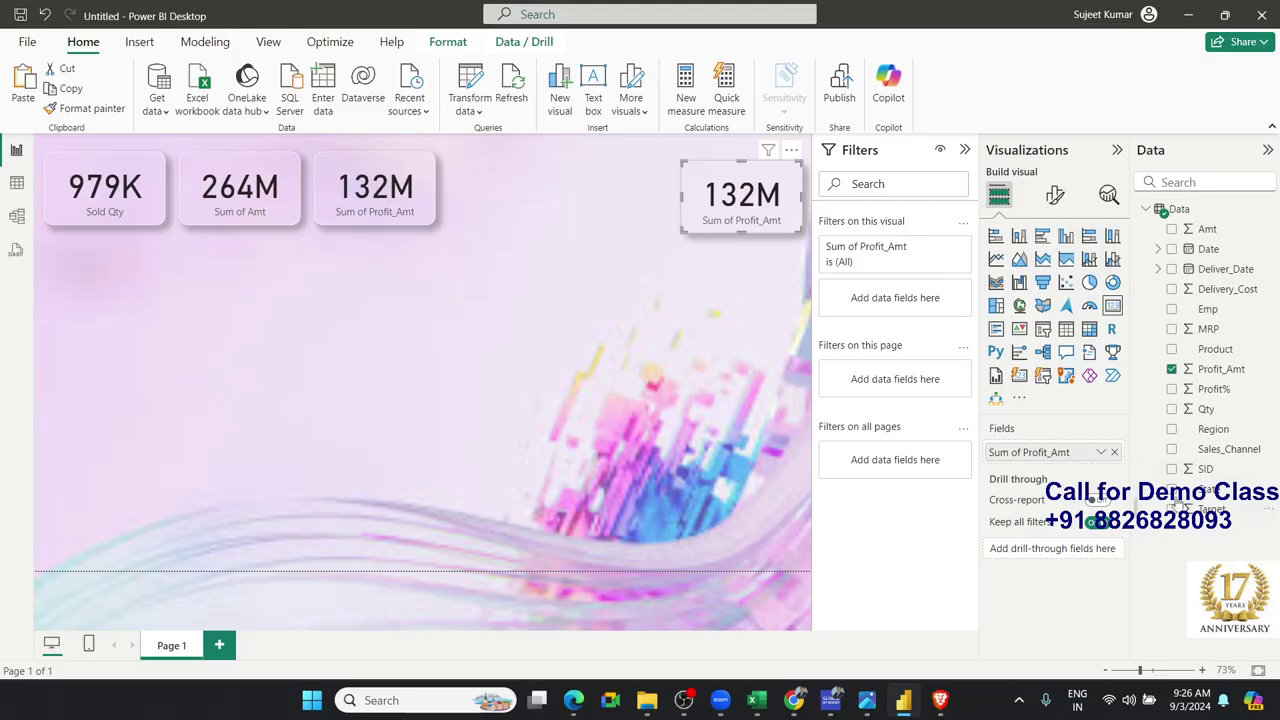
Change the top-right card to Average of Profit%, showing 49.91%, and resize it
left_click(1114, 453)
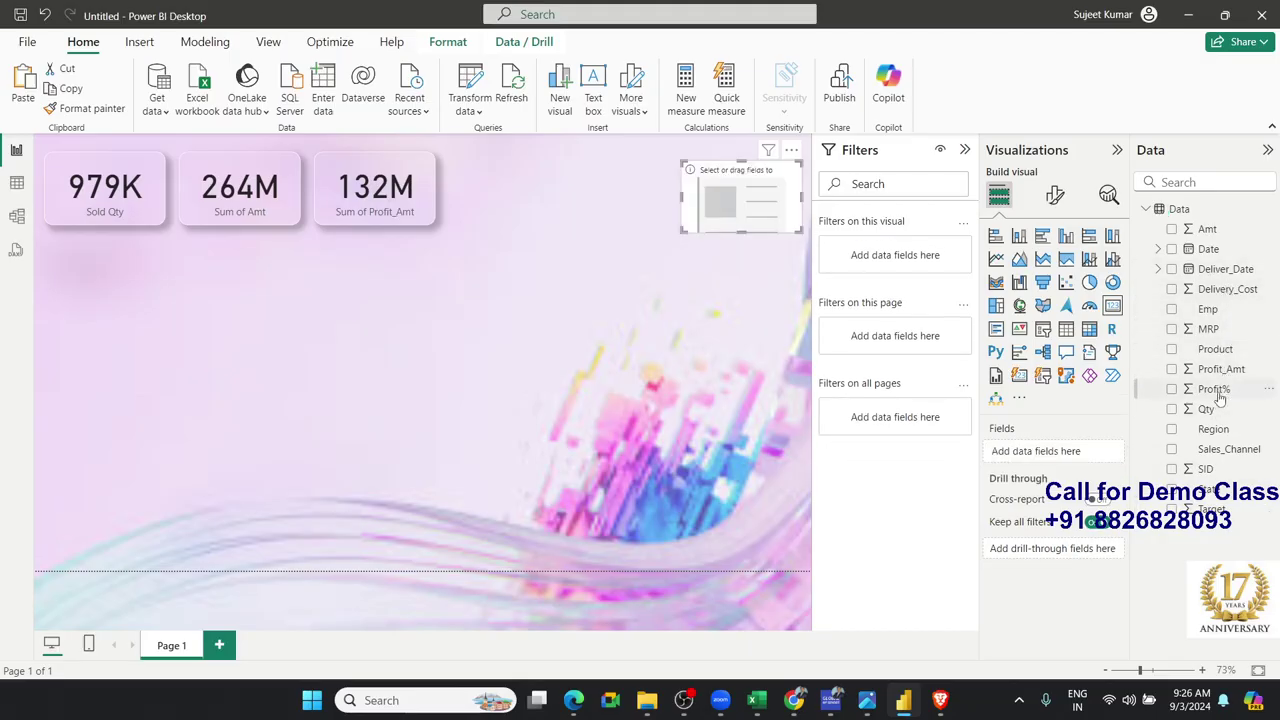
left_click_drag(1214, 390, 1072, 456)
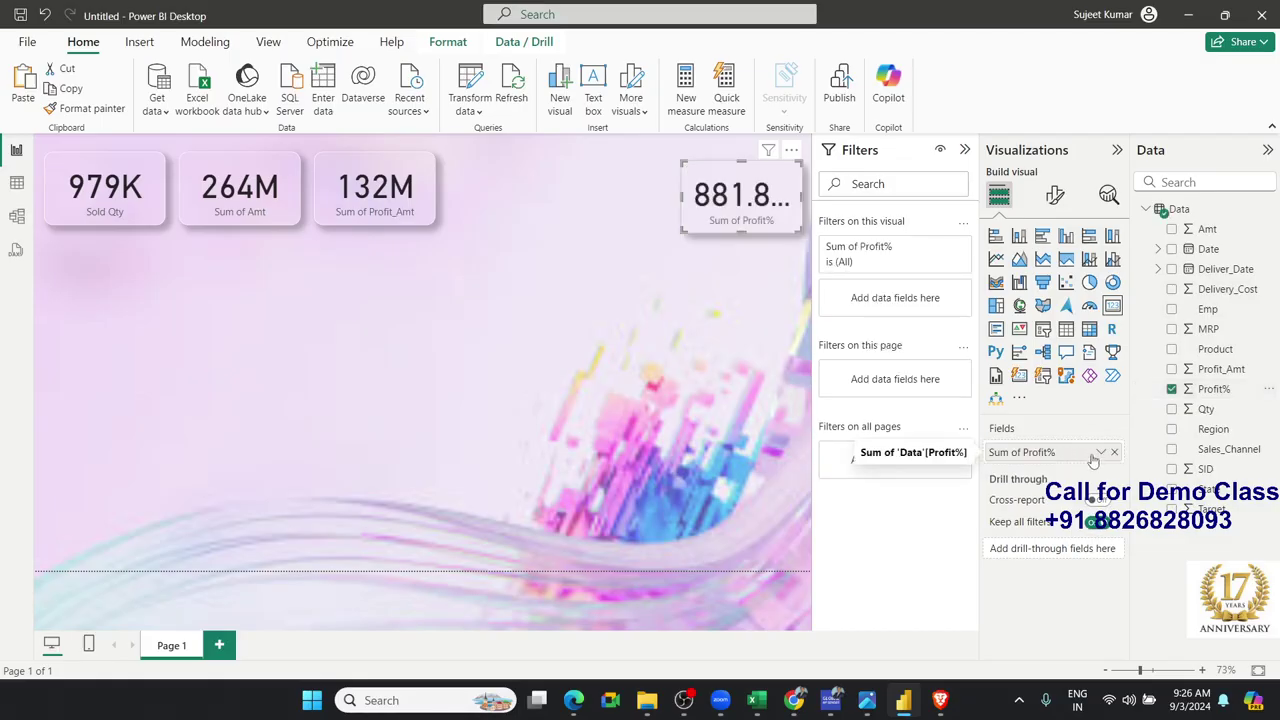
left_click(1102, 454)
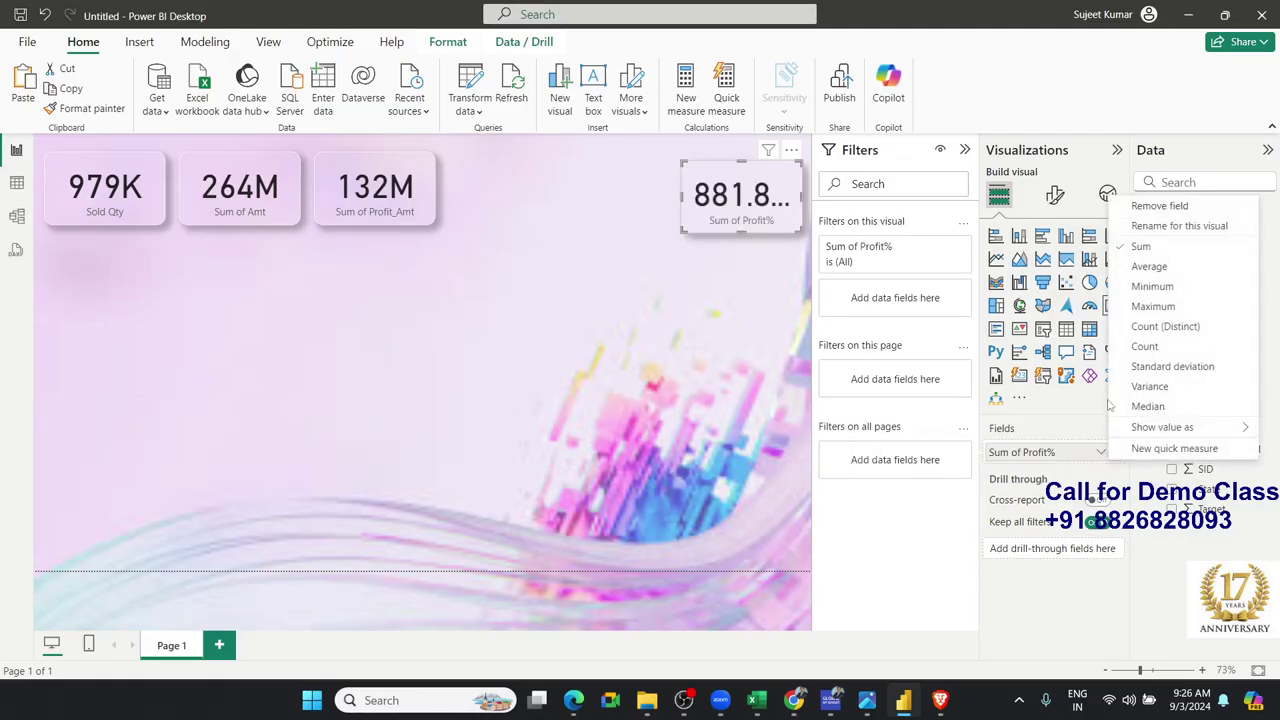
left_click(1139, 268)
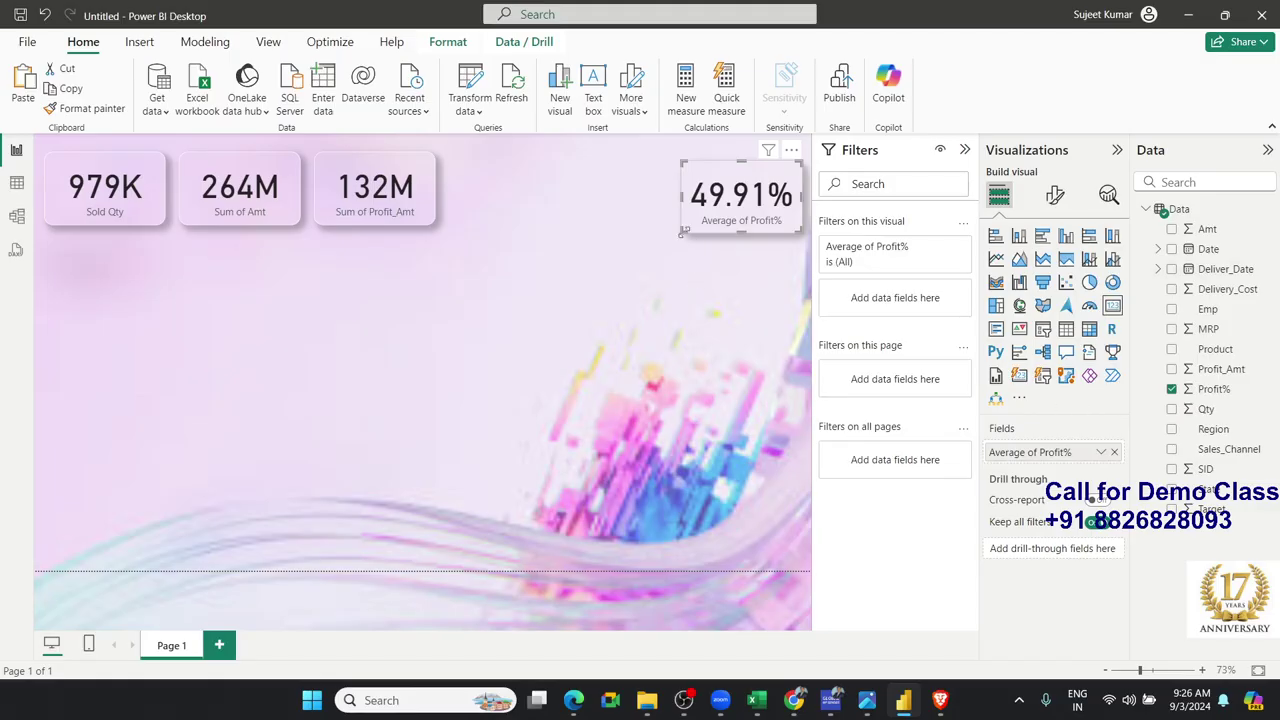
left_click_drag(683, 232, 686, 241)
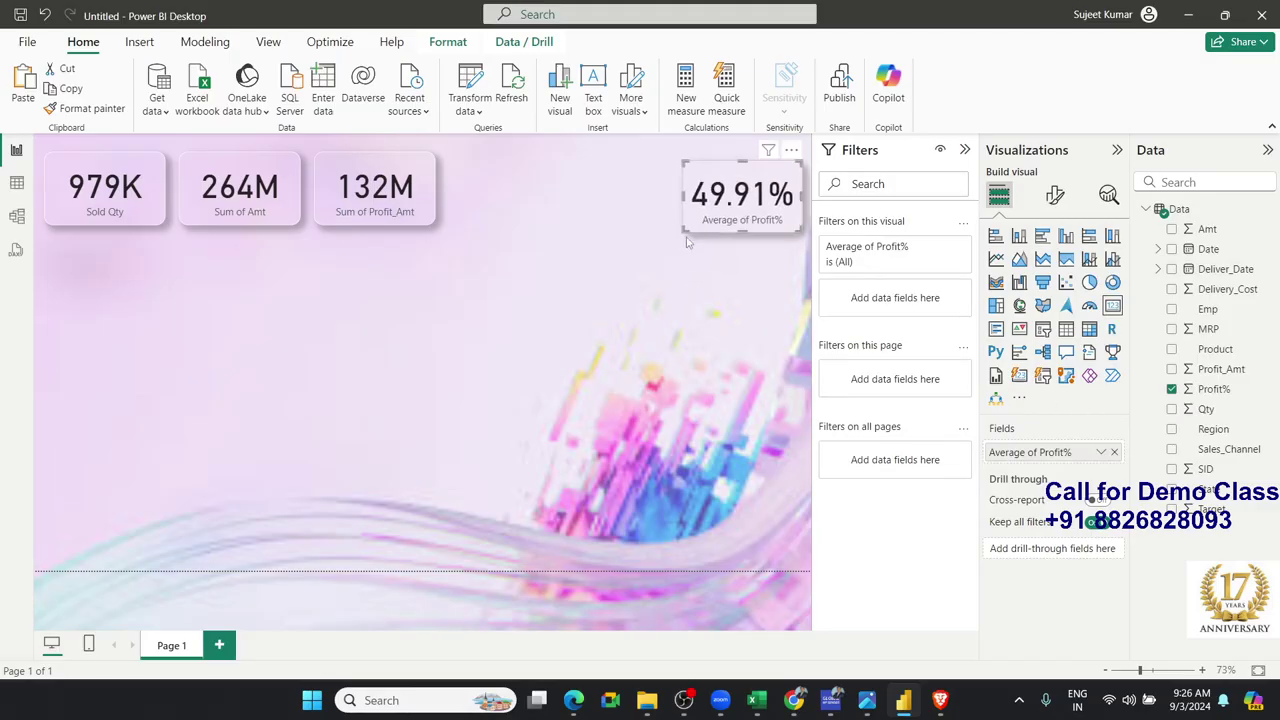
left_click(686, 268)
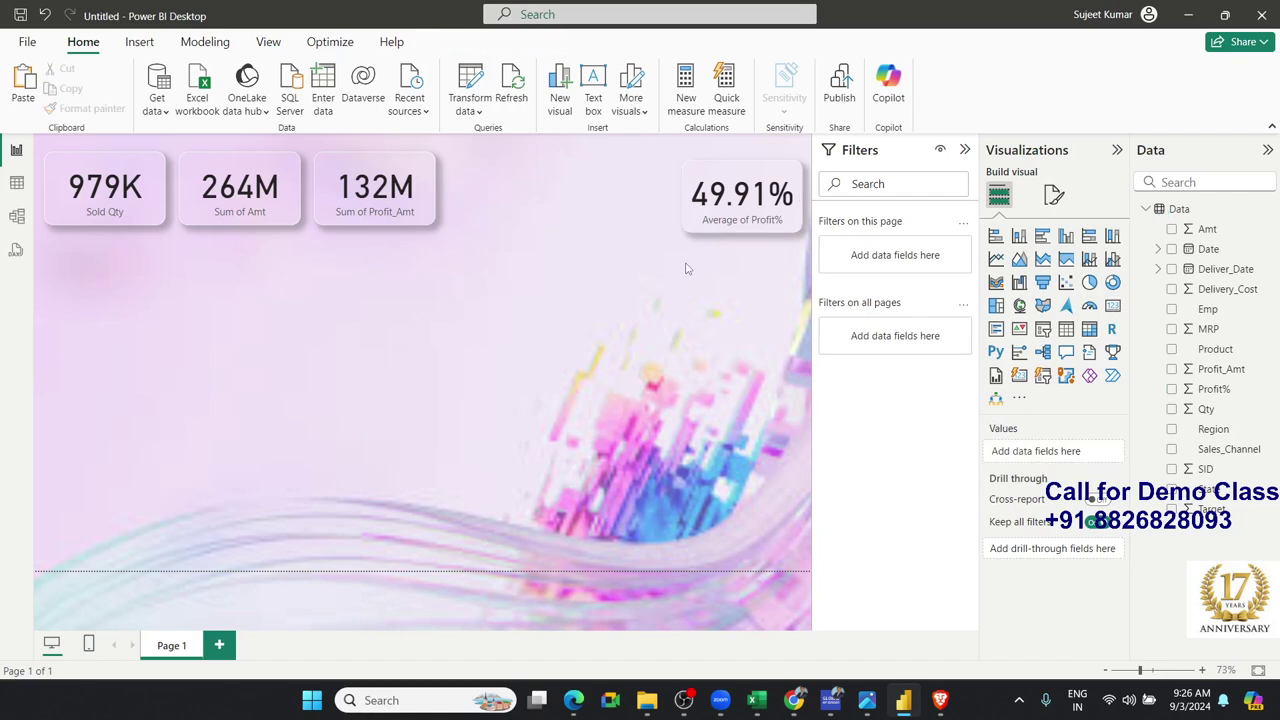
Duplicate the 49.91% card and place the copy to its left
left_click(702, 238)
key("ctrl+c")
key("ctrl+v")
left_click_drag(702, 240, 576, 238)
Switch the new card to Average of MRP with 0 value decimal places, showing 302
left_click(1114, 452)
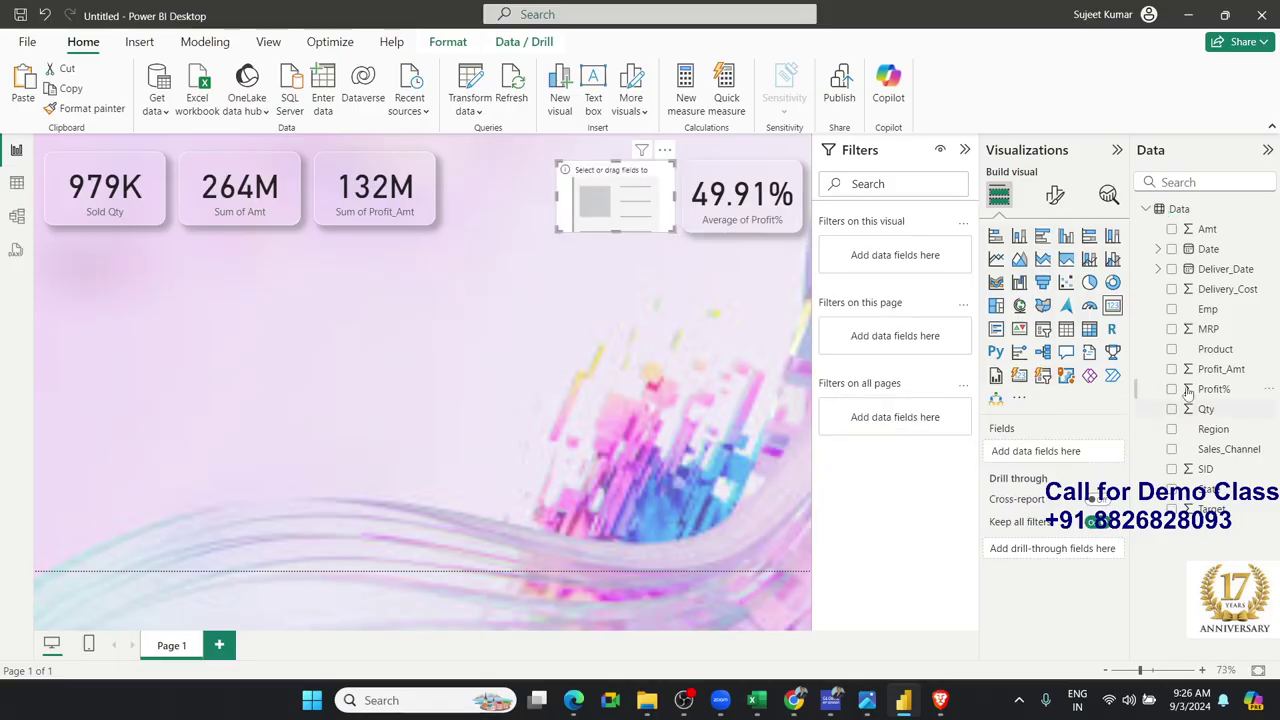
left_click_drag(1210, 329, 1105, 455)
left_click(1104, 453)
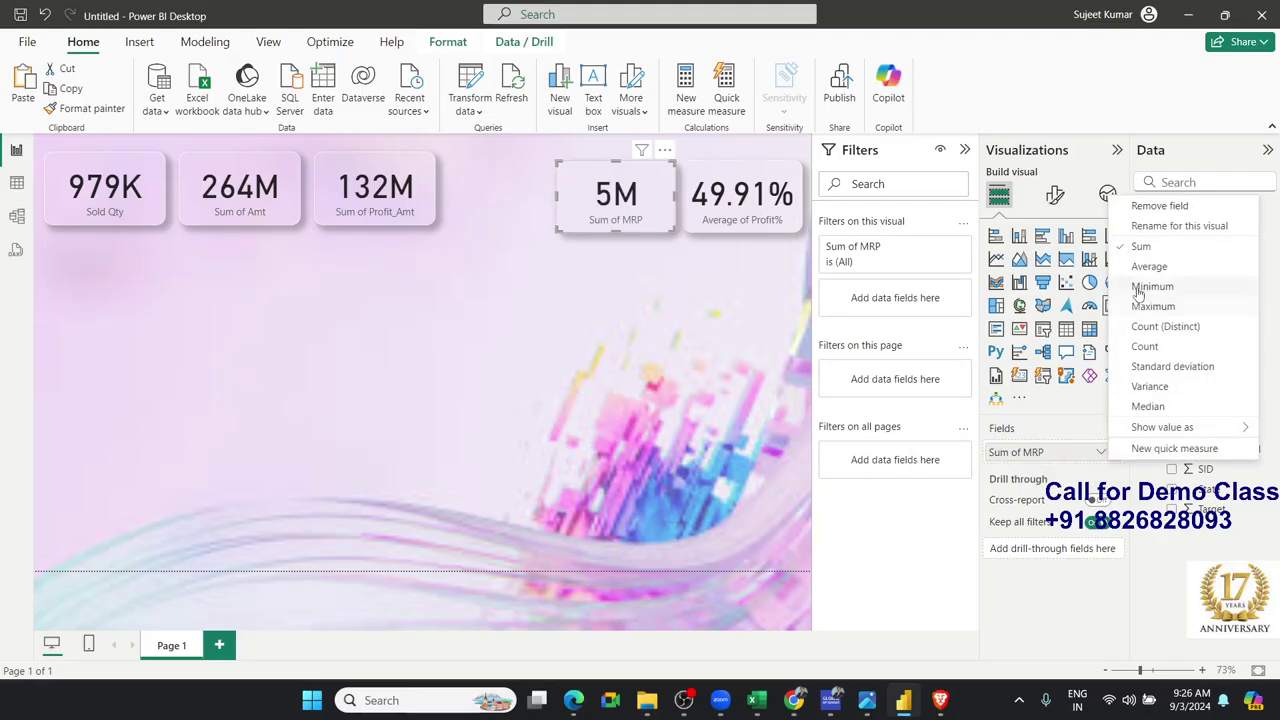
left_click(1140, 266)
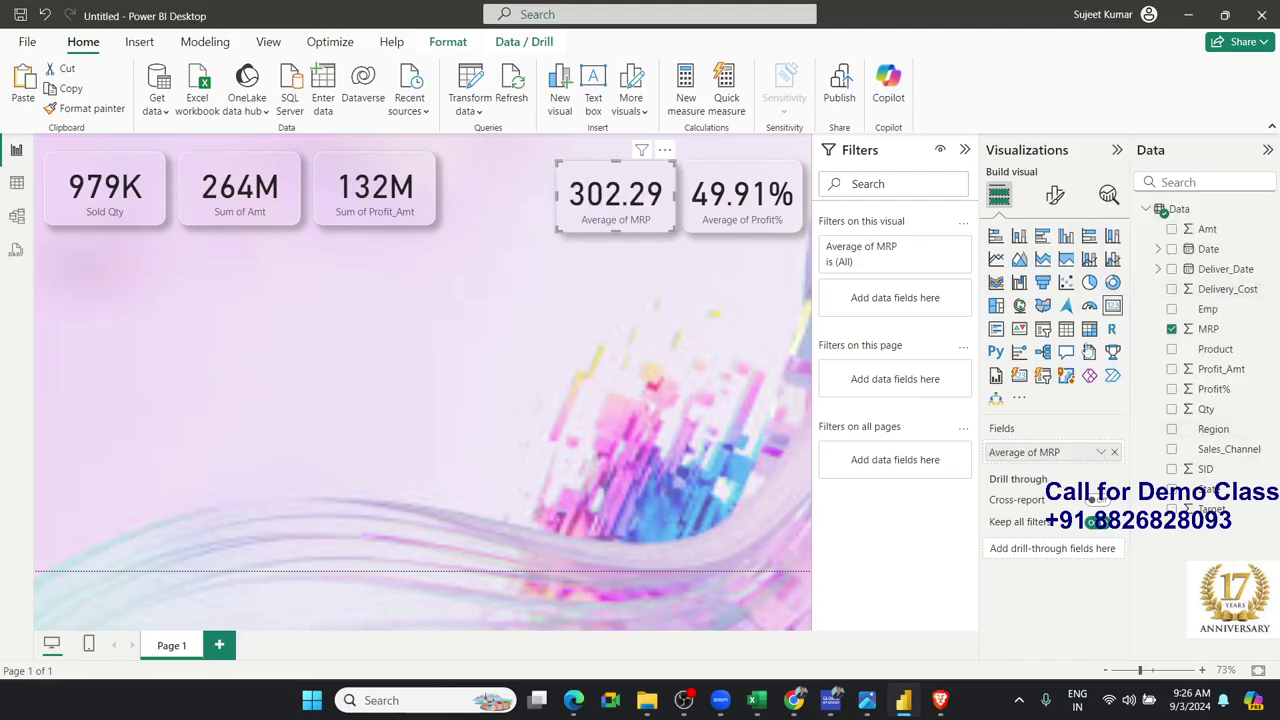
left_click(1055, 195)
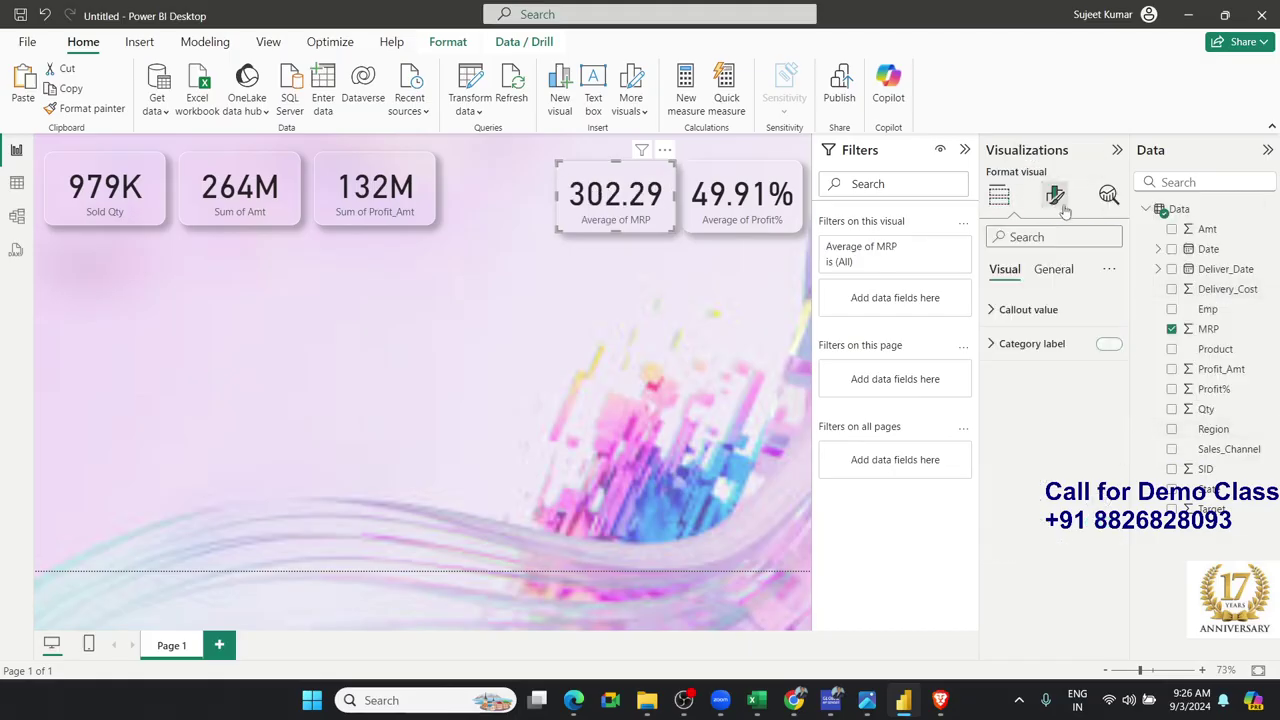
left_click(1057, 313)
left_click(1022, 518)
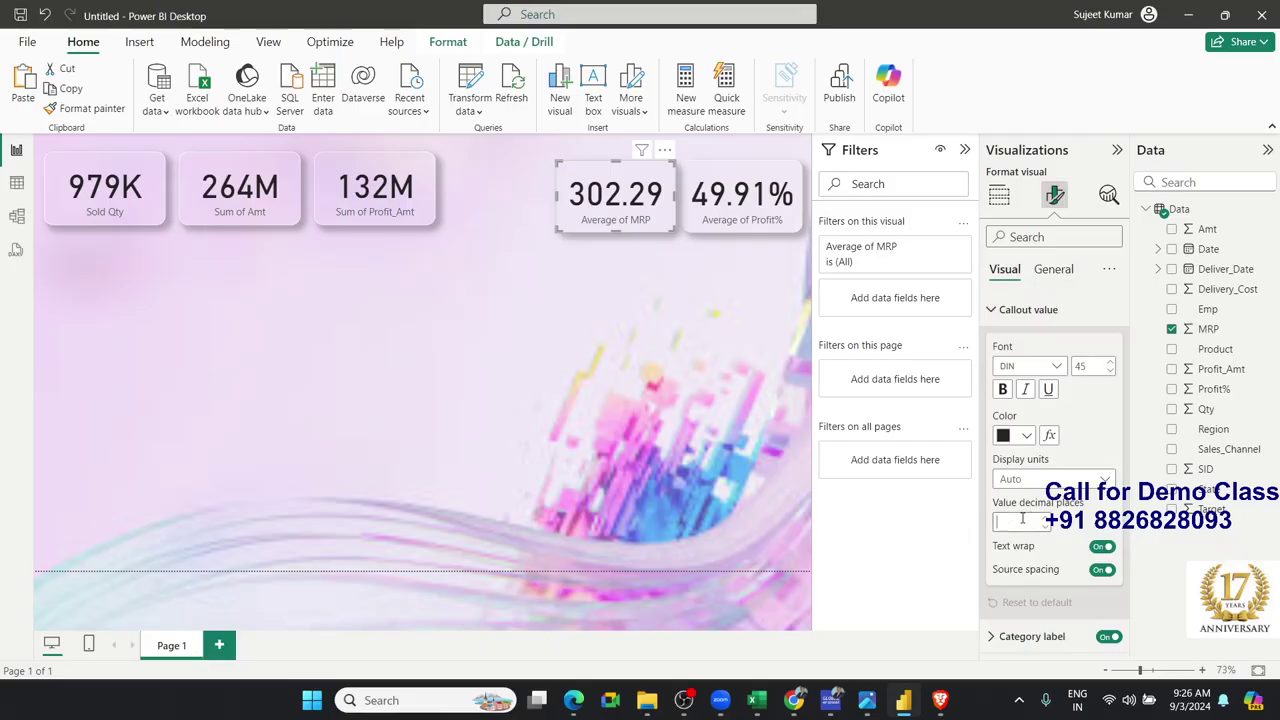
type("0")
key("Return")
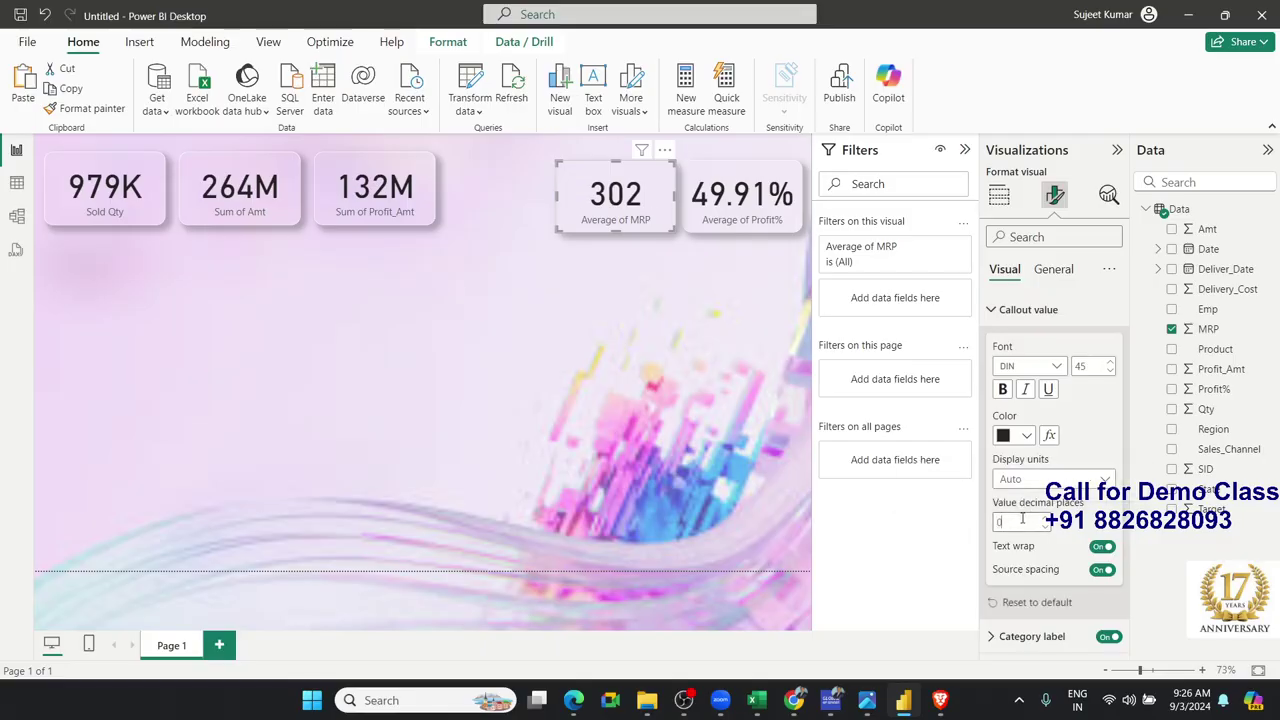
Show the Profit% card as a whole number, 50%, with display units on Auto
left_click(770, 225)
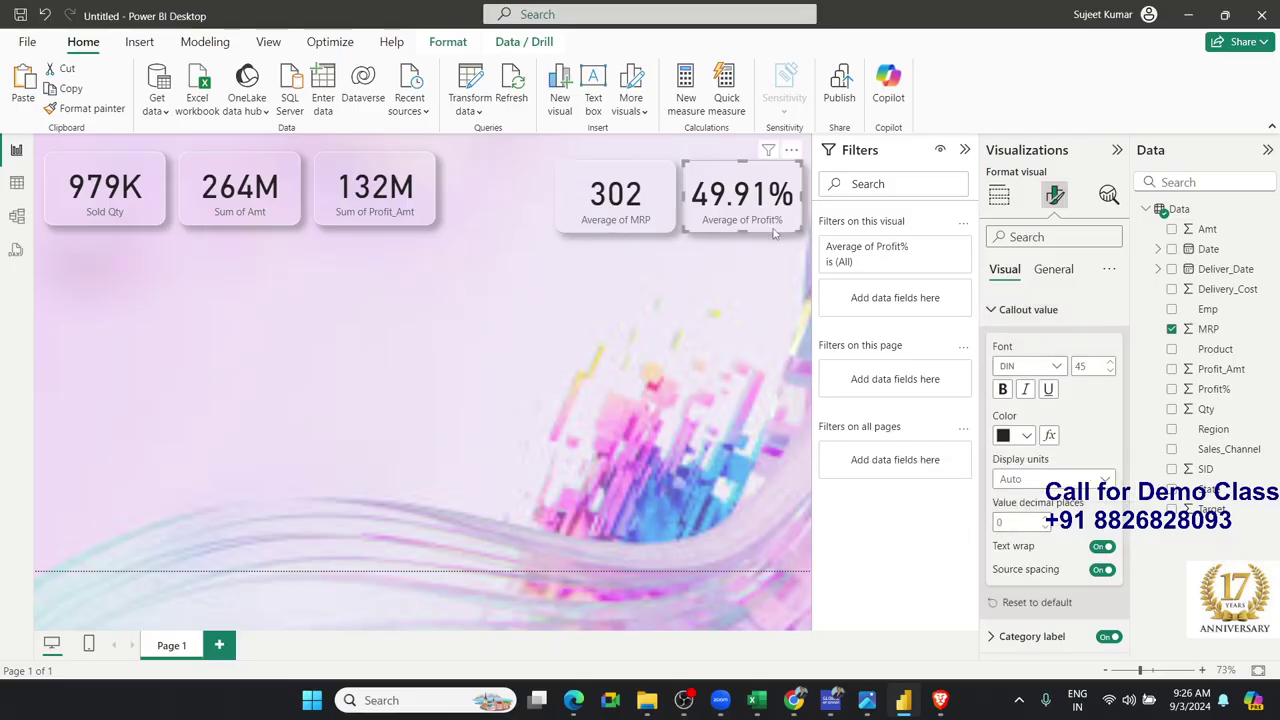
left_click(1034, 482)
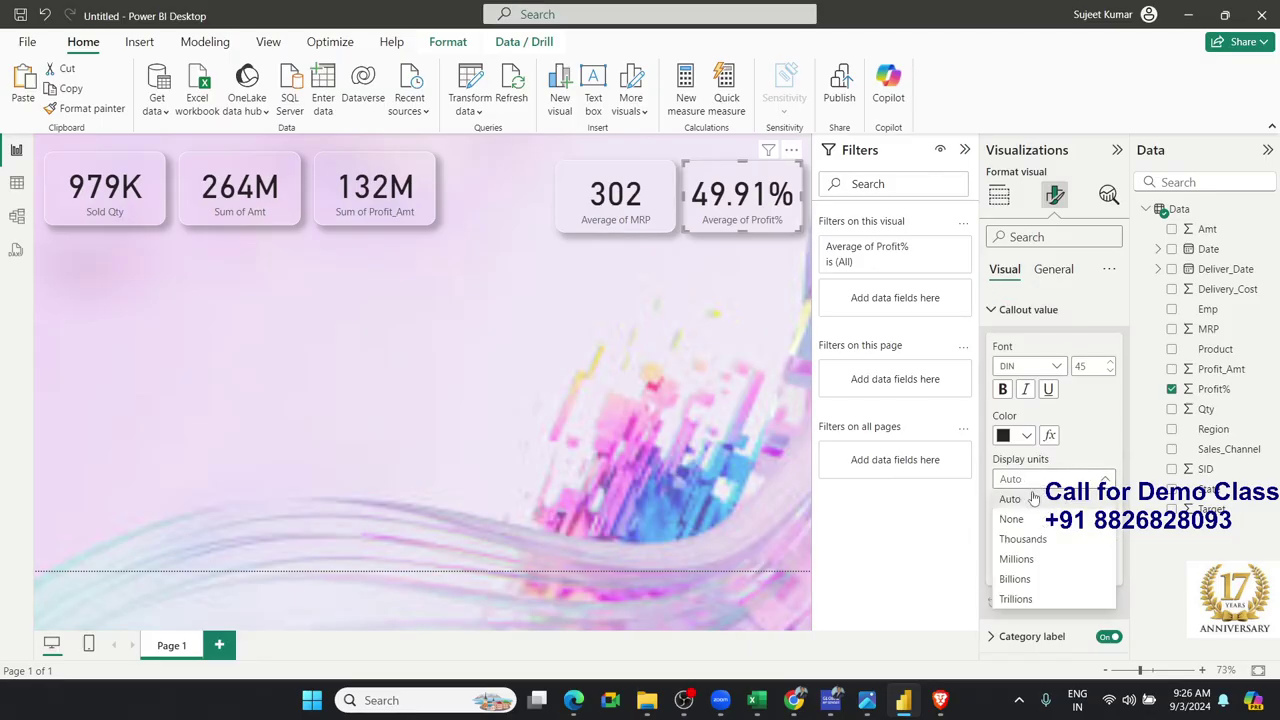
left_click(984, 512)
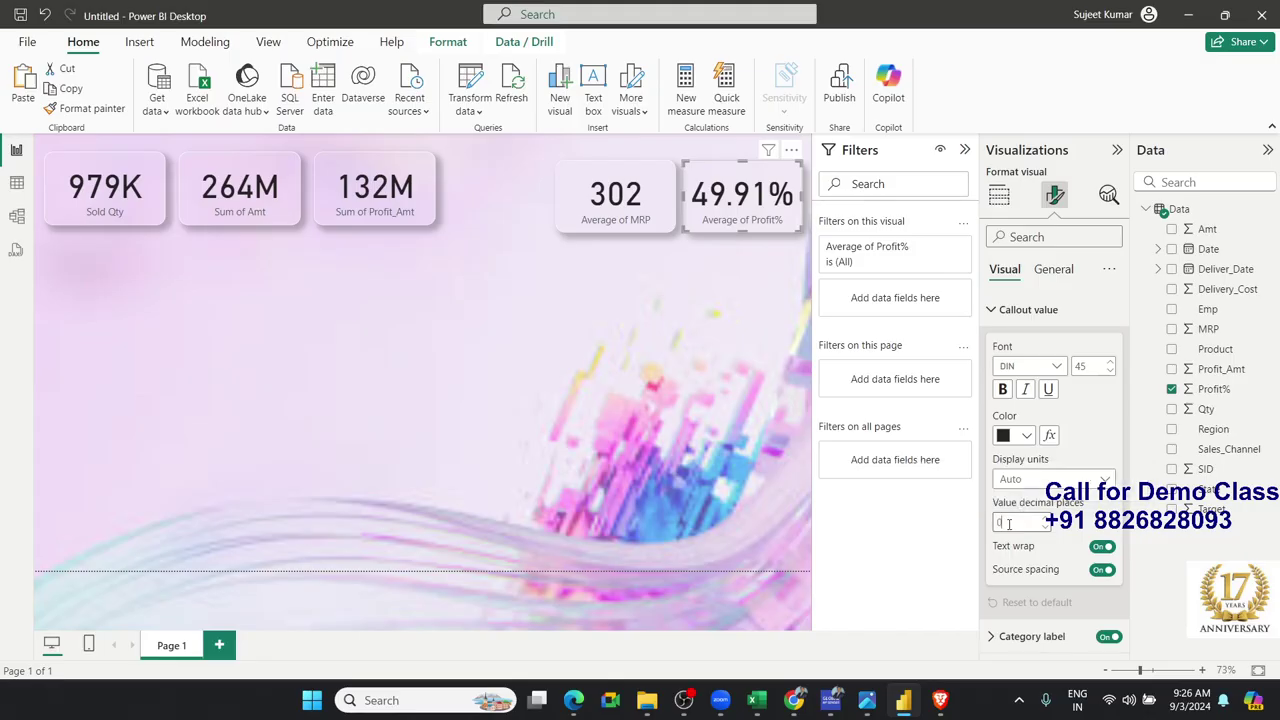
left_click(599, 358)
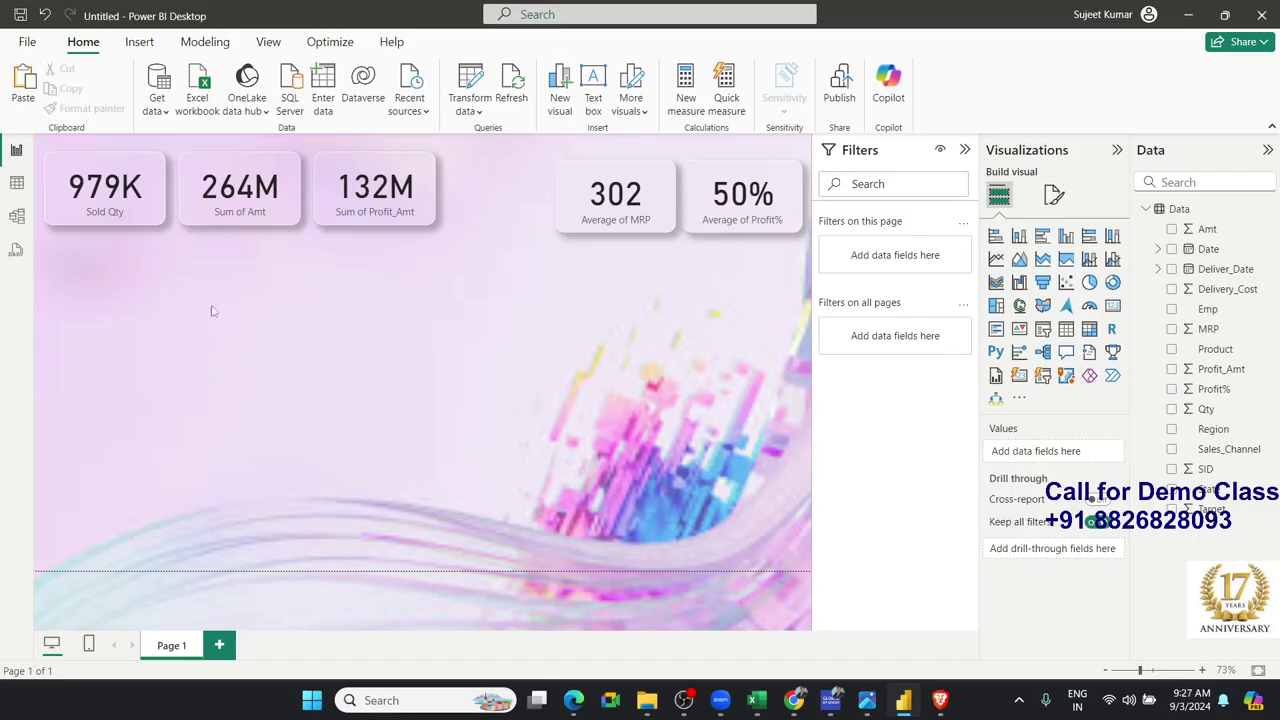
Add a pie chart of Sum of Qty by Sales_Channel below the 50% card and enlarge it
left_click_drag(68, 256, 376, 394)
left_click_drag(225, 365, 140, 360)
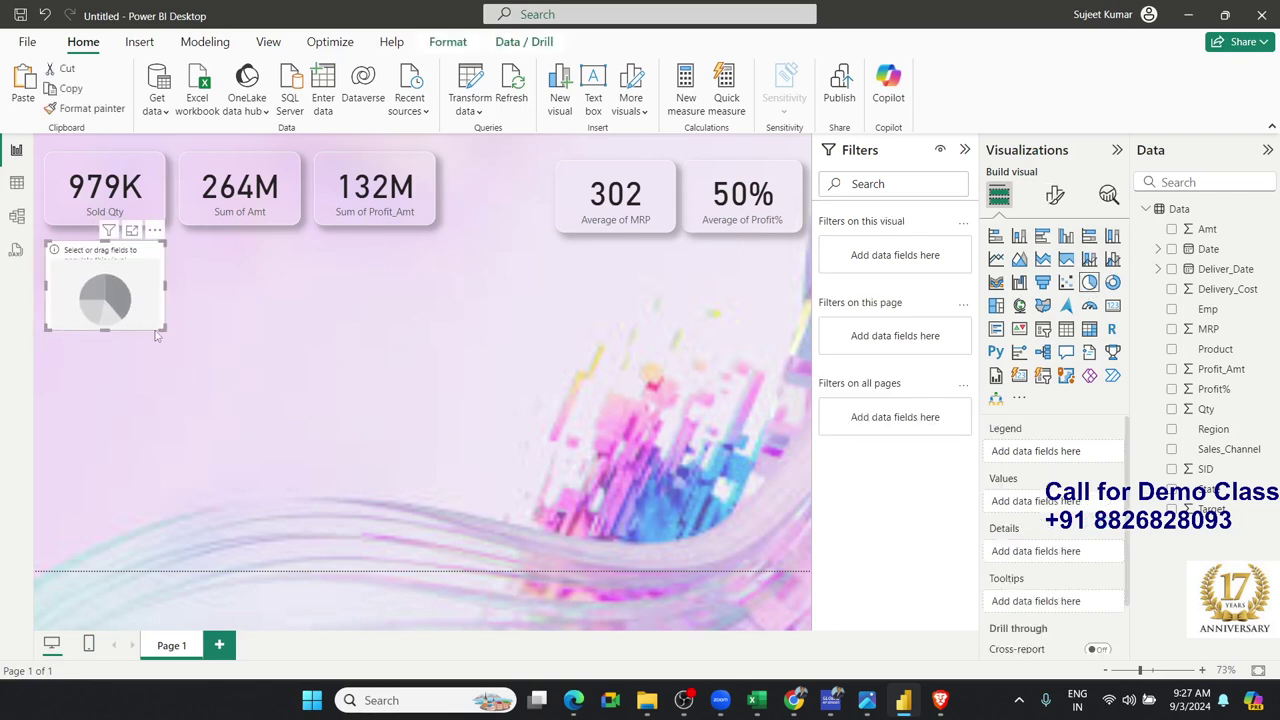
left_click_drag(151, 318, 781, 339)
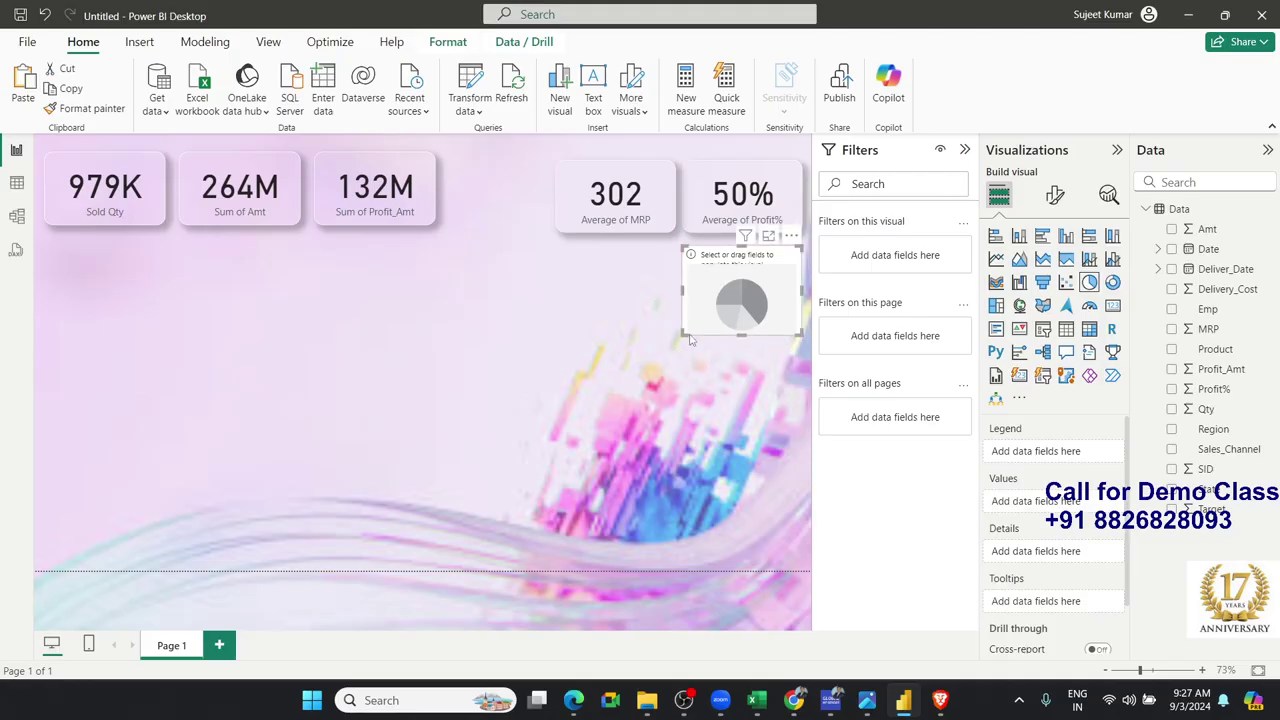
left_click_drag(681, 334, 643, 362)
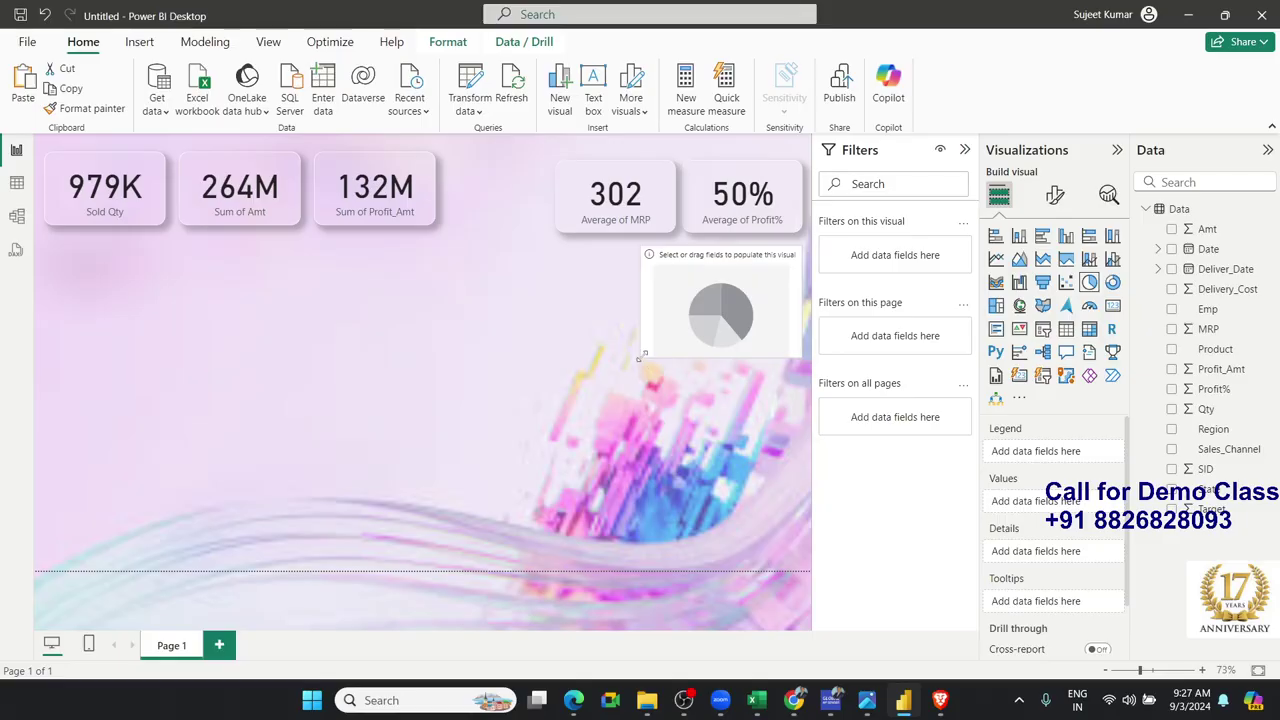
left_click_drag(1229, 449, 728, 318)
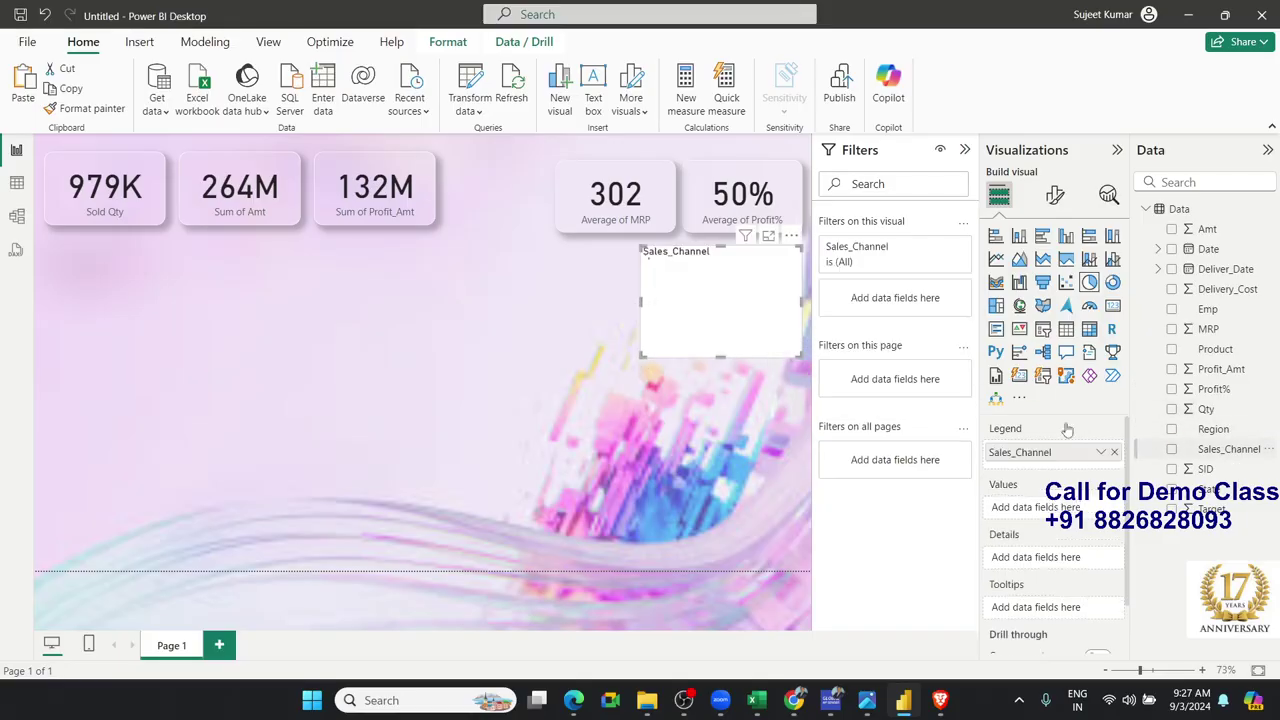
mouse_move(1206, 409)
left_mouse_down()
mouse_move(897, 382)
mouse_move(776, 333)
left_mouse_up()
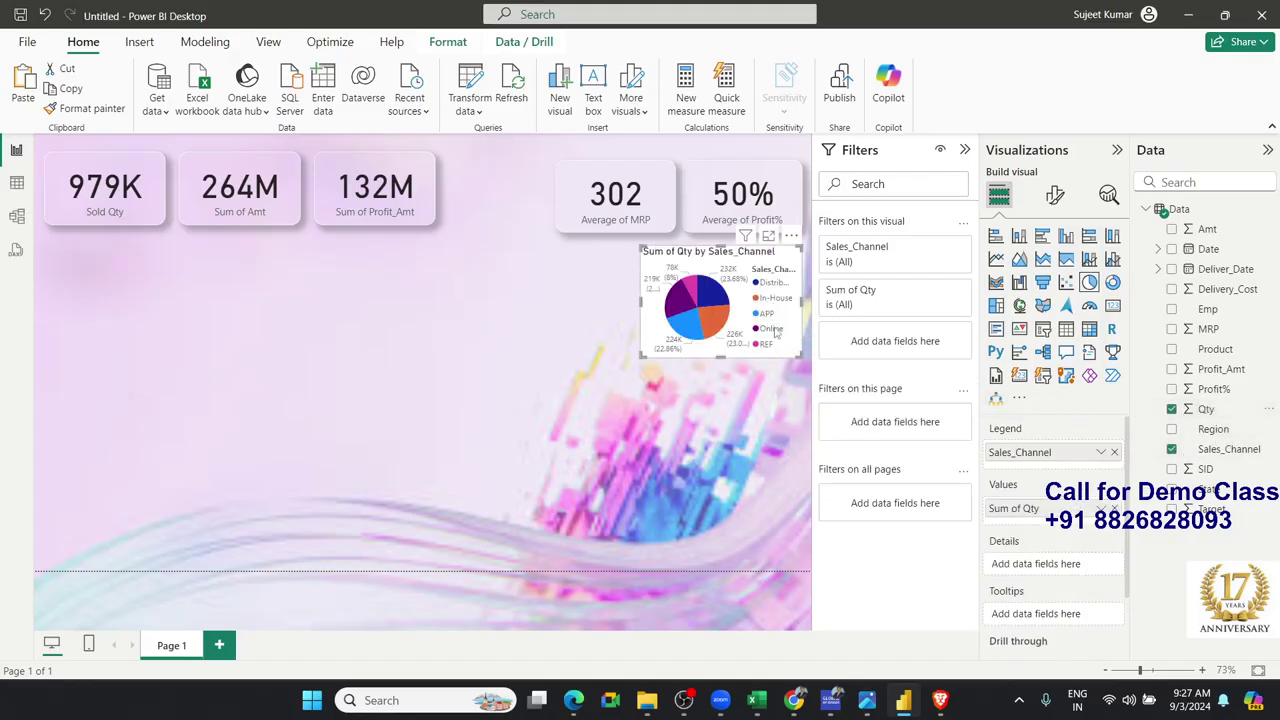
Keep the pie chart's detail labels on and turn its legend off
left_click(1055, 195)
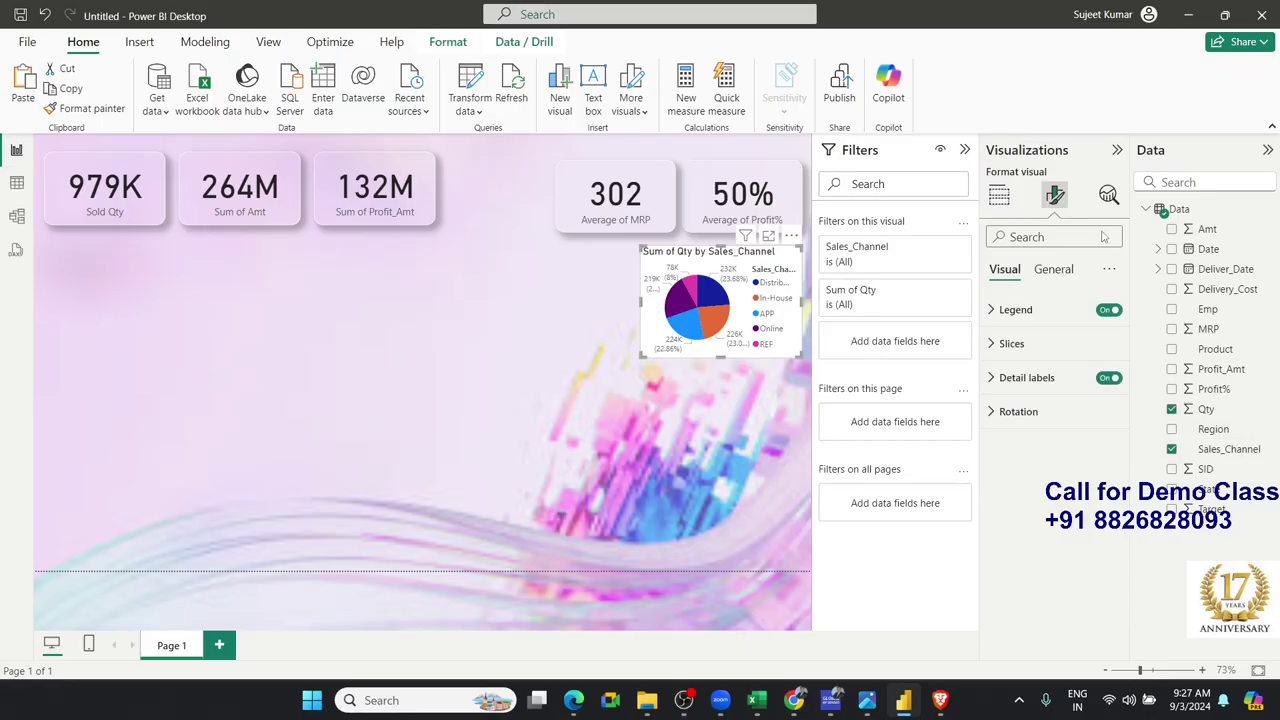
left_click(1110, 379)
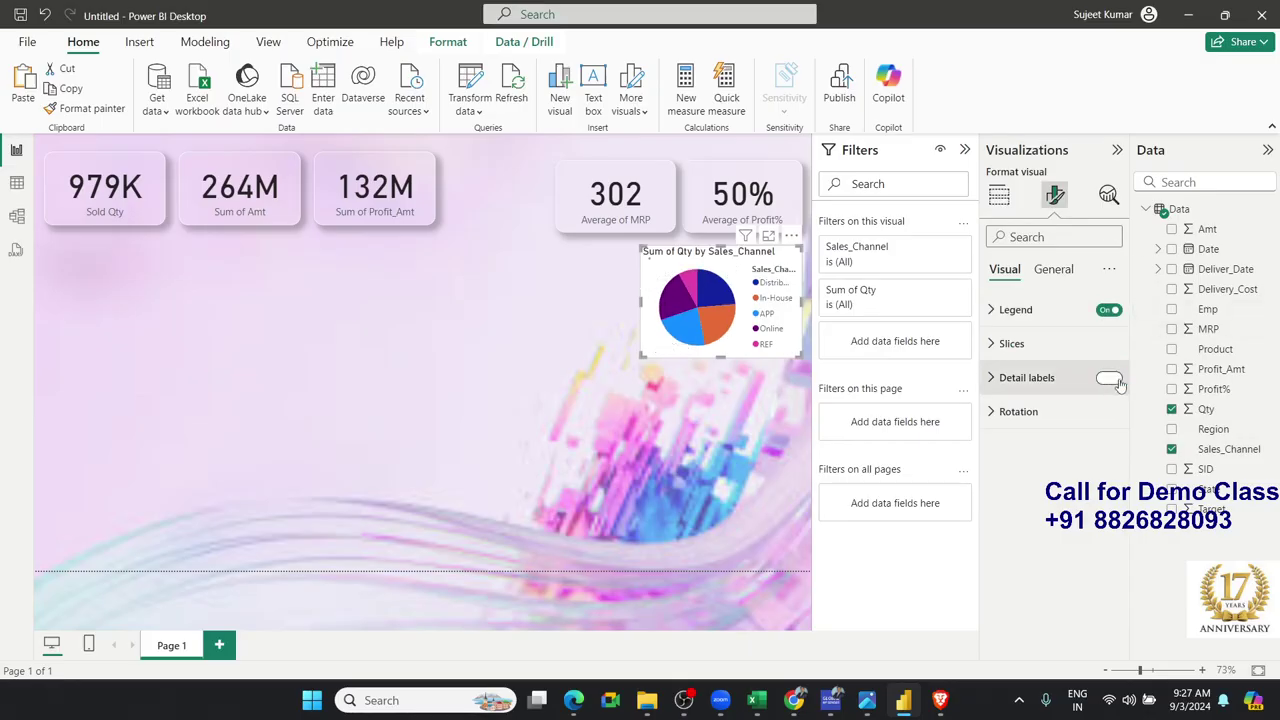
left_click(1110, 379)
left_click(1108, 309)
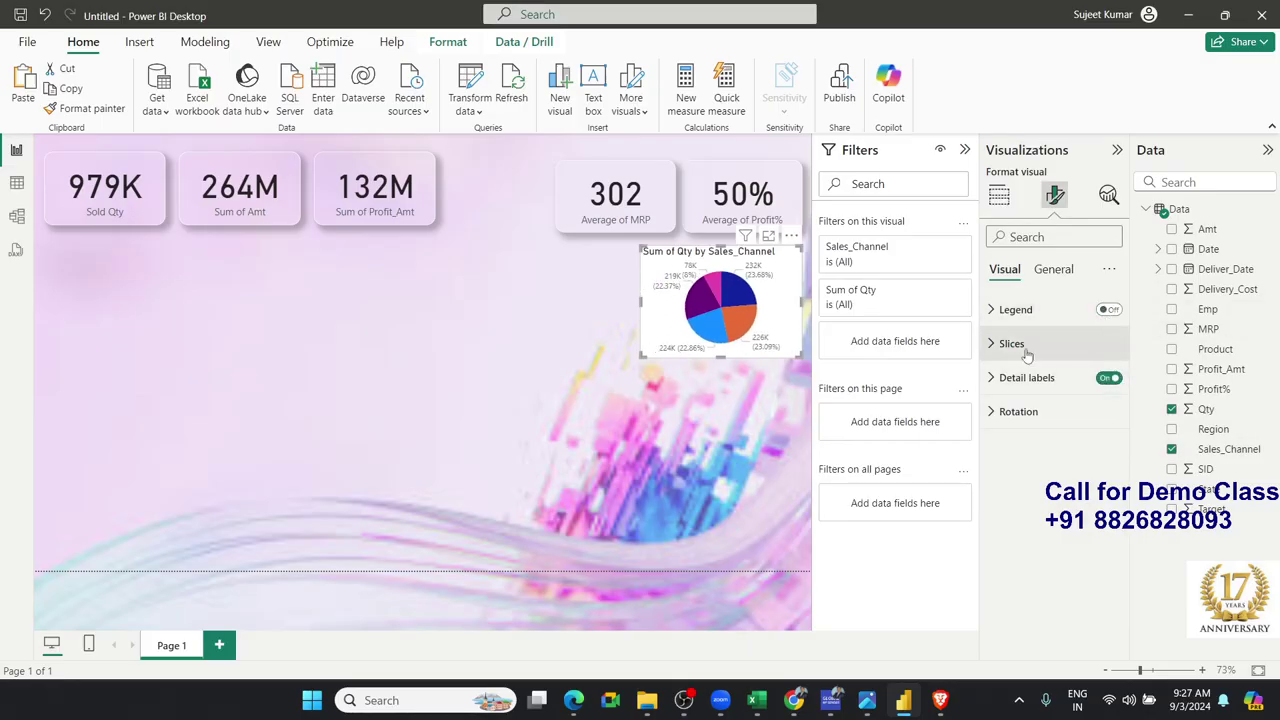
Turn the pie chart's background off and its shadow on
left_click(1062, 271)
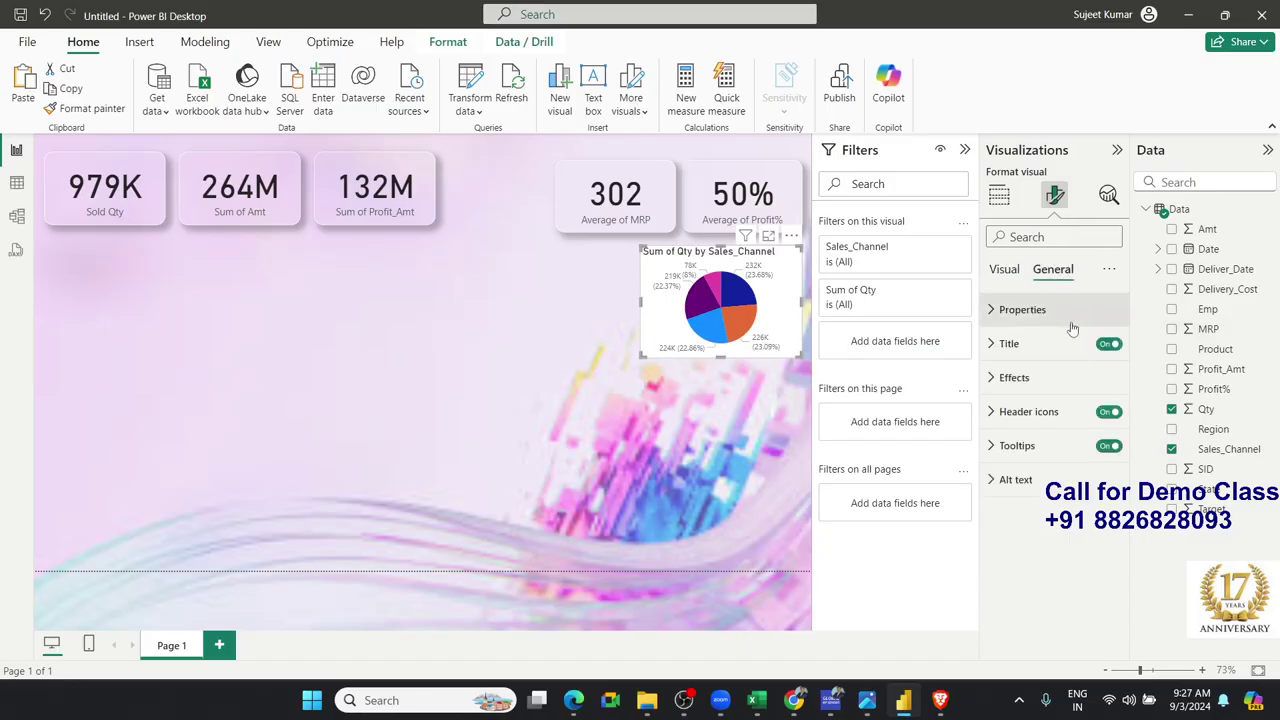
left_click(1087, 386)
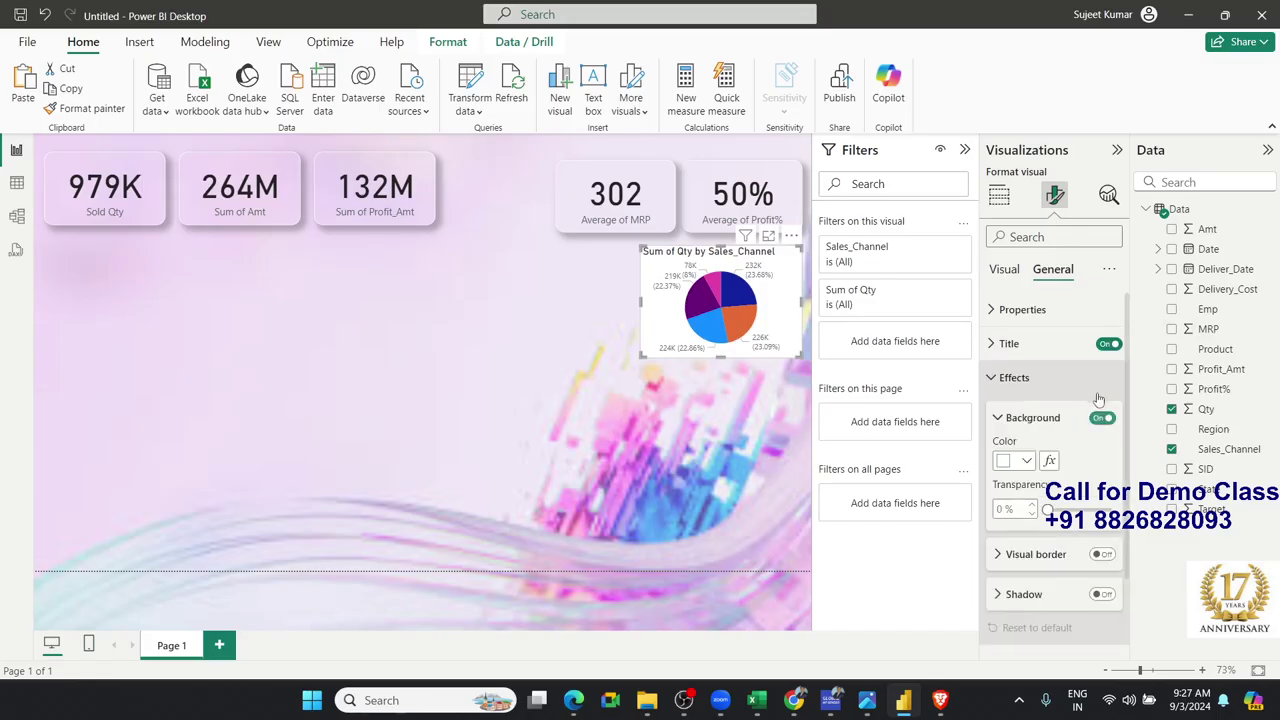
left_click(1100, 418)
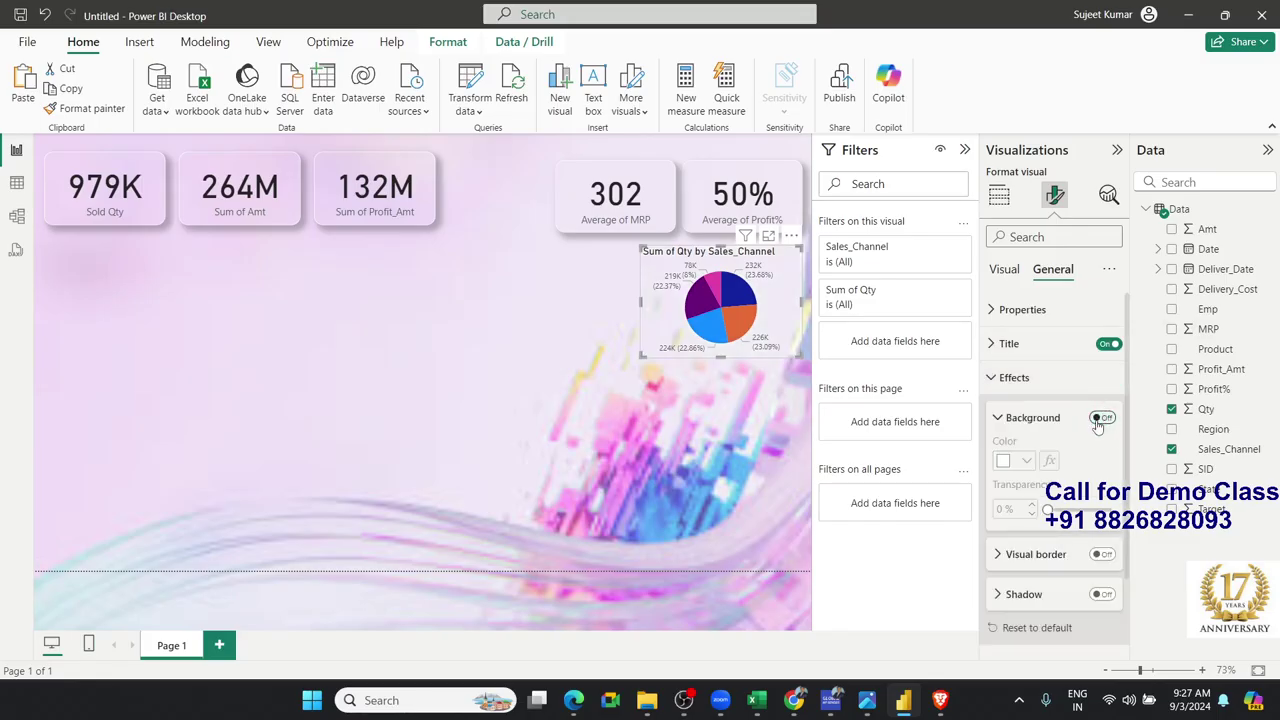
left_click(1103, 595)
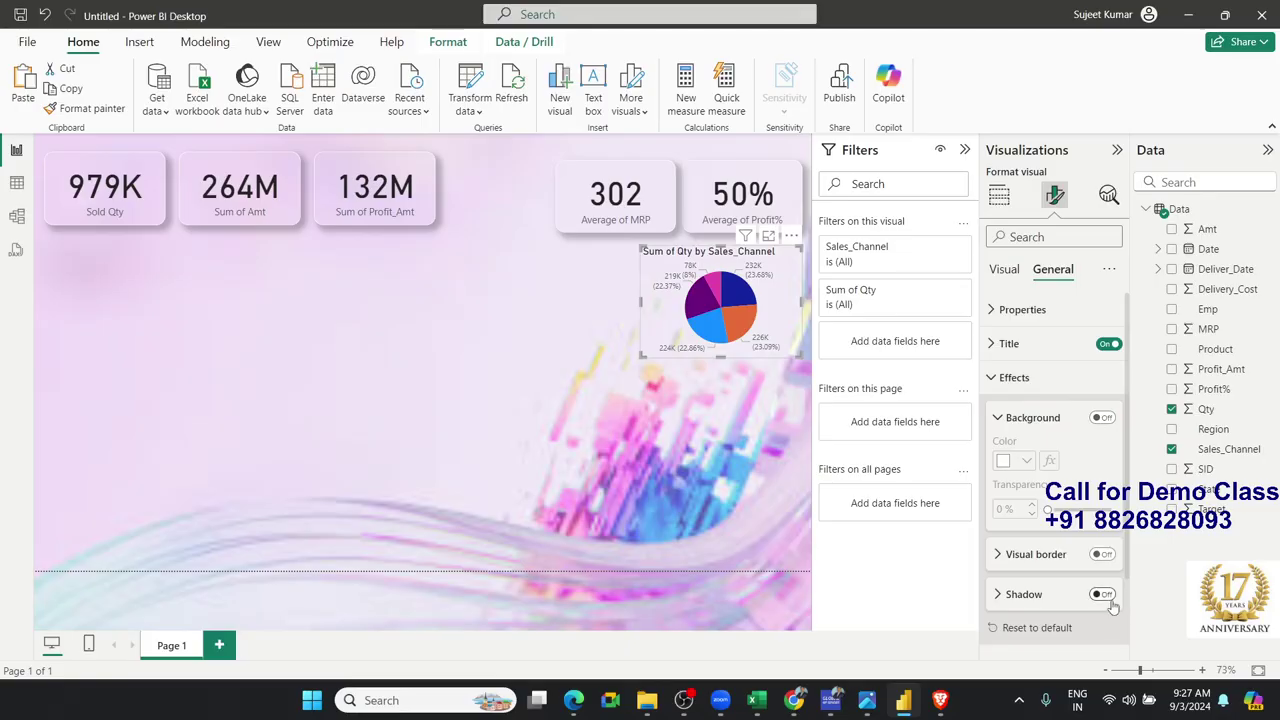
left_click(743, 492)
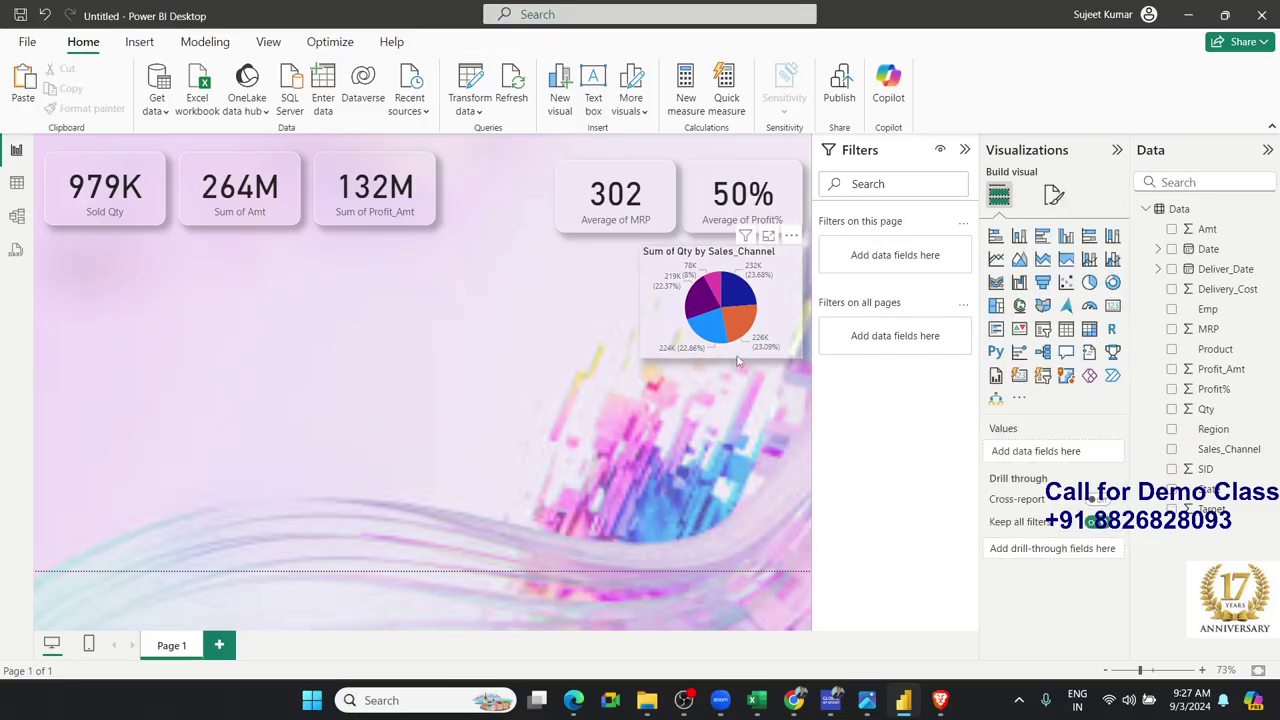
left_click(740, 357)
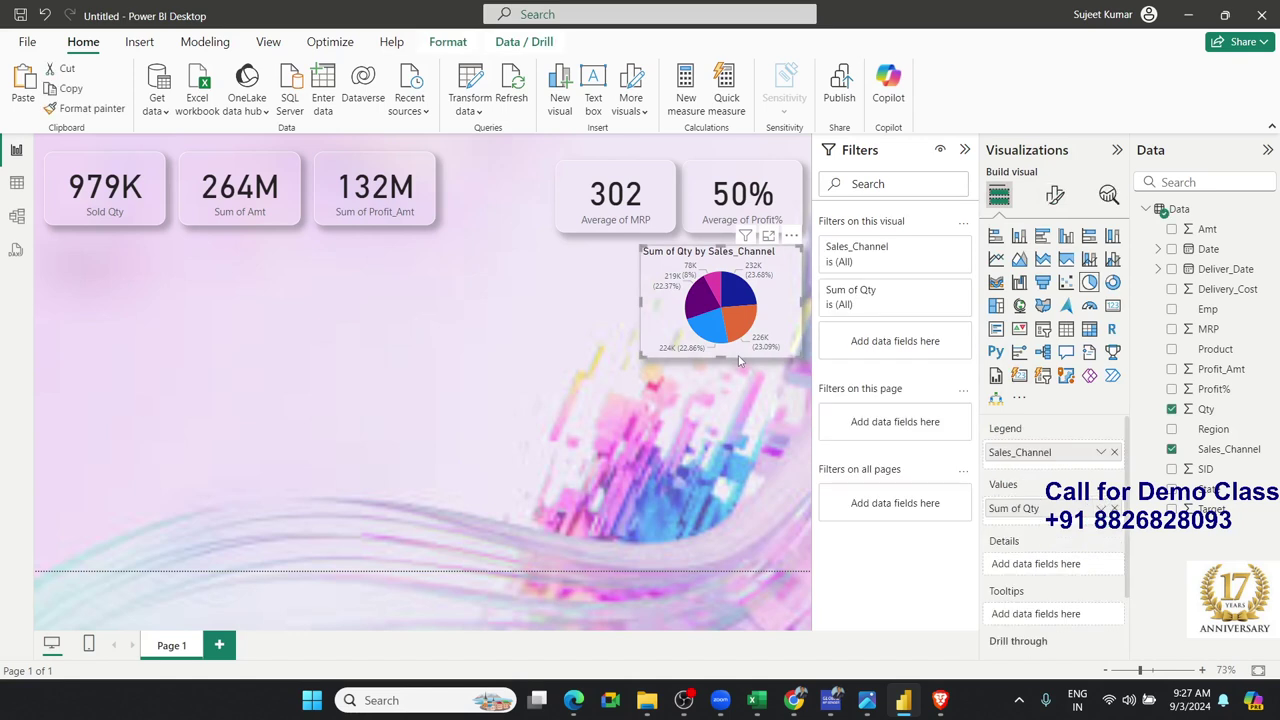
left_click(741, 392)
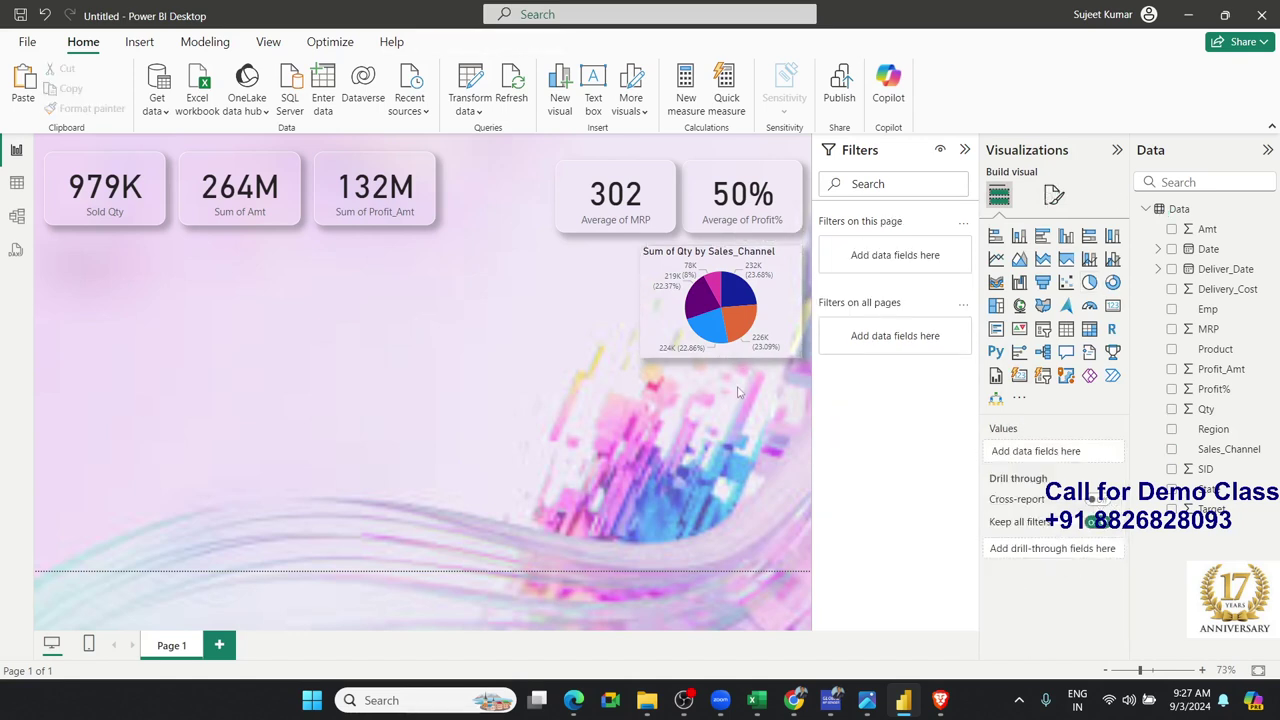
Add a gauge under the pie chart with Qty as value and Target as maximum value
left_click(1089, 306)
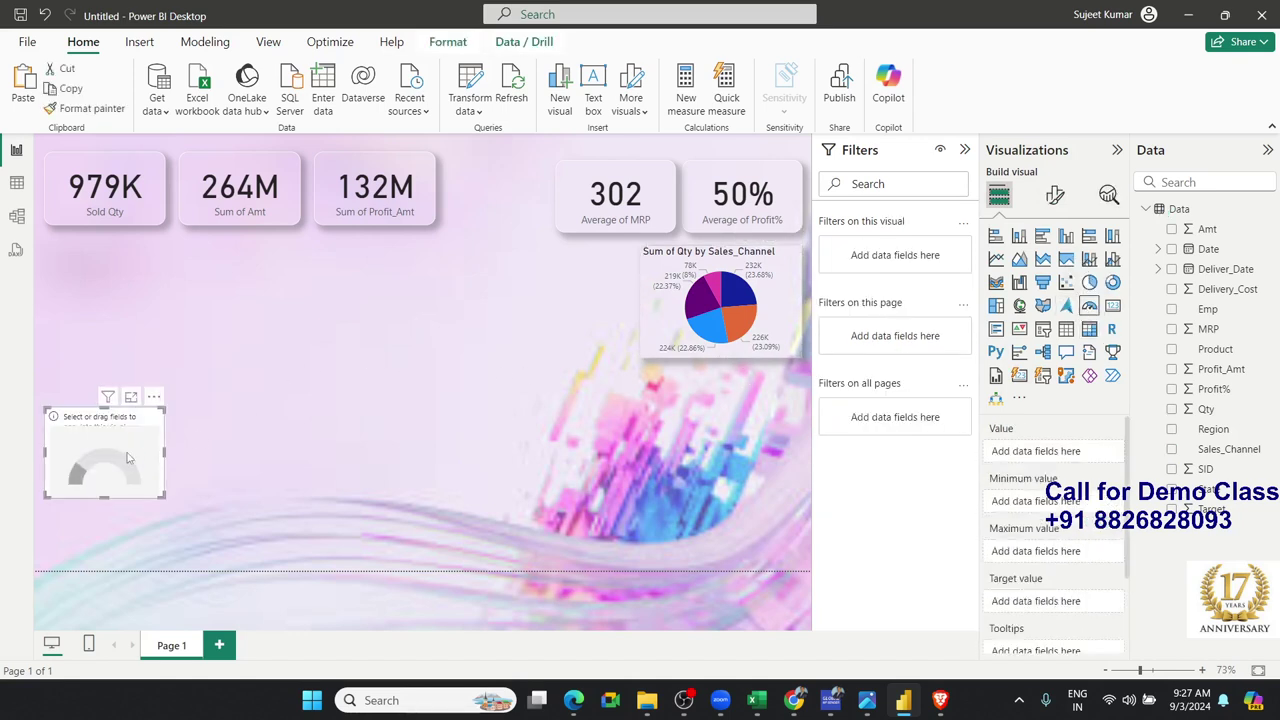
left_click_drag(128, 458, 755, 422)
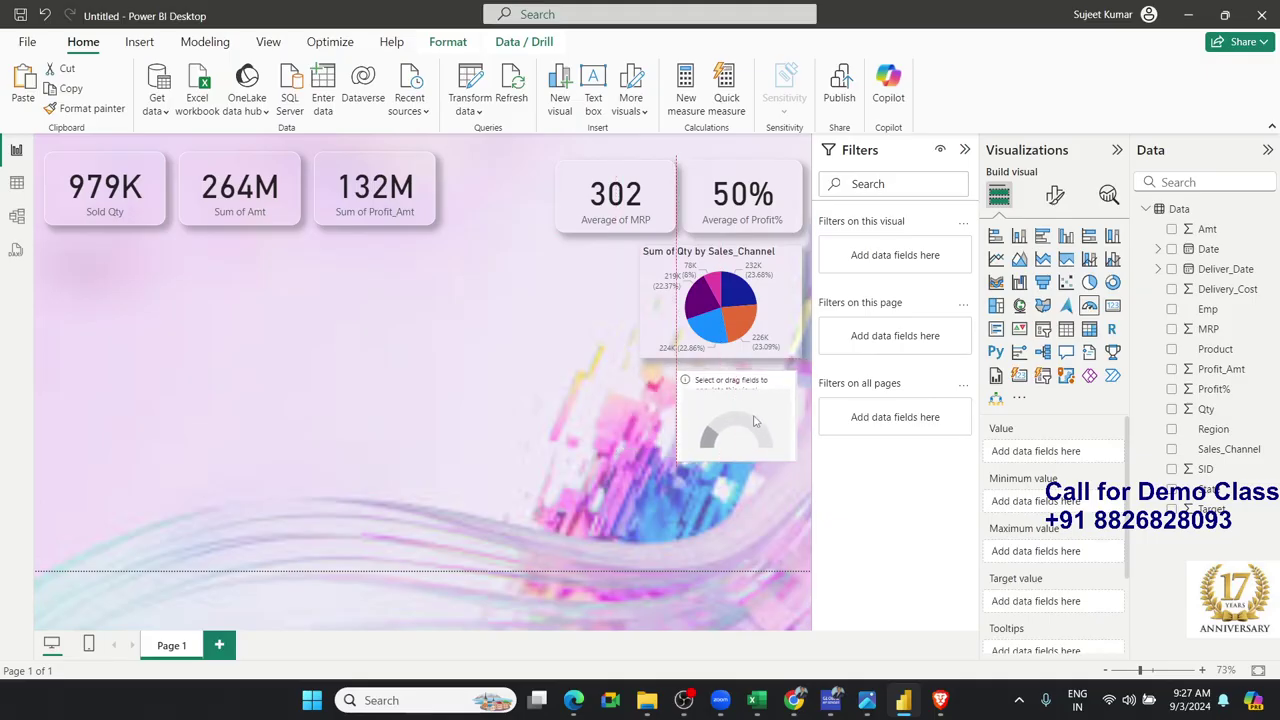
left_click_drag(679, 456, 645, 482)
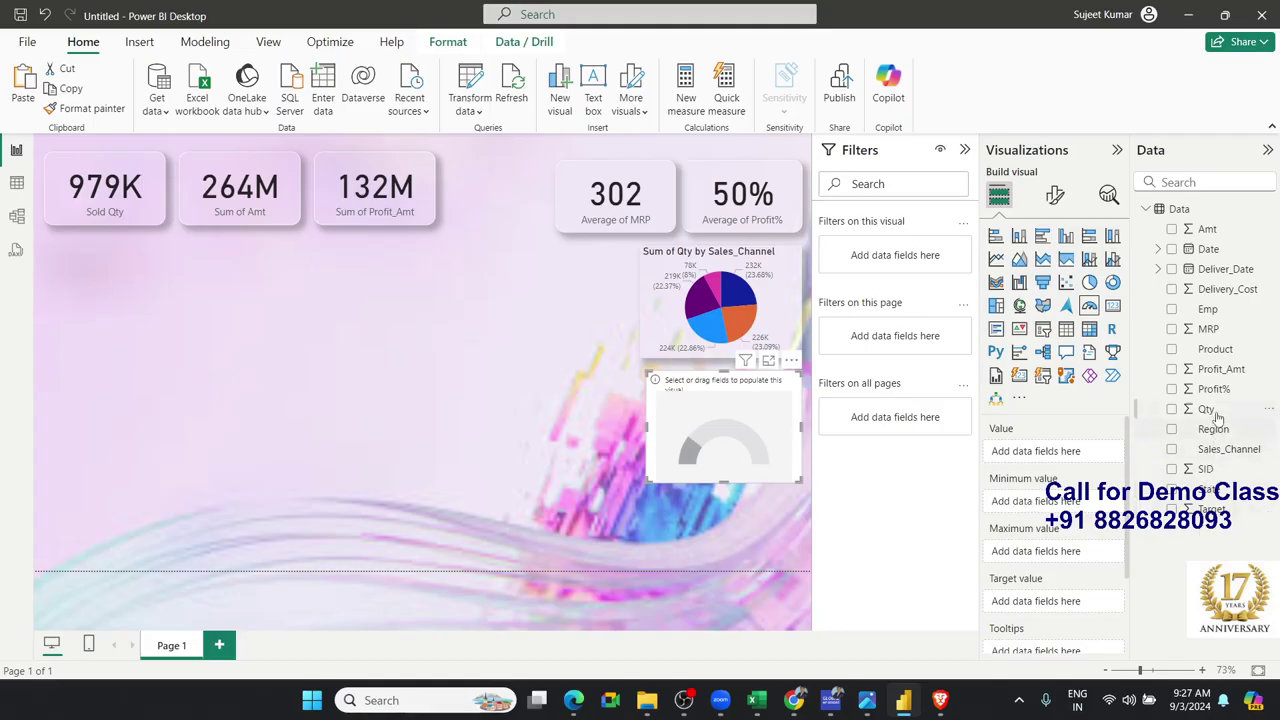
left_click_drag(1210, 410, 746, 448)
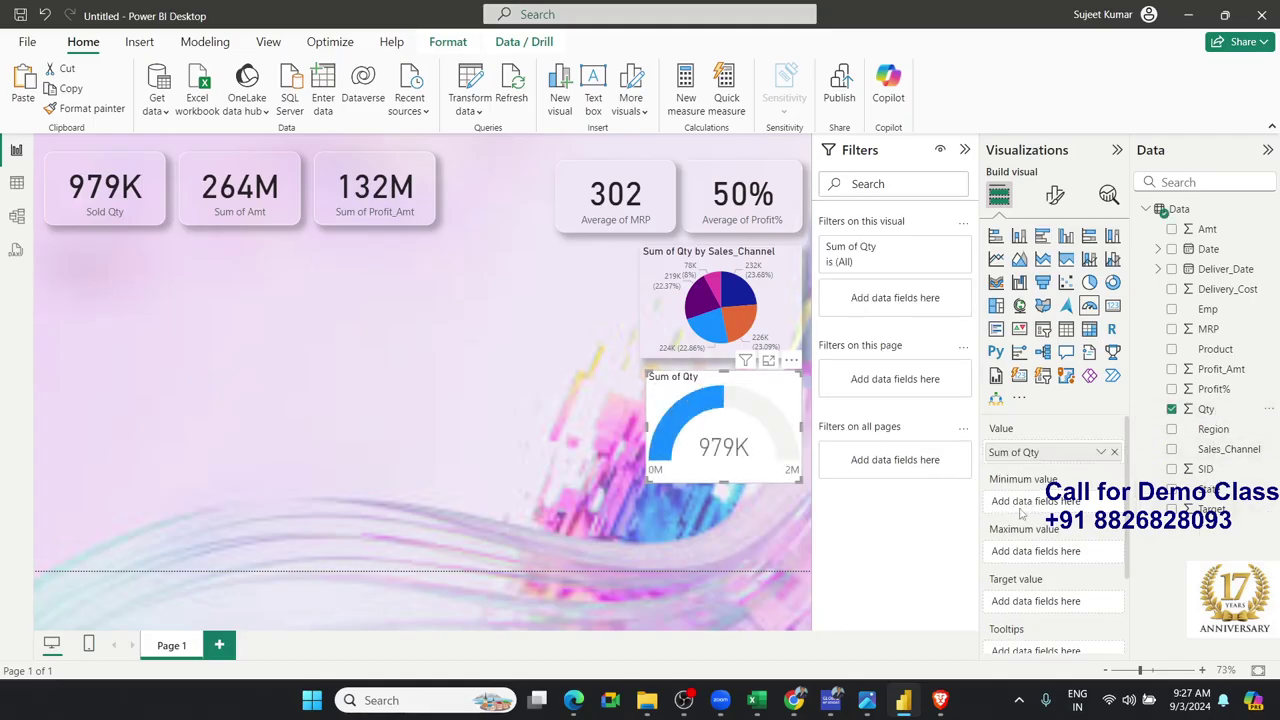
left_click(1021, 513)
mouse_move(1232, 509)
left_mouse_down()
mouse_move(1078, 524)
mouse_move(1047, 556)
left_mouse_up()
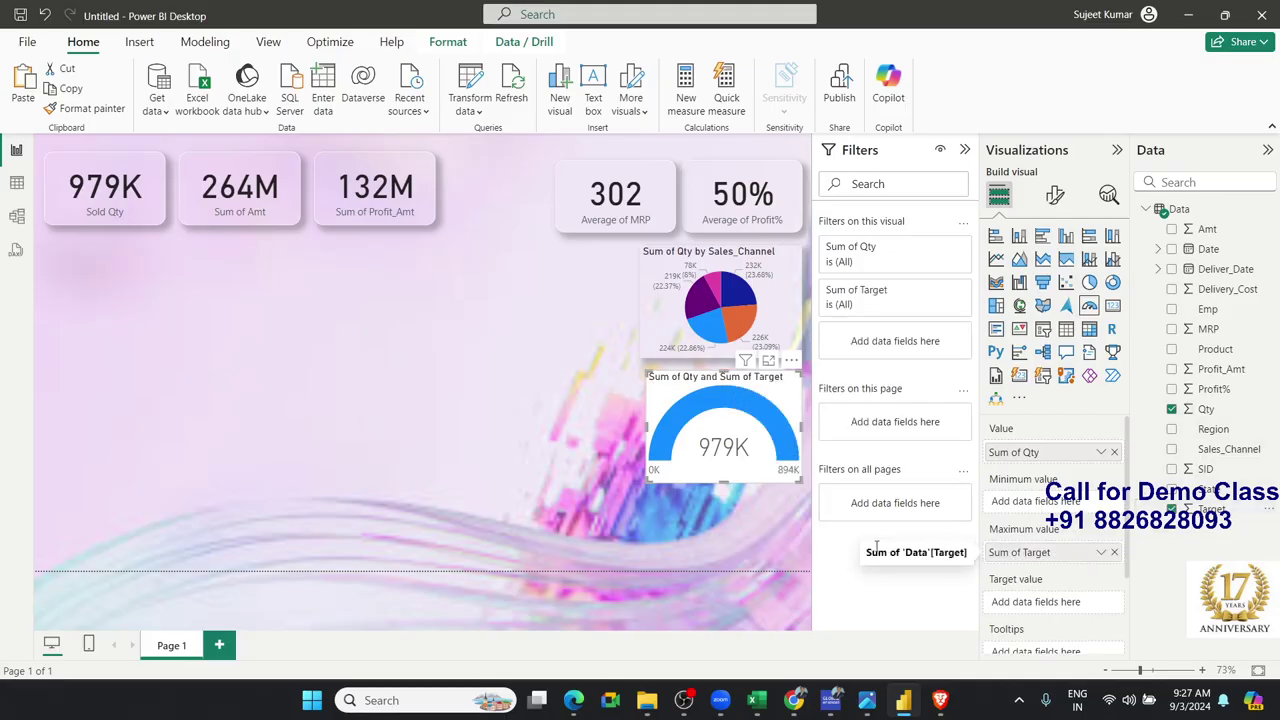
Turn the gauge's background off and its shadow on
left_click(1055, 195)
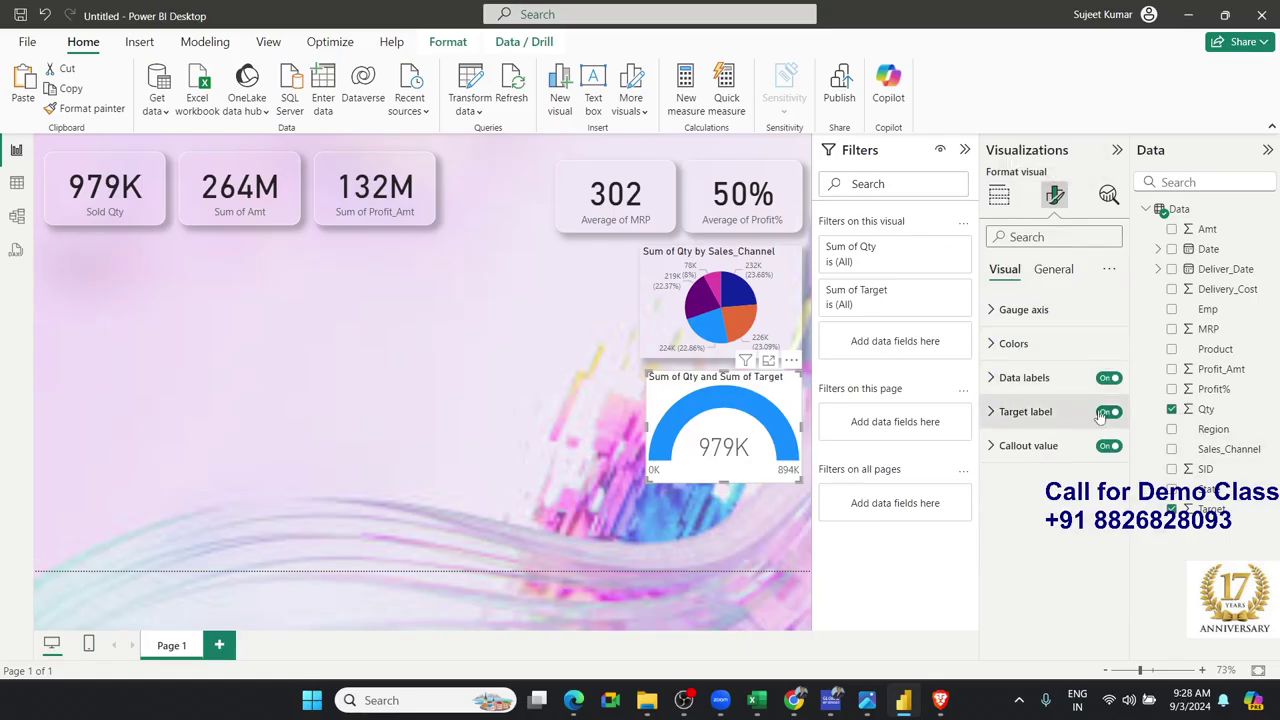
left_click(1054, 269)
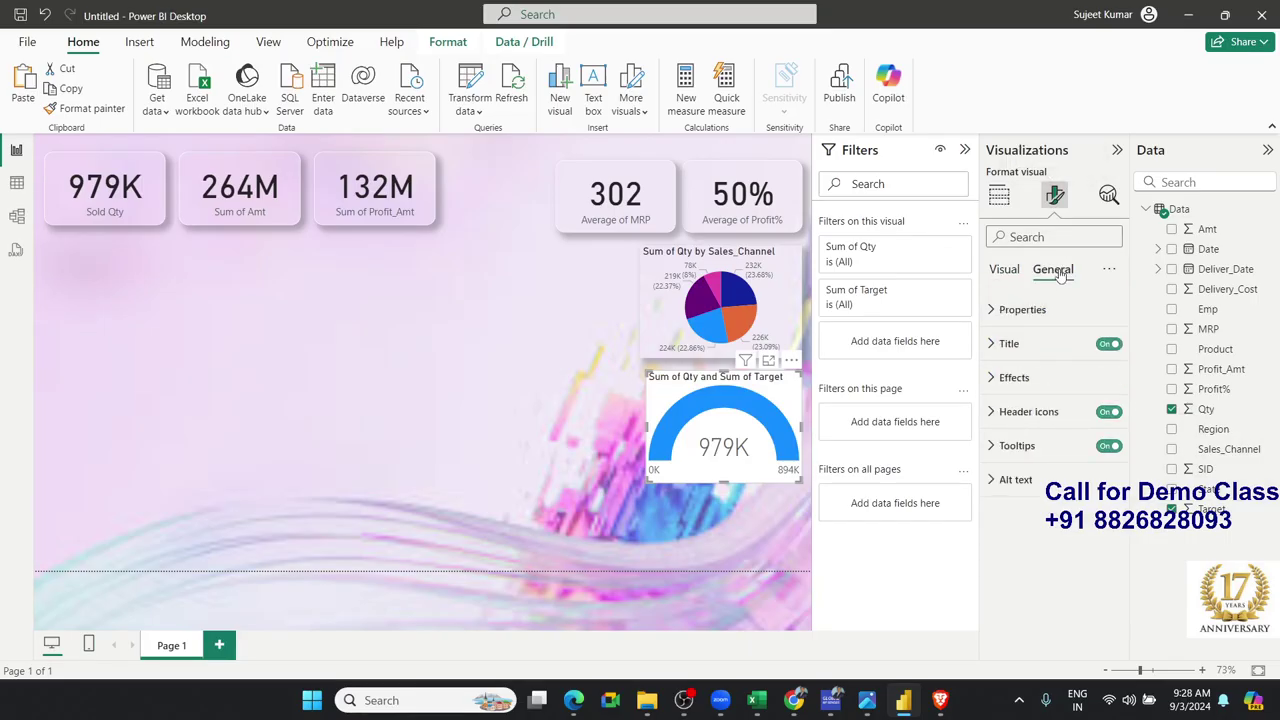
left_click(1100, 377)
left_click(1102, 417)
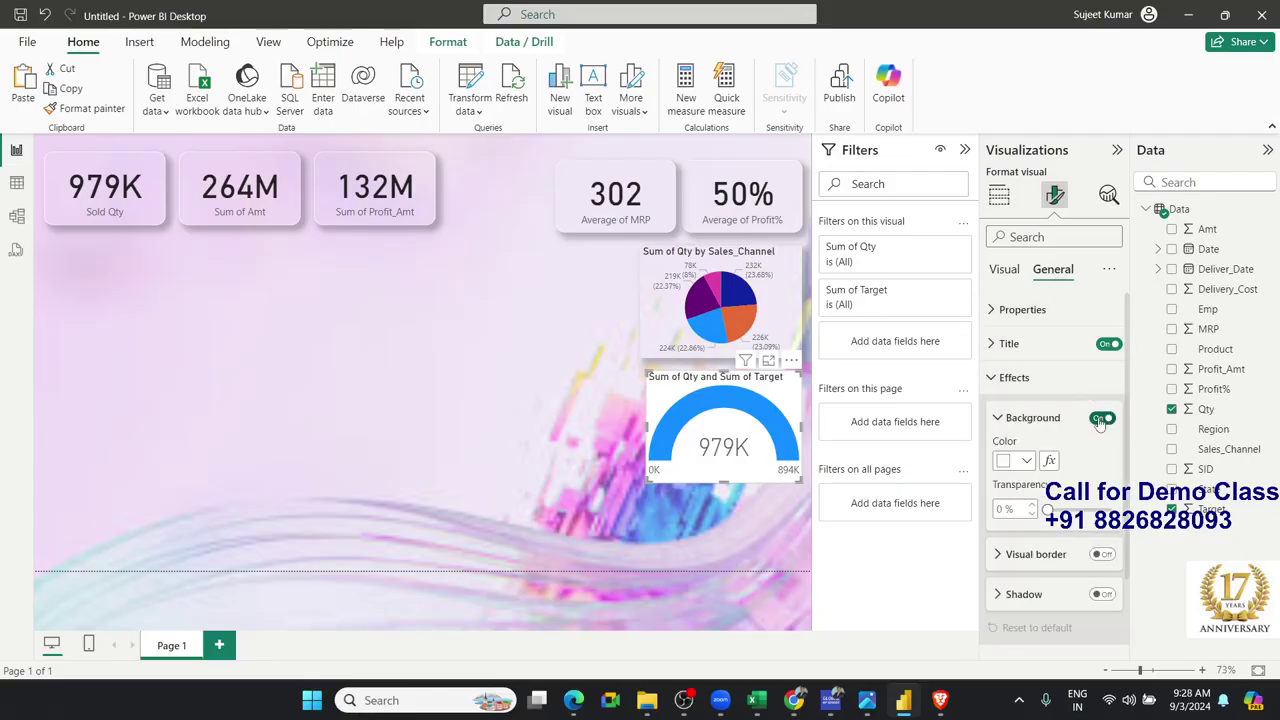
left_click(1103, 595)
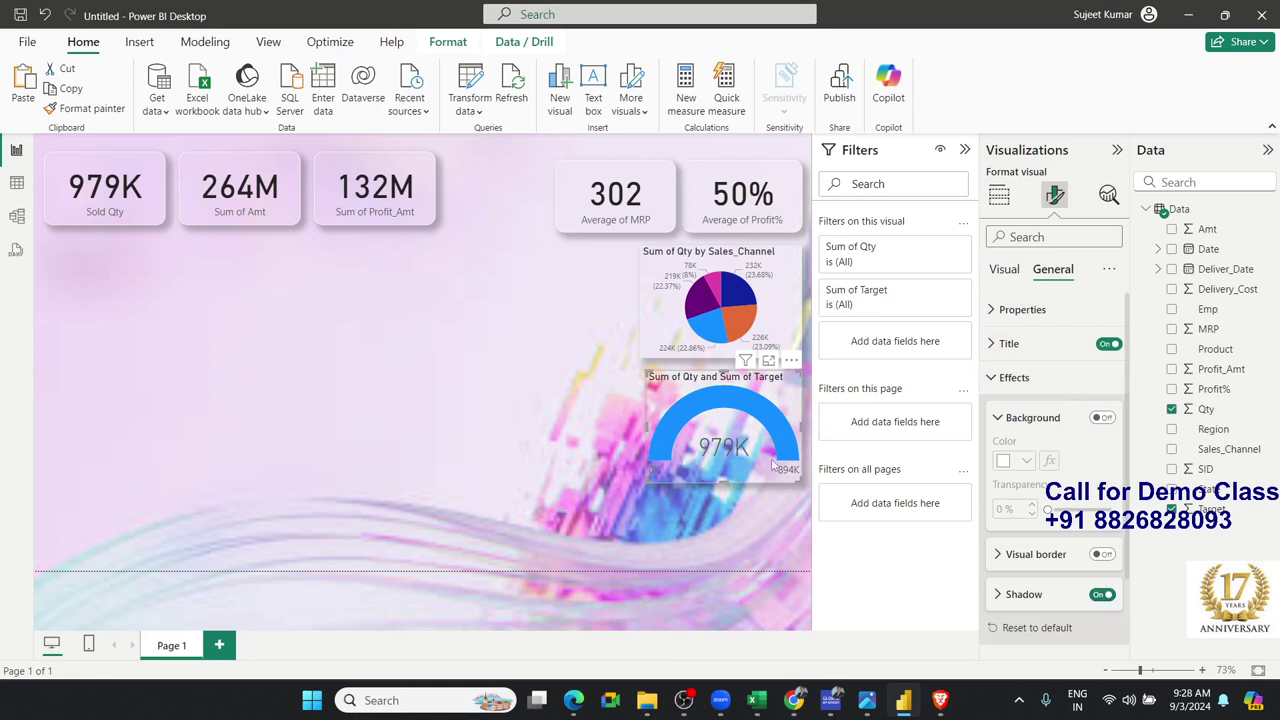
left_click(507, 396)
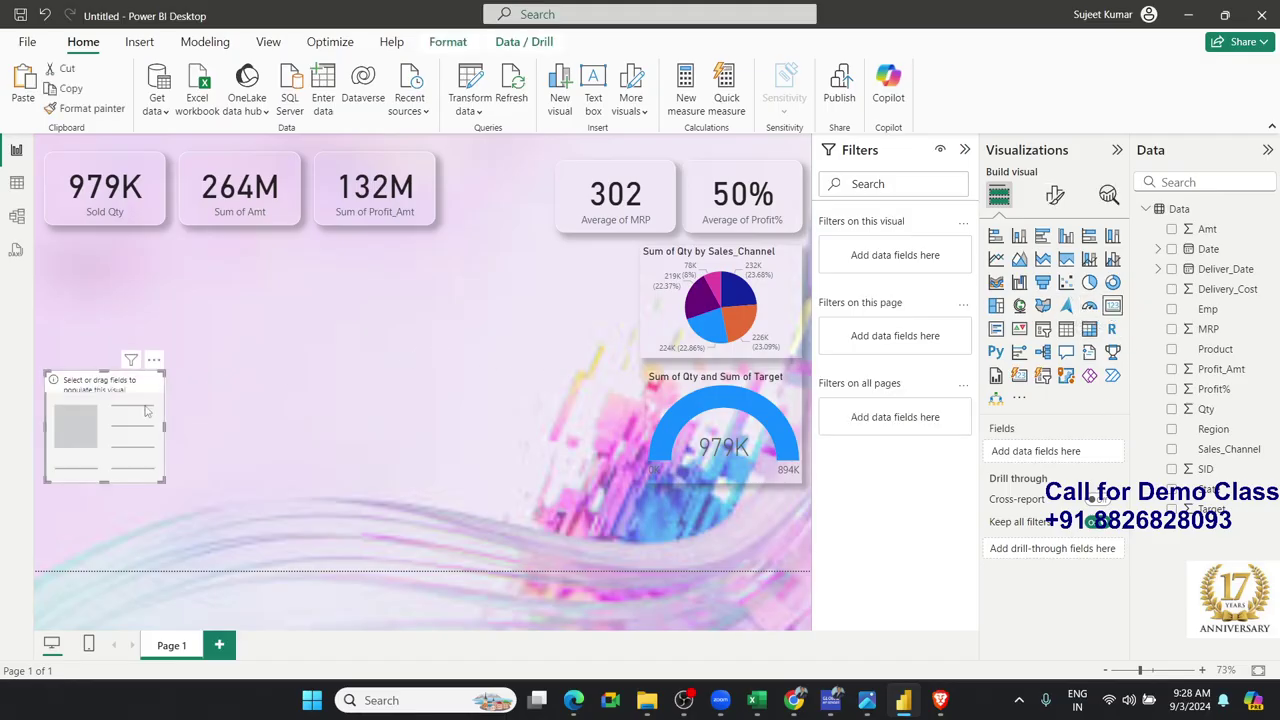
Copy the 132M Profit_Amt card below the gauge and switch its field to Delivery_Cost, showing 5.27M
left_click(240, 378)
left_click(393, 229)
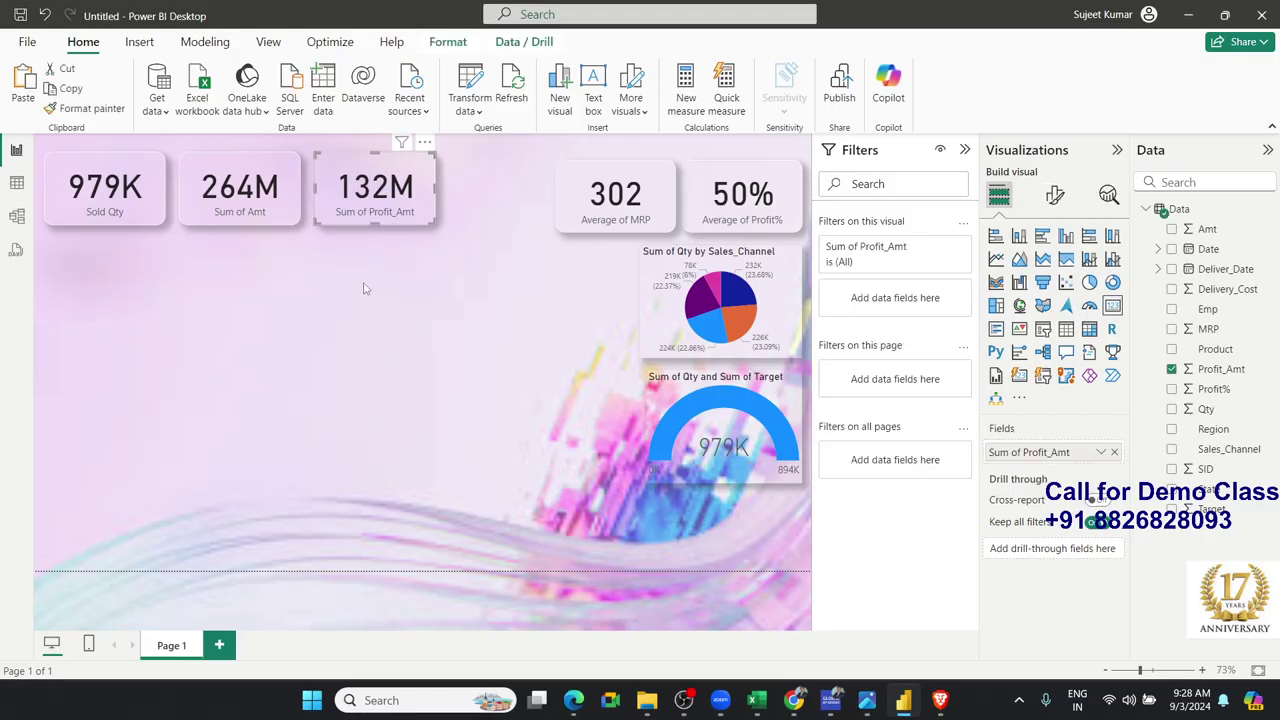
left_click_drag(371, 235, 434, 422)
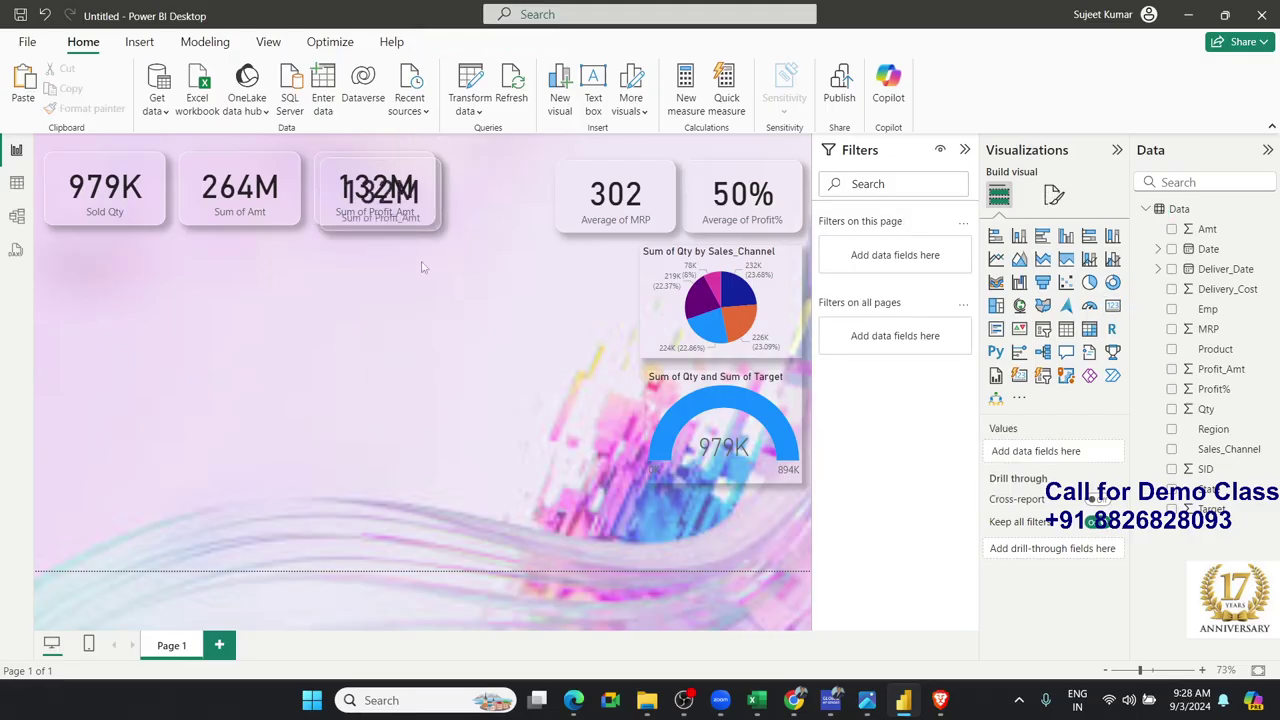
key("ctrl+v")
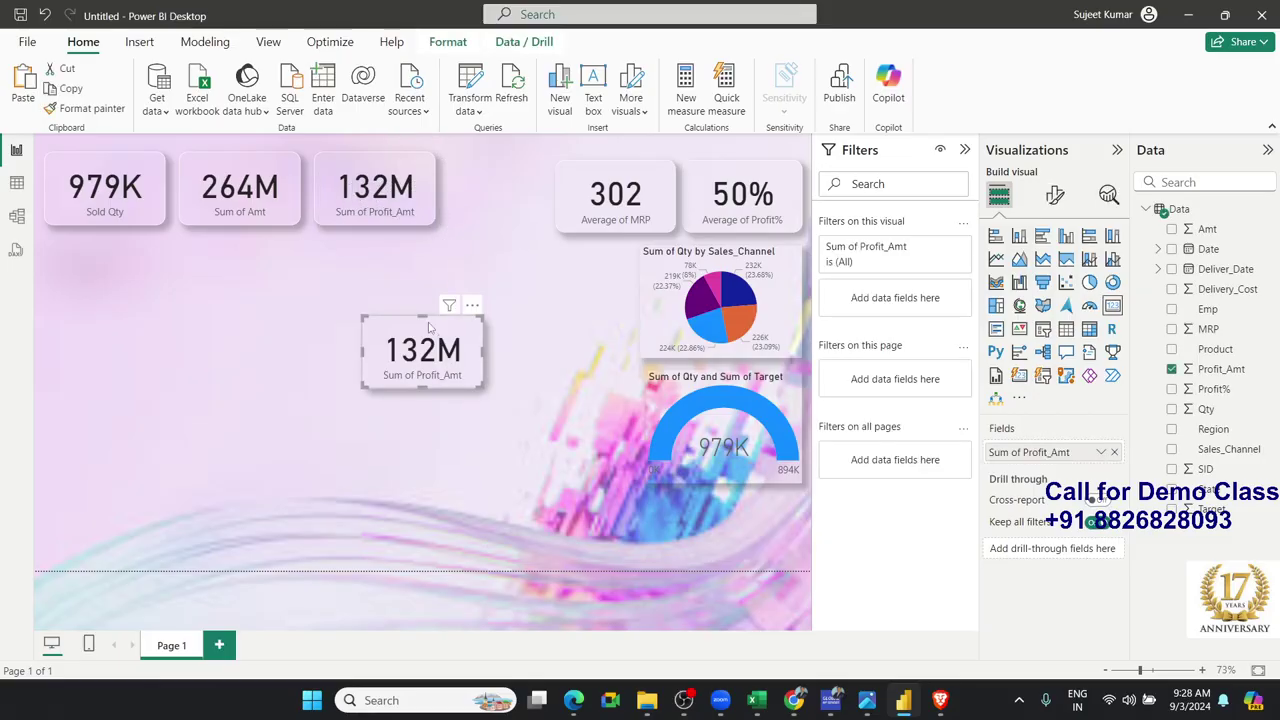
left_click_drag(406, 332, 724, 503)
left_click(1113, 452)
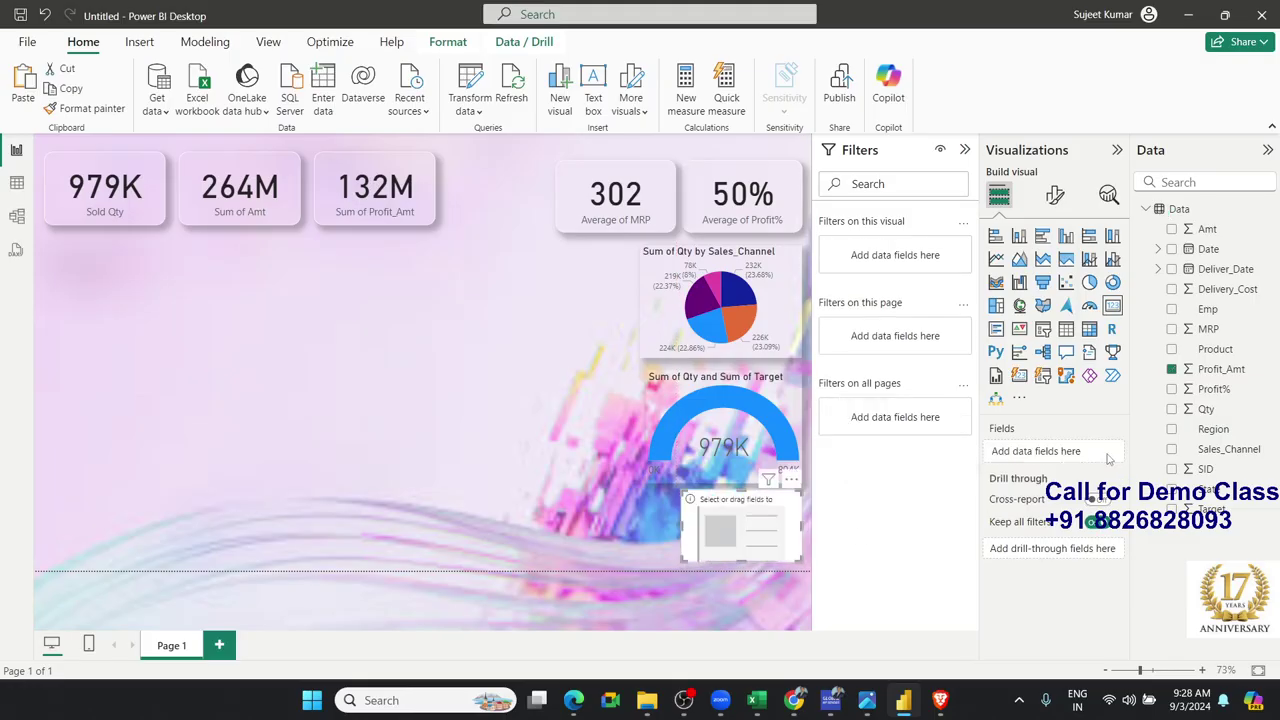
left_click_drag(1215, 290, 650, 572)
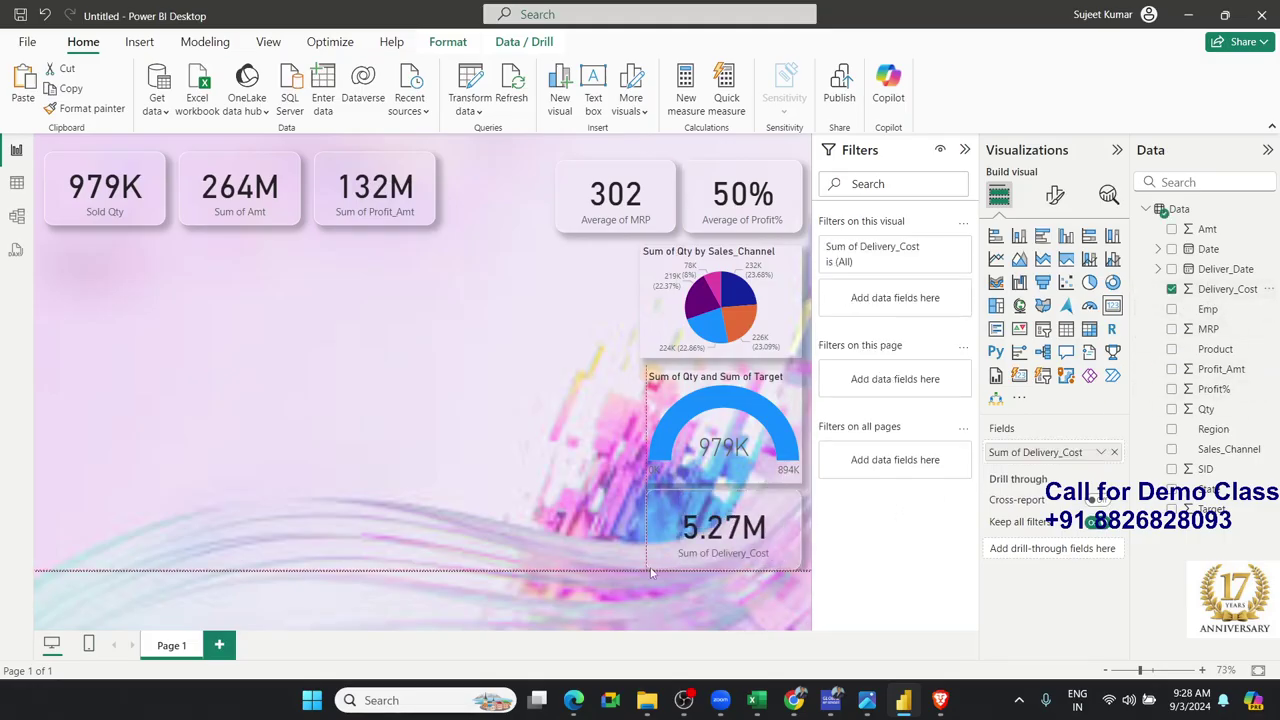
left_click(145, 367)
left_click_drag(55, 249, 552, 294)
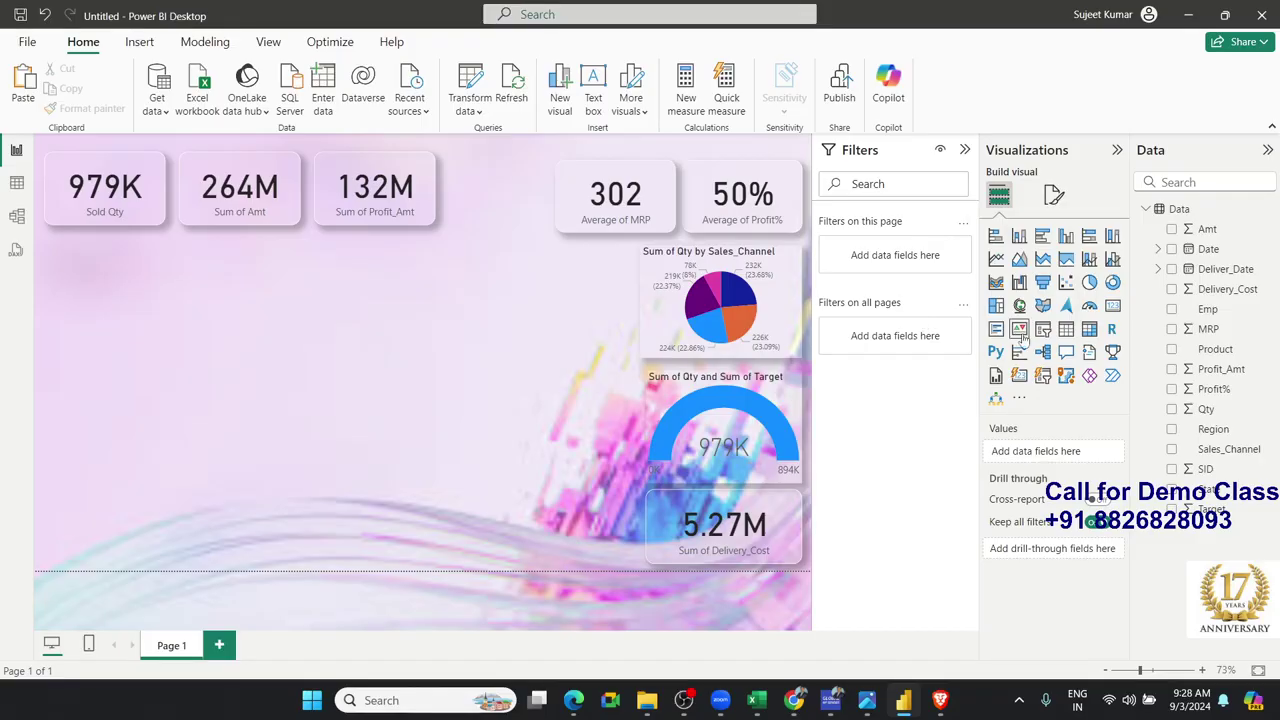
Add a large table on the left with SID as a column set to Don't summarize
mouse_move(1066, 329)
left_mouse_down()
mouse_move(95, 380)
mouse_move(92, 285)
left_mouse_up()
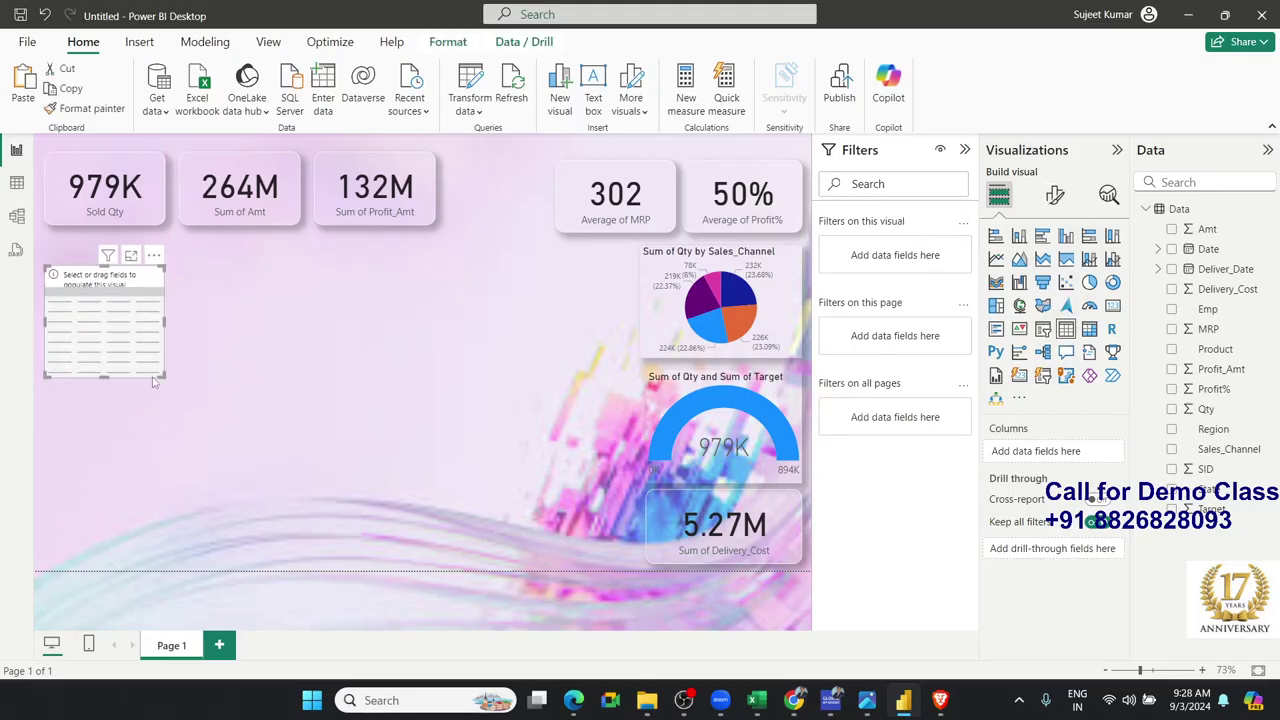
mouse_move(158, 372)
left_mouse_down()
mouse_move(579, 553)
mouse_move(631, 557)
mouse_move(620, 552)
left_mouse_up()
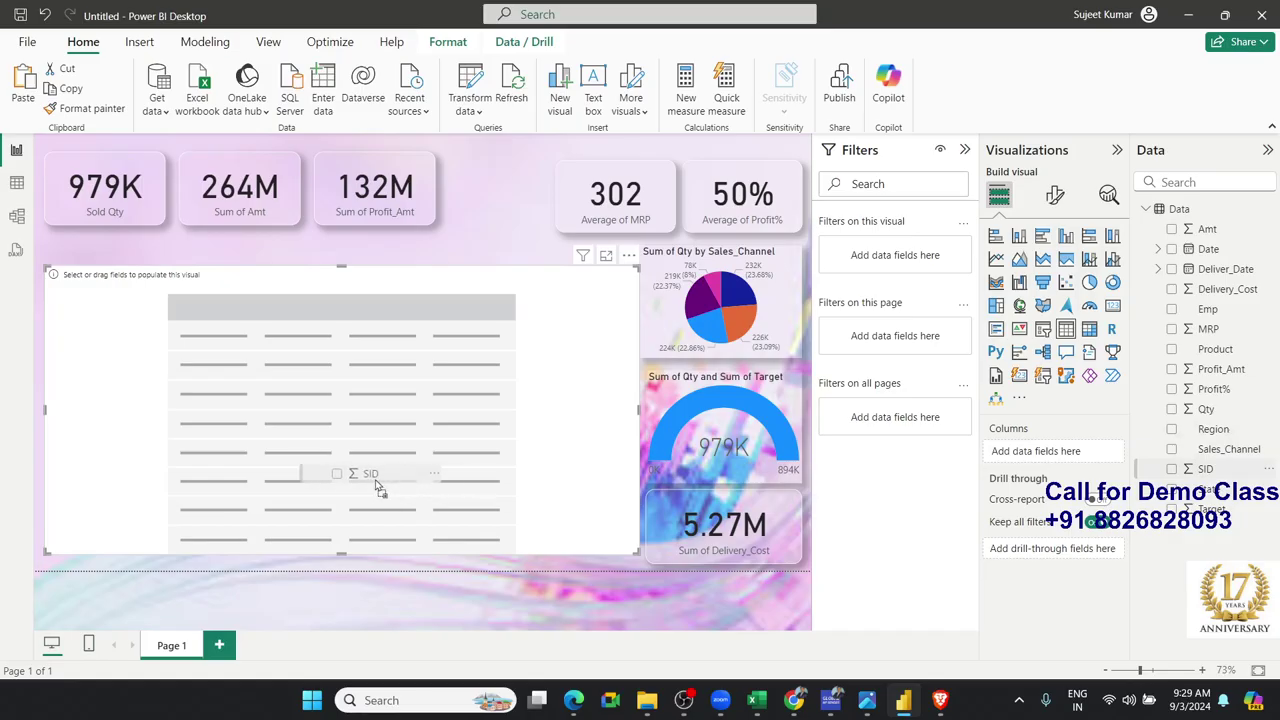
left_click_drag(1210, 484, 372, 480)
left_click(1100, 452)
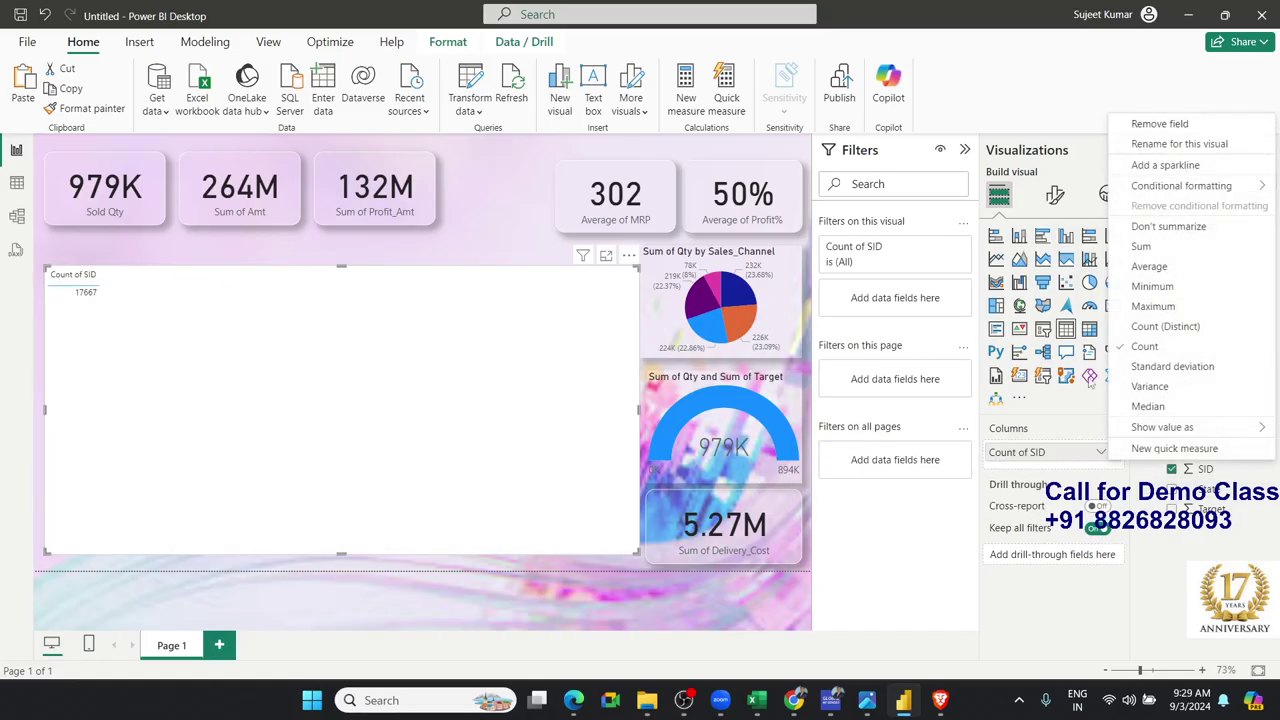
mouse_move(1150, 189)
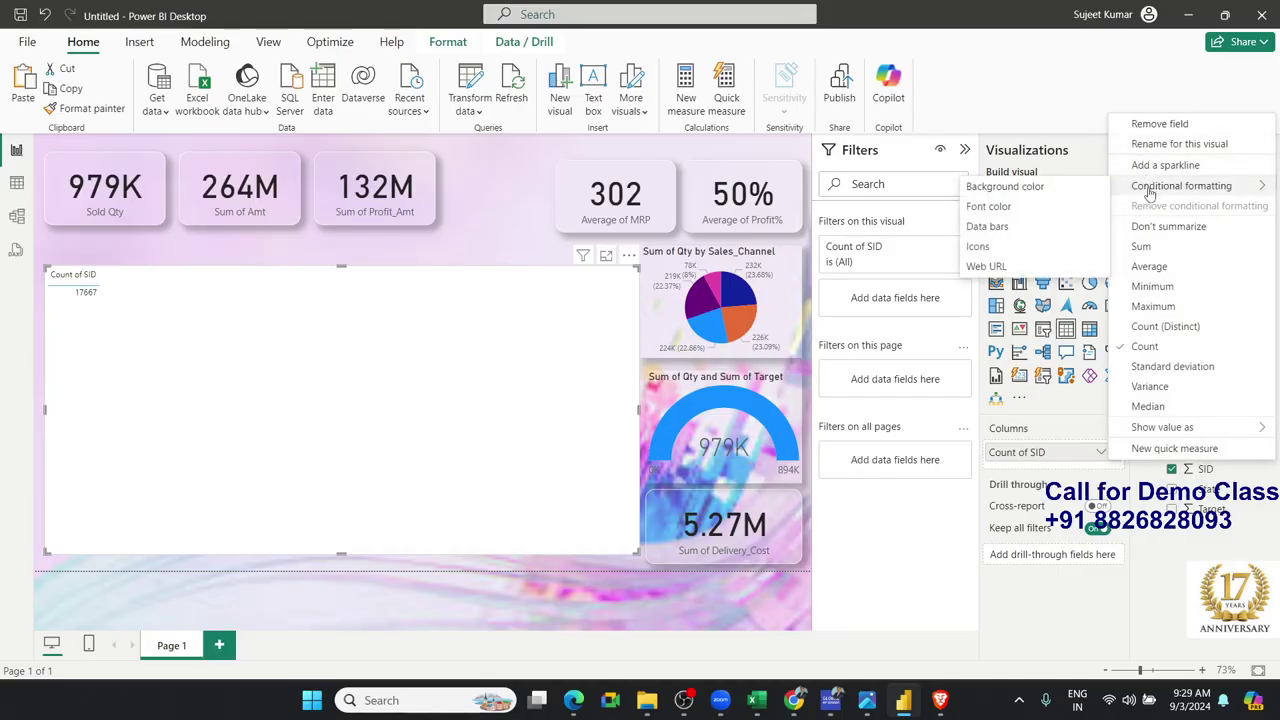
left_click(1157, 226)
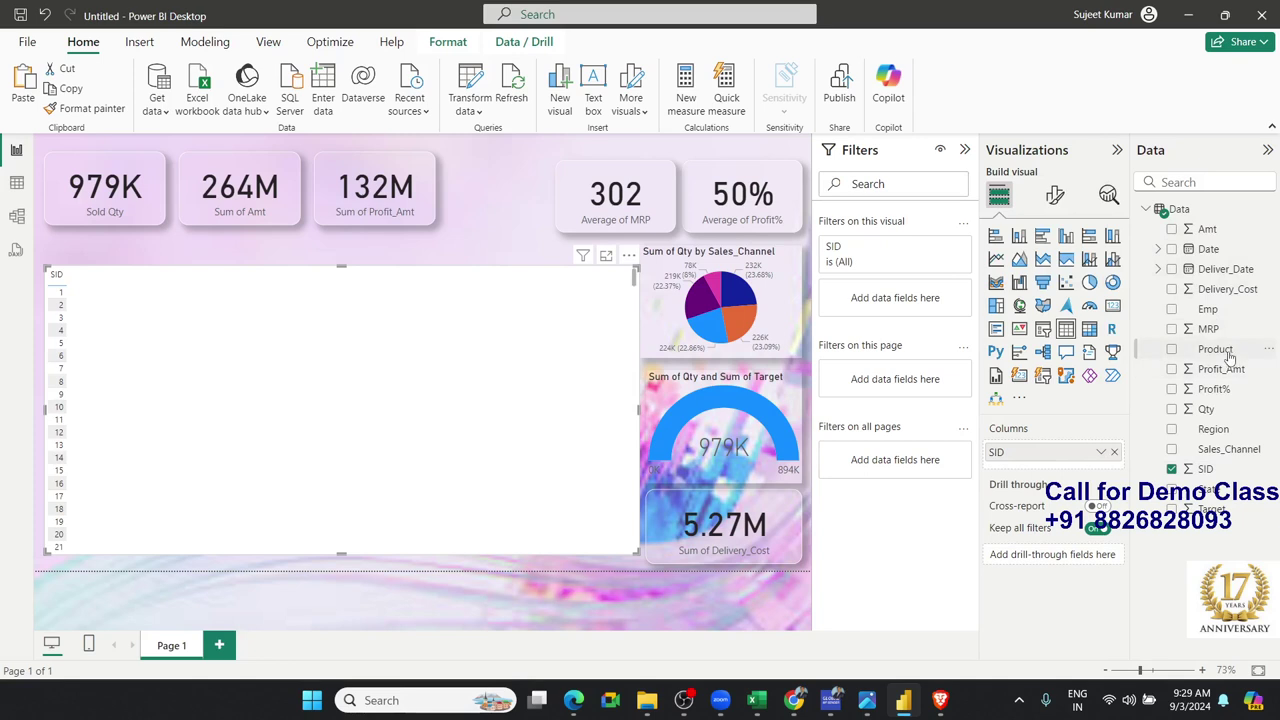
Add Product, Qty, Target, Amt, Profit%, Profit_Amt, MRP and Delivery_Cost columns to the table
left_click_drag(1229, 357, 420, 470)
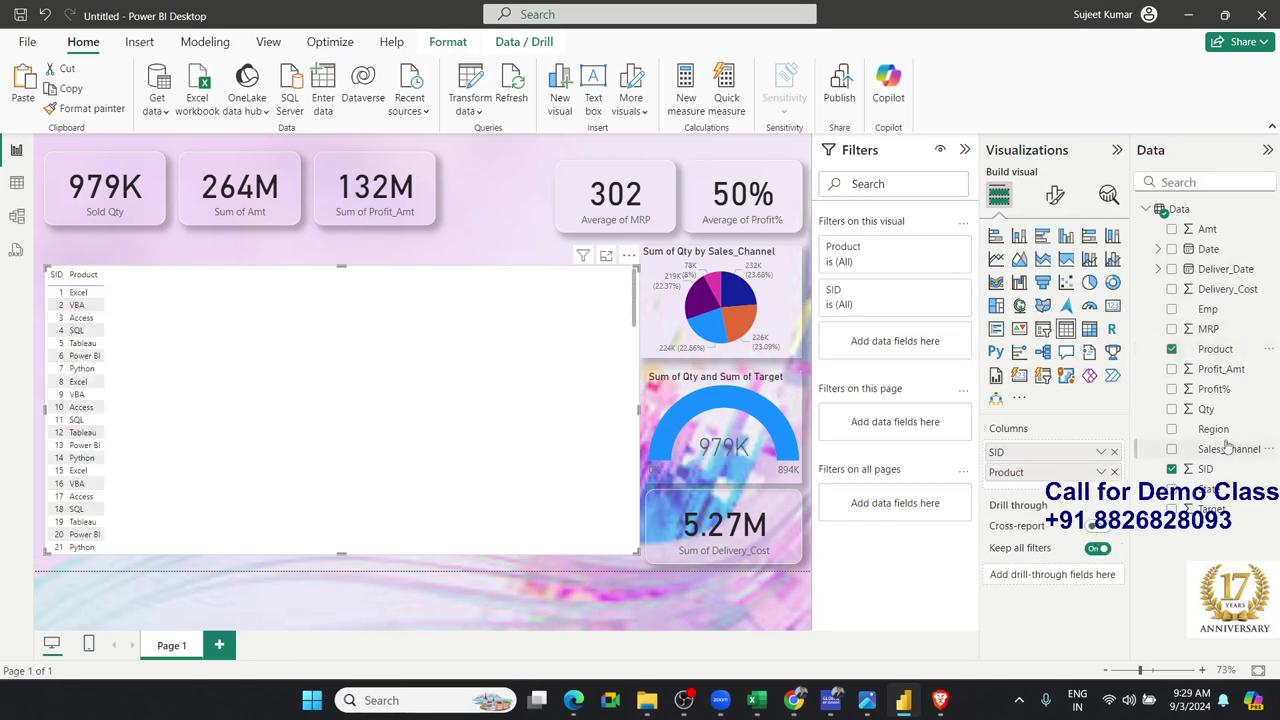
left_click_drag(1228, 448, 1224, 470)
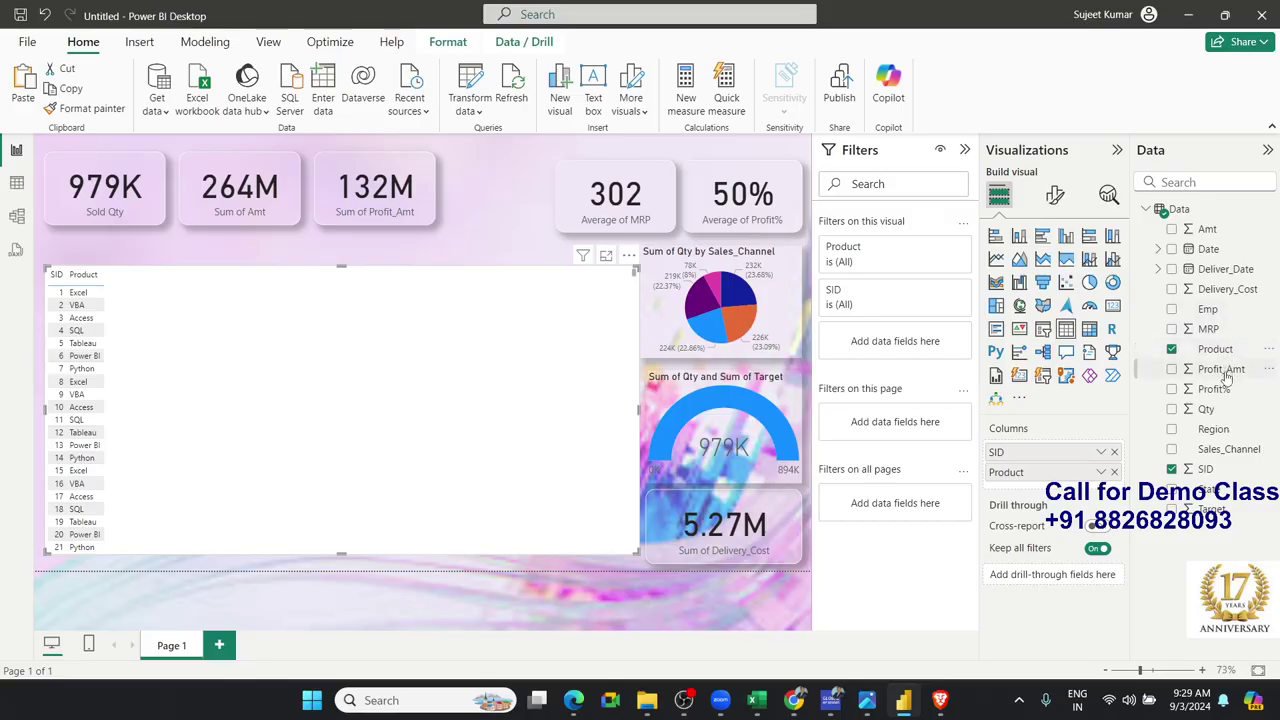
left_click_drag(1207, 409, 482, 462)
left_click_drag(1211, 509, 362, 478)
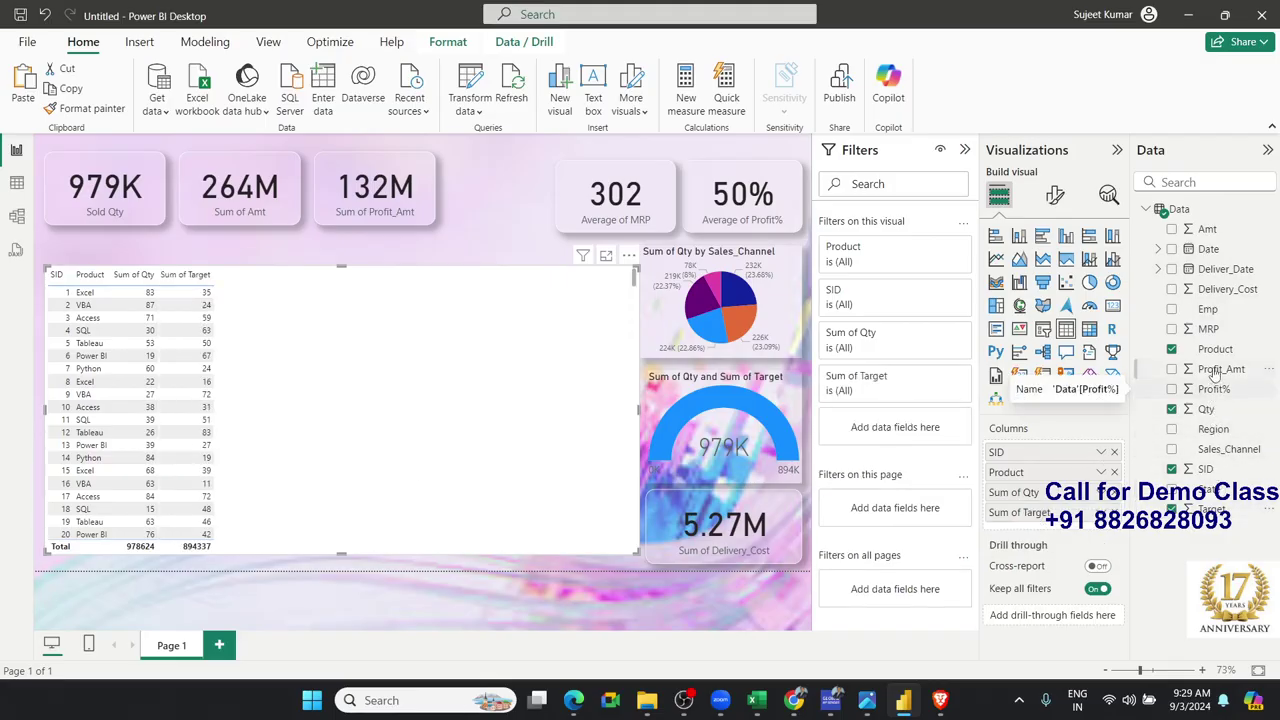
left_click_drag(1212, 230, 420, 386)
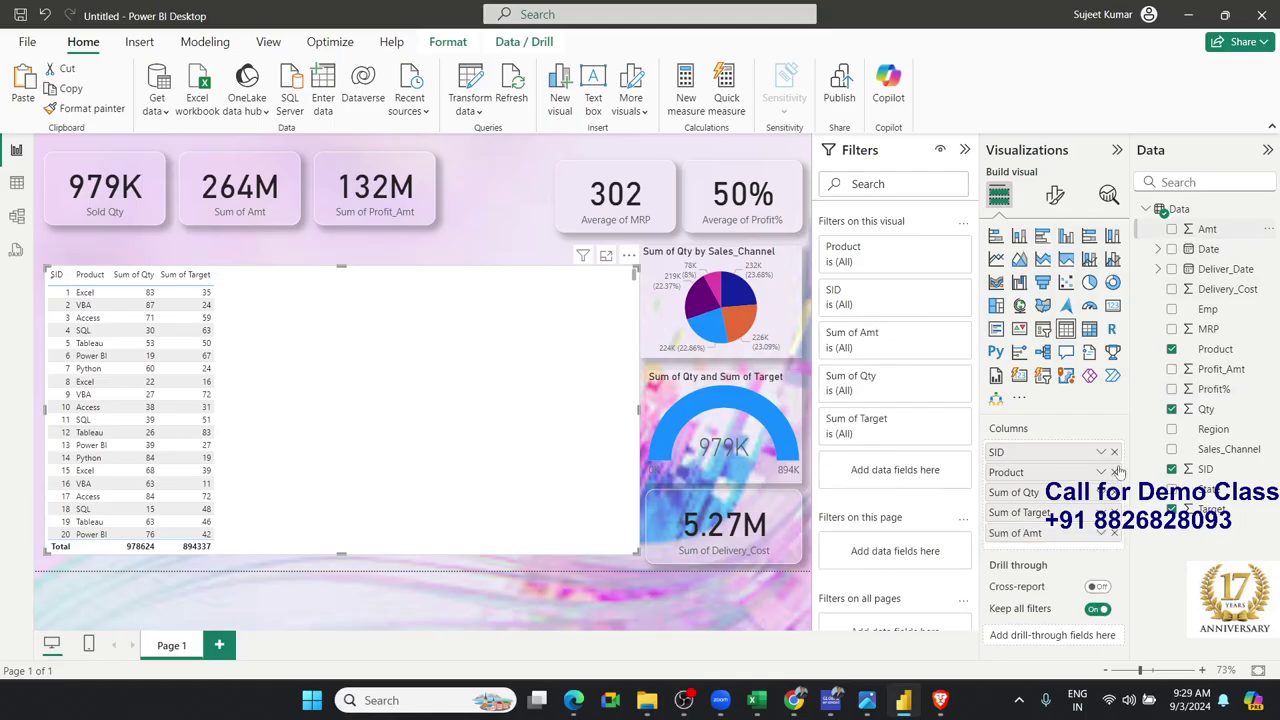
left_click_drag(1212, 390, 480, 462)
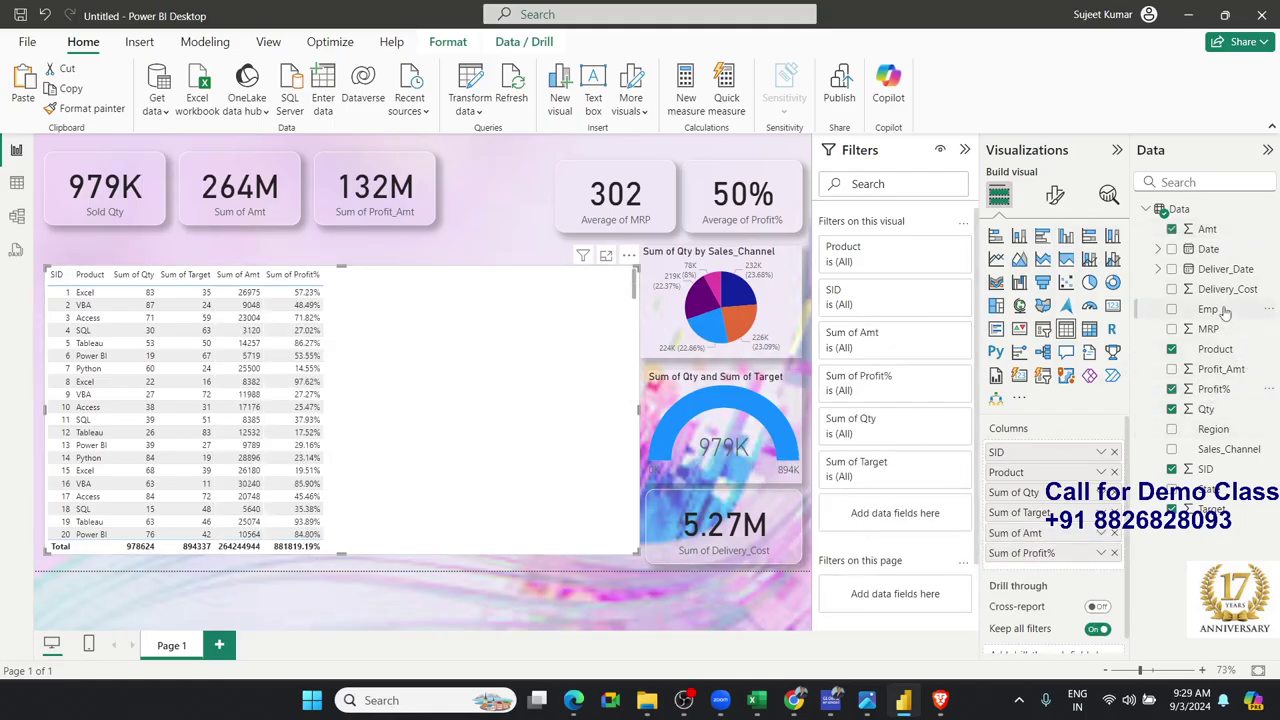
left_click_drag(1222, 369, 484, 498)
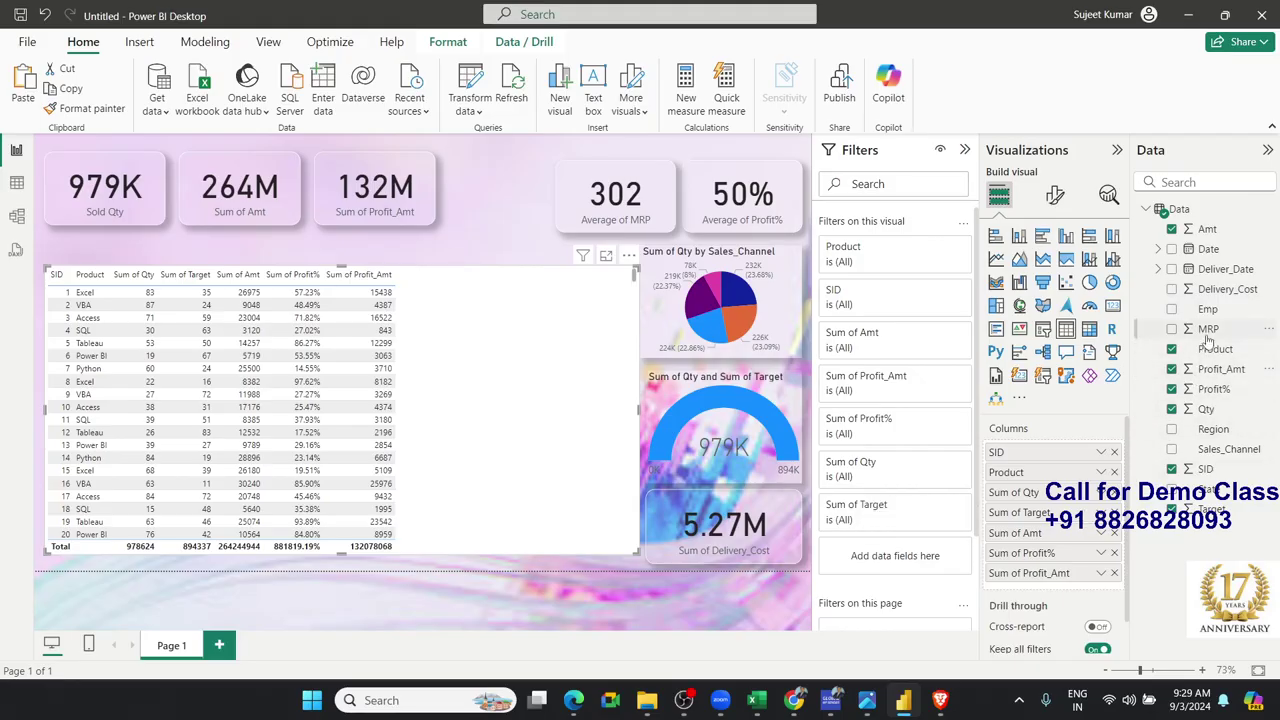
left_click_drag(1208, 329, 466, 452)
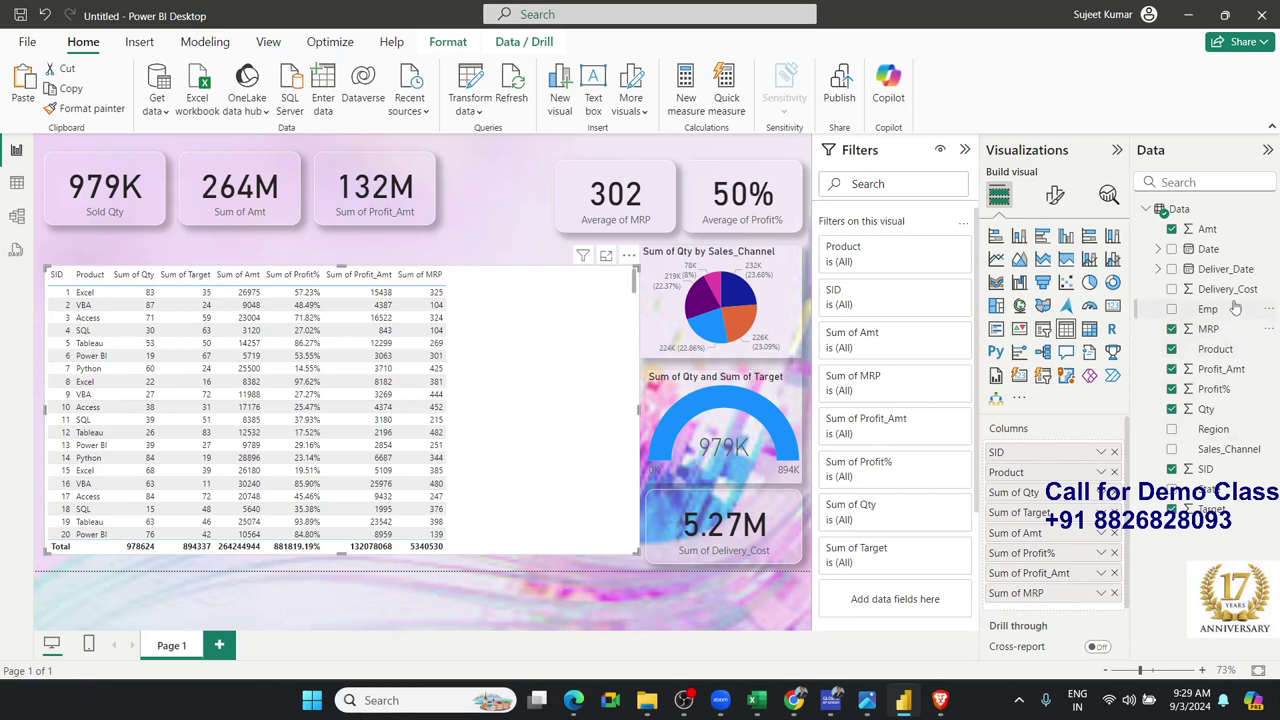
left_click_drag(1221, 310, 975, 335)
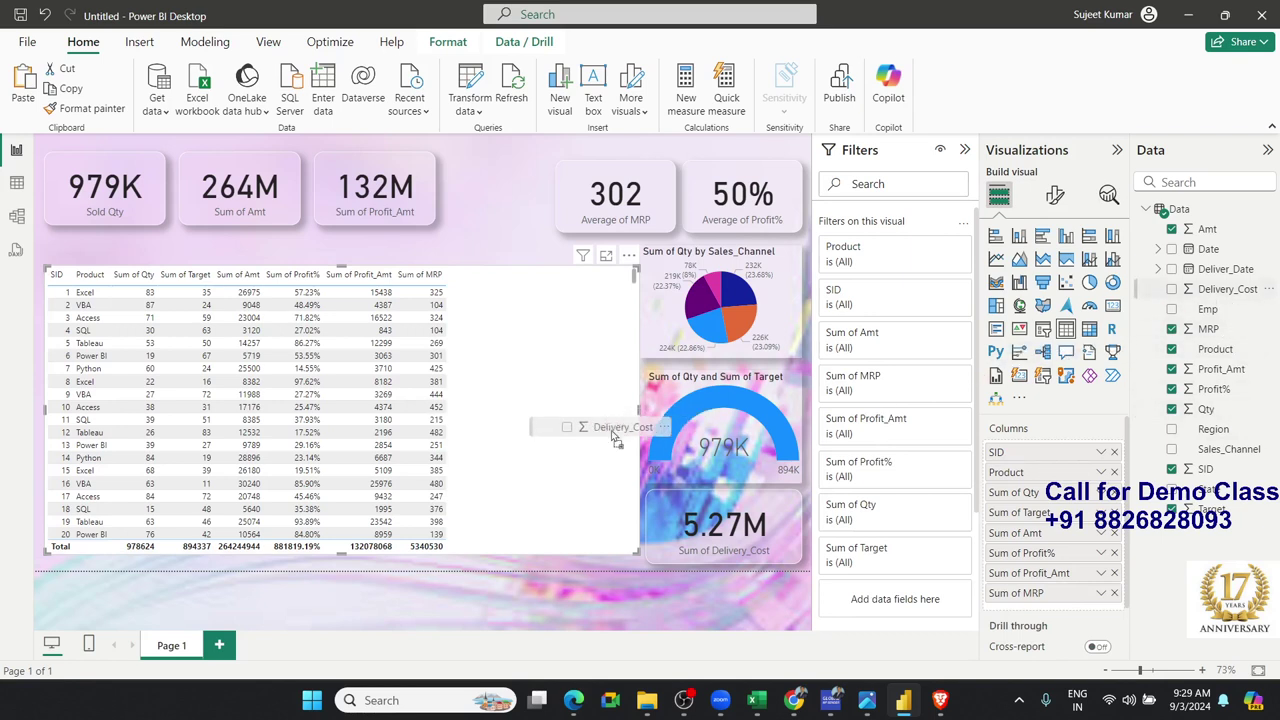
Add Deliver_Date to the table as full dates instead of a date hierarchy
left_click_drag(1226, 269, 590, 406)
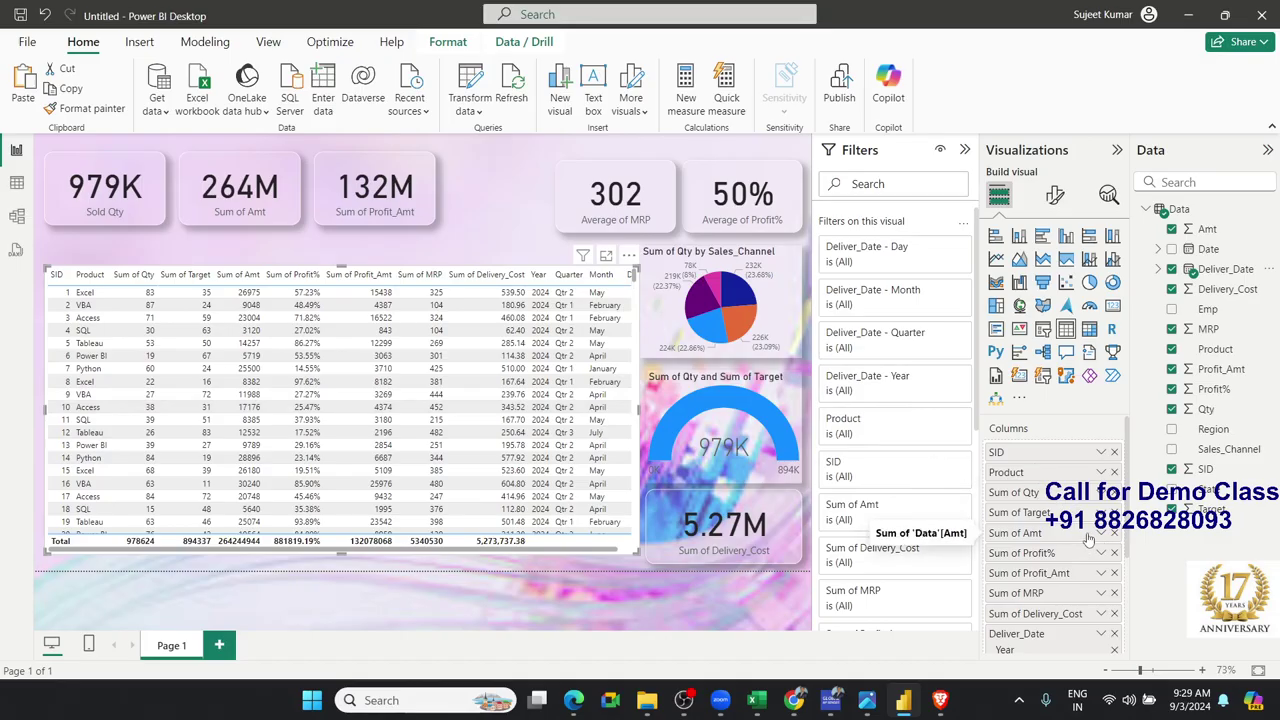
scroll(1106, 603, "down", 5)
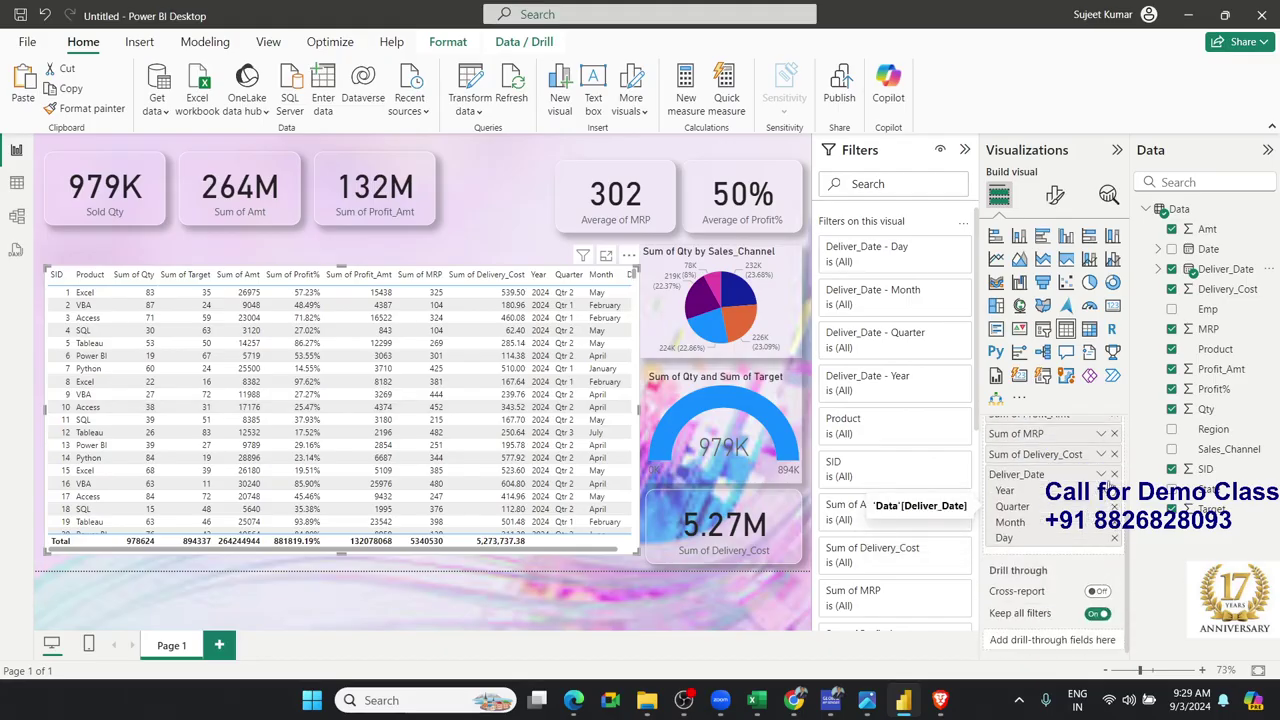
left_click(1101, 475)
left_click(1100, 562)
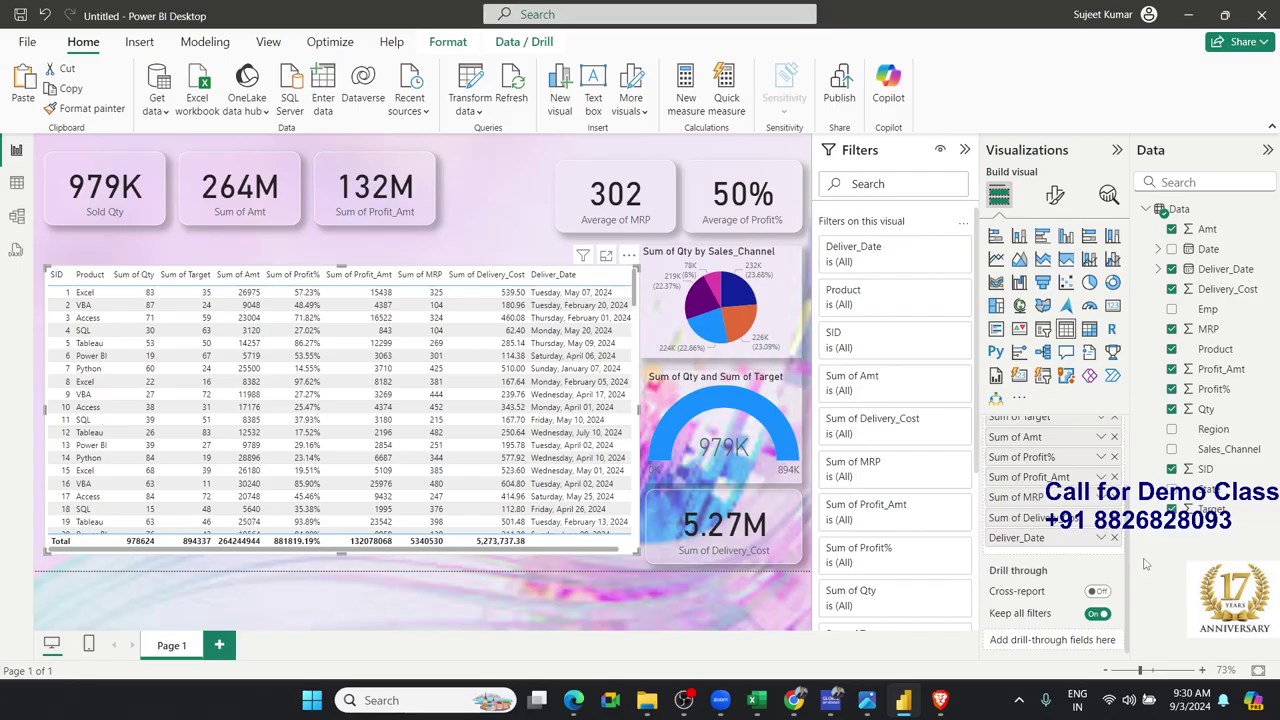
left_click(325, 259)
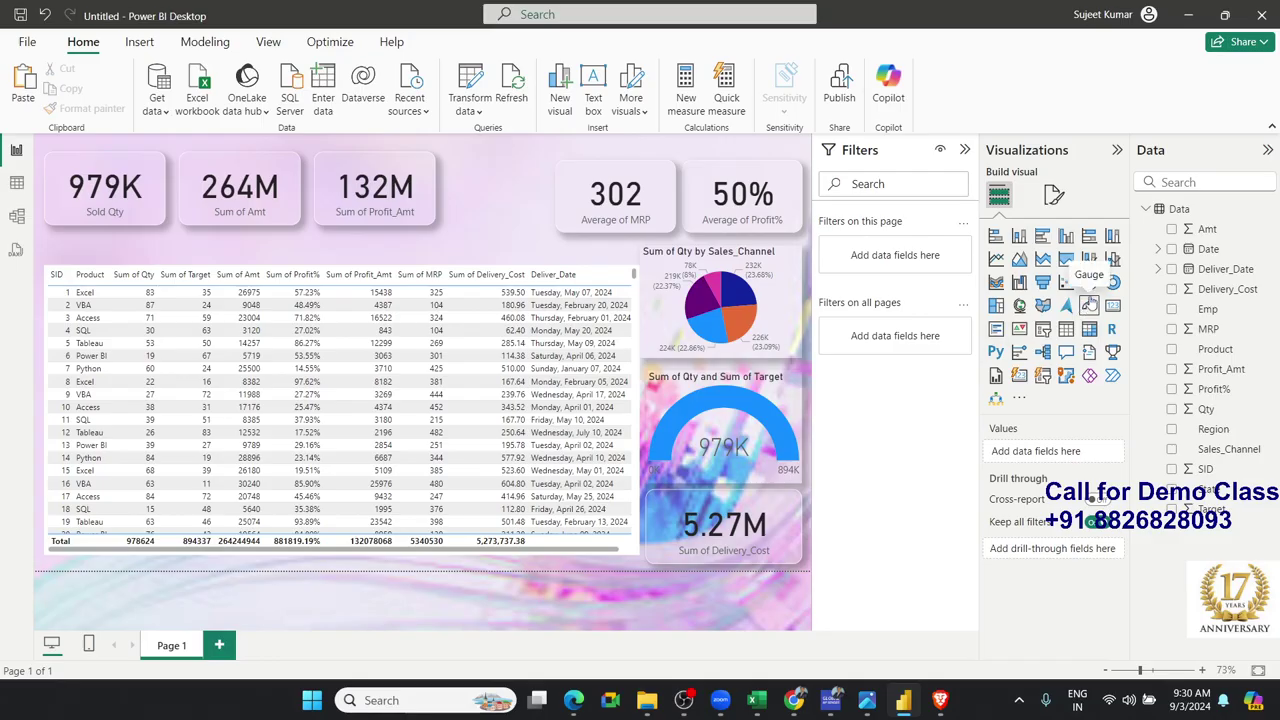
Add a slicer on the Region field using the Tile style
left_click(1042, 329)
left_click_drag(527, 205, 527, 245)
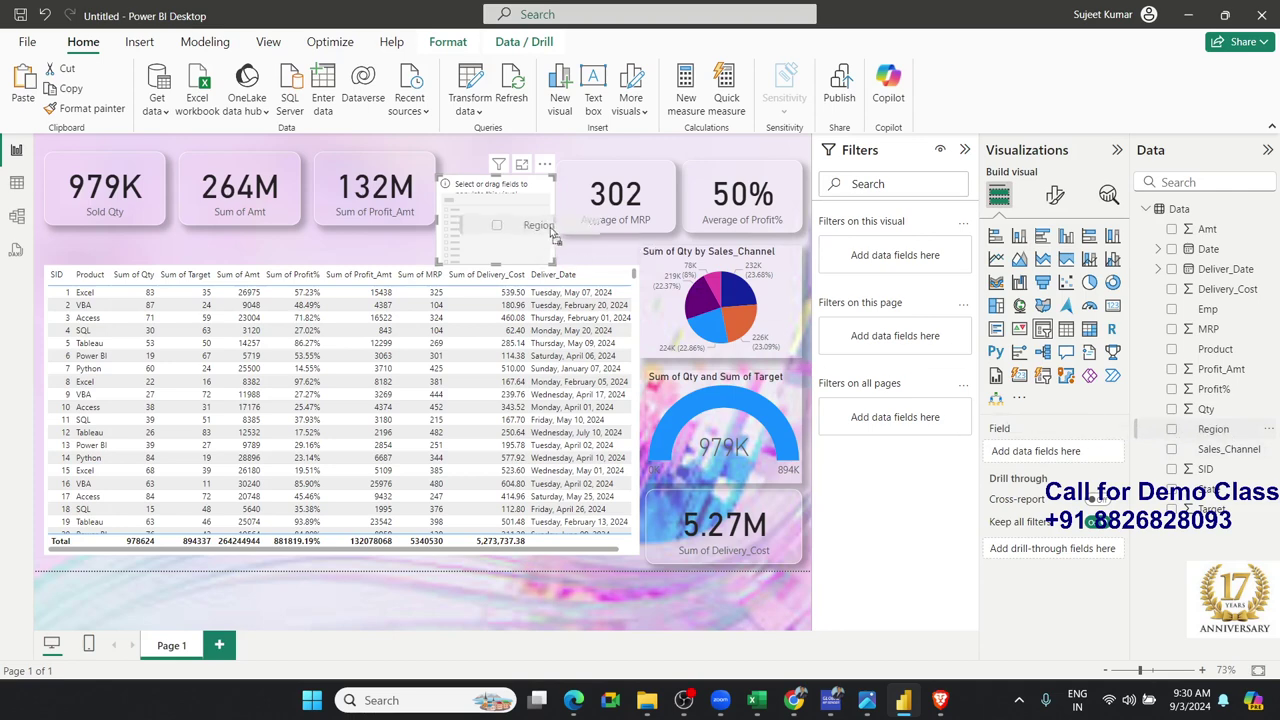
left_click_drag(1226, 437, 530, 237)
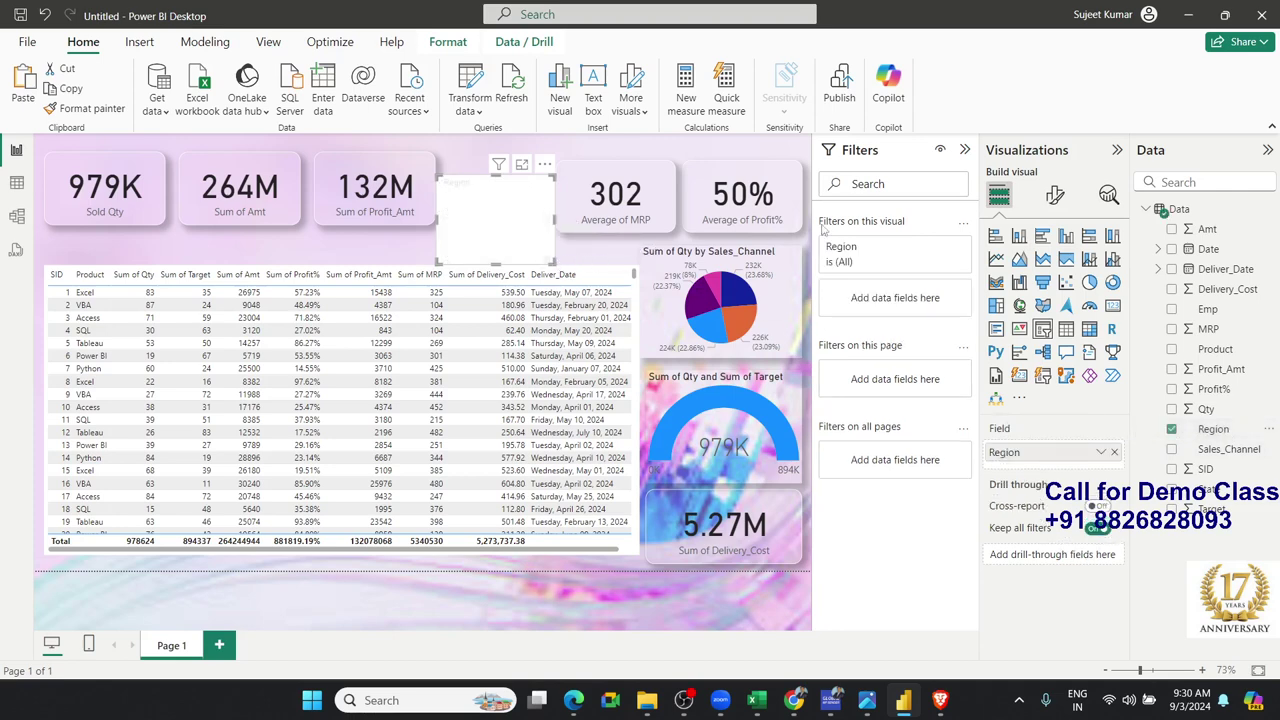
left_click(1055, 196)
left_click(1044, 314)
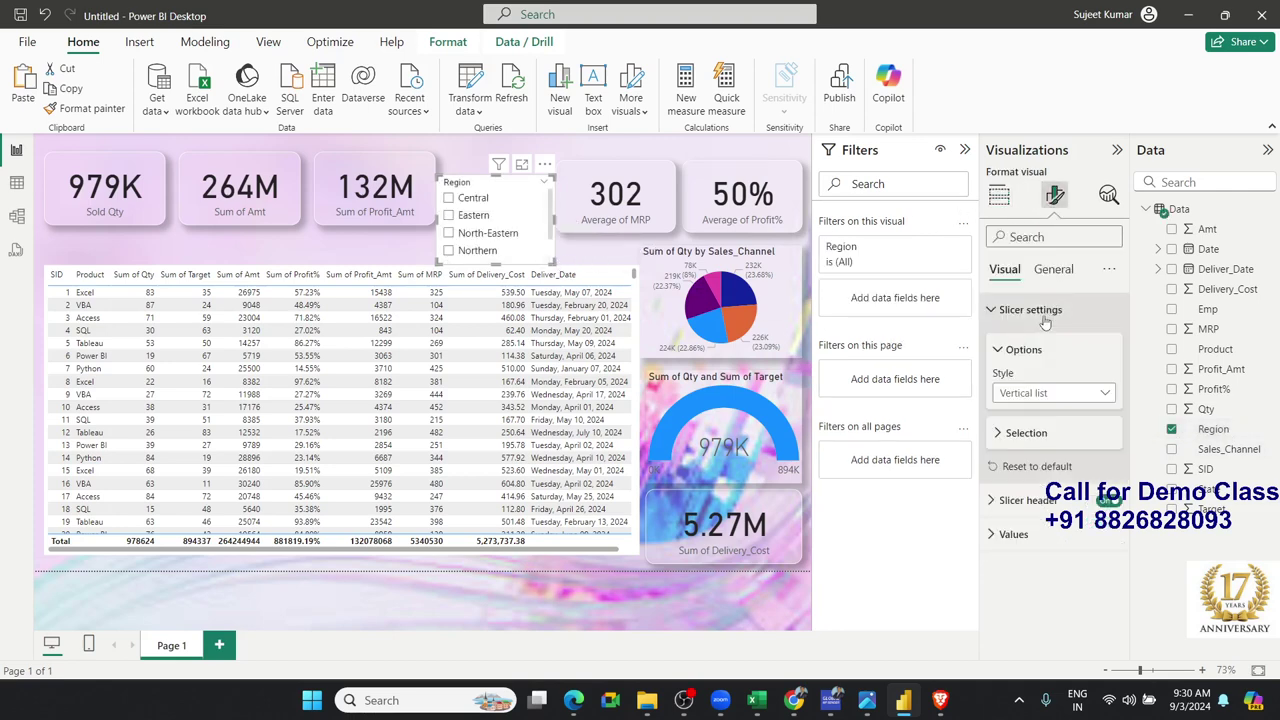
left_click(1052, 392)
left_click(1030, 409)
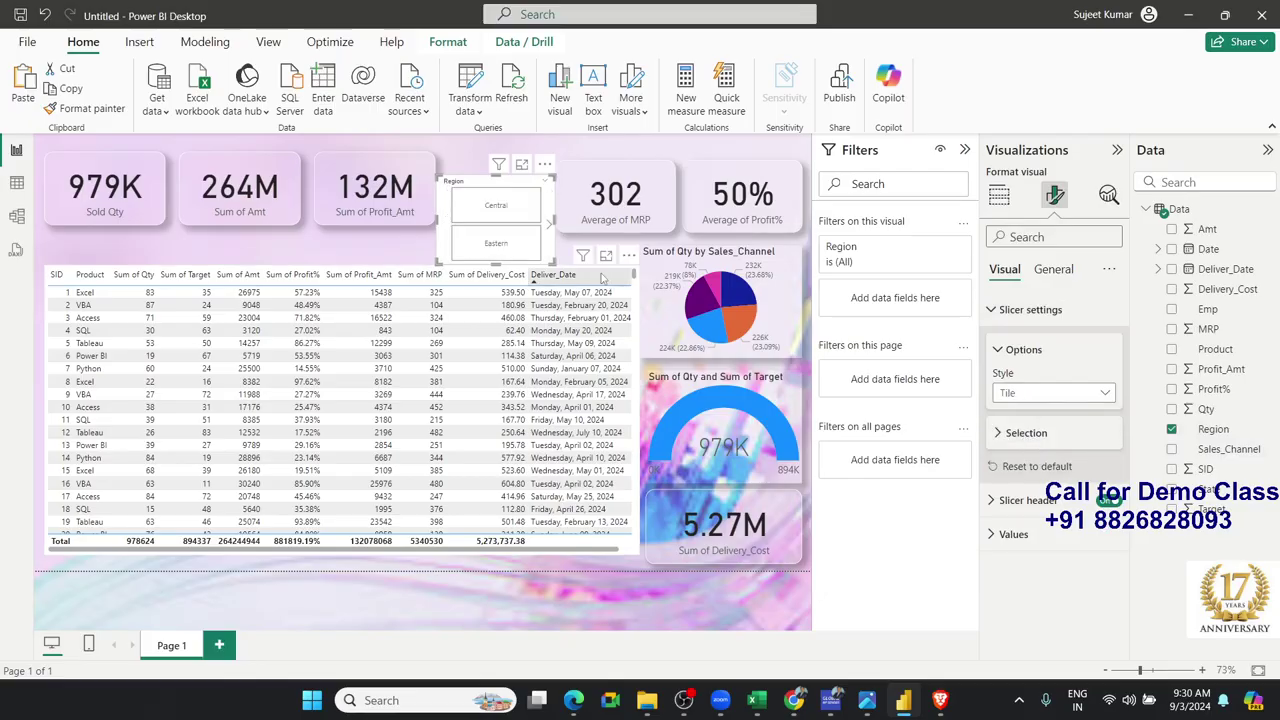
Widen the Region slicer into one row above the table and hide its header
left_click_drag(552, 258, 800, 214)
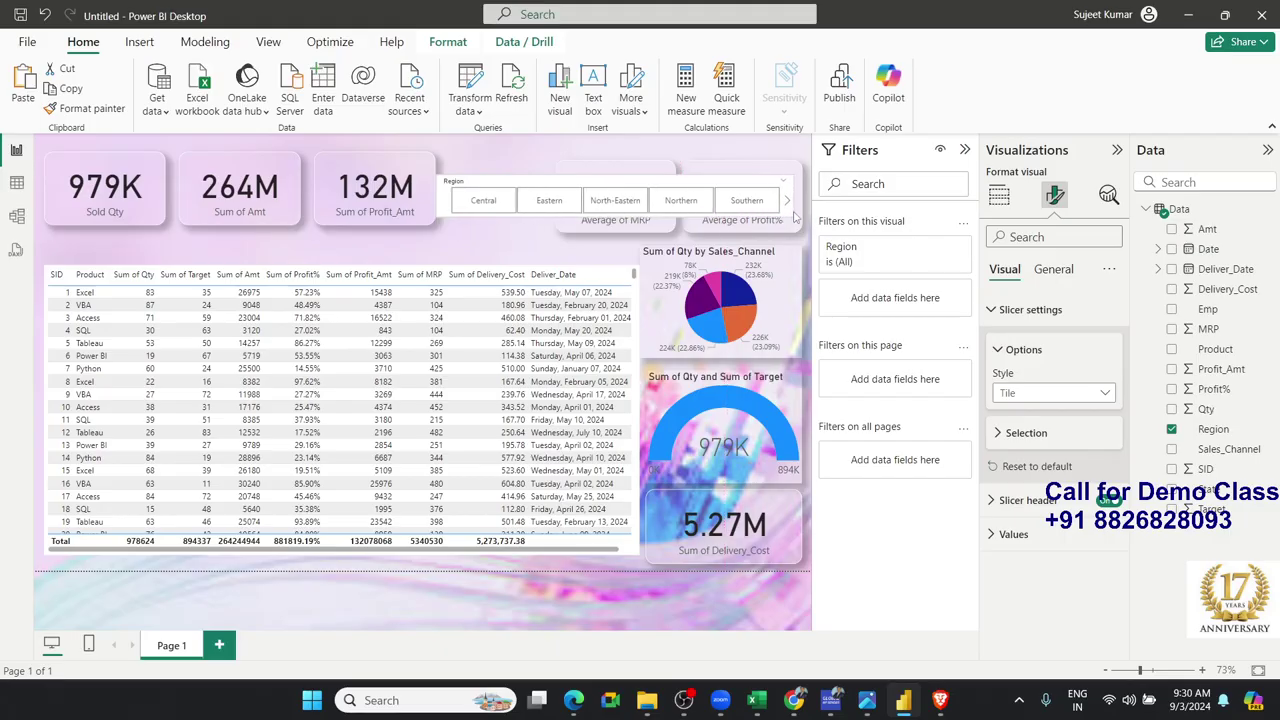
left_click_drag(625, 182, 237, 230)
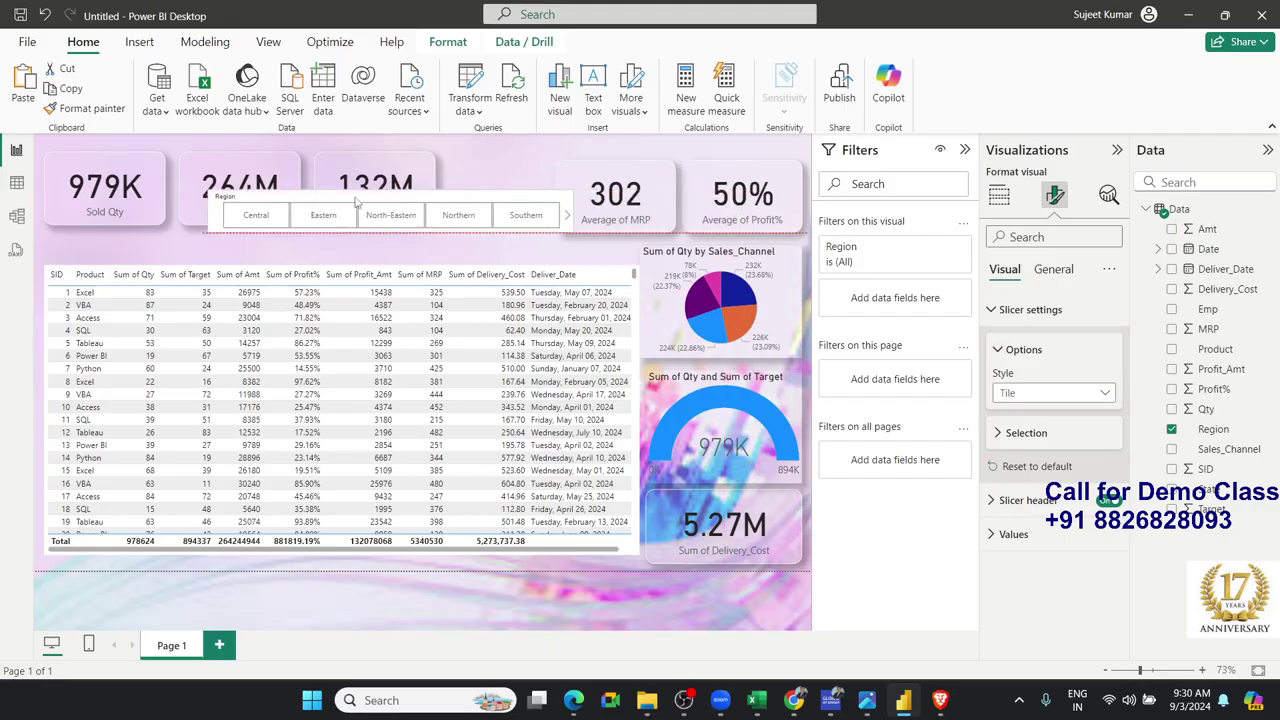
left_click(1052, 269)
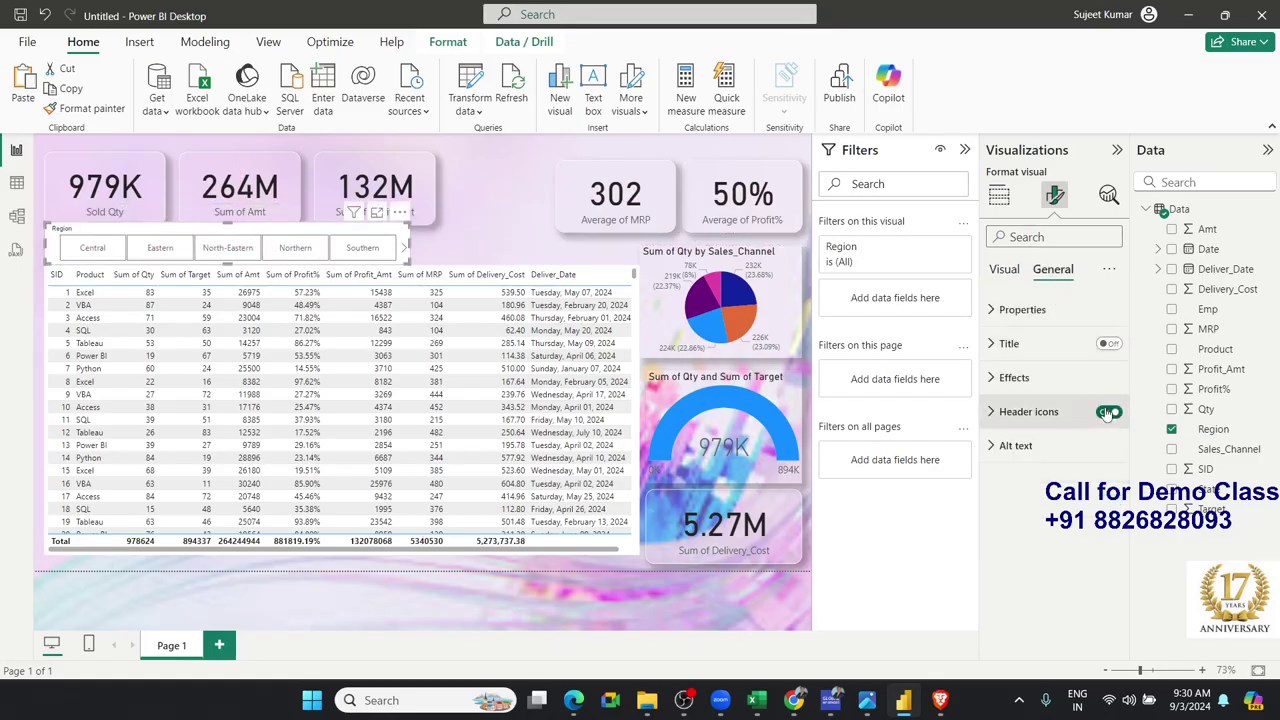
left_click(1004, 269)
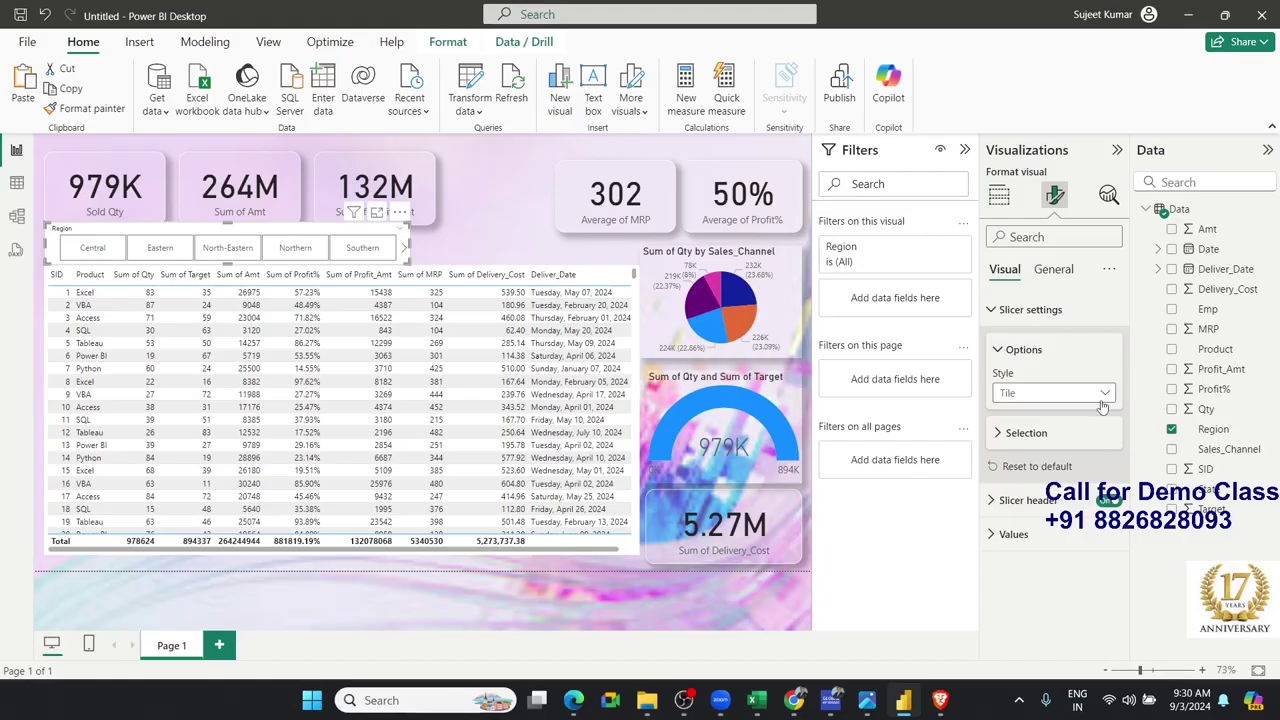
left_click(1110, 500)
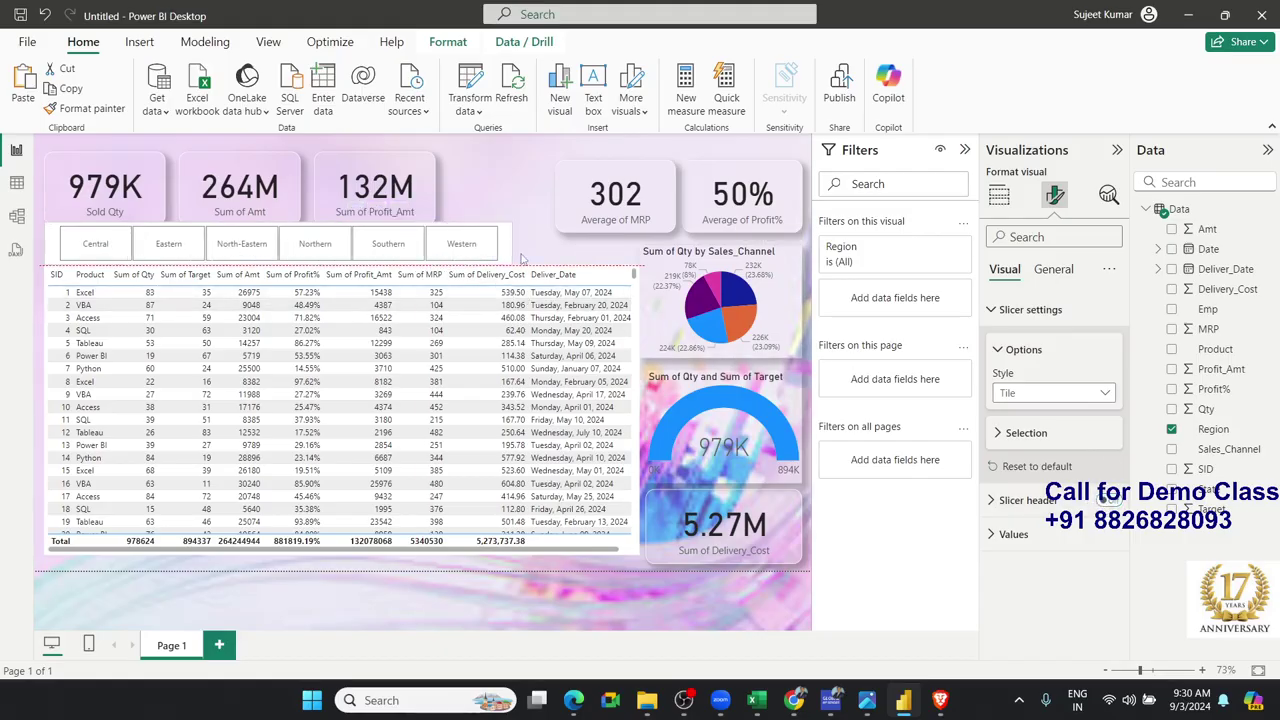
left_click_drag(409, 265, 545, 243)
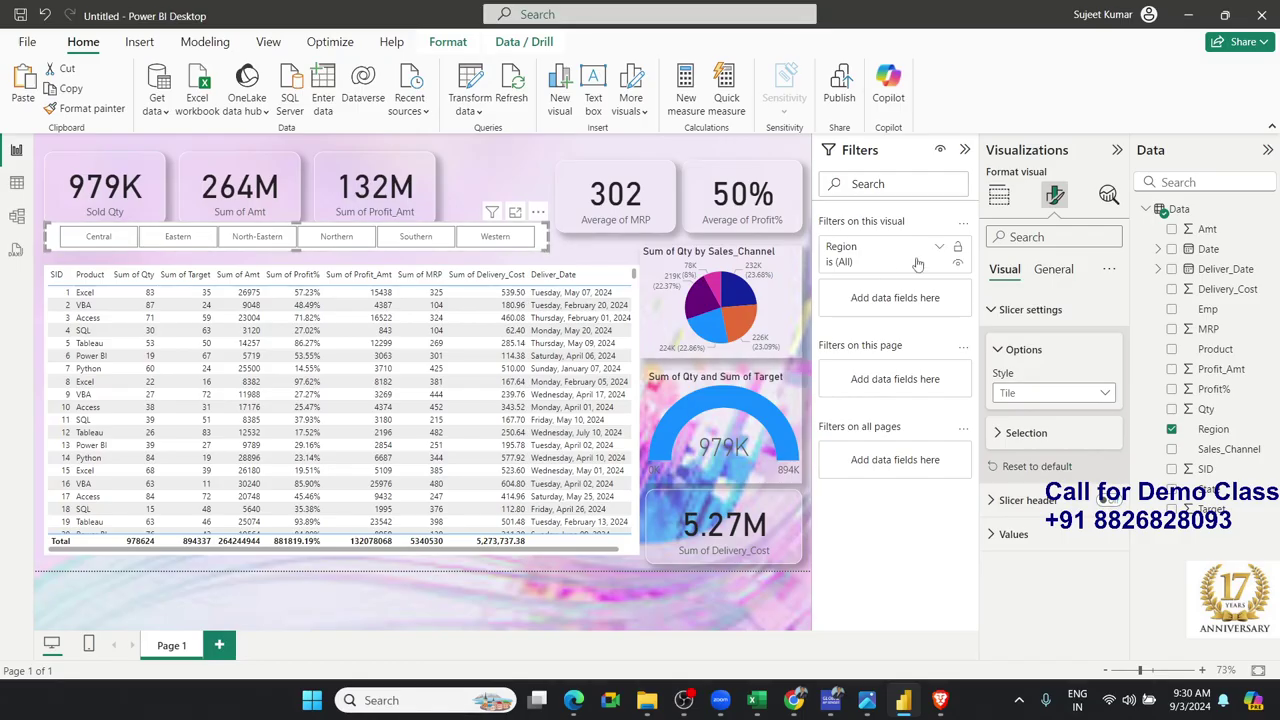
Give the Region slicer a shadow and nudge it into alignment
left_click(1053, 269)
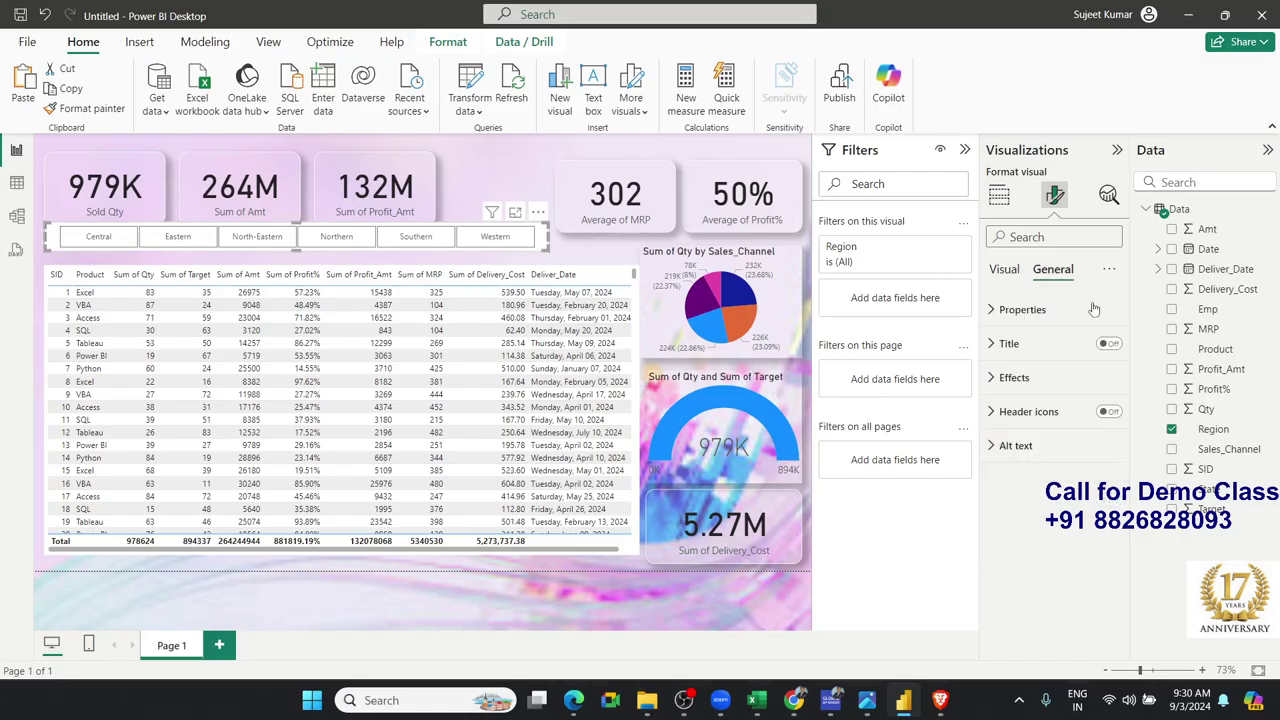
left_click(1055, 380)
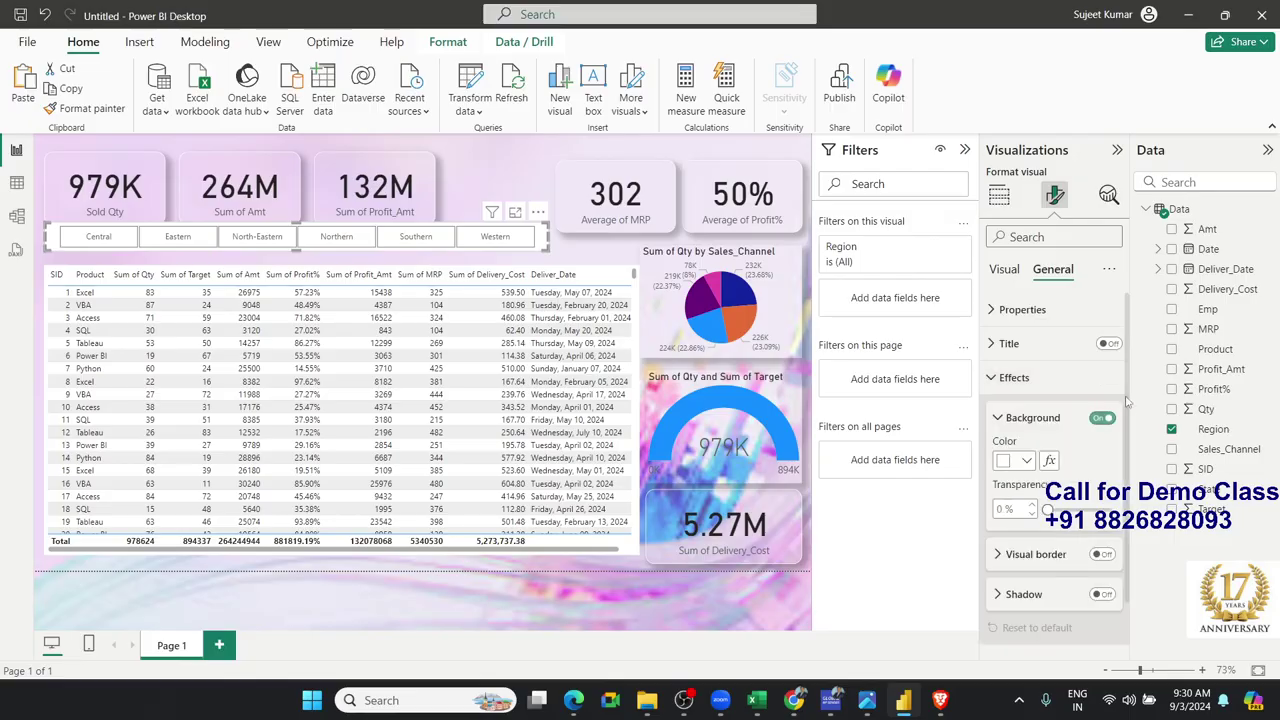
left_click(1102, 594)
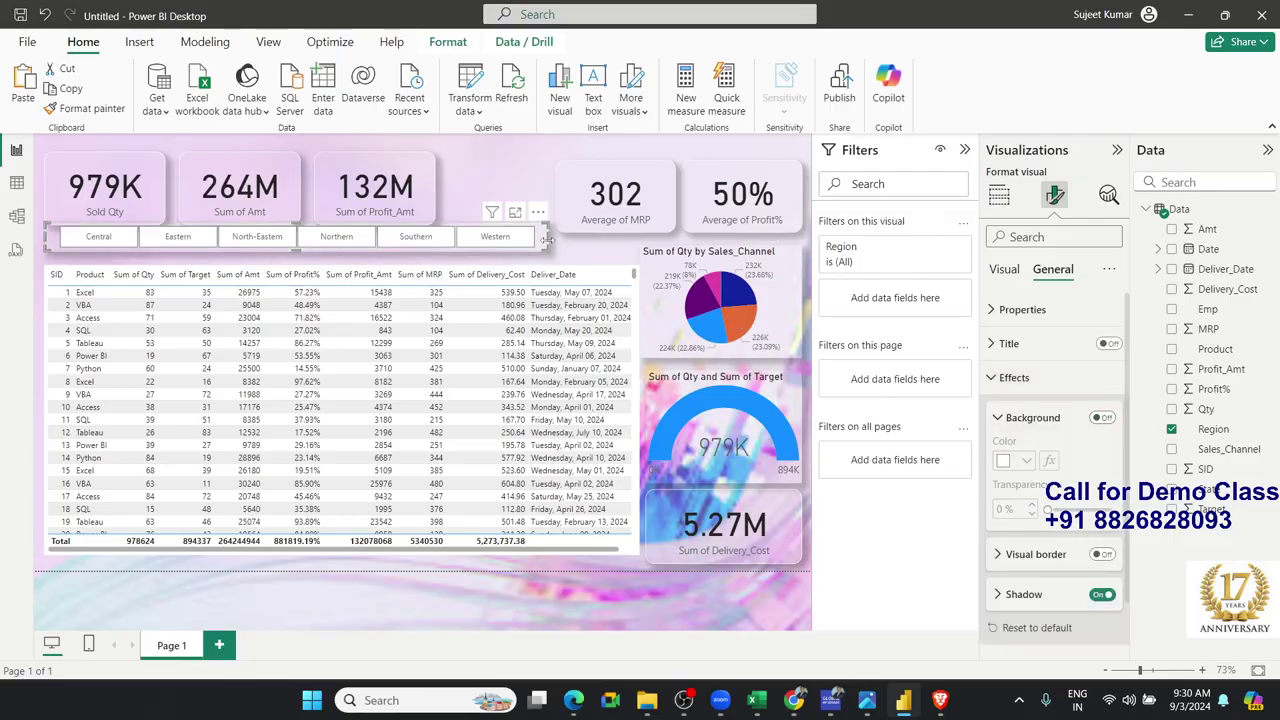
left_click_drag(547, 240, 550, 256)
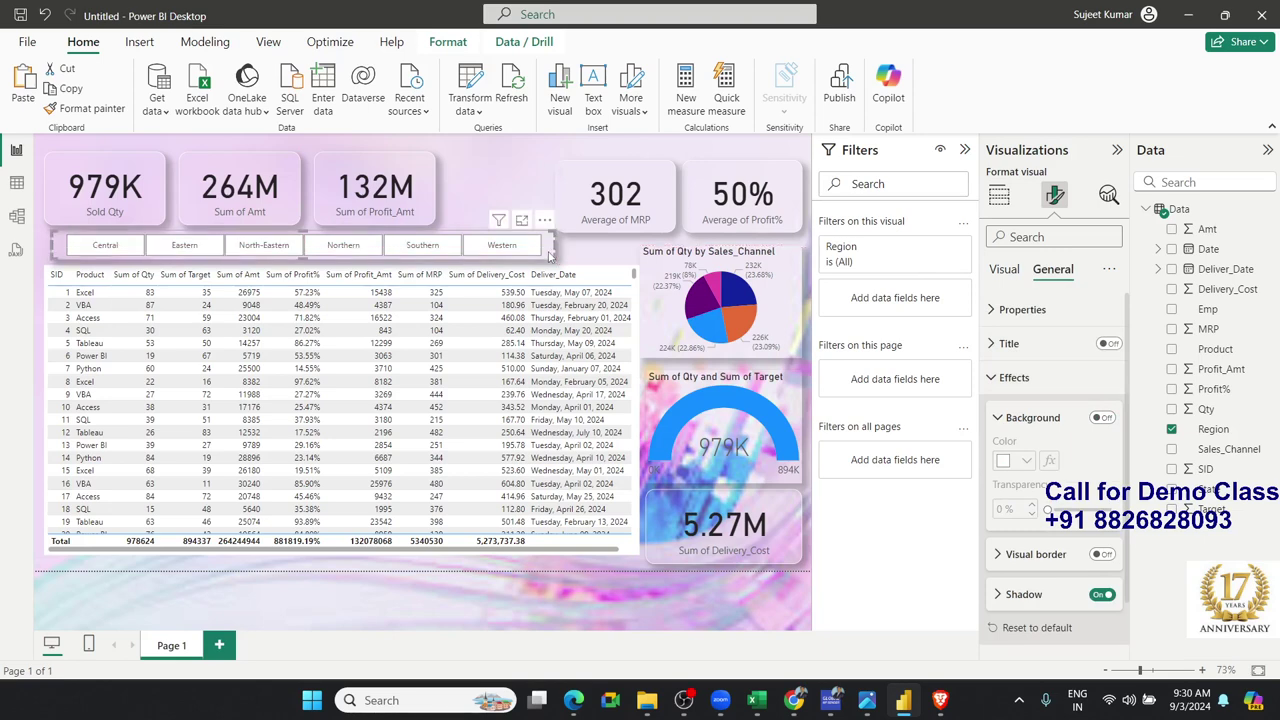
Filter the report to Central, then Eastern, then clear the Region selection to show all regions
left_click(590, 155)
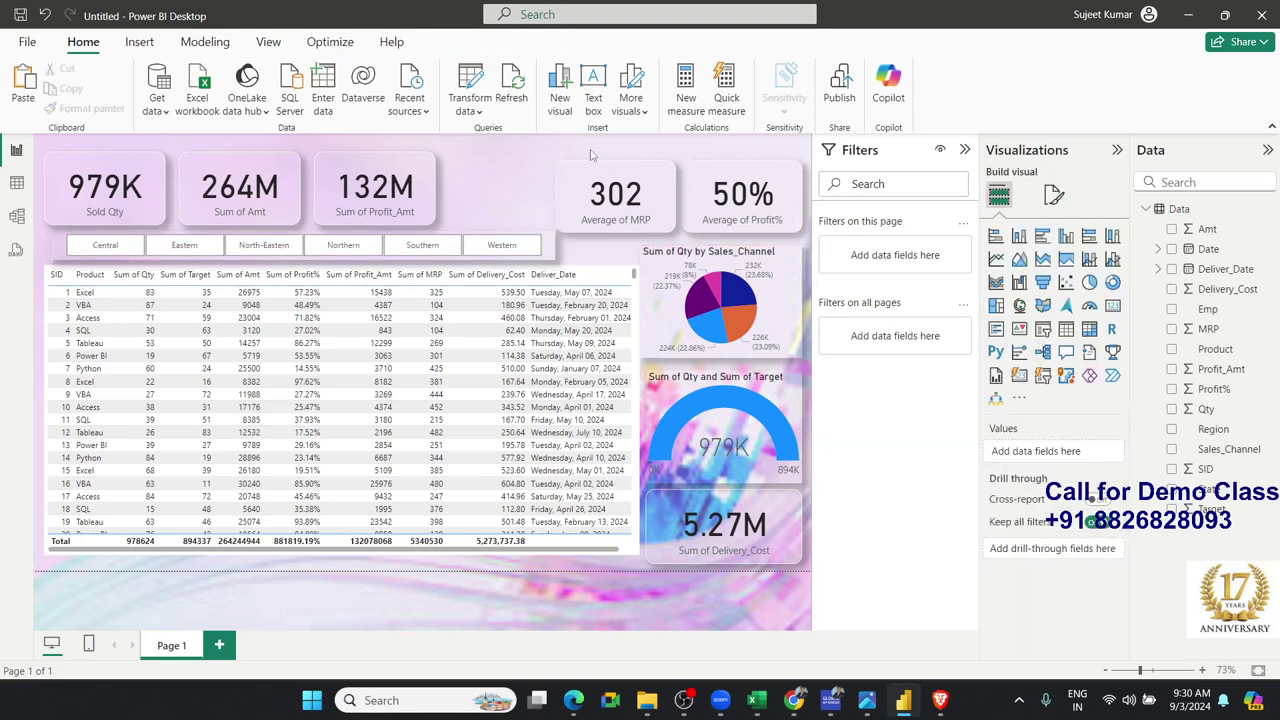
left_click(110, 246)
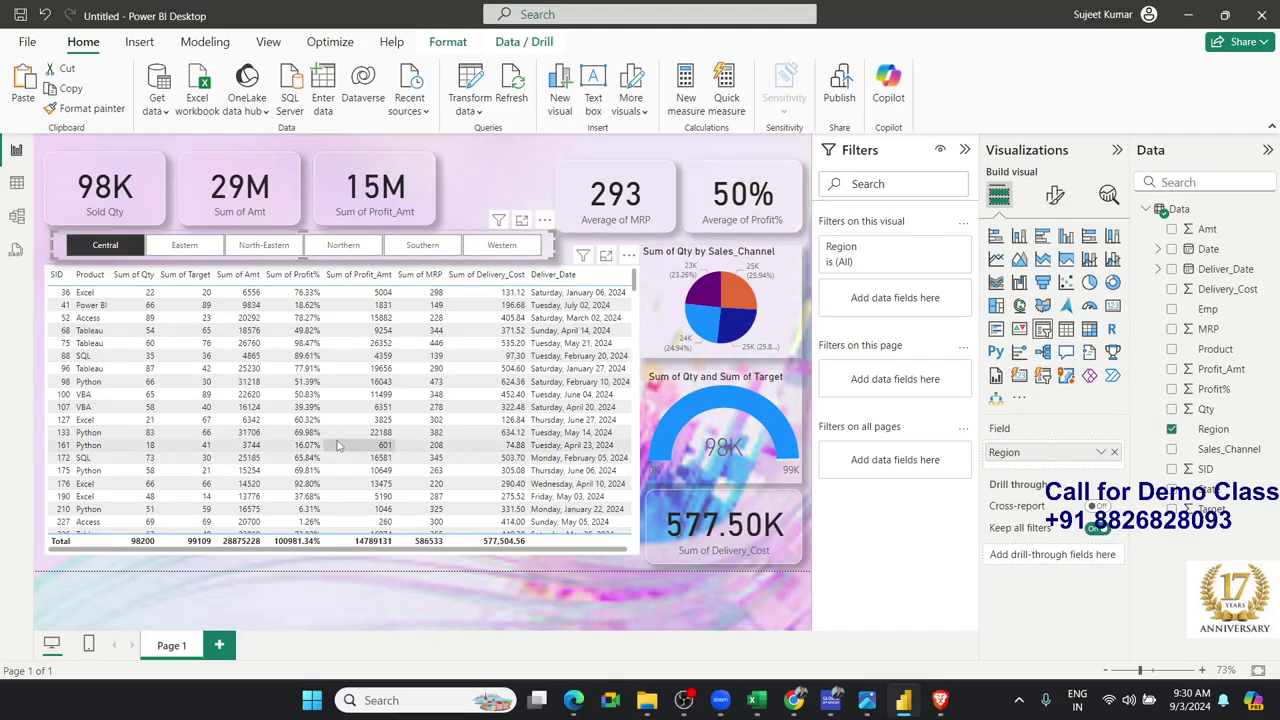
left_click(180, 250)
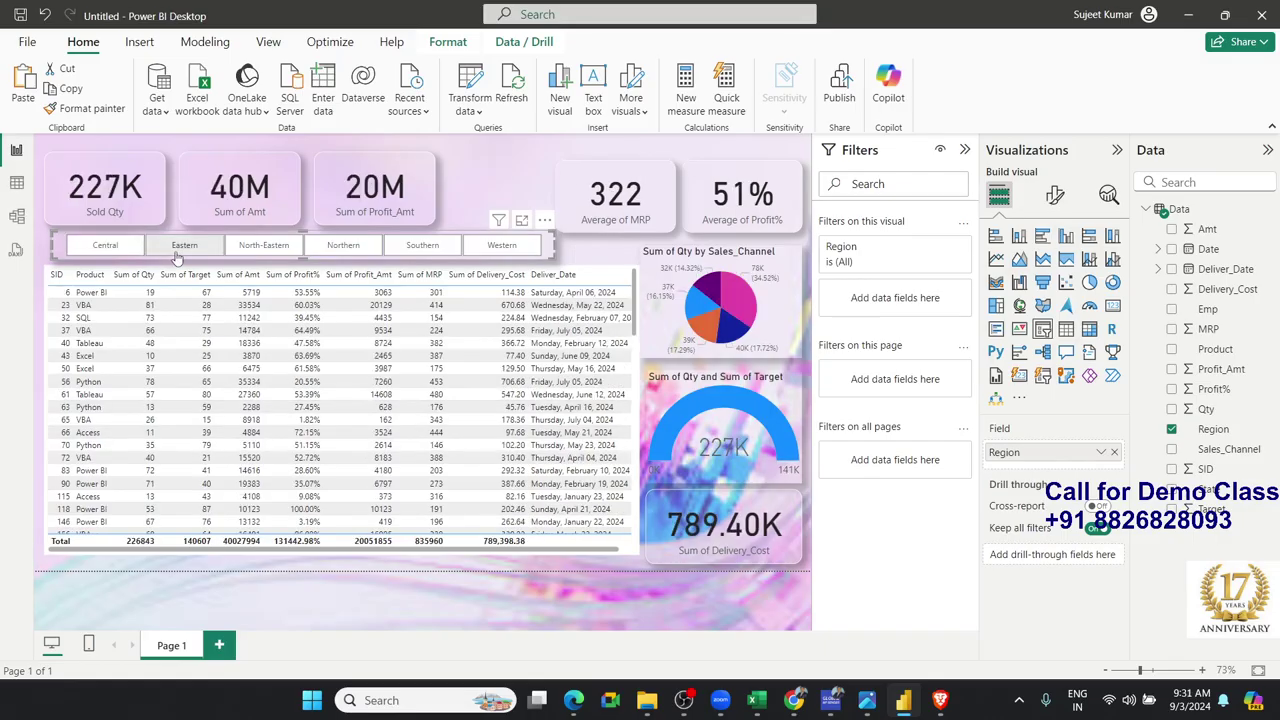
left_click(166, 250)
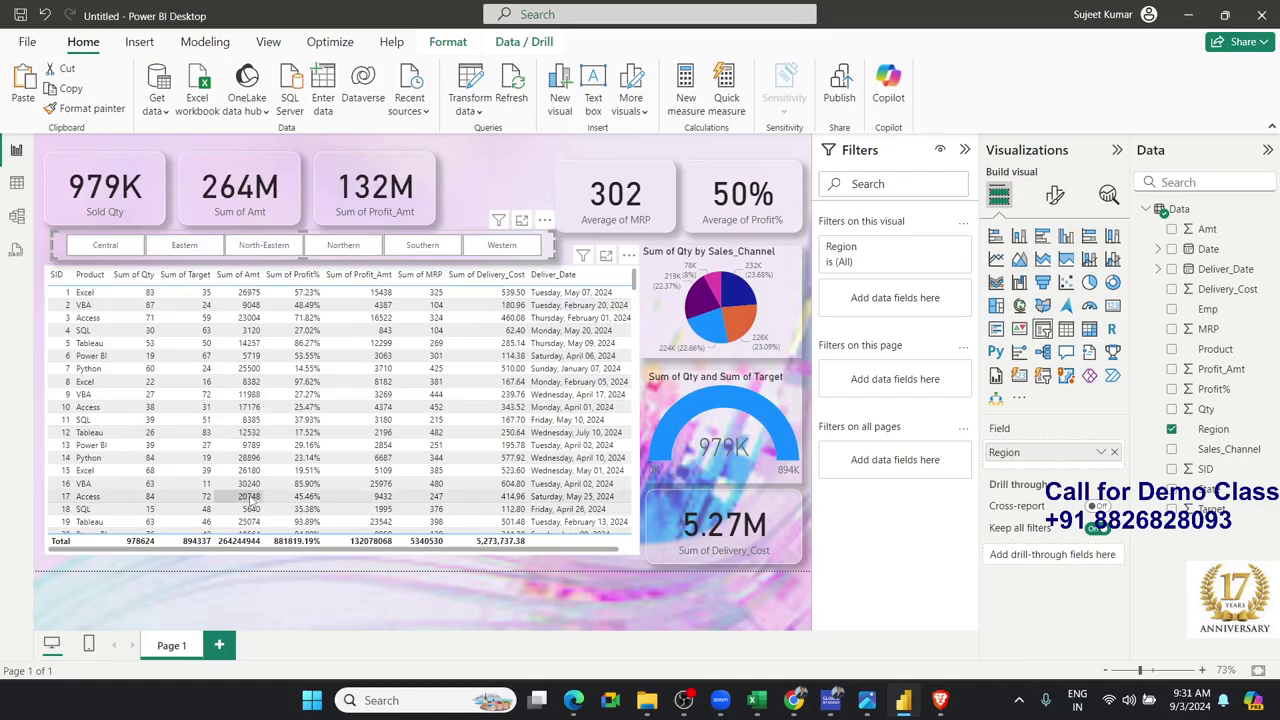
Auto-create the phone layout from the report visuals and delete the table from it
left_click(89, 647)
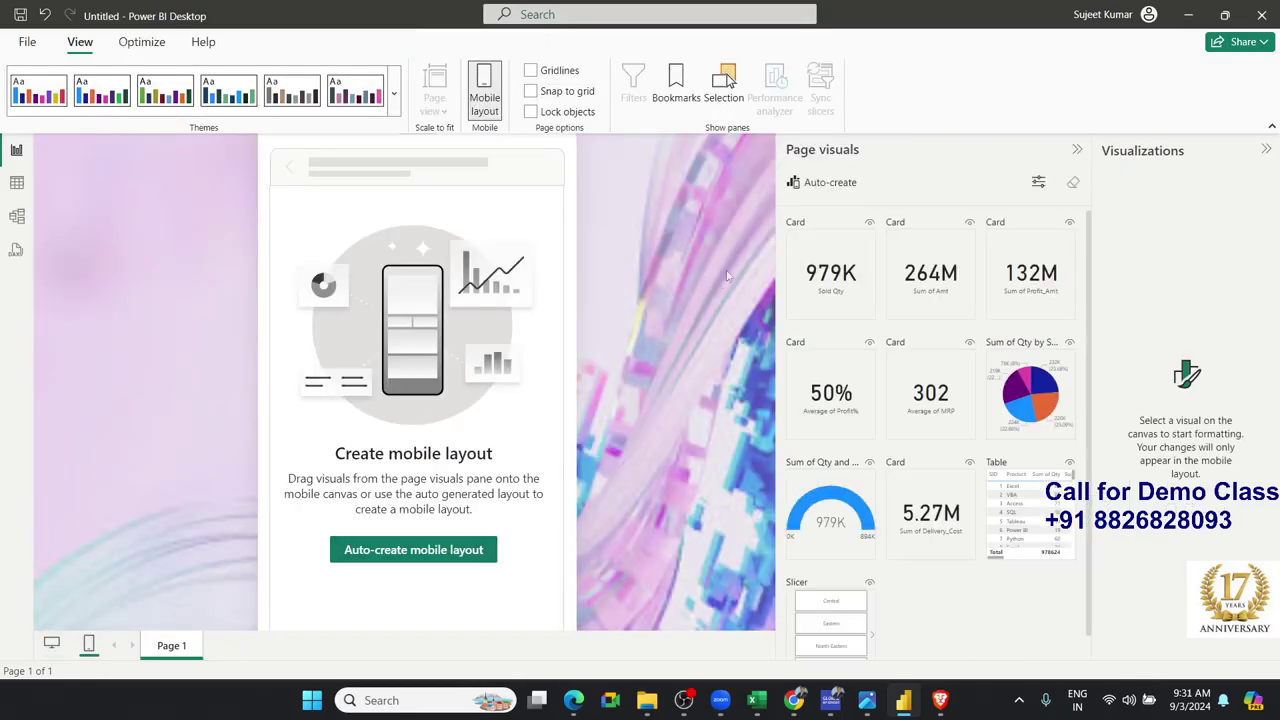
left_click(836, 182)
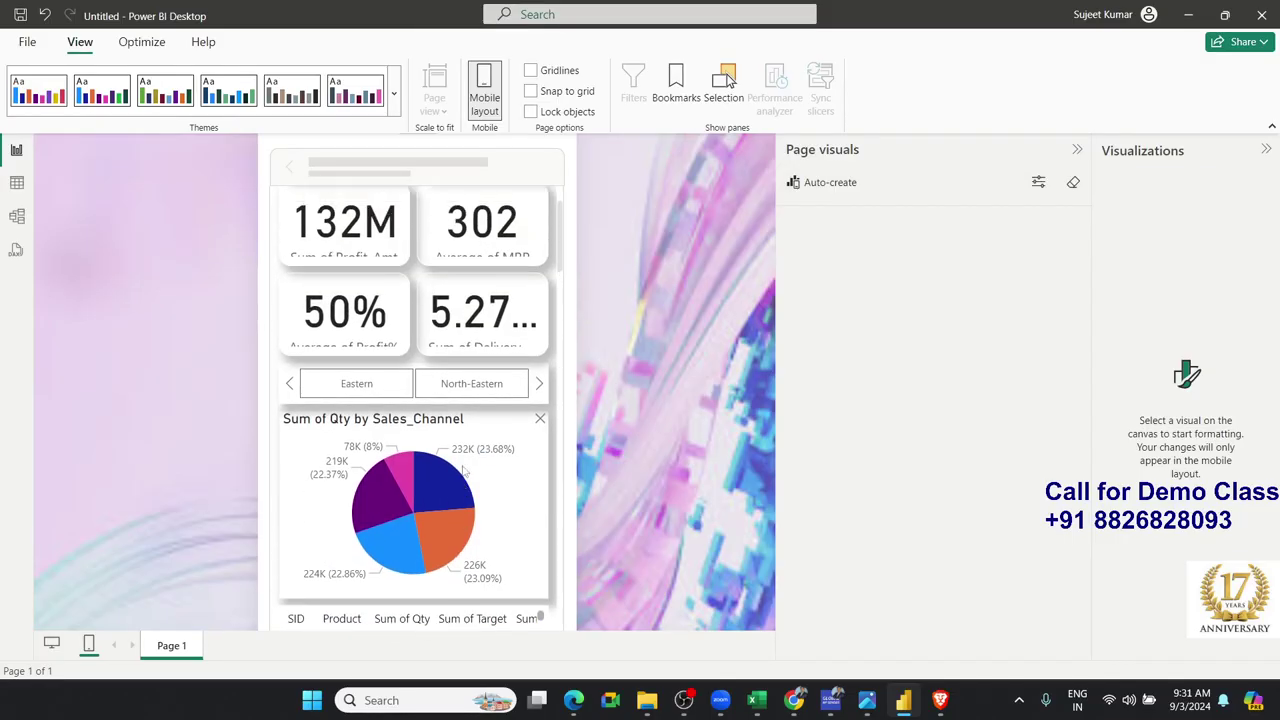
left_click(508, 528)
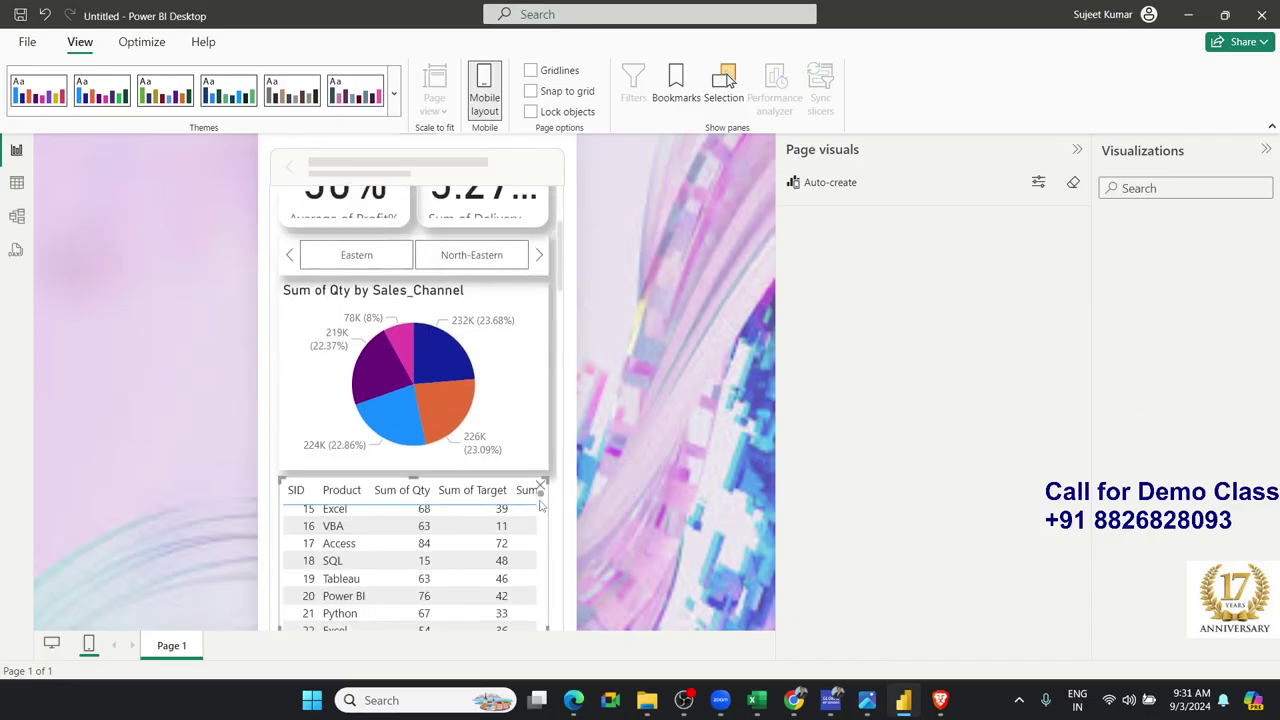
left_click(540, 488)
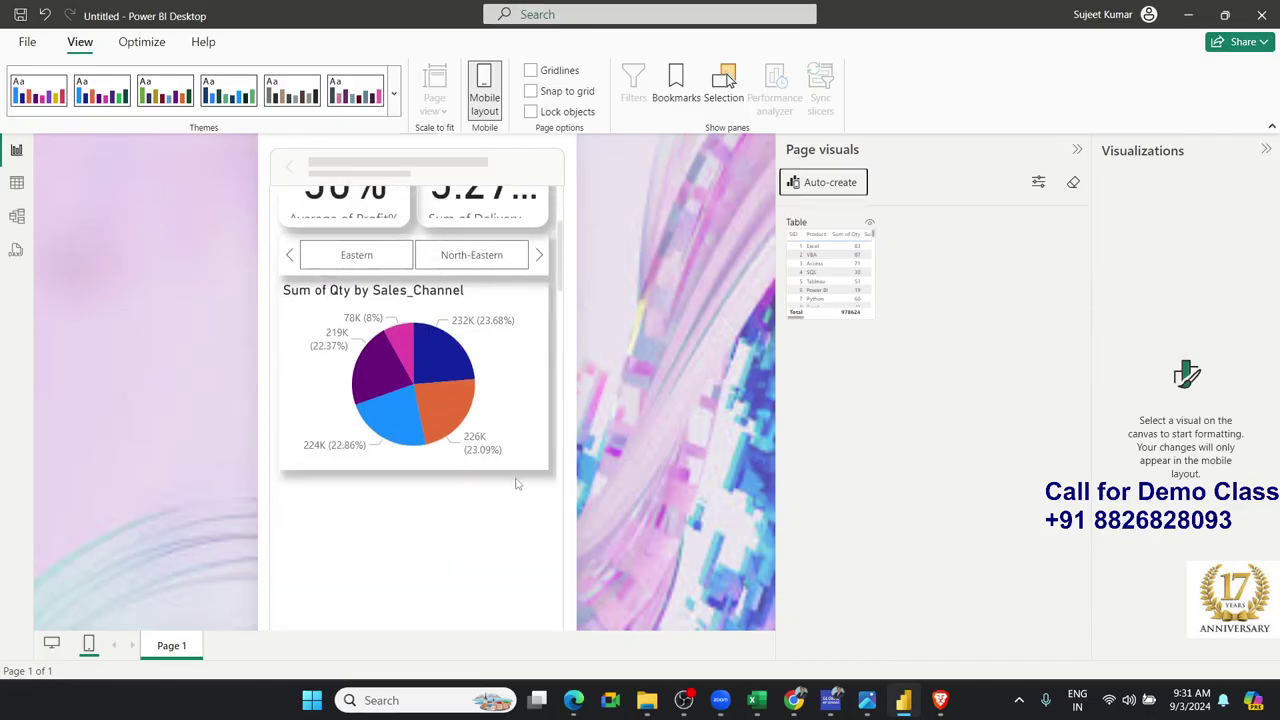
Move the gauge below the pie chart on the phone canvas and make it taller
scroll(517, 484, "down", 3)
left_click_drag(505, 487, 506, 258)
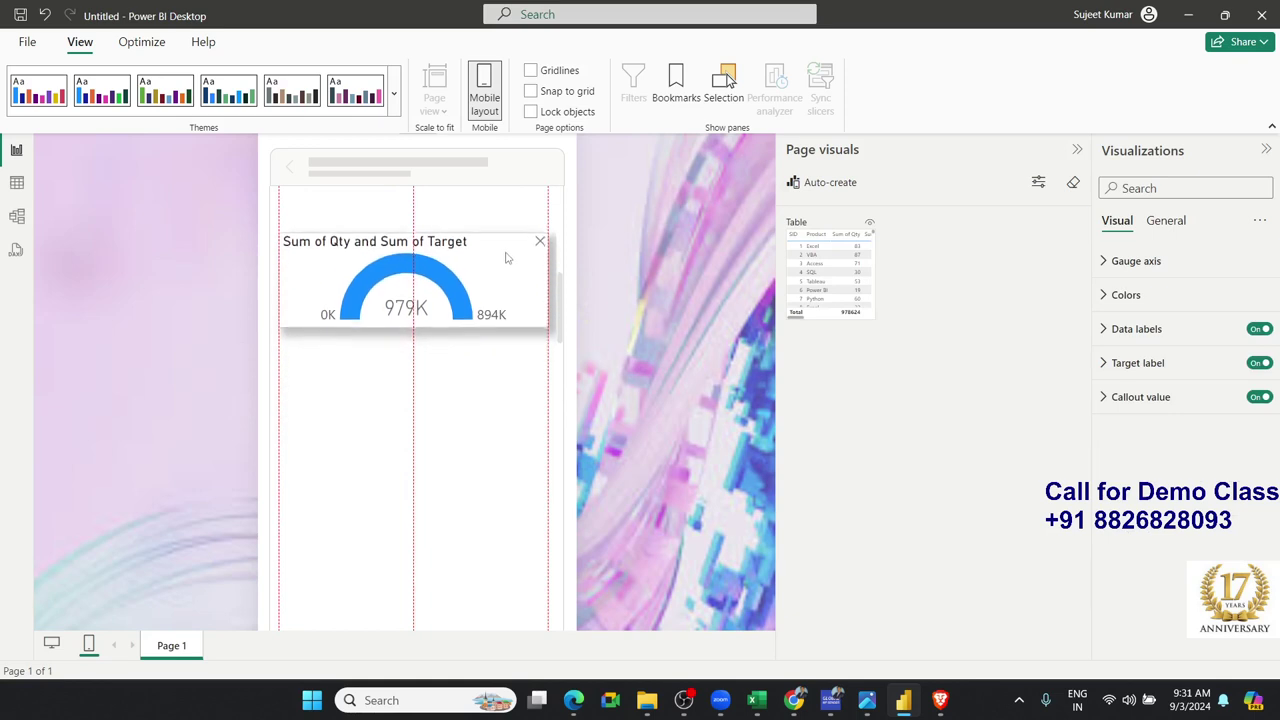
scroll(488, 400, "up", 3)
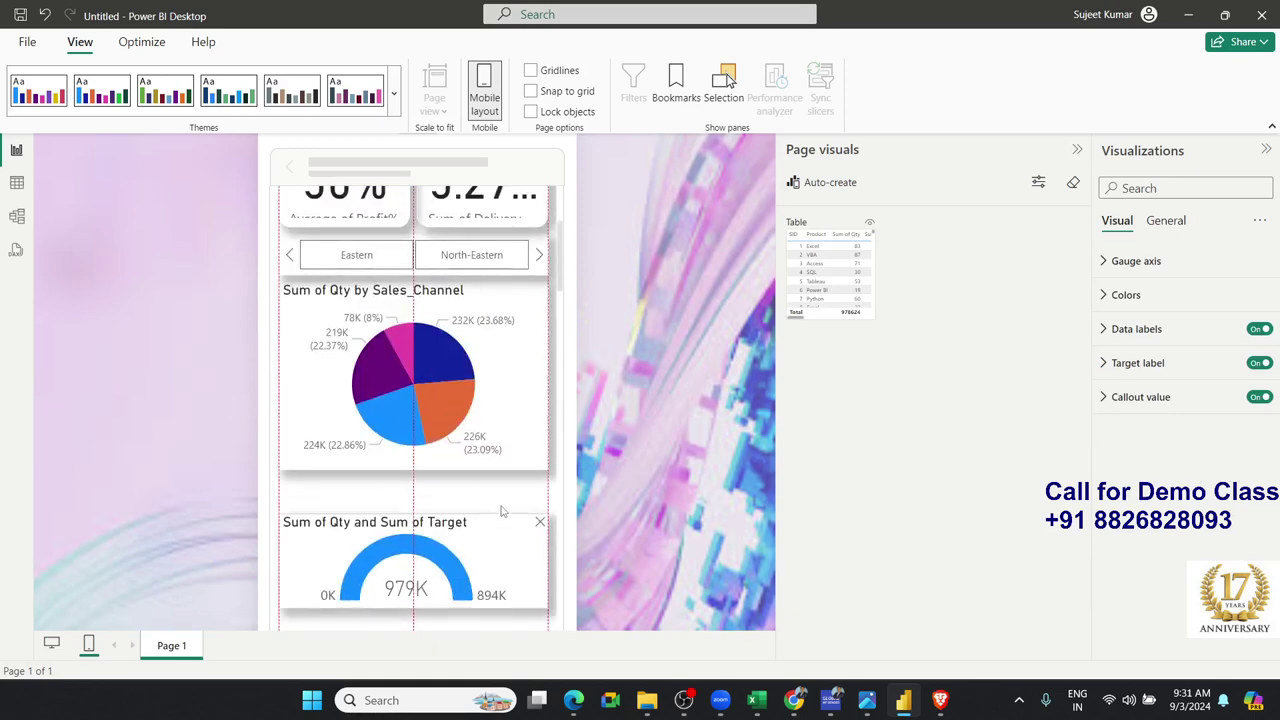
left_click_drag(502, 511, 505, 515)
scroll(523, 550, "down", 2)
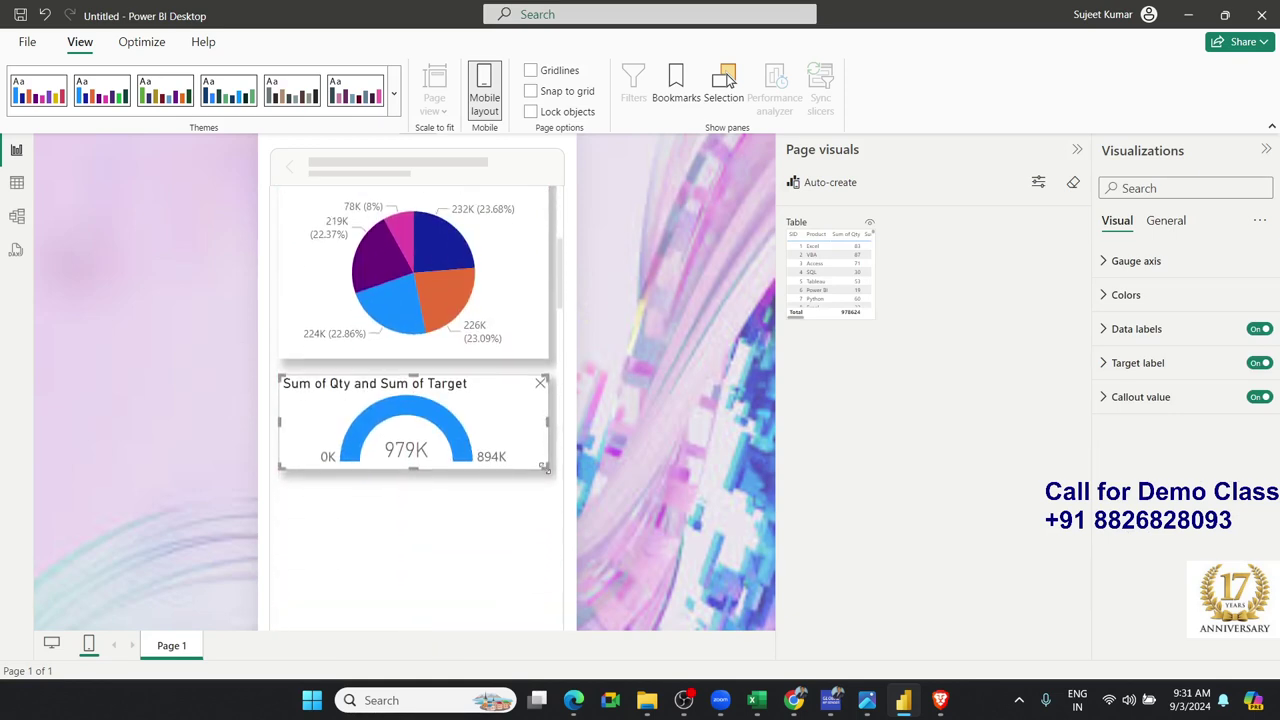
left_click_drag(545, 467, 545, 548)
scroll(536, 510, "up", 2)
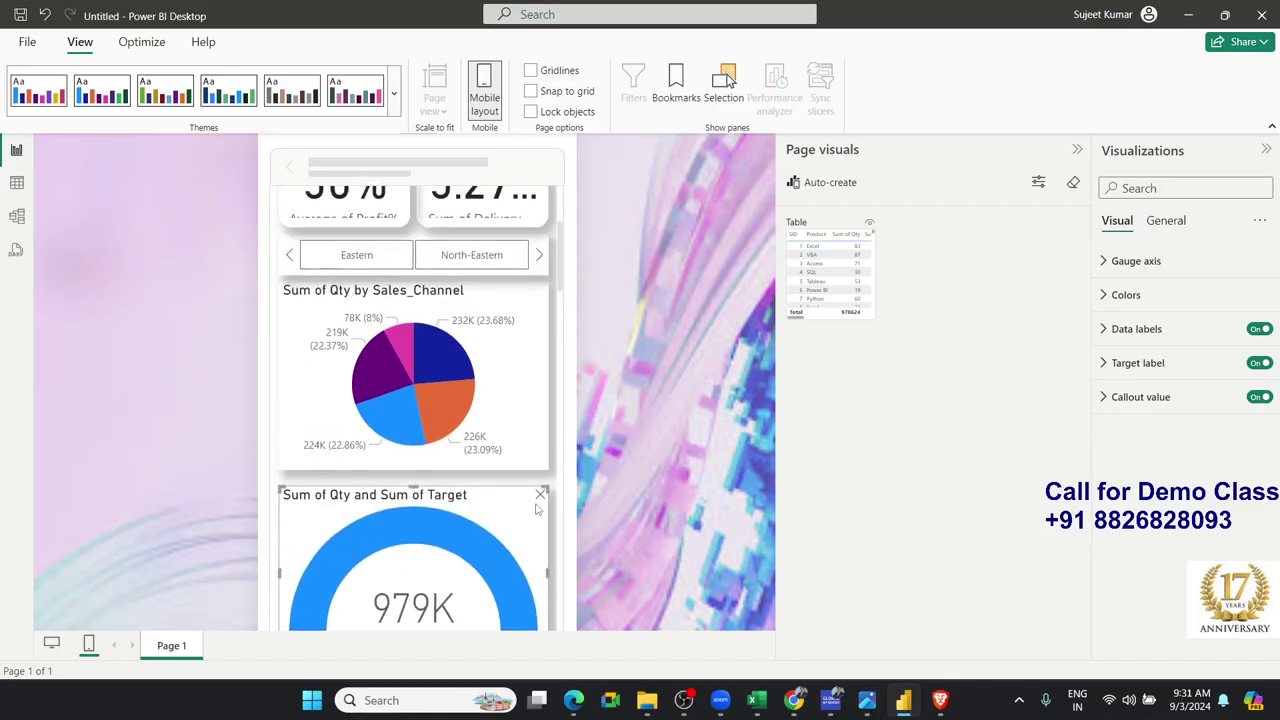
scroll(536, 510, "up", 4)
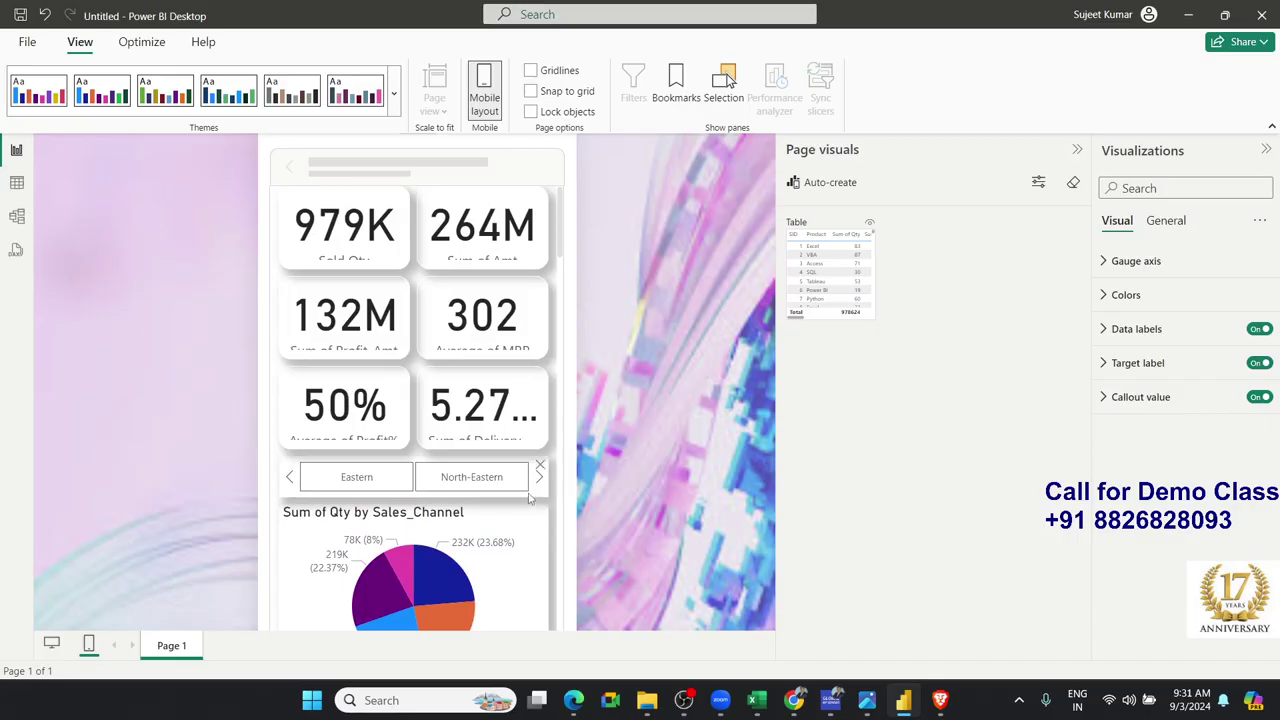
left_click(538, 487)
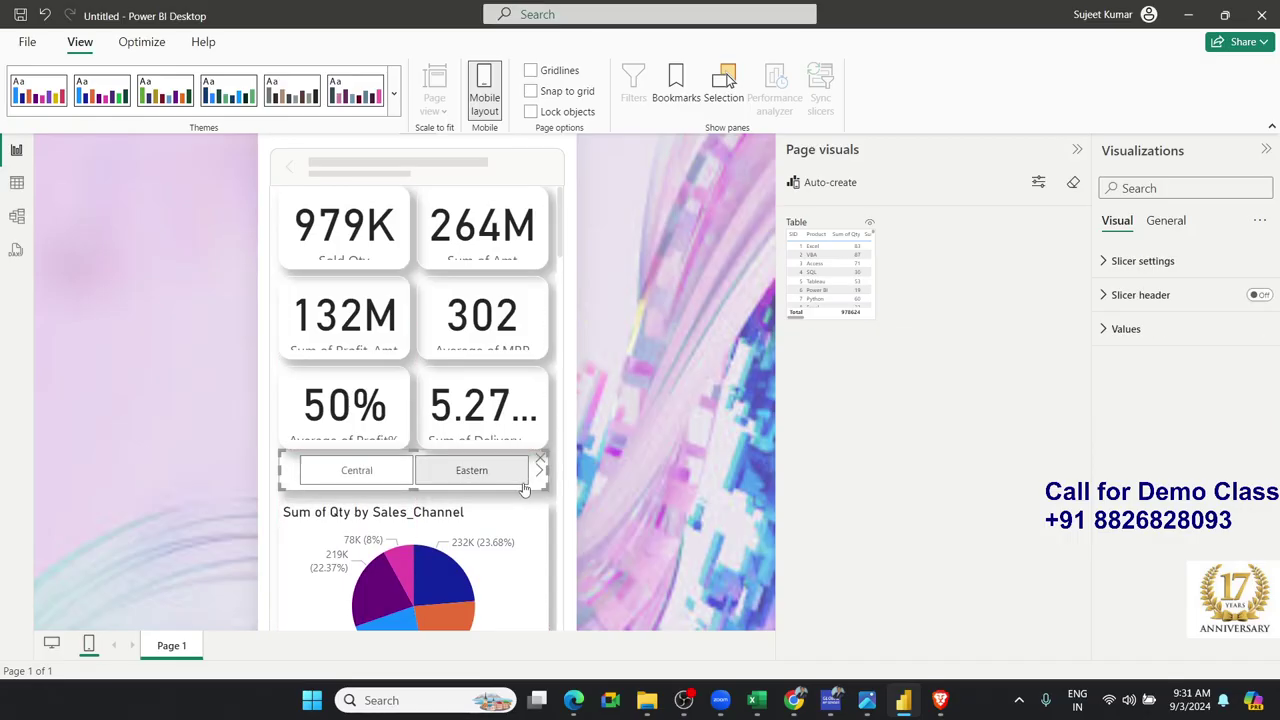
scroll(530, 470, "down", 8)
scroll(529, 471, "up", 8)
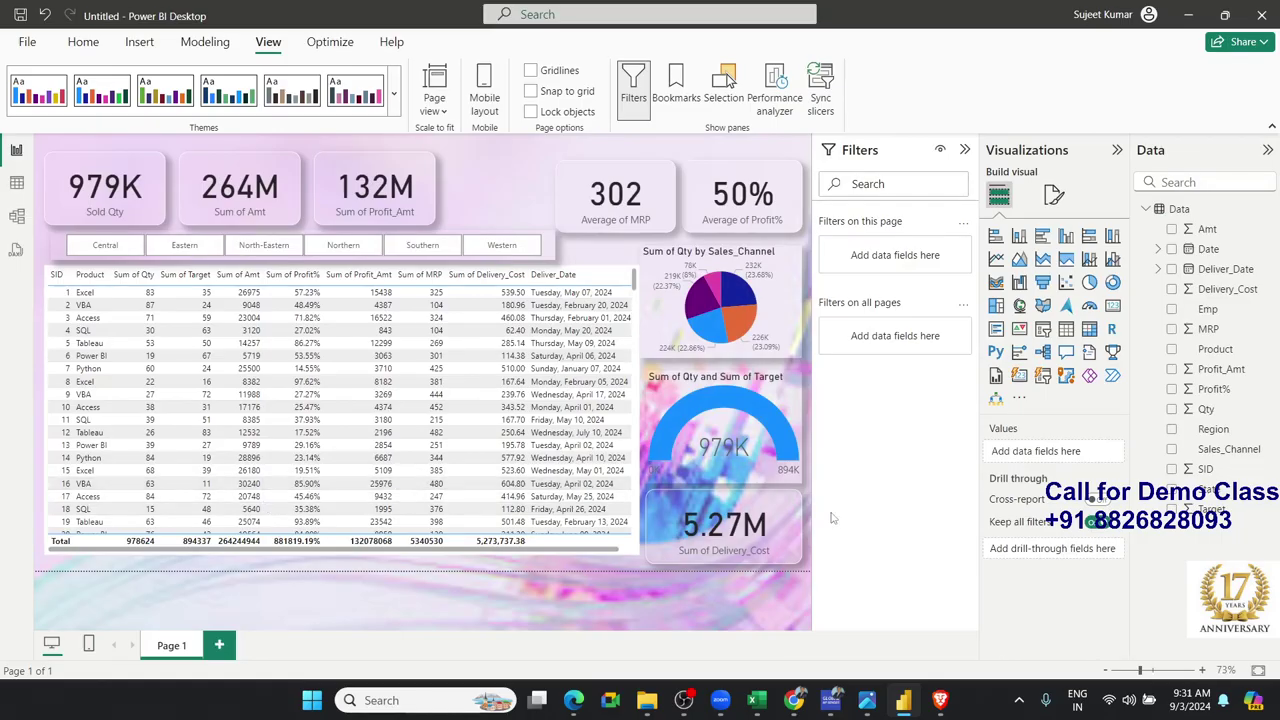
Start saving the report, entering 1st-Dashboard as the file name
key("ctrl+s")
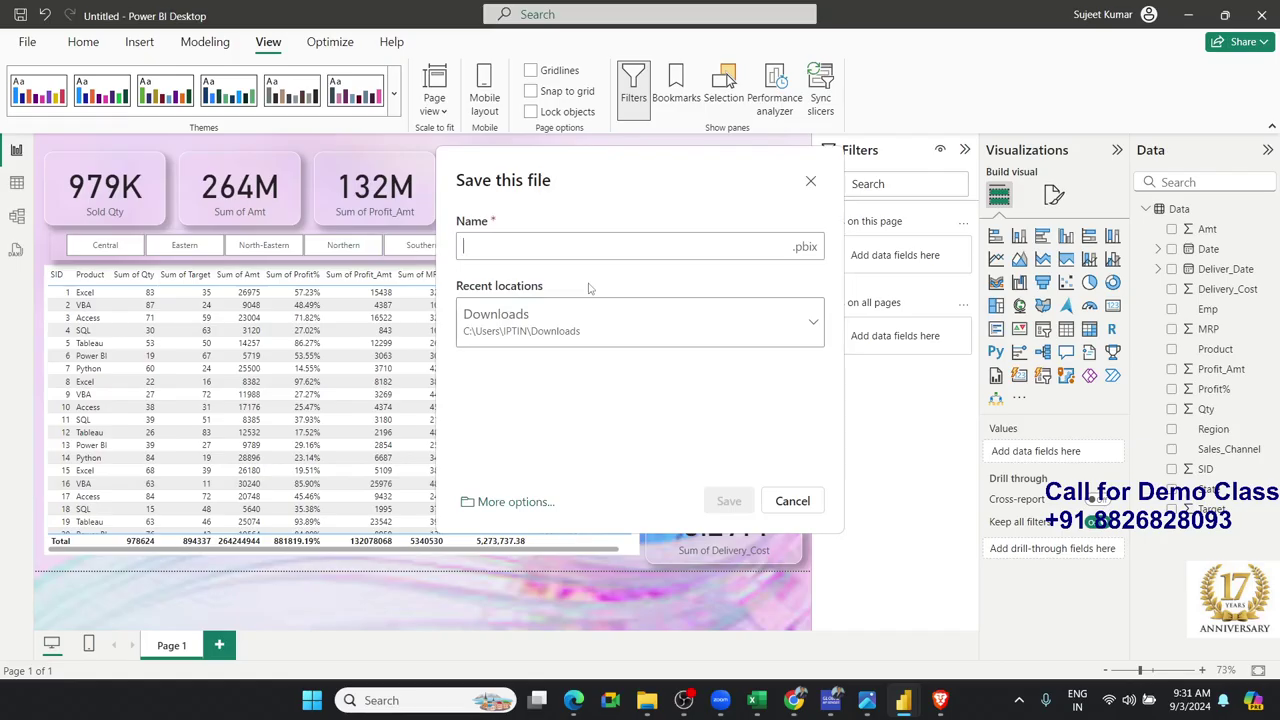
type("1ST-DAshboard")
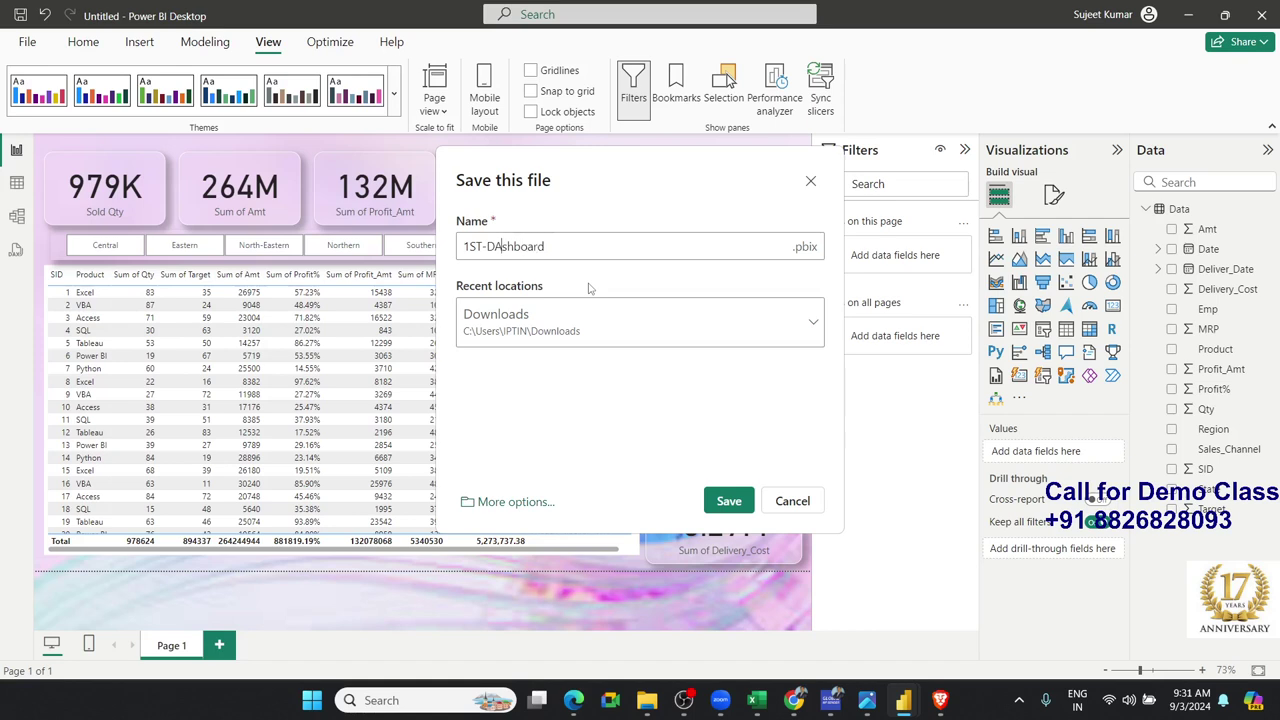
key("BackSpace")
type("a")
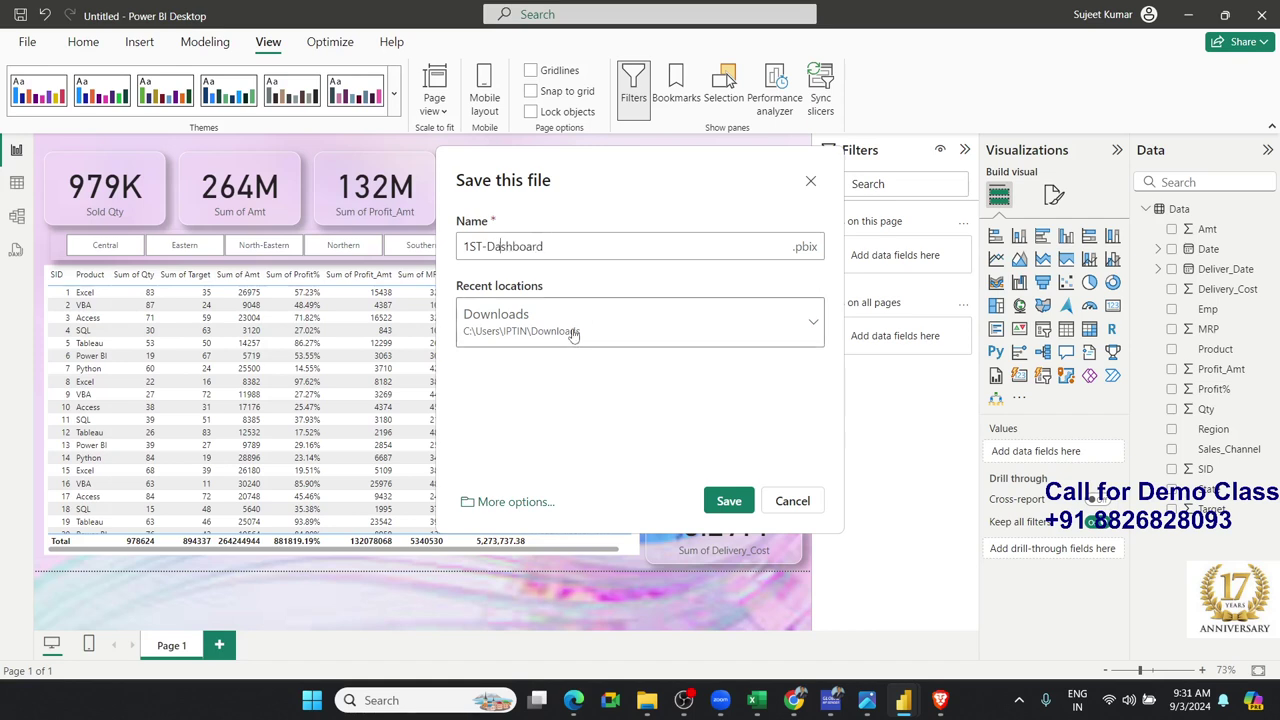
left_click(574, 333)
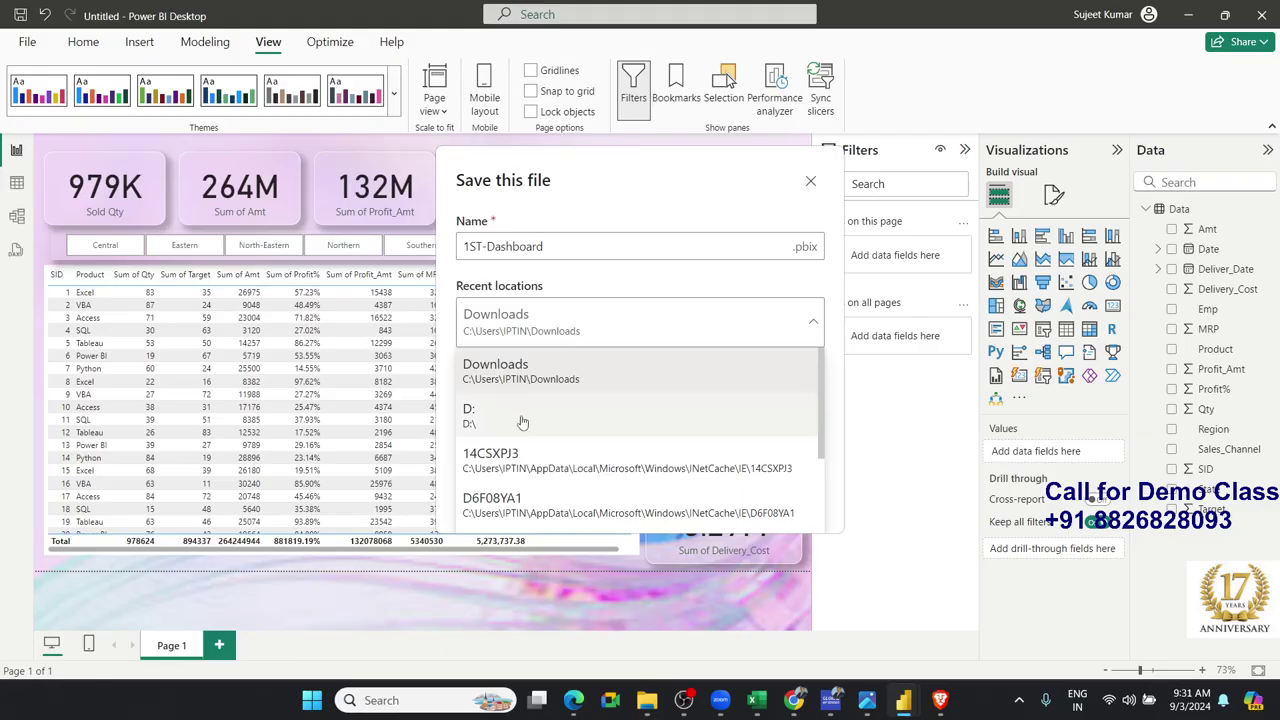
scroll(615, 410, "down", 3)
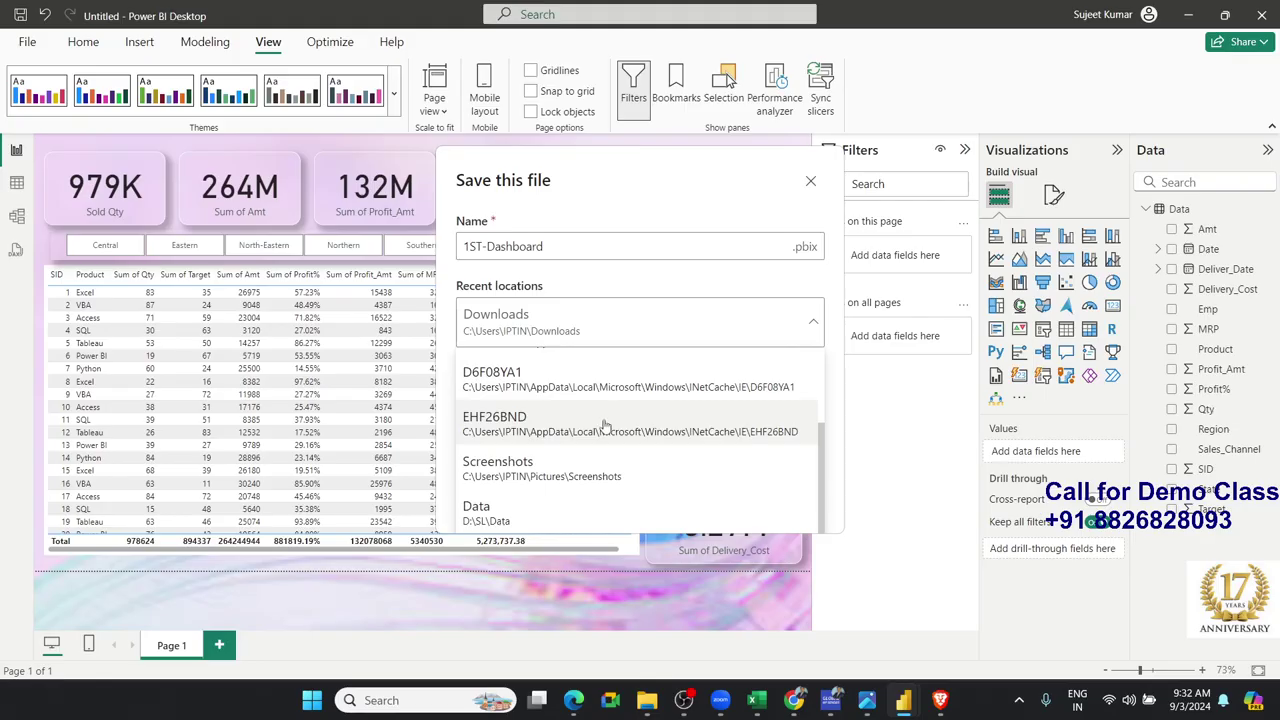
scroll(554, 480, "up", 3)
left_click(641, 283)
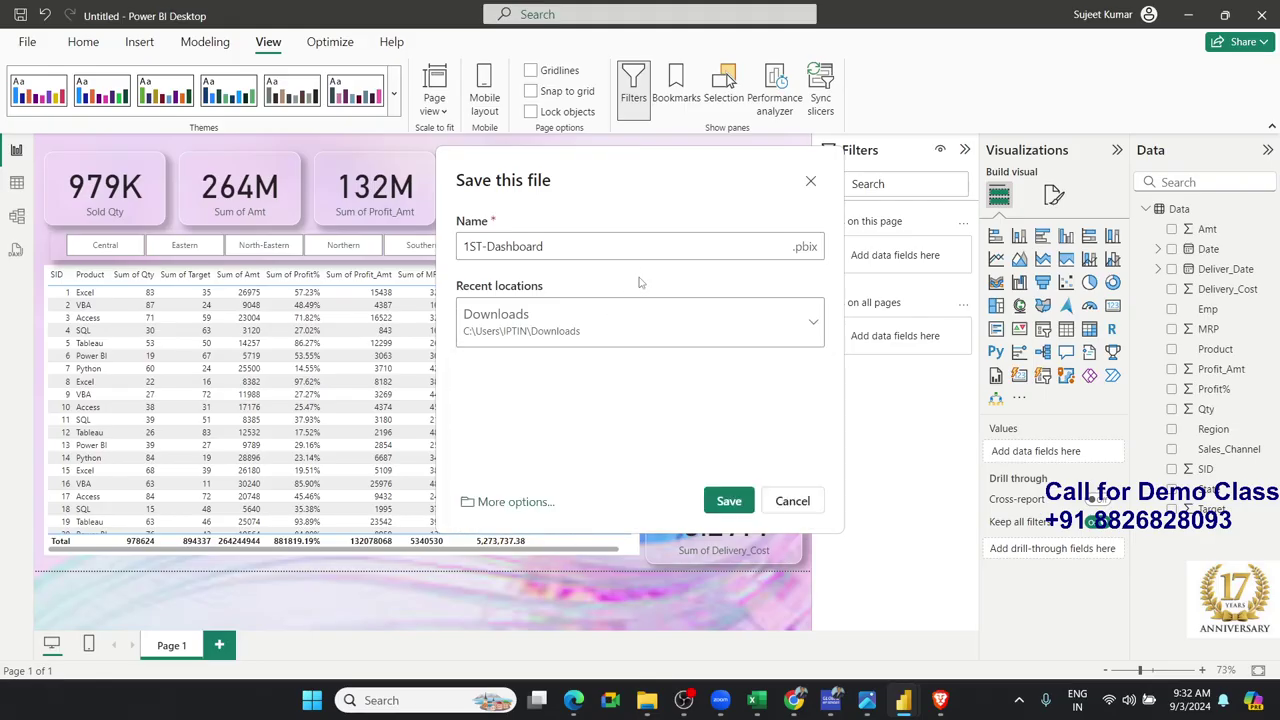
Browse this device to E:\Power_BI\Final and save 1st-Dashboard there
left_click(514, 503)
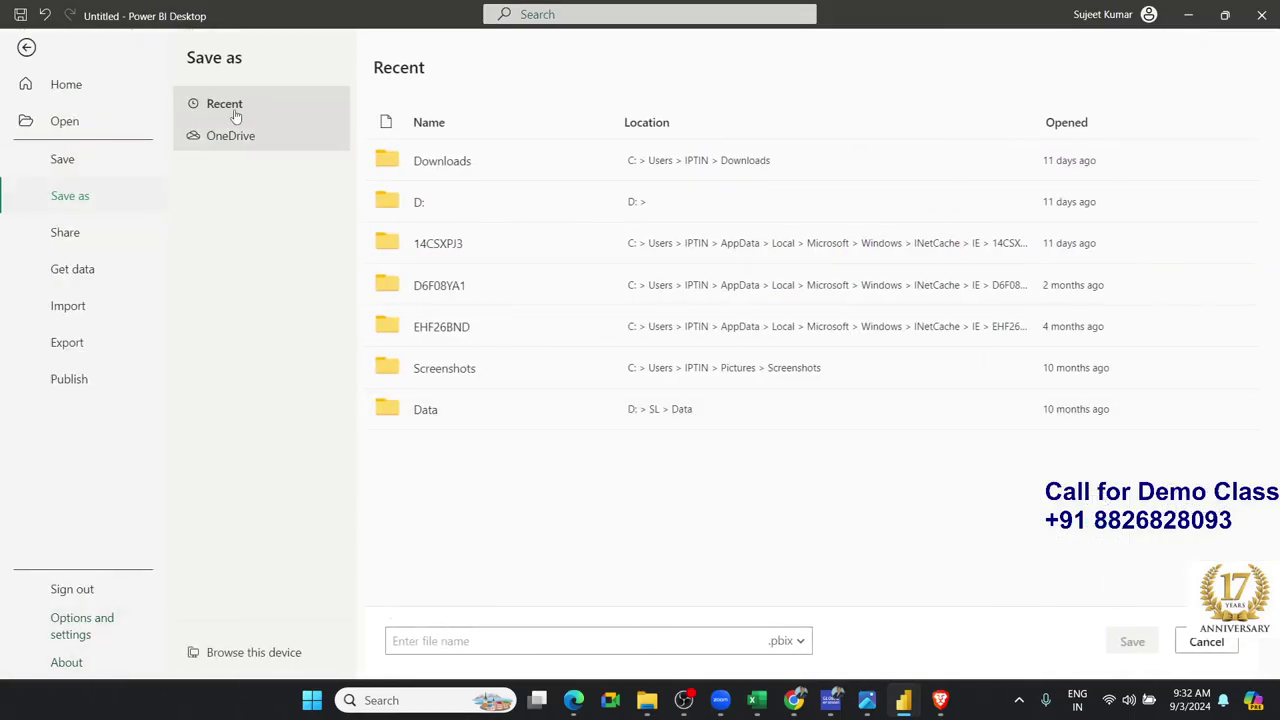
left_click(258, 655)
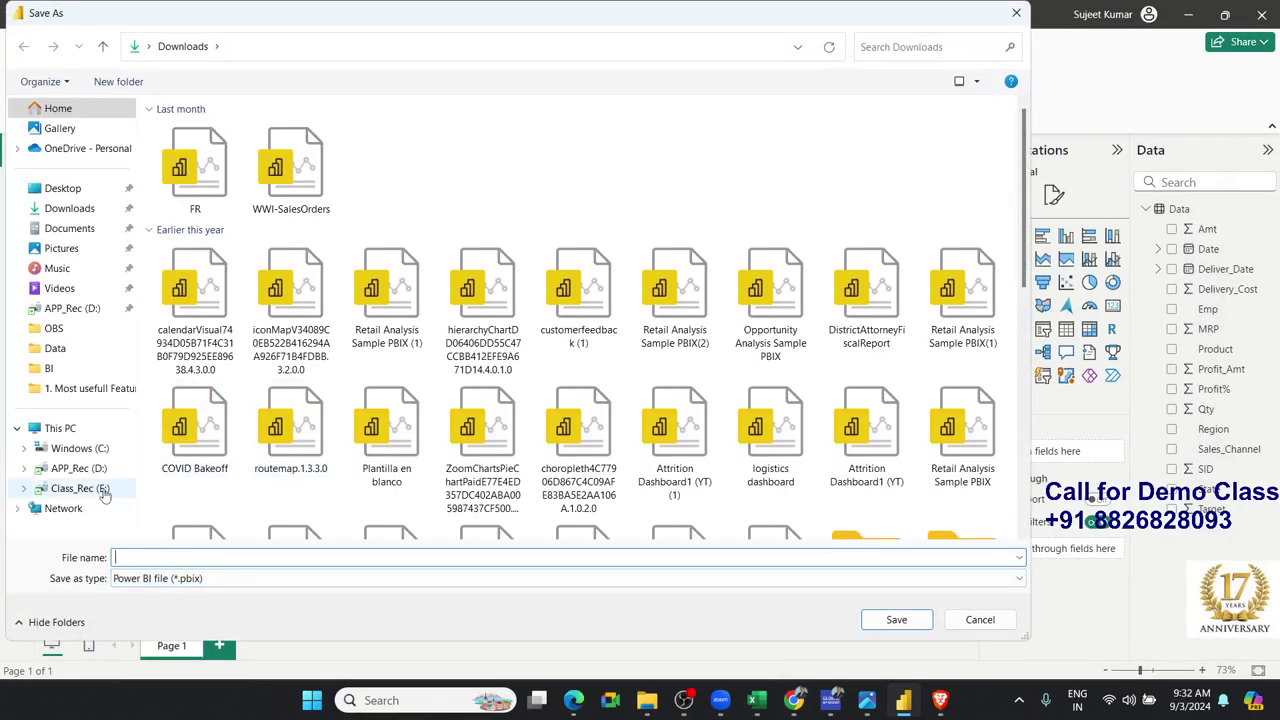
left_click(103, 490)
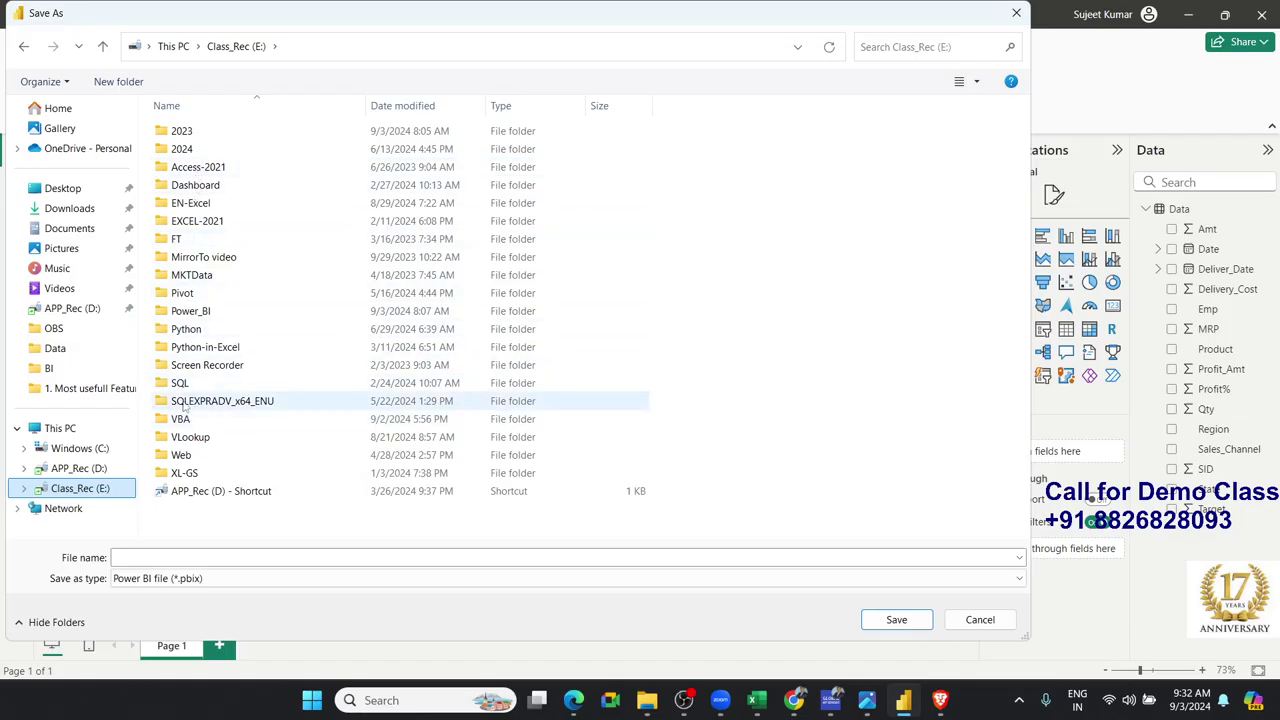
double_click(196, 312)
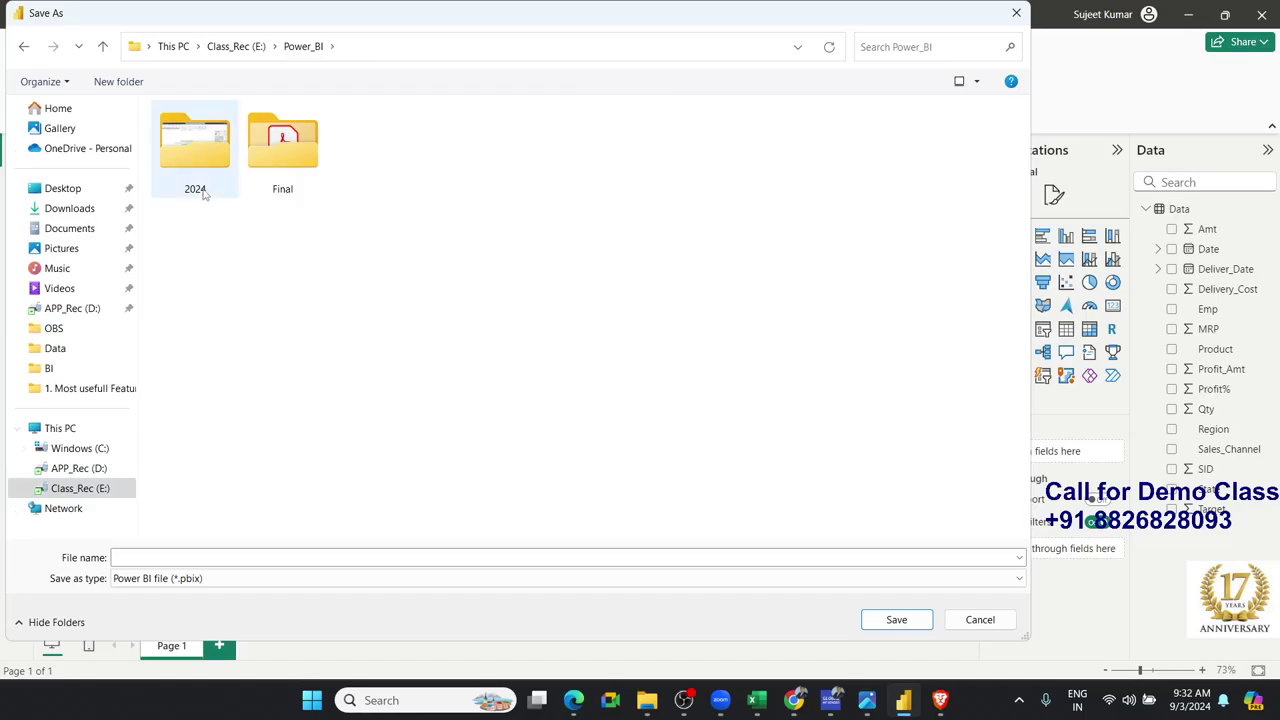
double_click(265, 175)
left_click(128, 558)
type("1st-Dashboard")
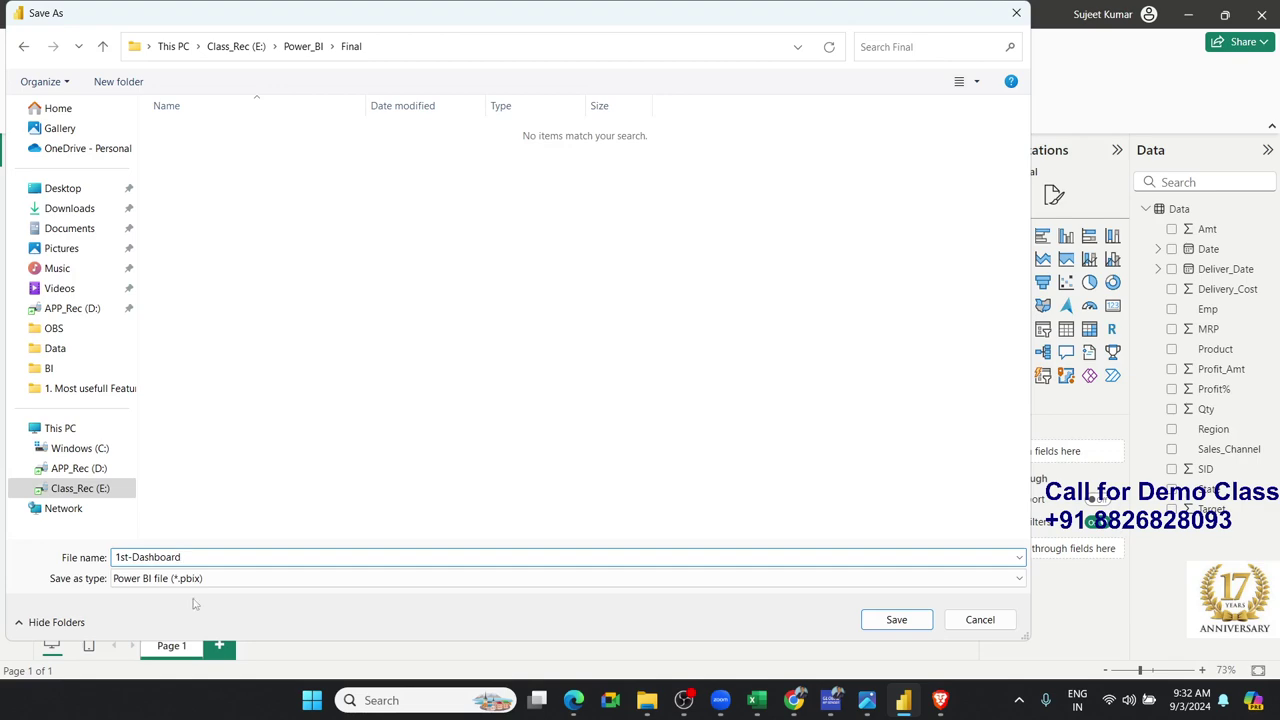
left_click(897, 621)
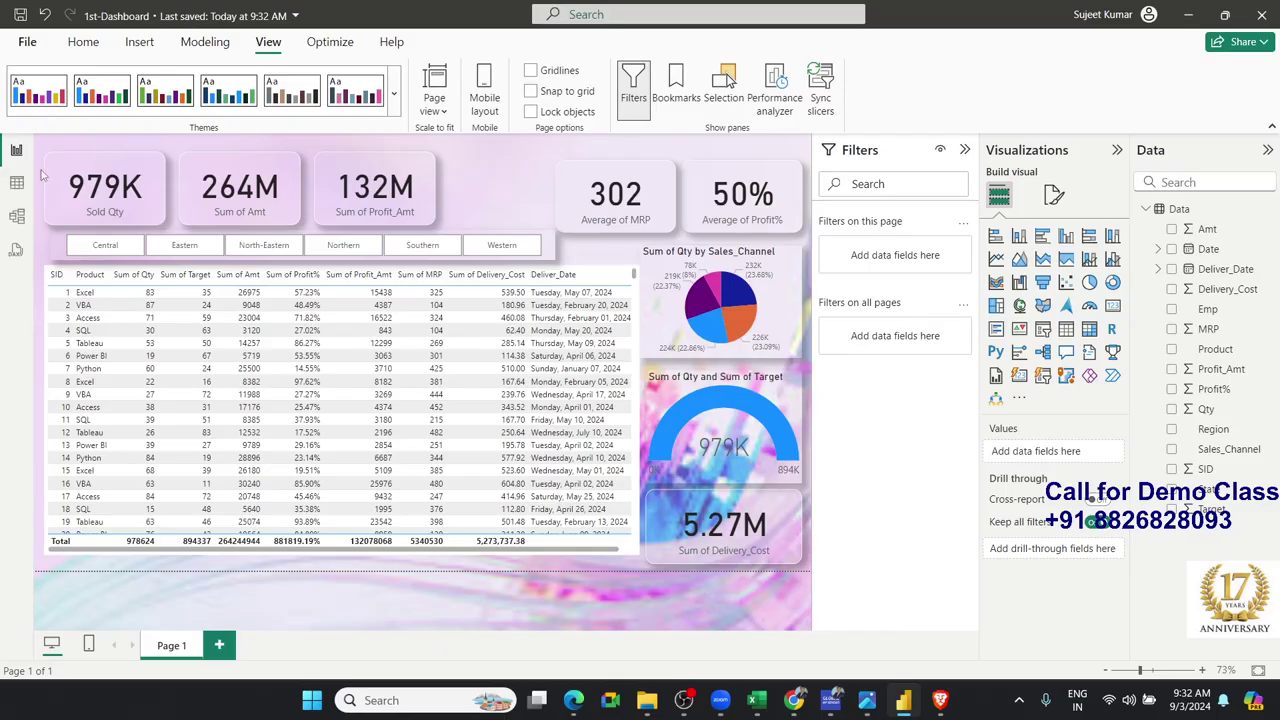
Publish 1st-Dashboard.pbix to My workspace in the Power BI service
left_click(83, 41)
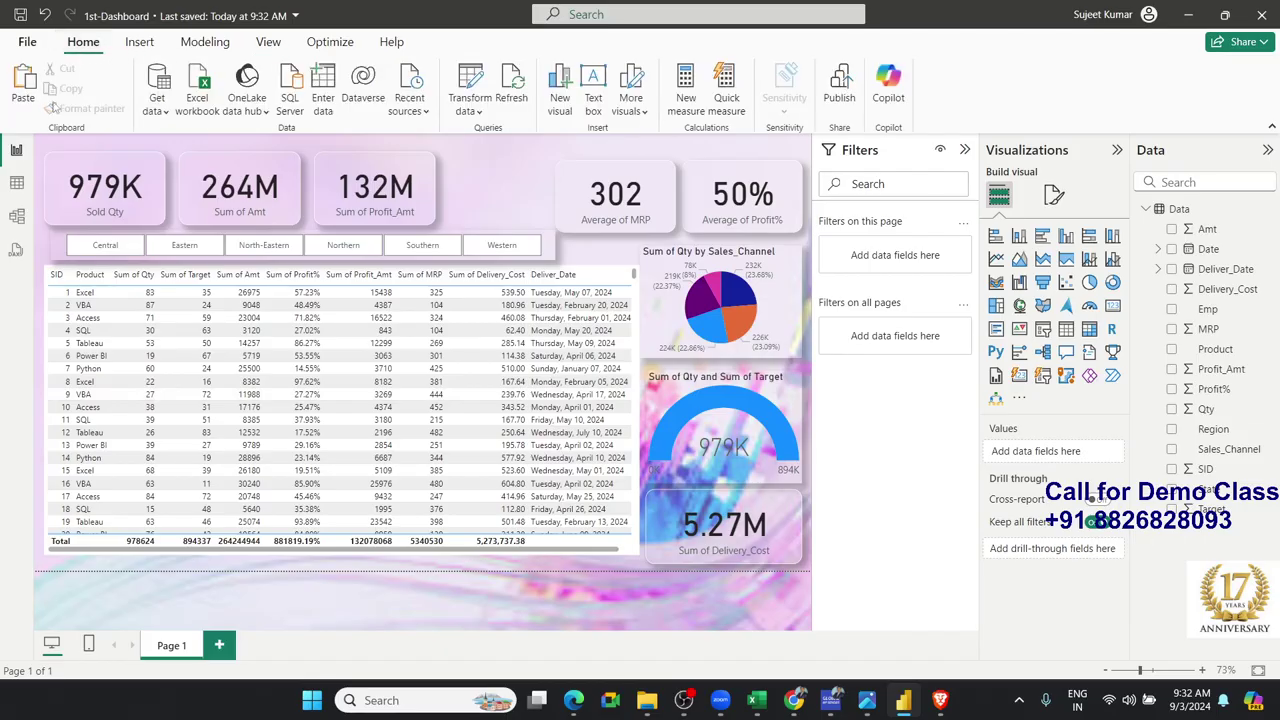
left_click(841, 100)
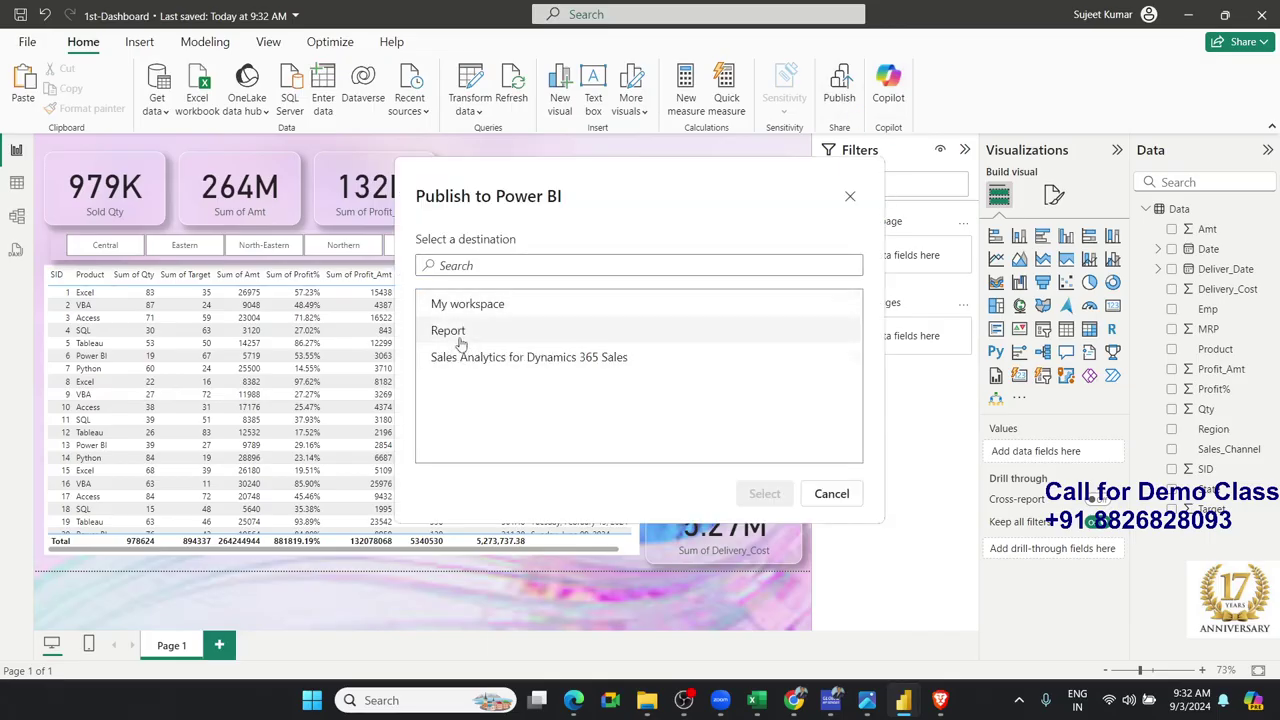
left_click(504, 306)
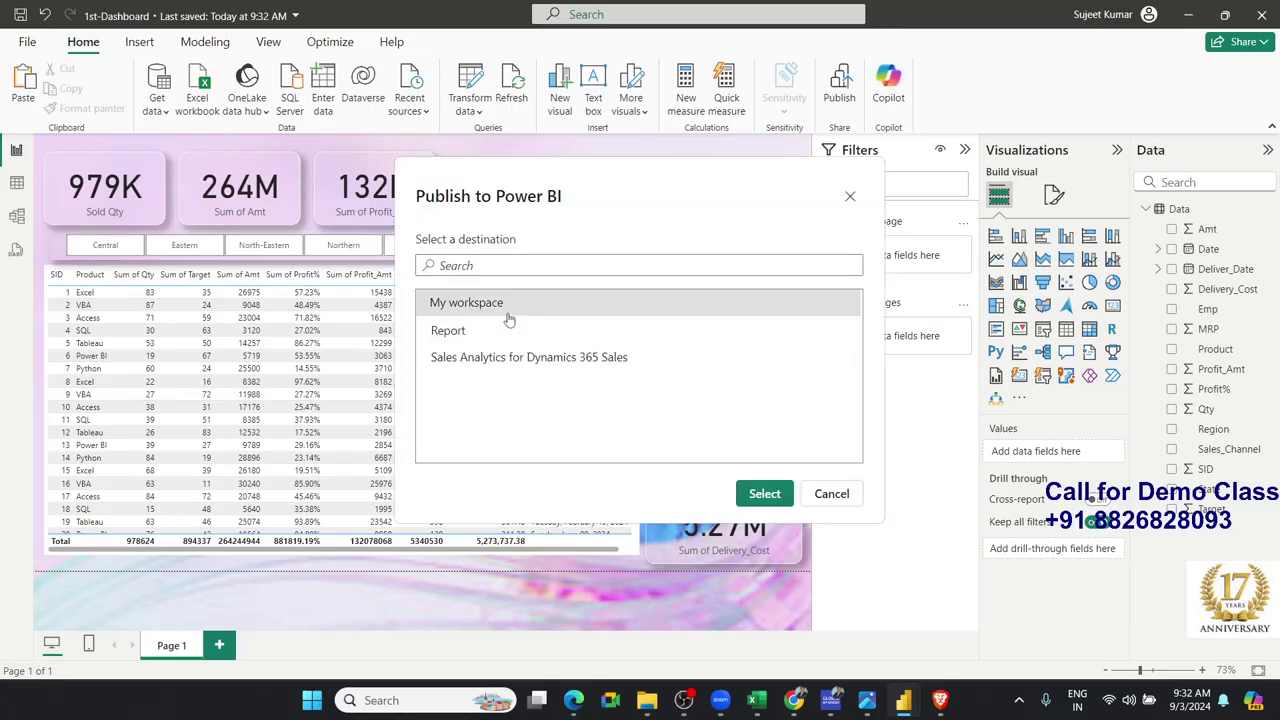
left_click(764, 498)
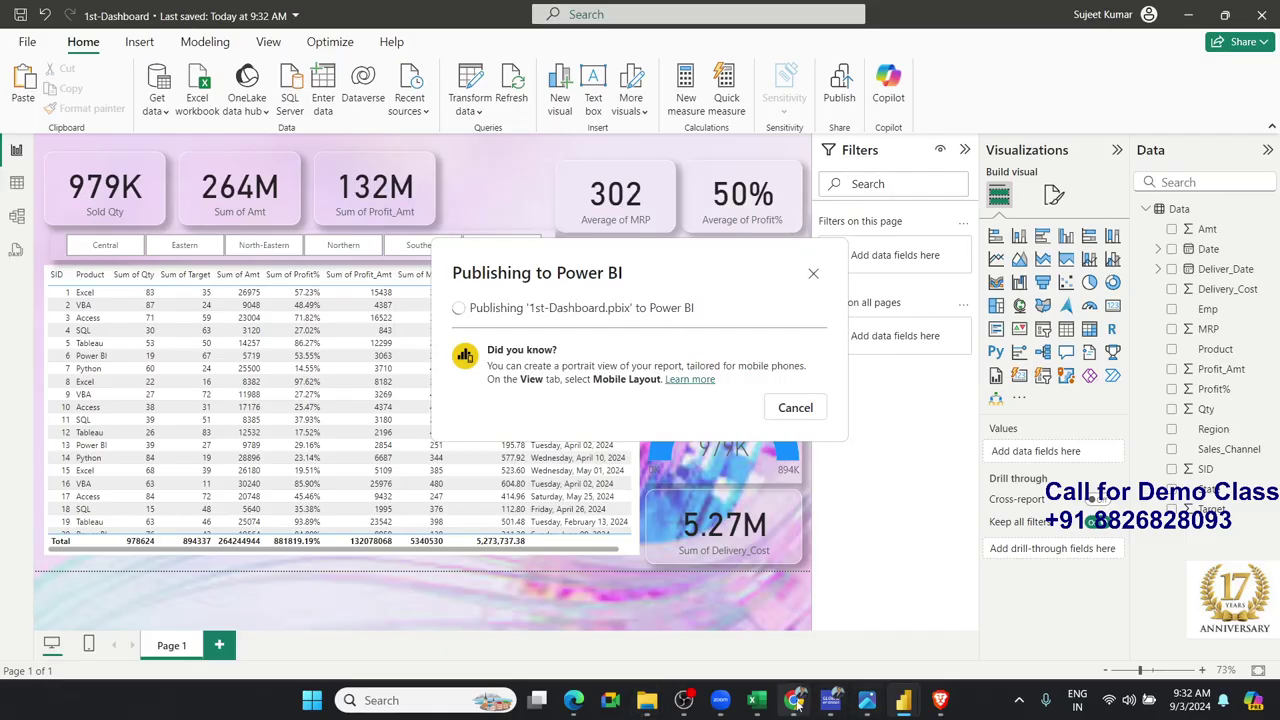
mouse_move(795, 702)
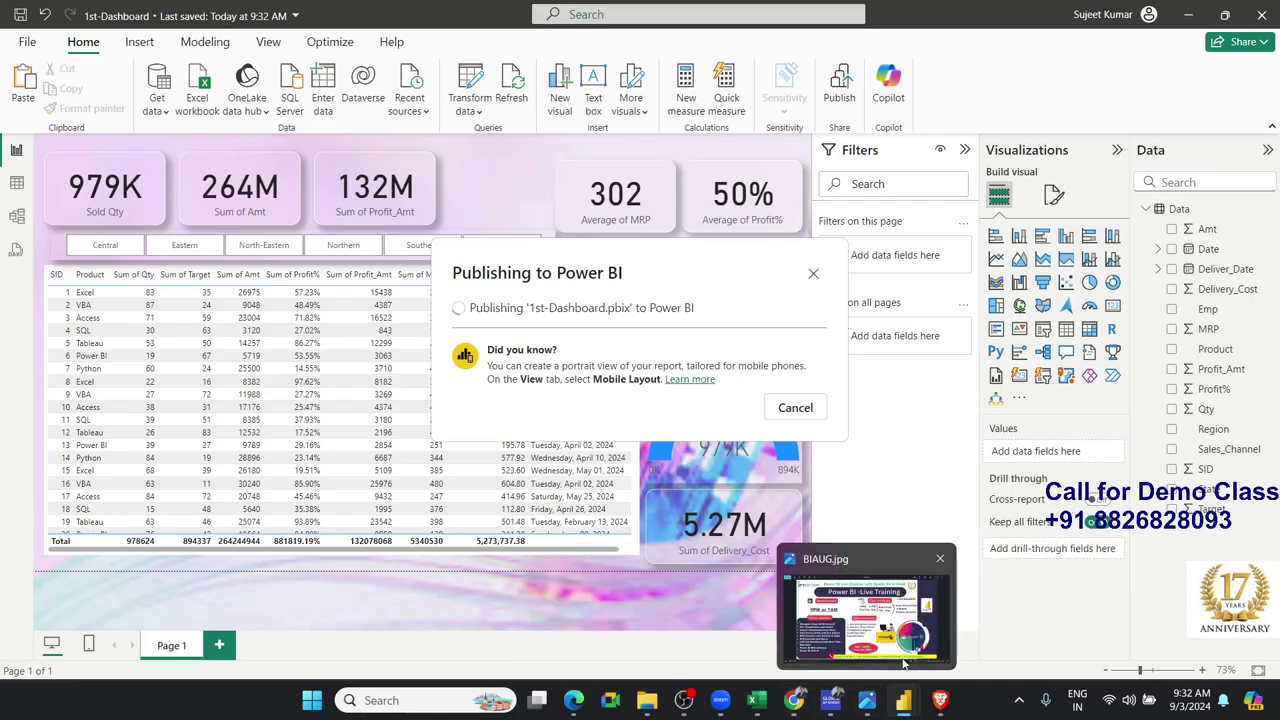
Load the Power BI service home page (app.powerbi.com) in a new Chrome tab
left_click(975, 610)
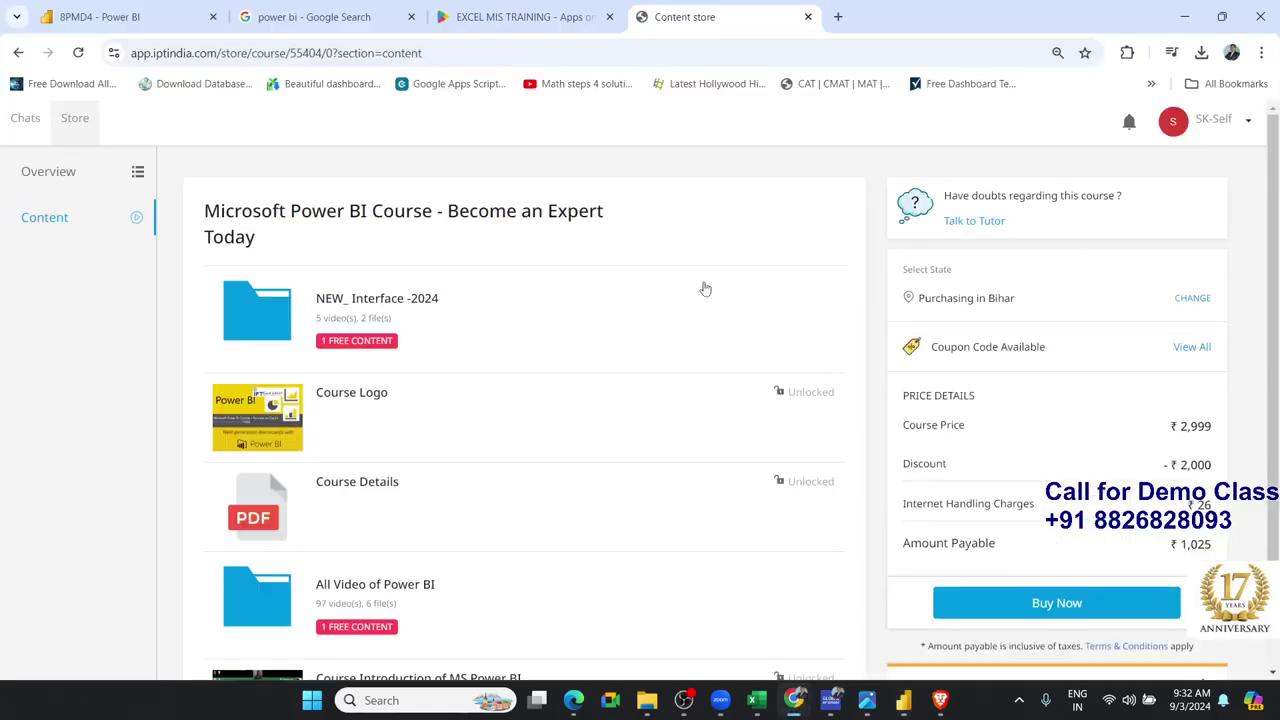
left_click(839, 17)
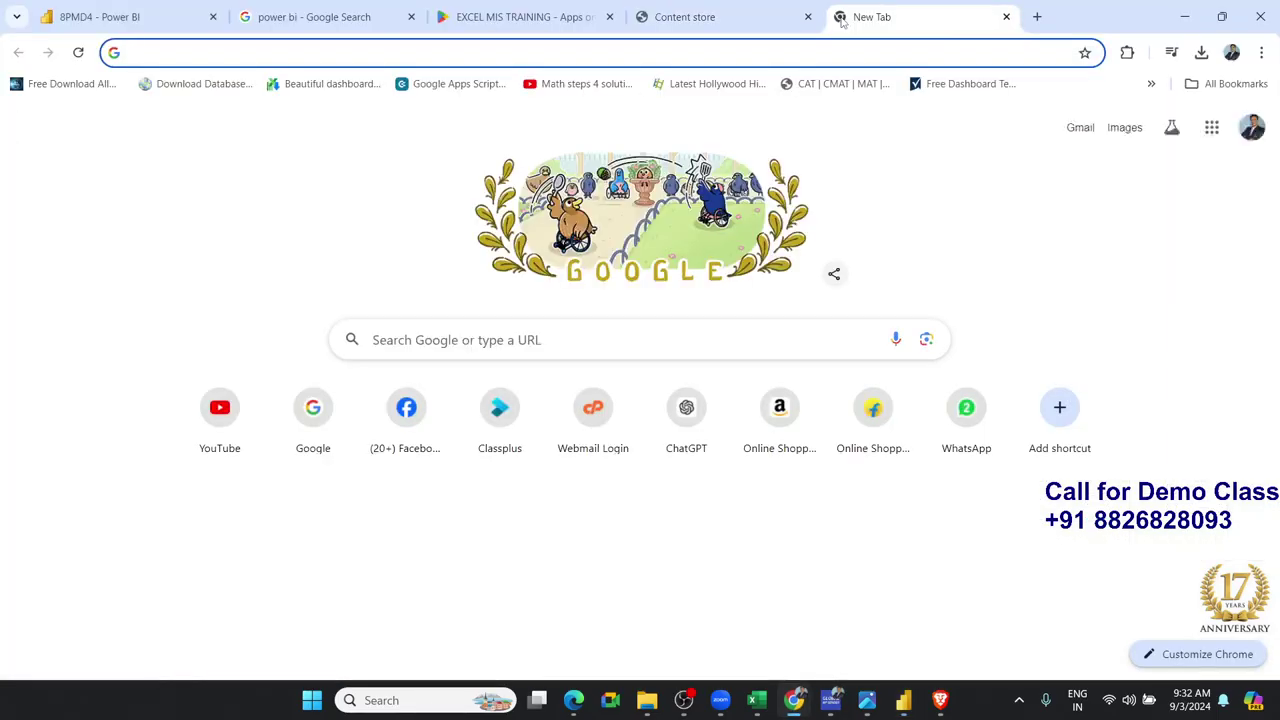
type("ap")
key("Return")
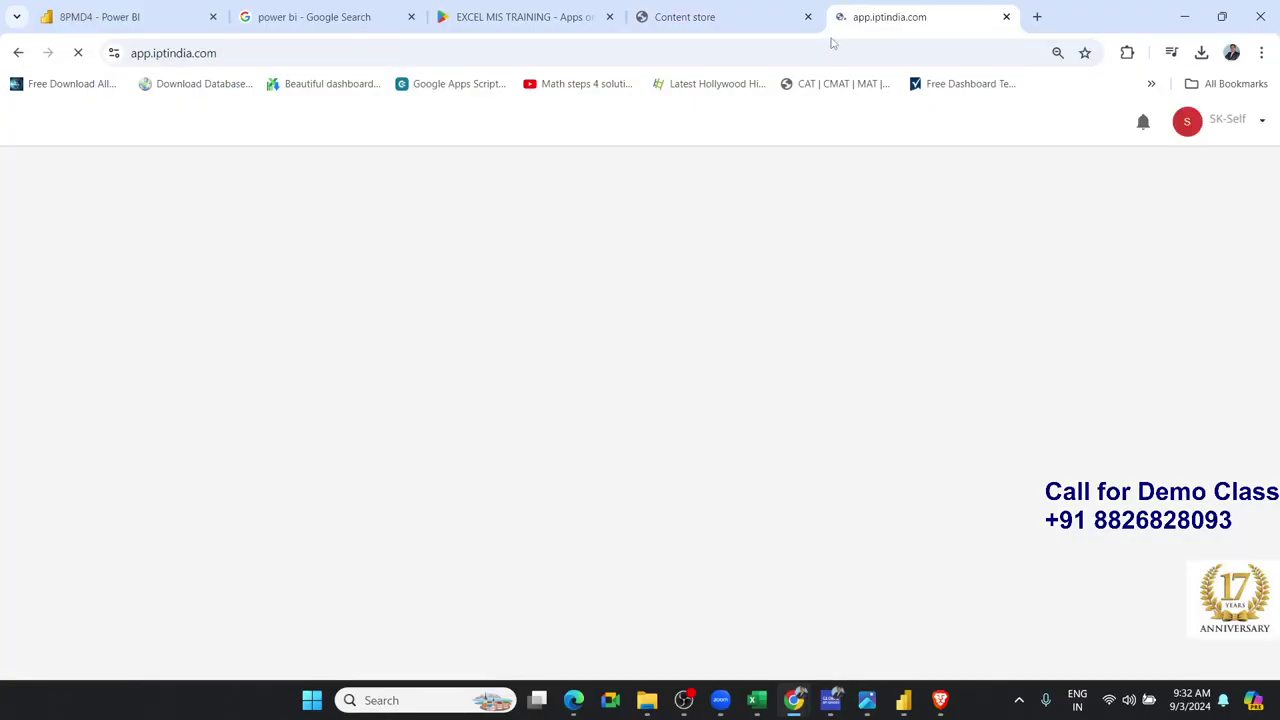
left_click(831, 47)
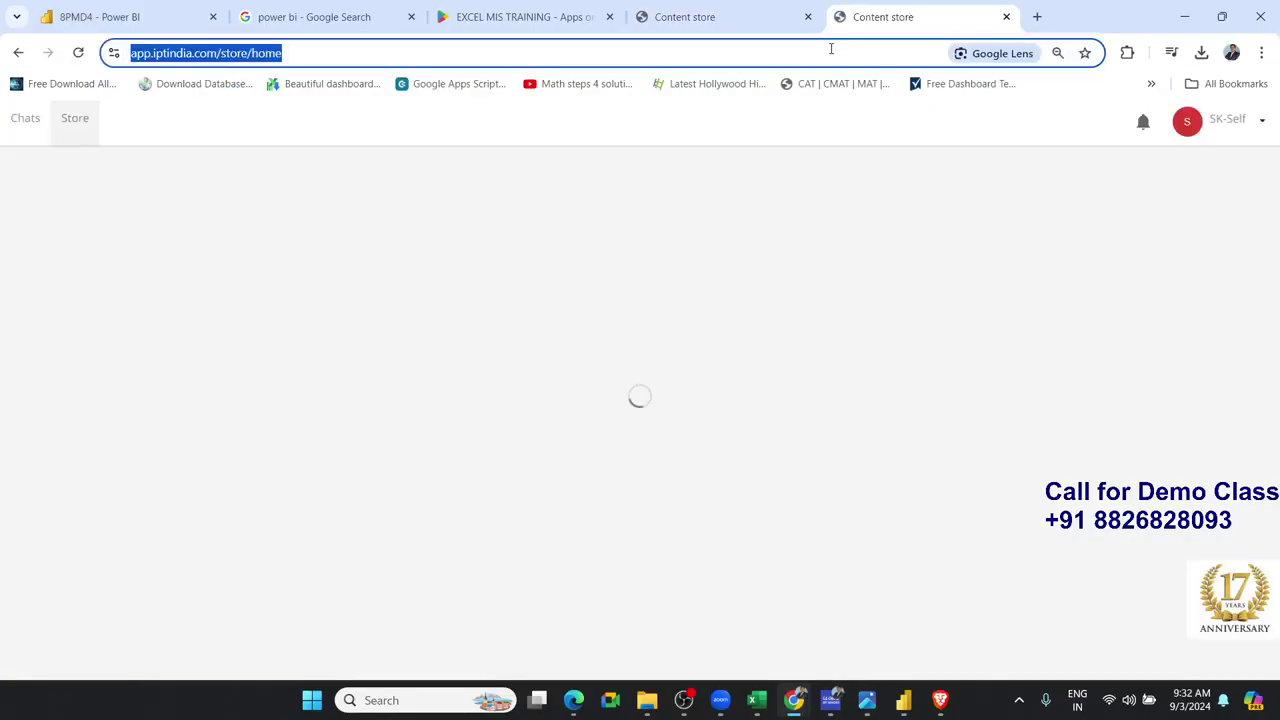
type("app.powerbi.com")
key("Return")
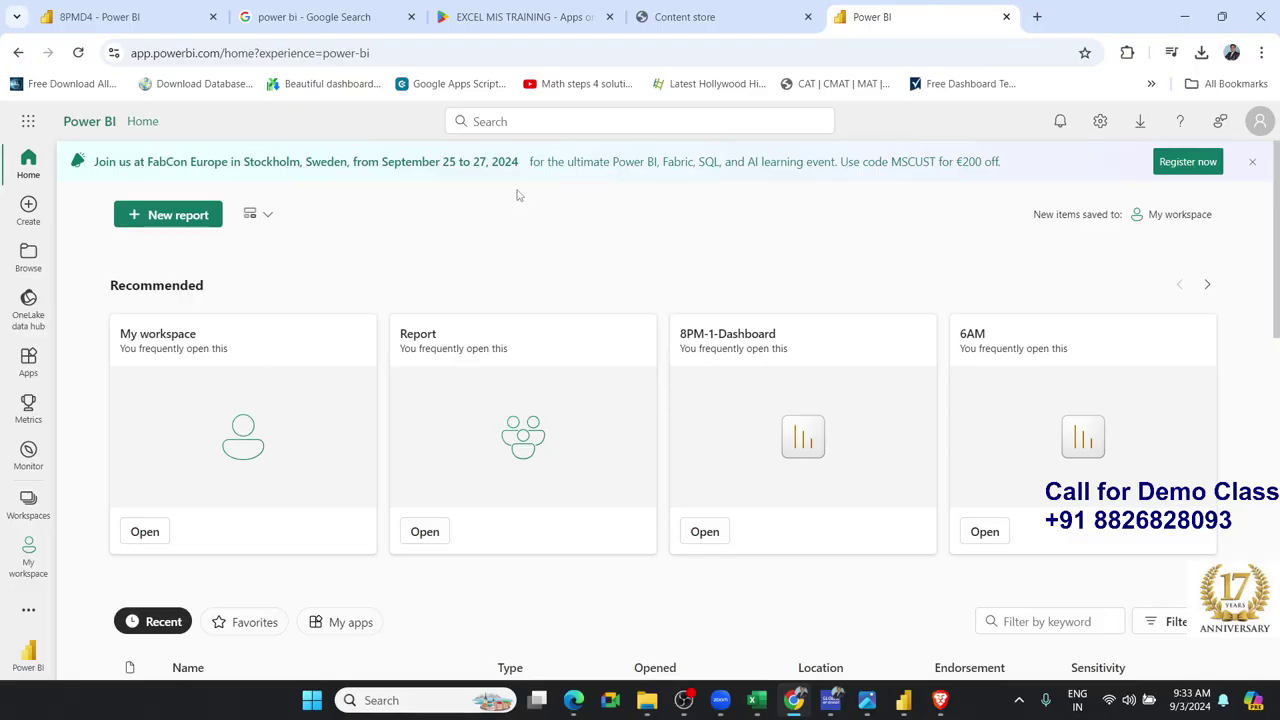
View the signed-in account's profile details, then switch to the Brave browser window
scroll(752, 262, "down", 4)
scroll(757, 257, "up", 4)
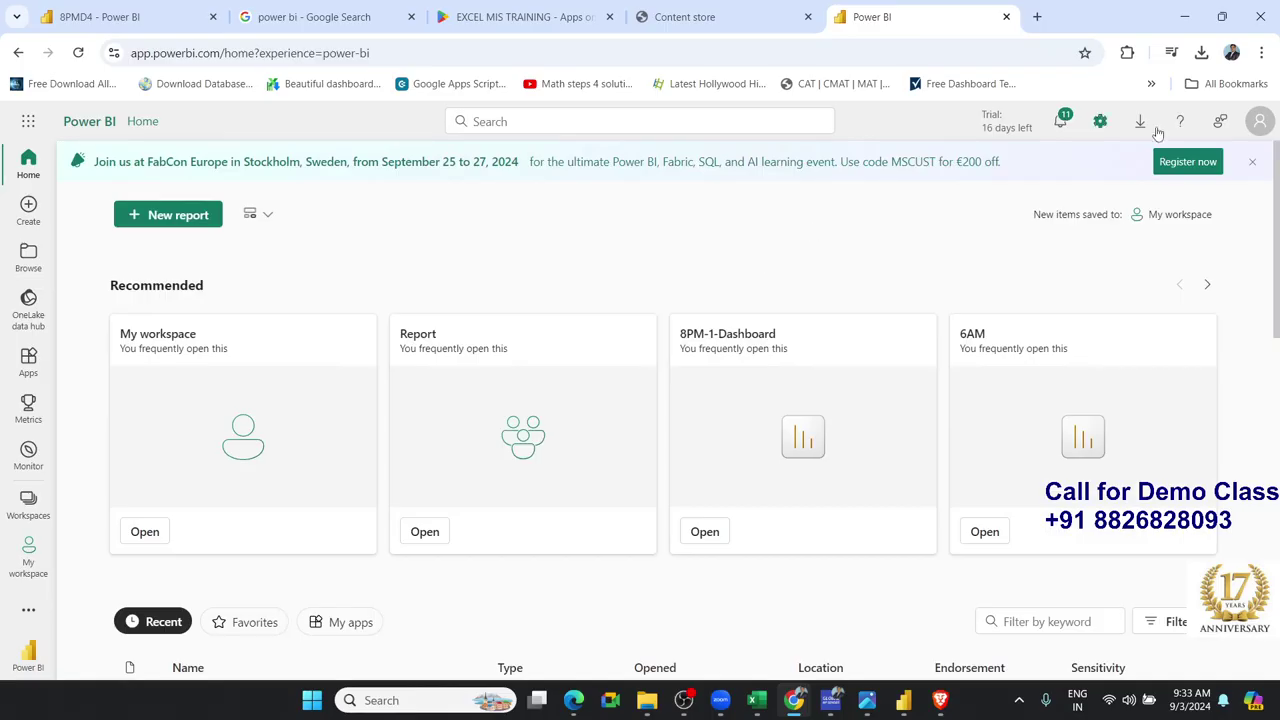
left_click(1258, 122)
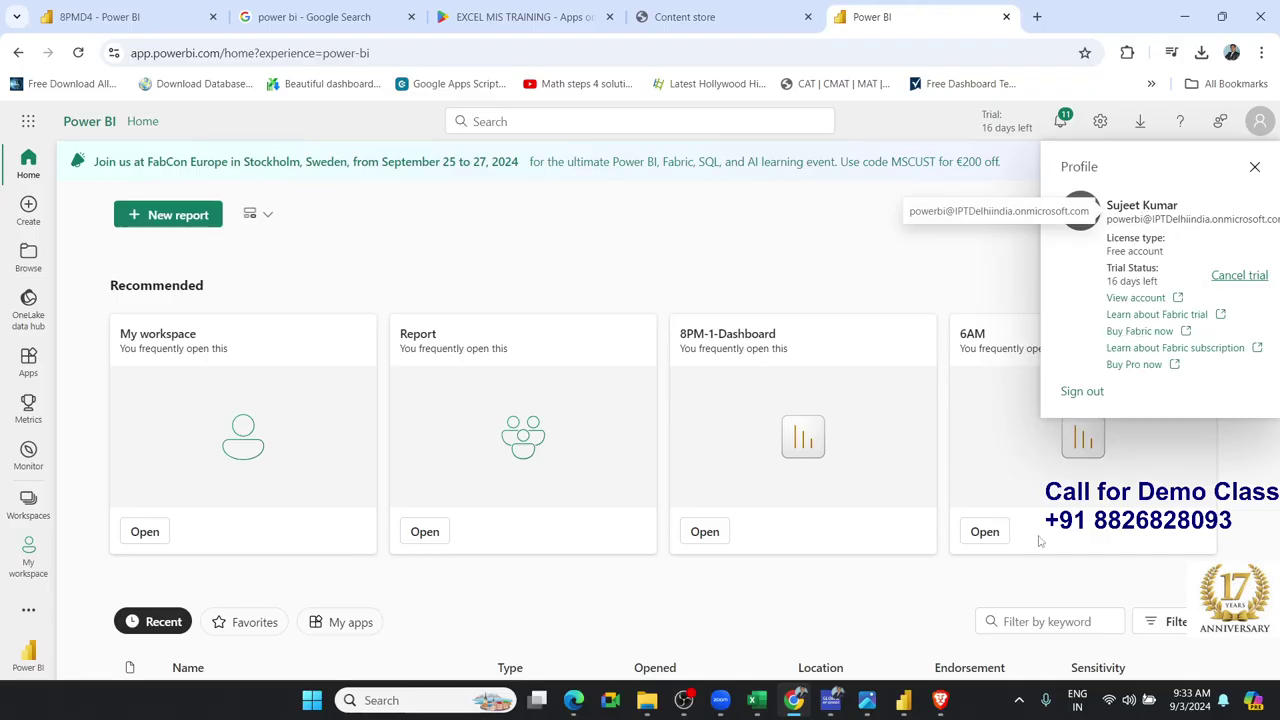
left_click(941, 698)
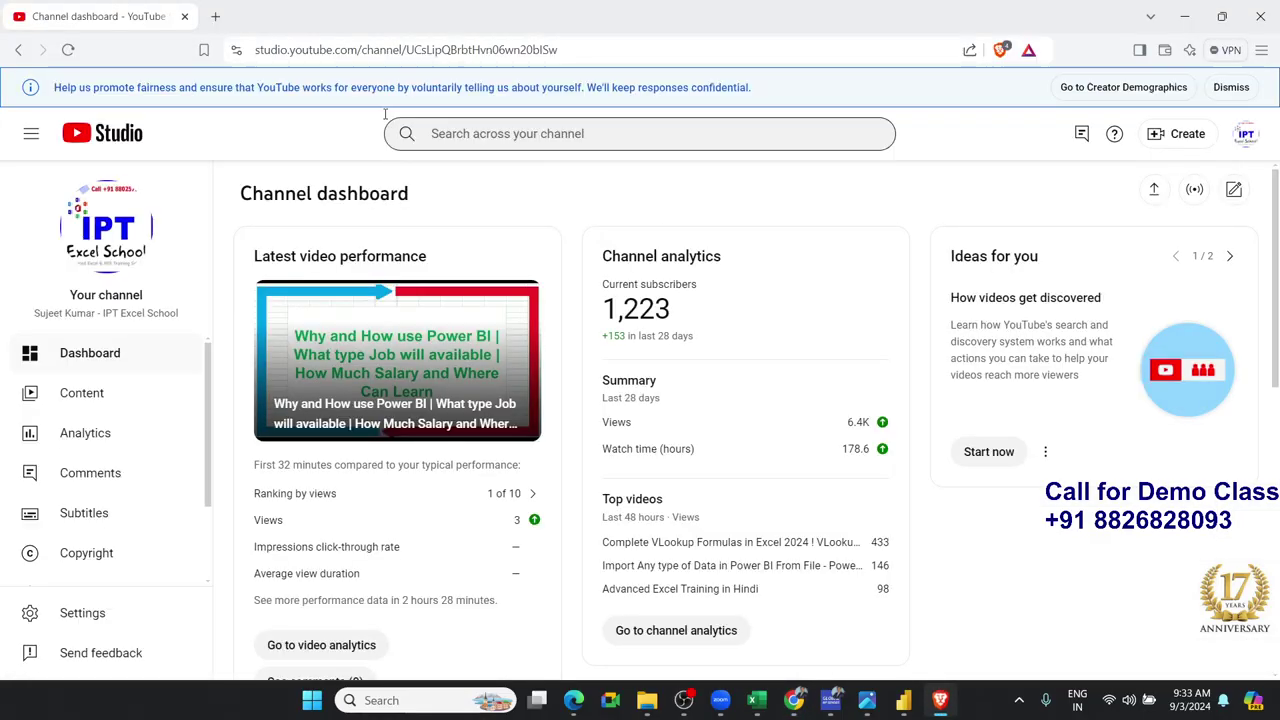
Search the web for 'power bi' and open Microsoft's Power BI product page
left_click(216, 18)
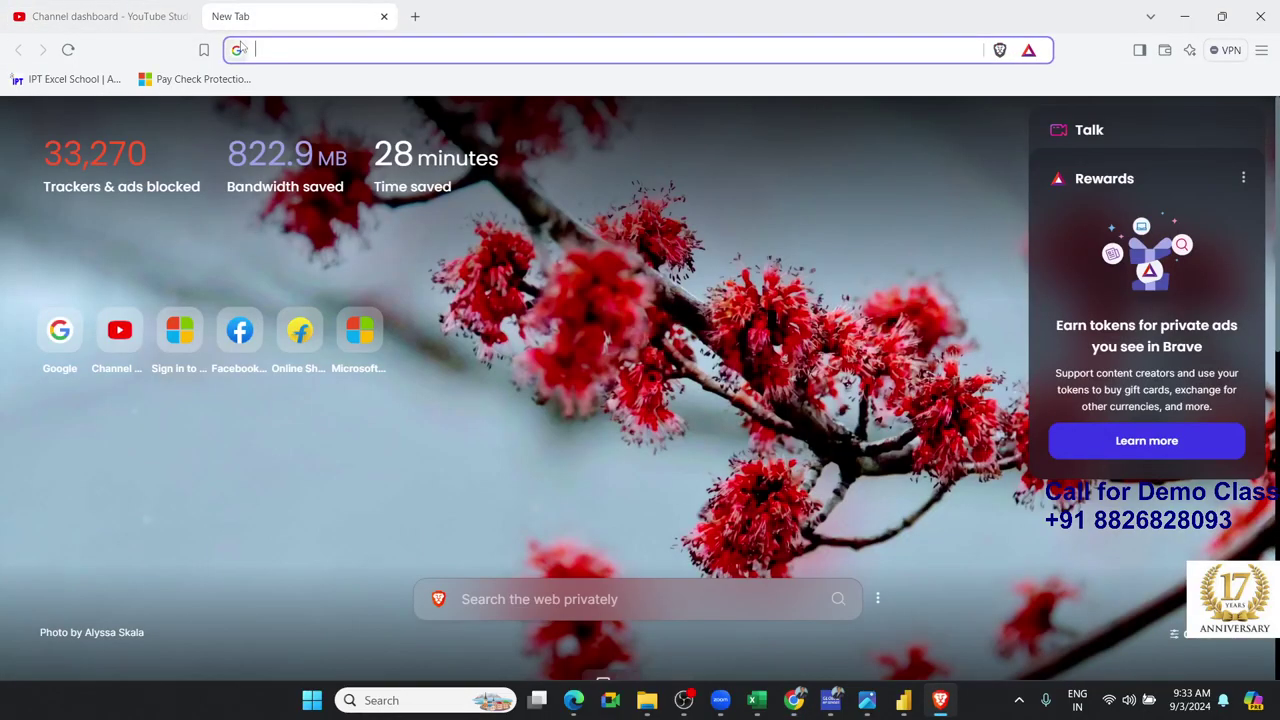
type("po")
key("Return")
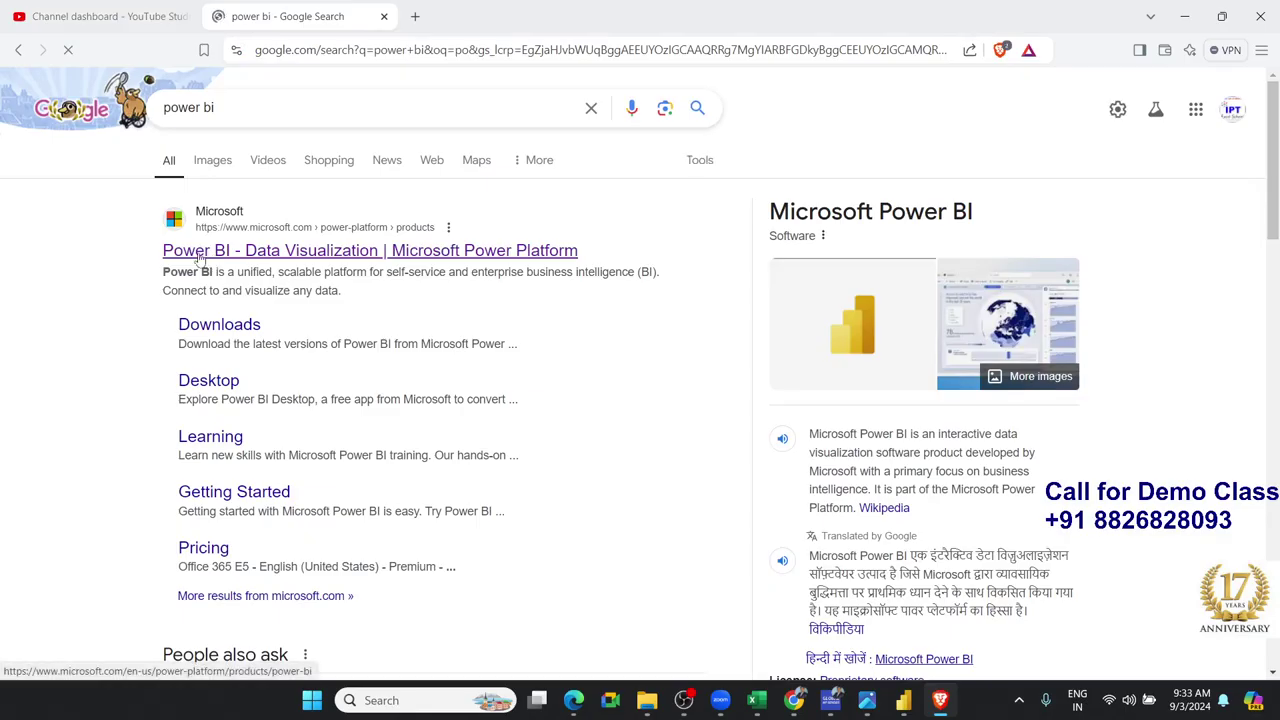
left_click(205, 256)
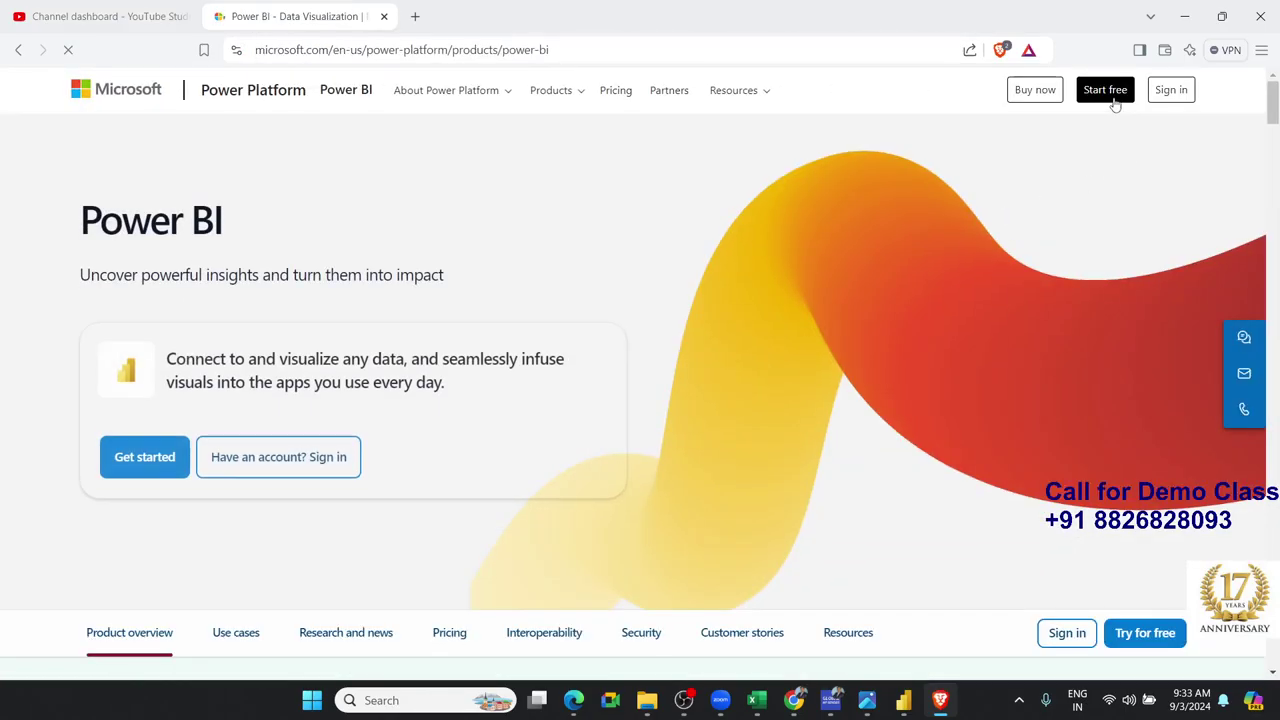
Start the free Power BI sign-up with a saved e-mail, then minimize the Brave window
left_click(1112, 96)
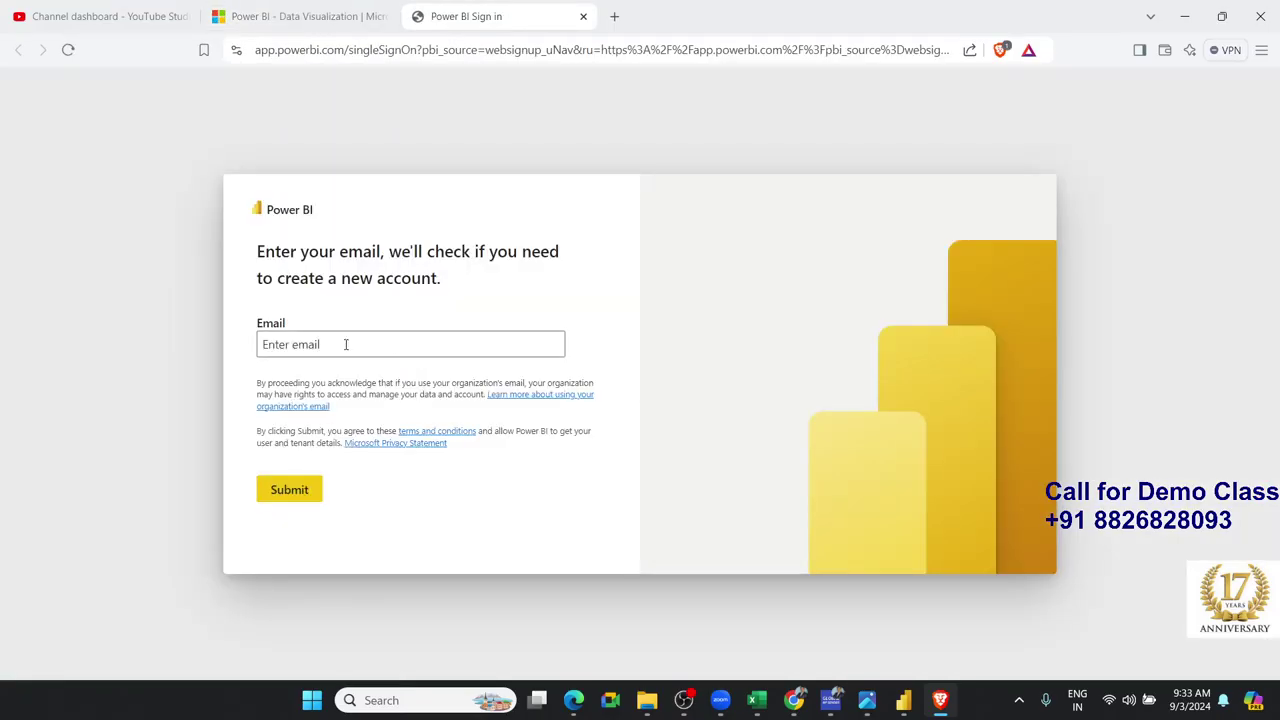
left_click(346, 344)
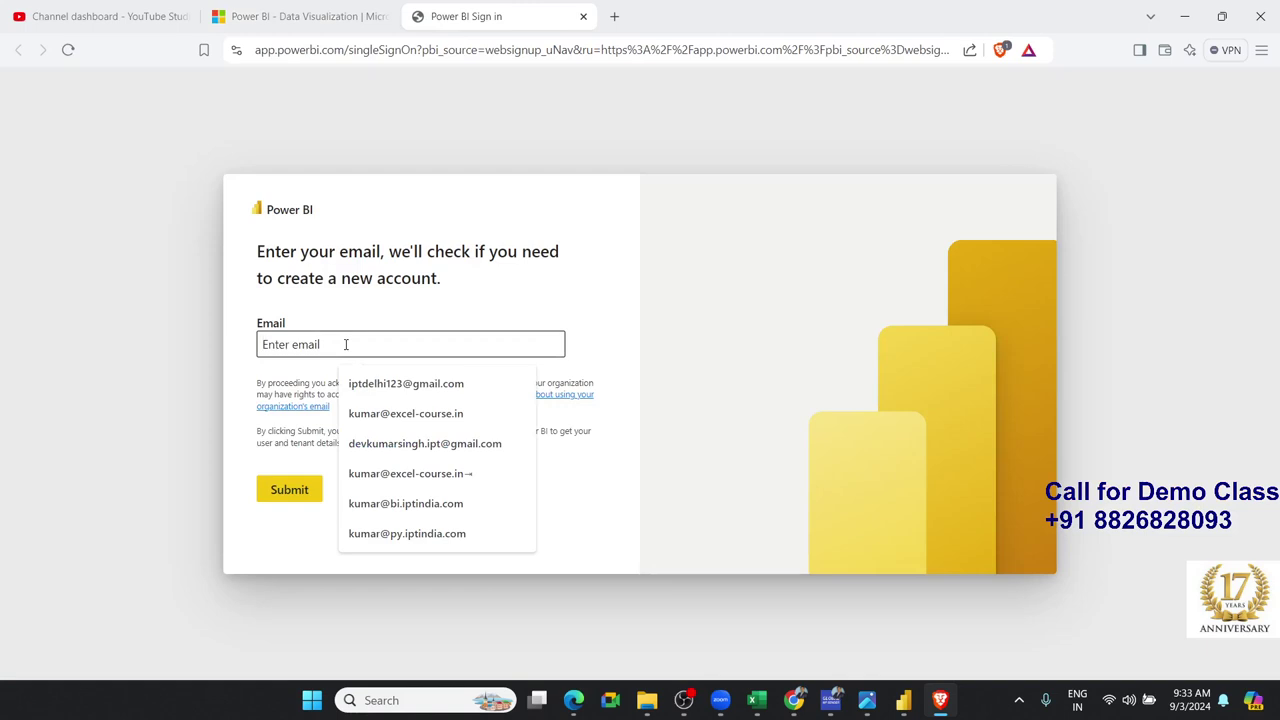
left_click(383, 388)
left_click(313, 488)
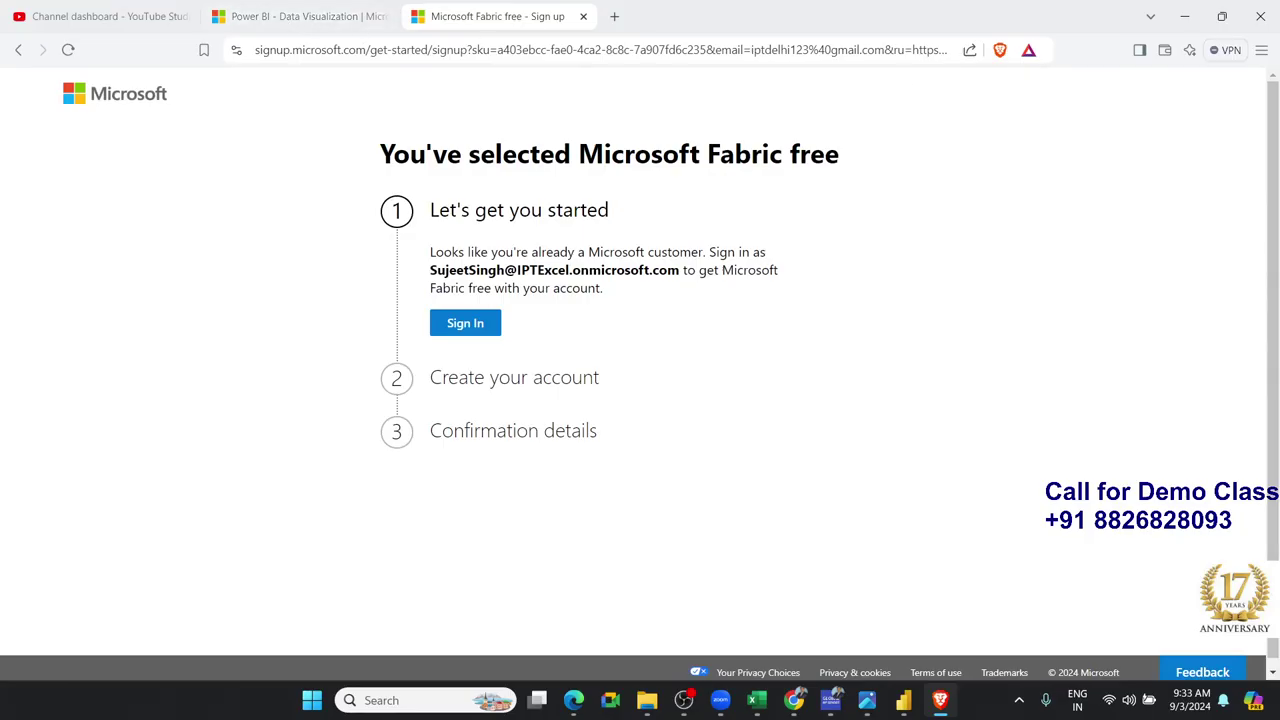
left_click(1185, 18)
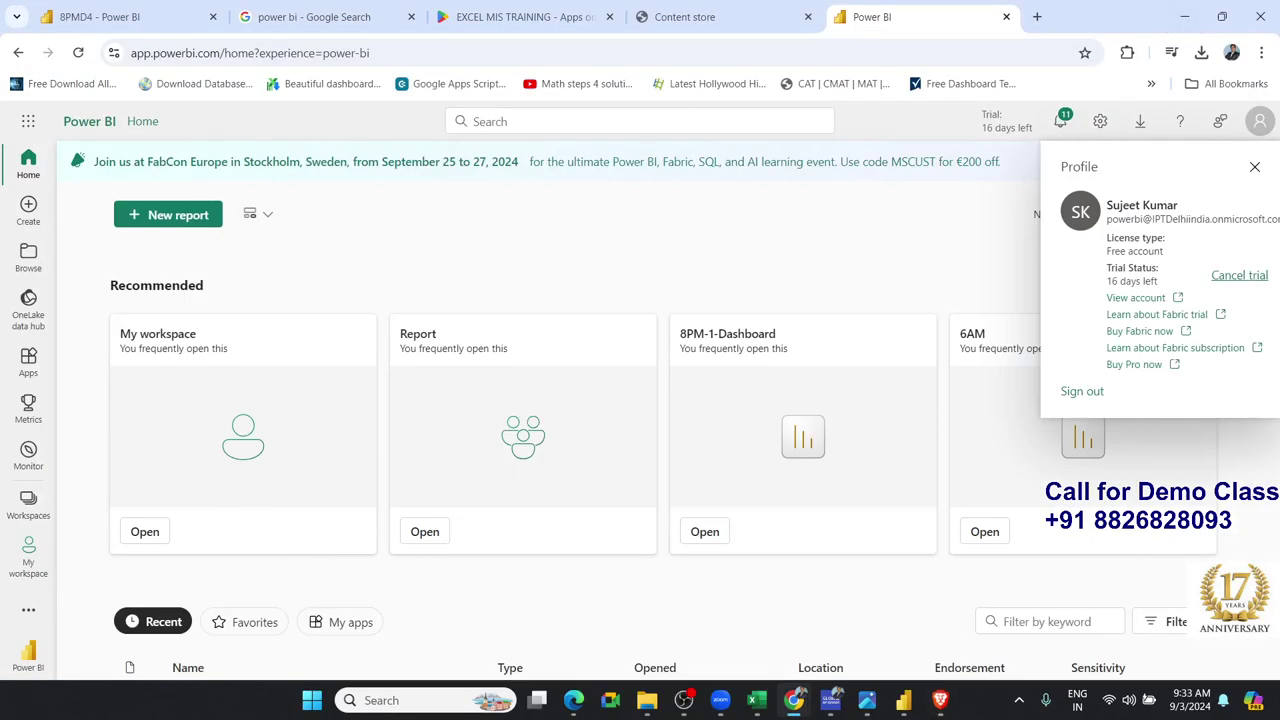
Close the profile panel and open My workspace in Power BI Service
double_click(1155, 186)
left_click(1254, 167)
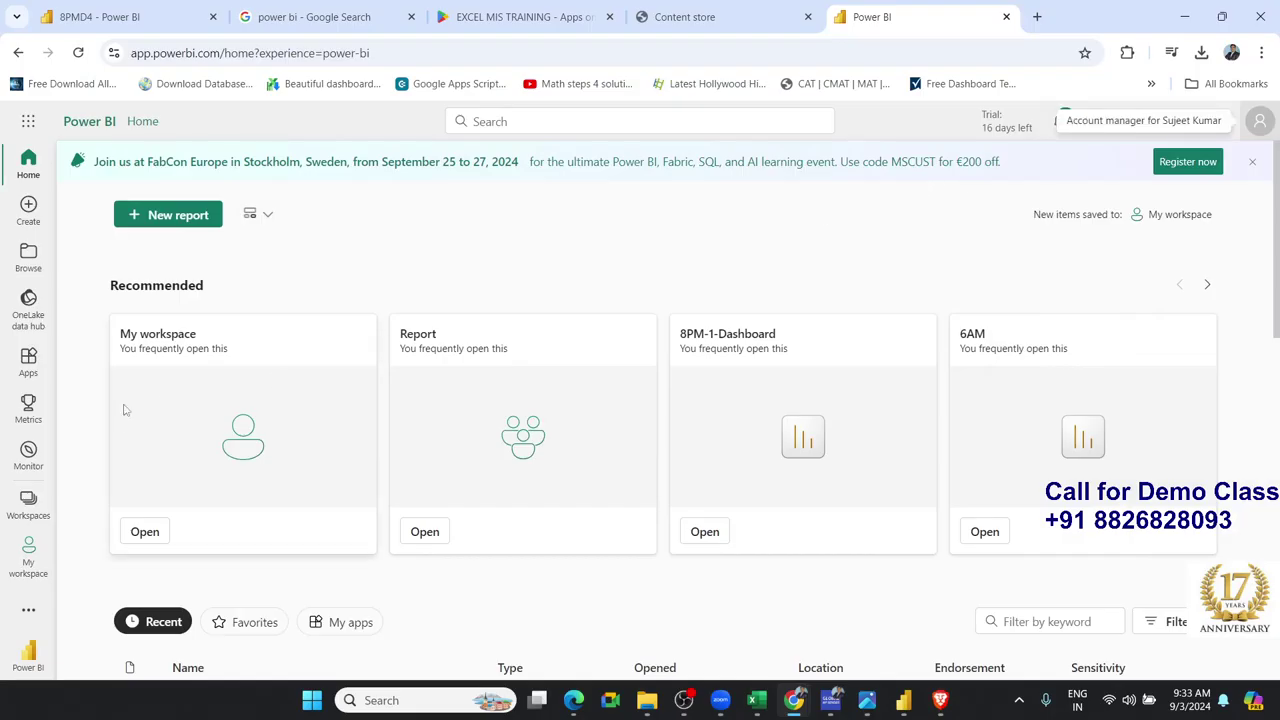
left_click(34, 518)
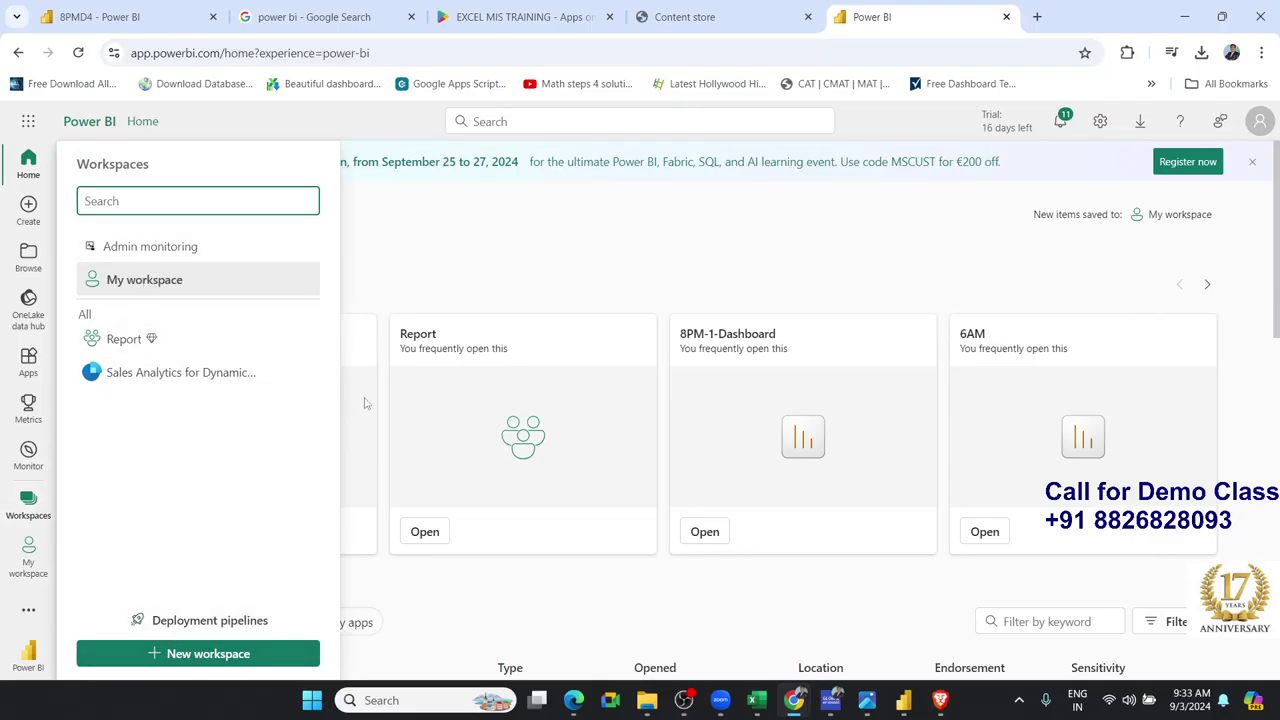
left_click(146, 281)
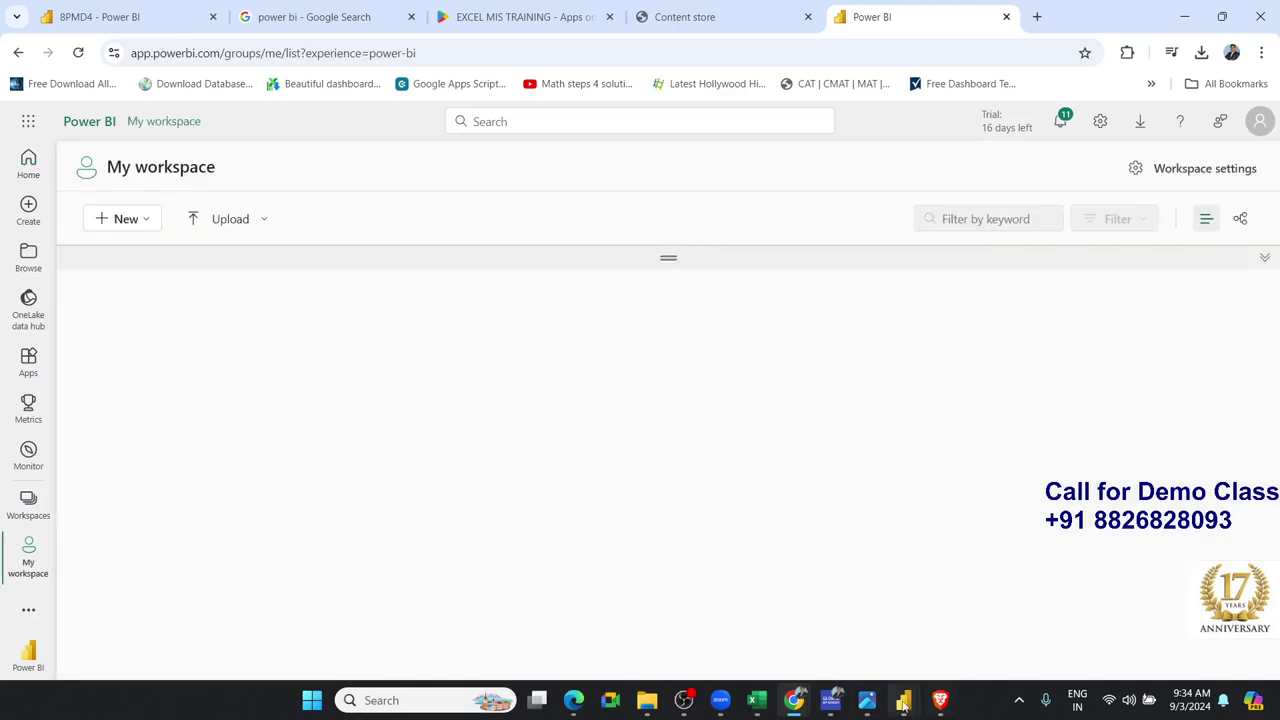
Dismiss Power BI Desktop's publish-success message and return to My workspace in Chrome
mouse_move(903, 700)
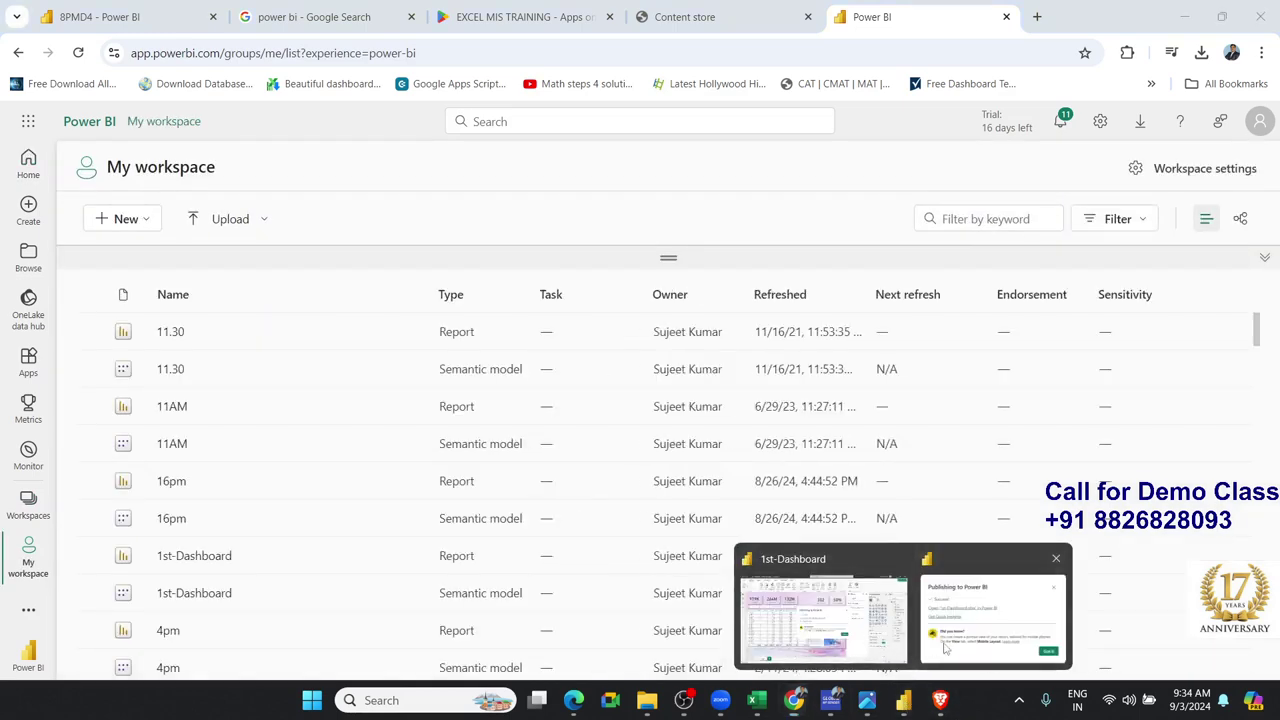
left_click(823, 610)
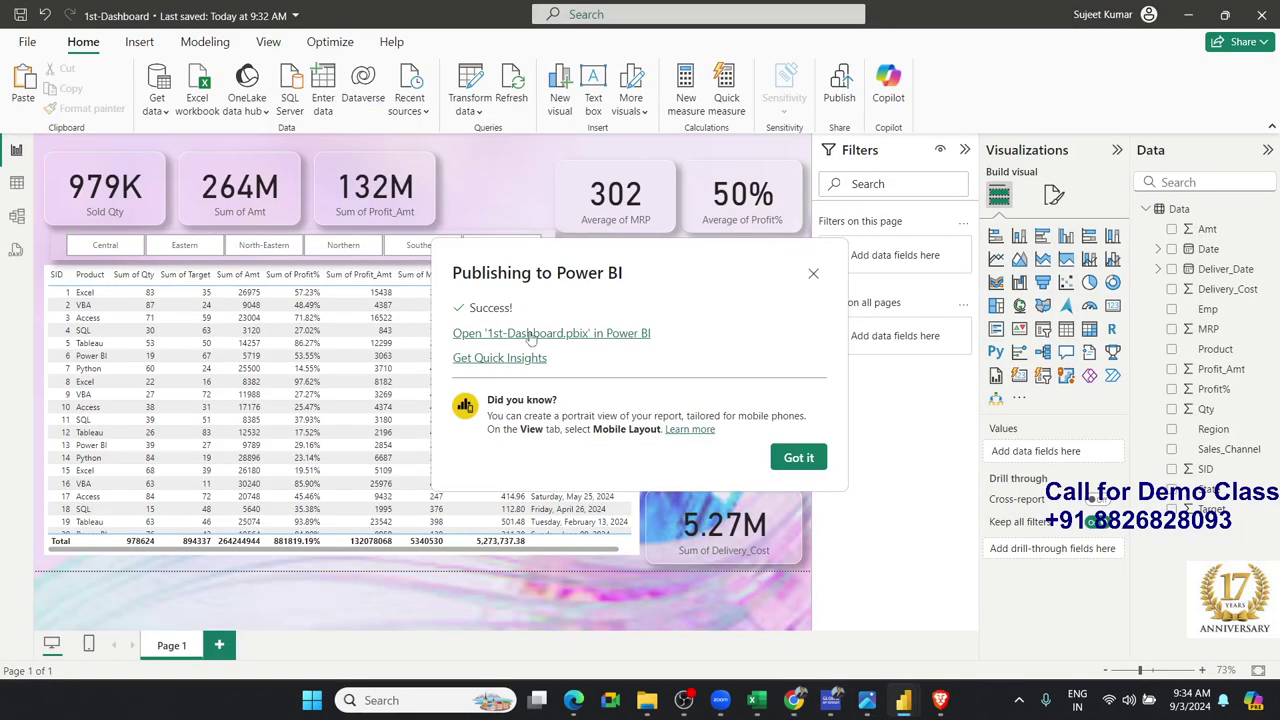
left_click(799, 458)
mouse_move(934, 712)
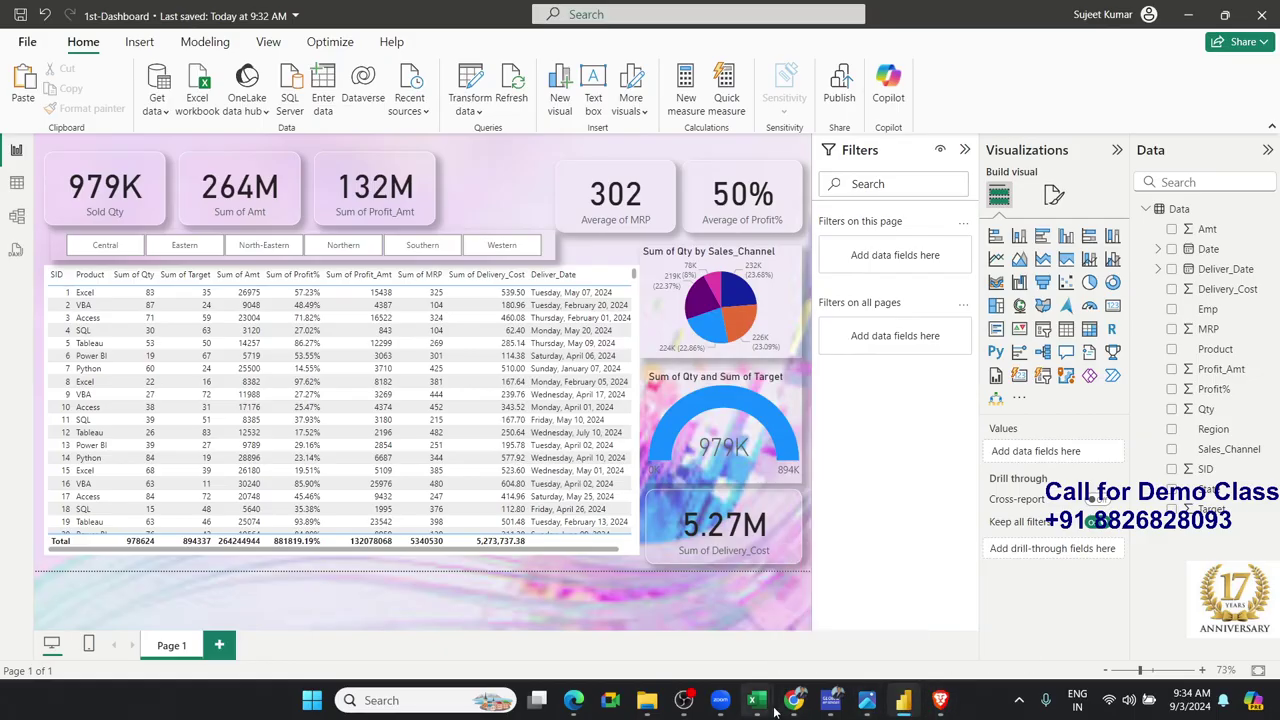
mouse_move(793, 703)
left_click(970, 610)
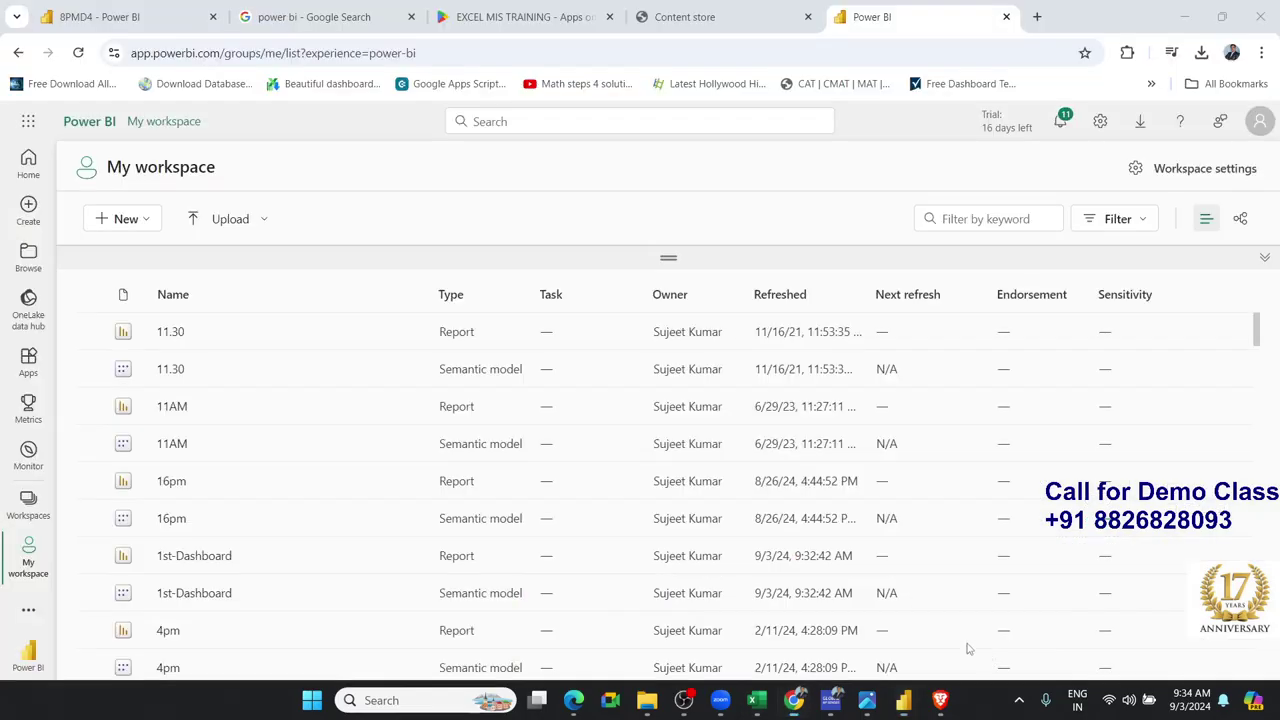
scroll(331, 403, "down", 1)
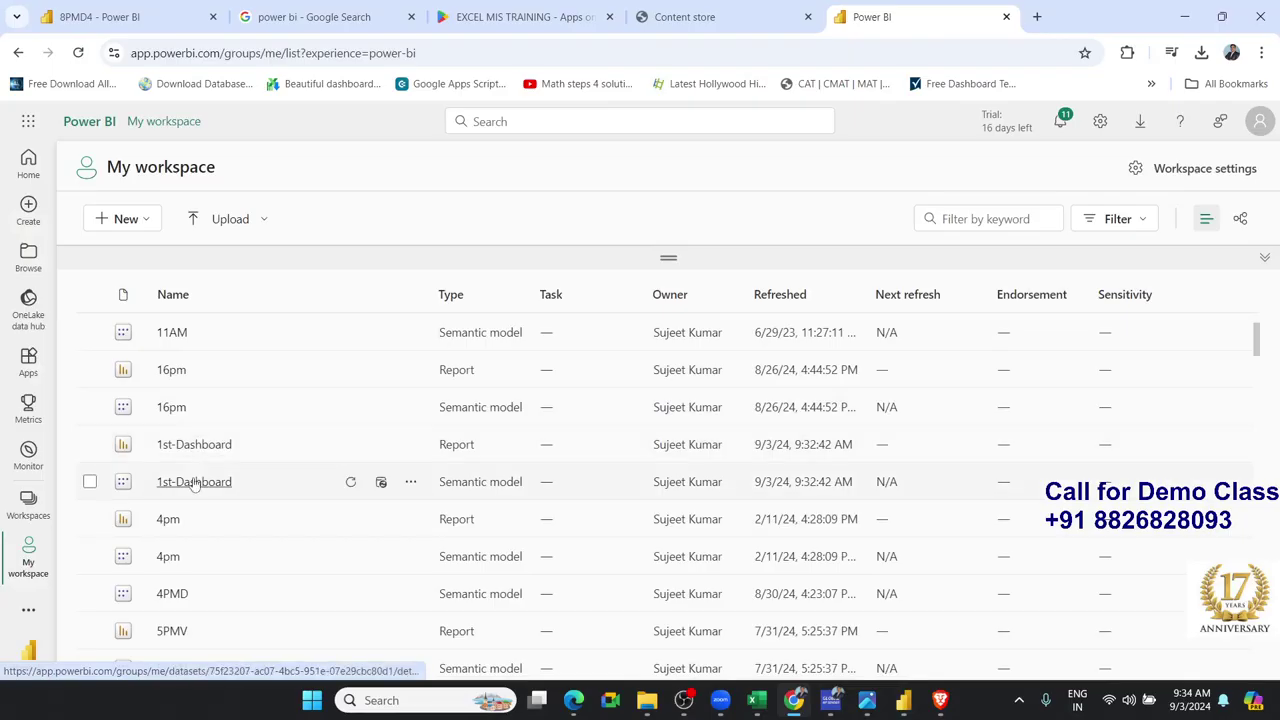
Look at the 1st-Dashboard semantic model, then open the 1st-Dashboard report from My workspace
left_click(194, 481)
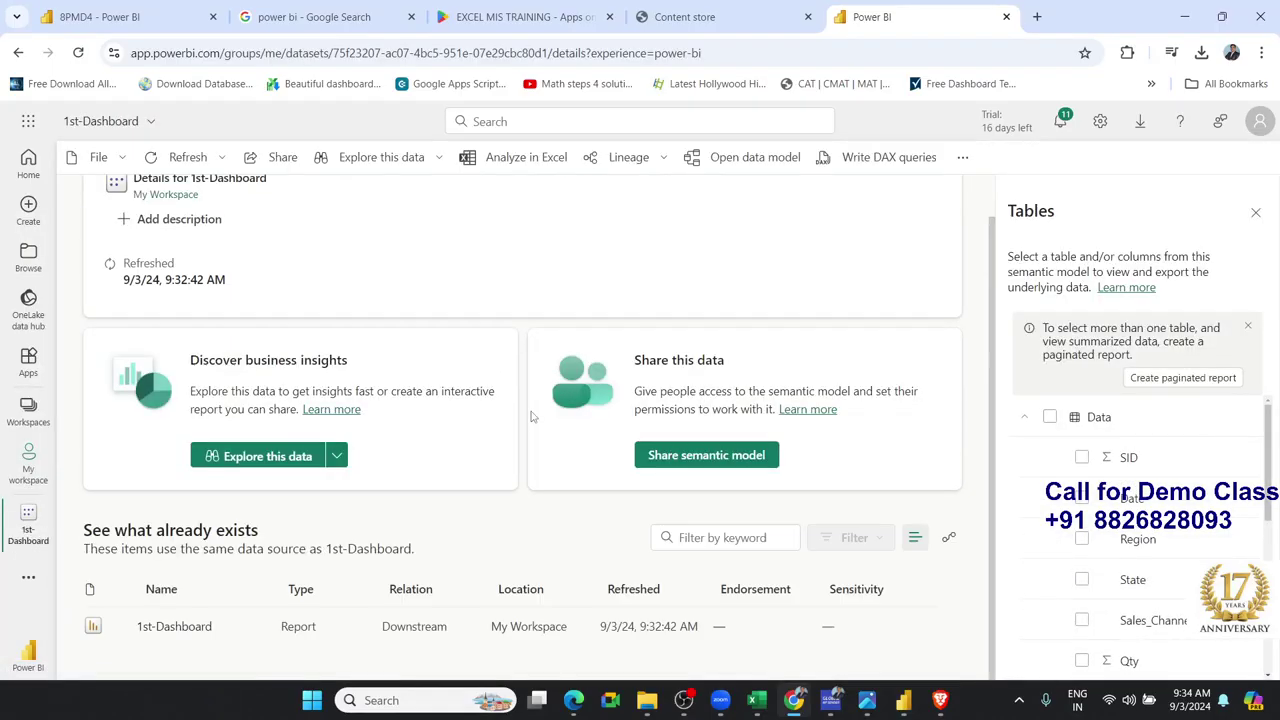
scroll(533, 416, "up", 1)
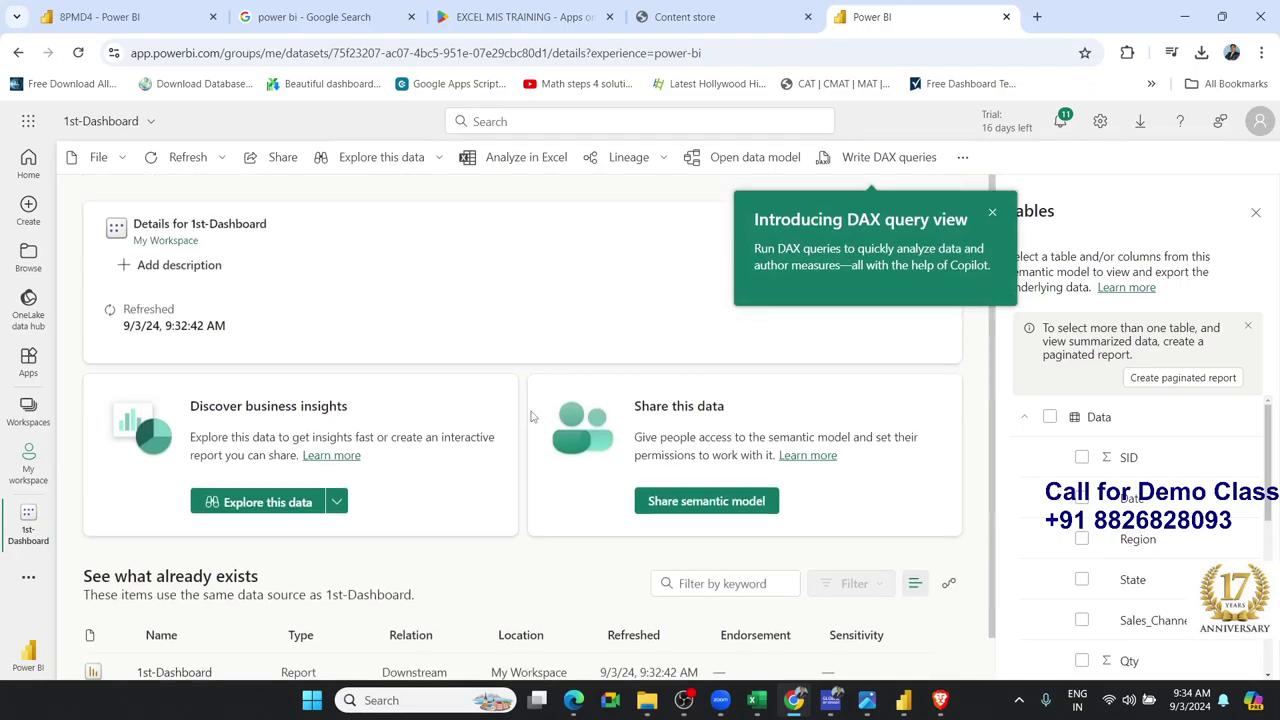
left_click(18, 52)
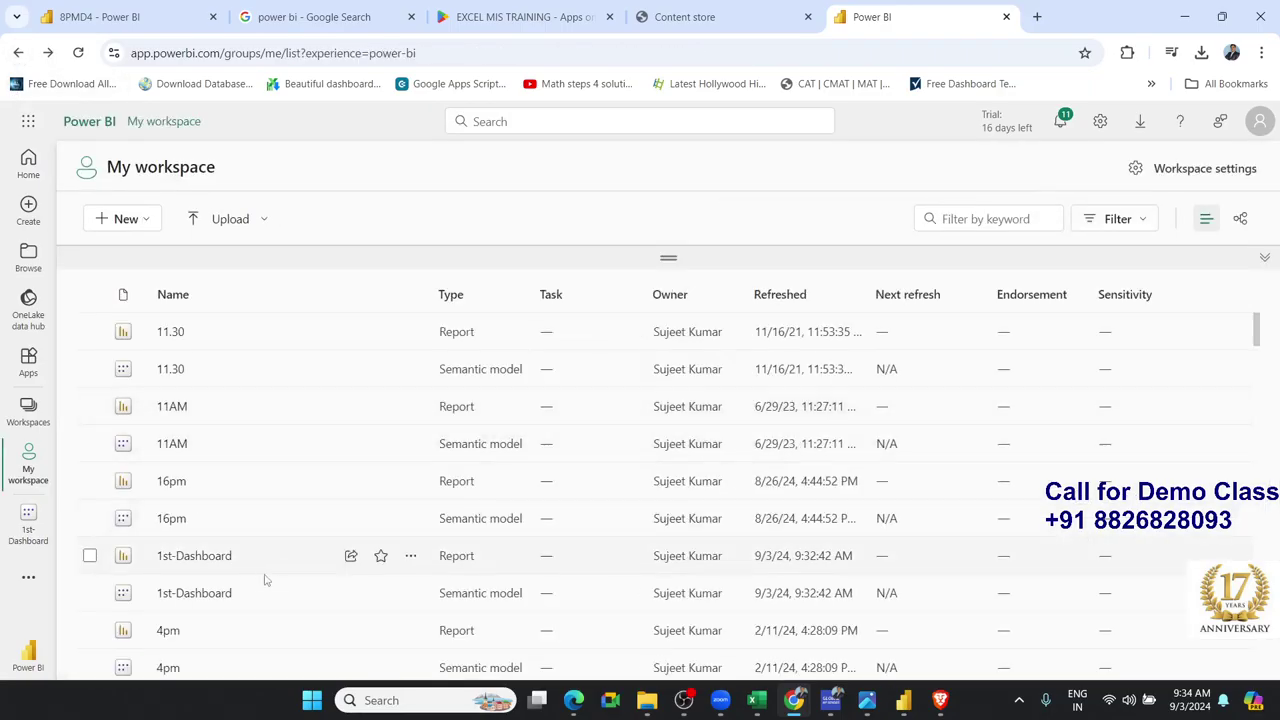
left_click(190, 556)
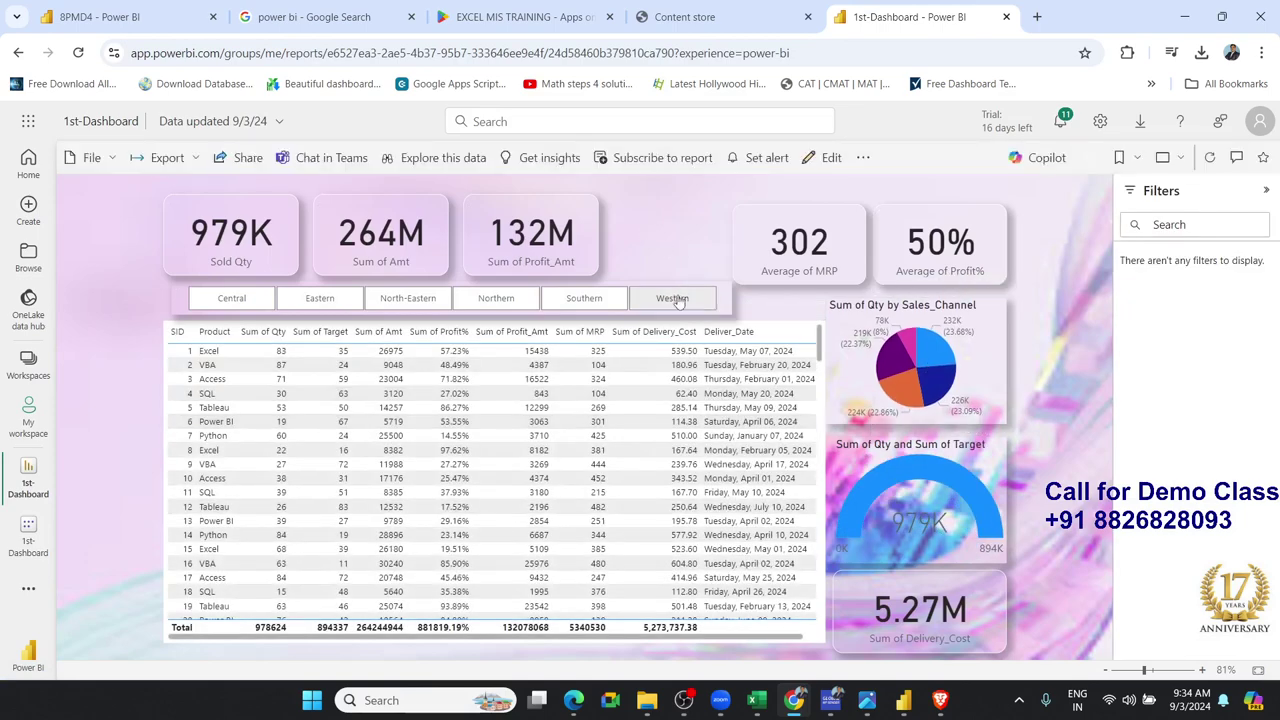
Dismiss the Send link dialog and show File > Embed report choices, including Publish to web
left_click(245, 160)
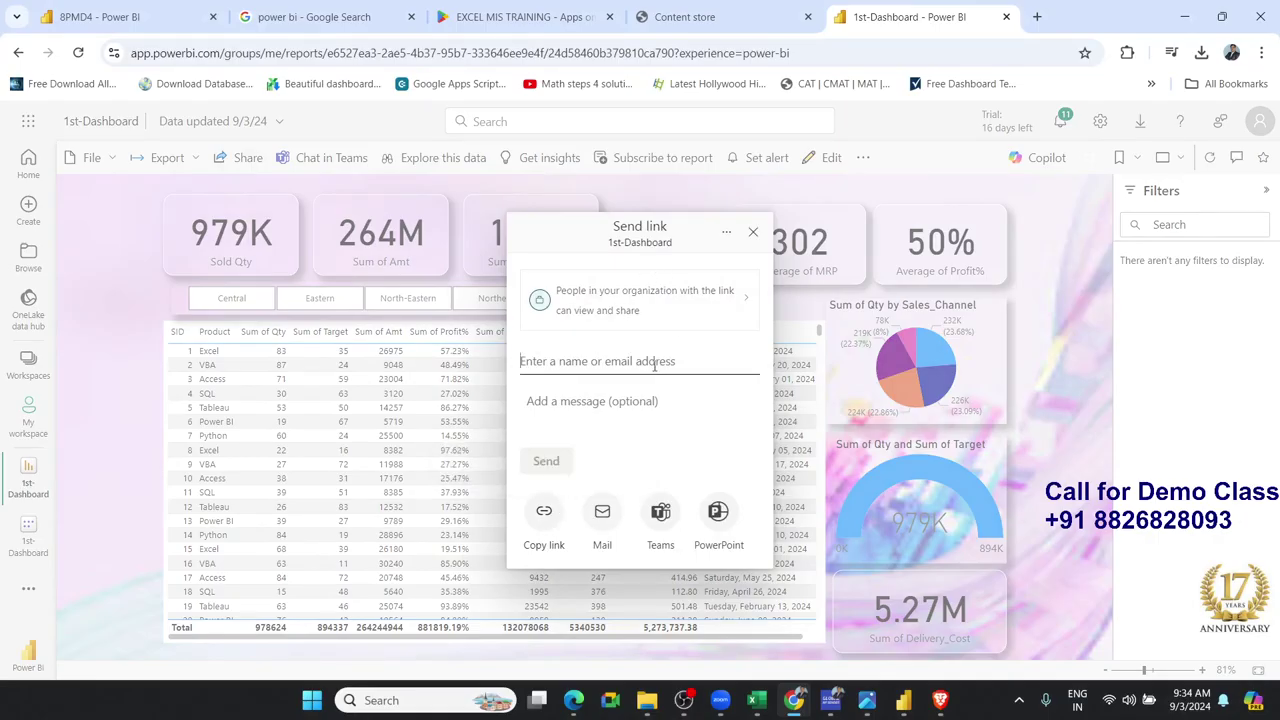
left_click(753, 234)
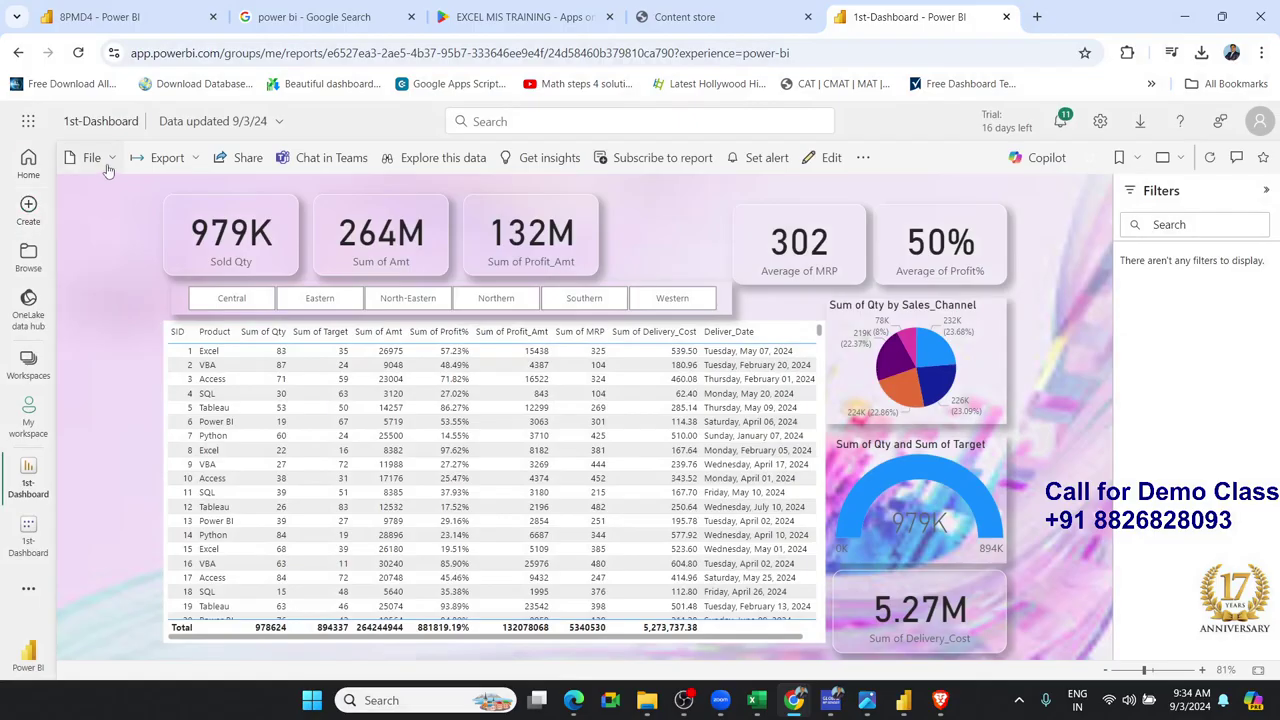
left_click(108, 167)
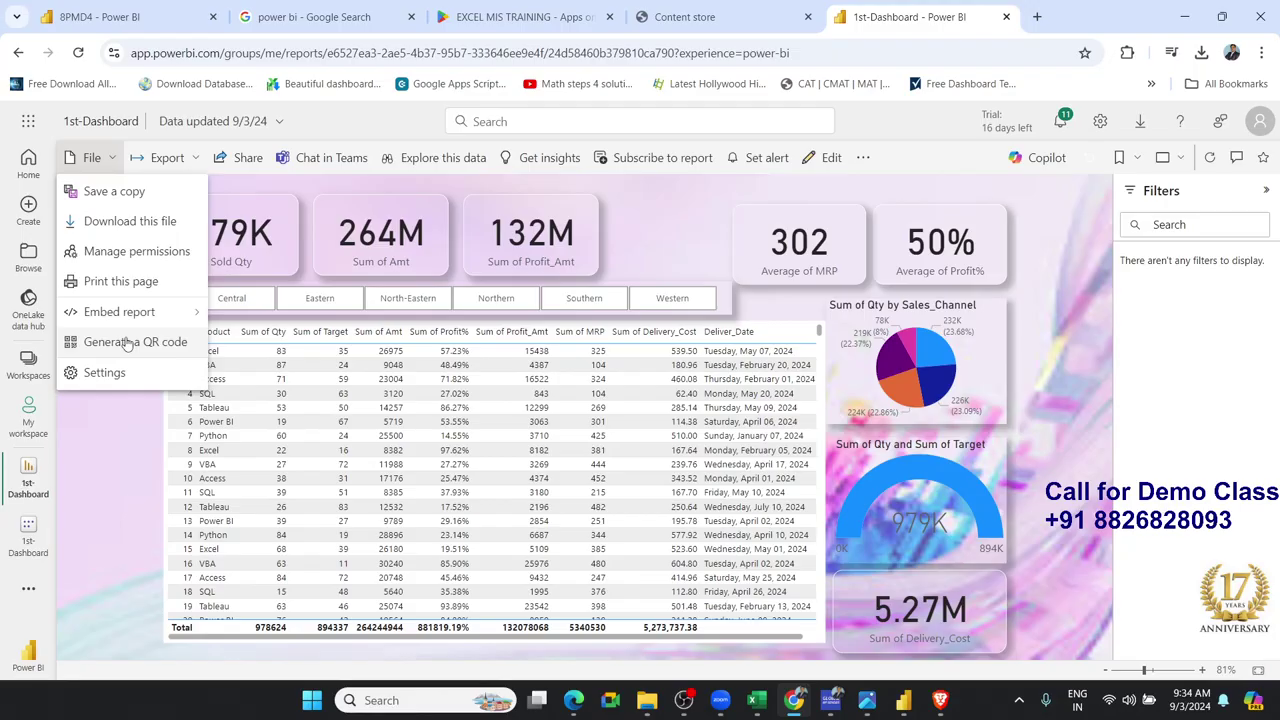
mouse_move(134, 318)
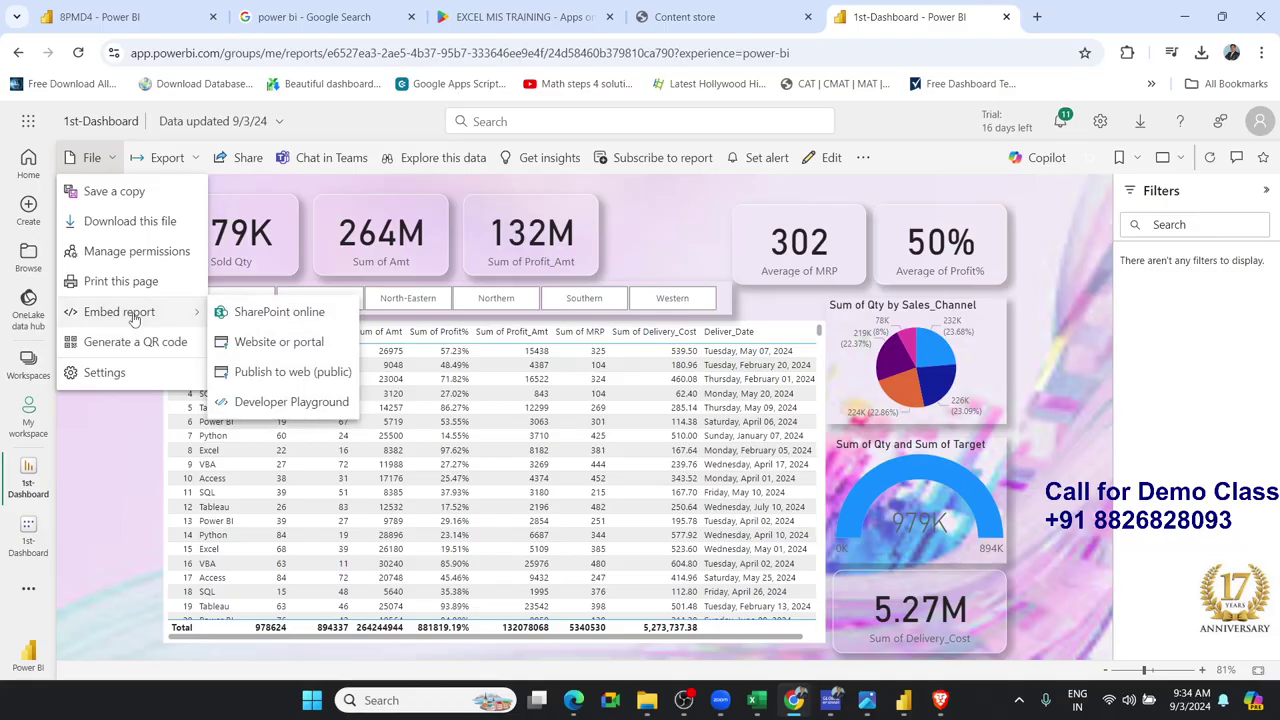
Publish the report to the web (public), create the embed code and copy the link
left_click(267, 380)
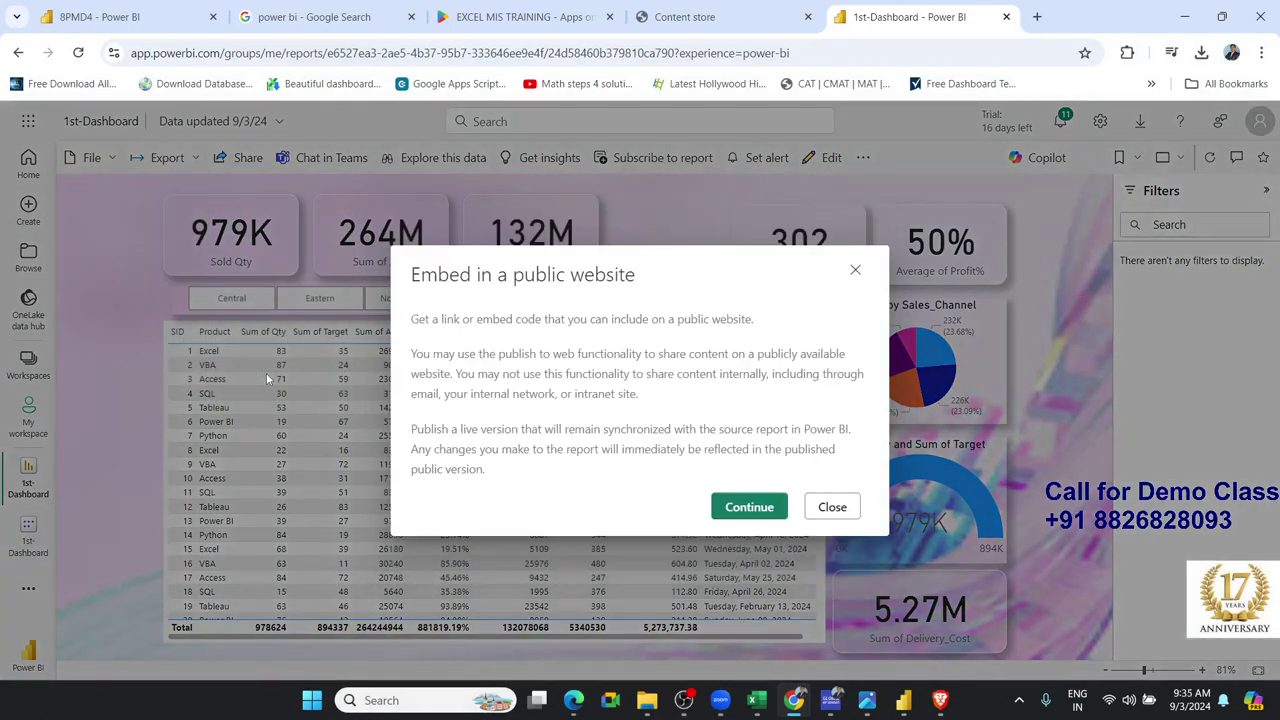
left_click(778, 513)
left_click(752, 541)
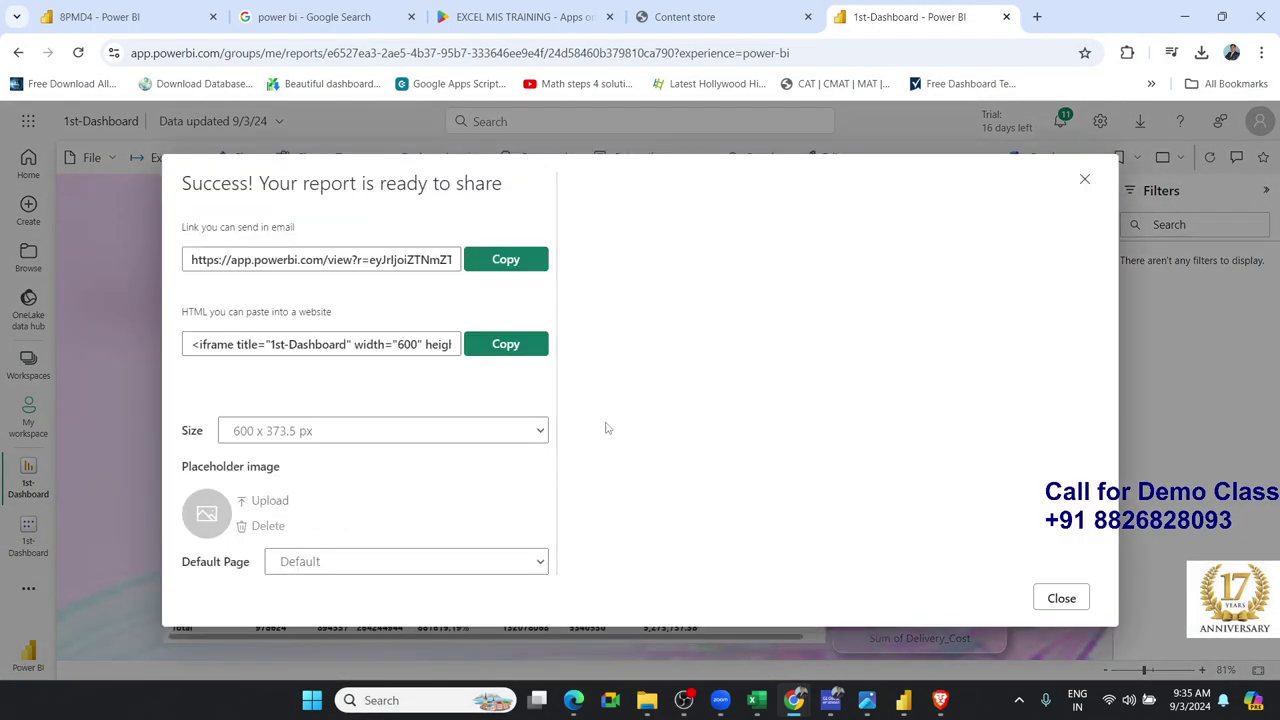
left_click(494, 266)
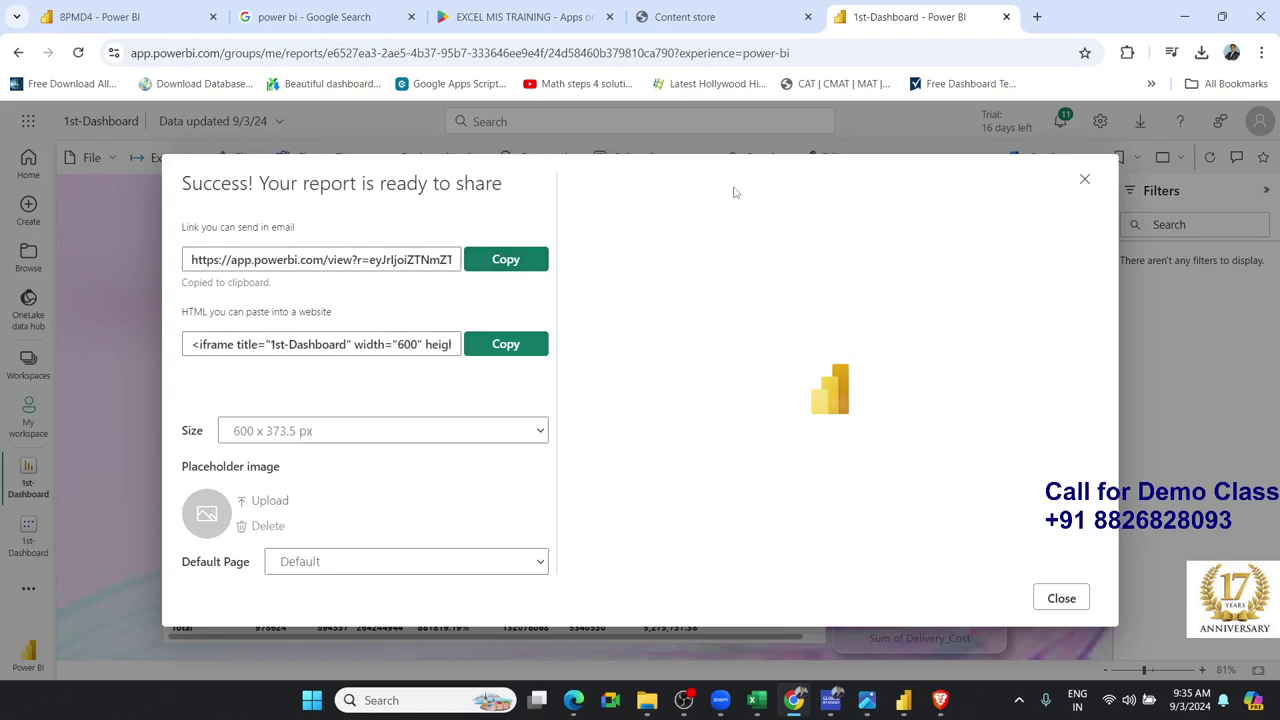
Open the copied public report link in a new browser tab
left_click(1035, 18)
key("ctrl+v")
key("Return")
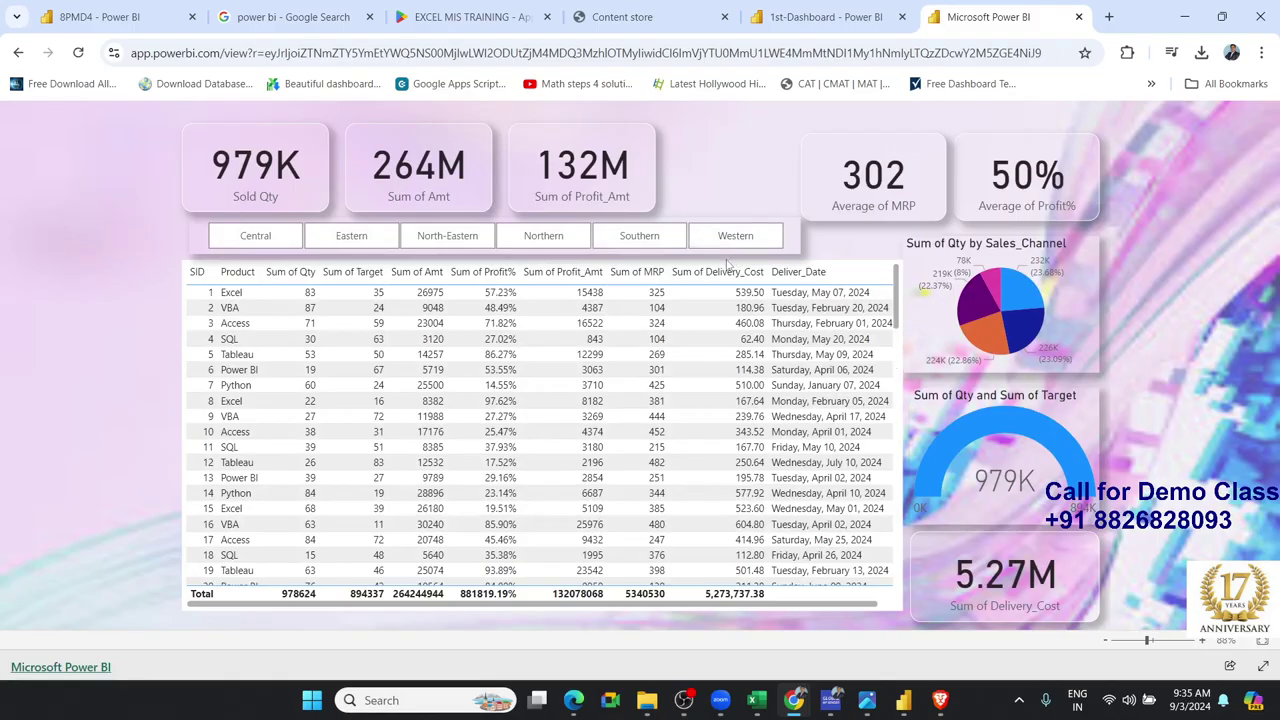
Filter the public report by Northern, Southern, Western, Southern, then Northern regions
left_click(567, 242)
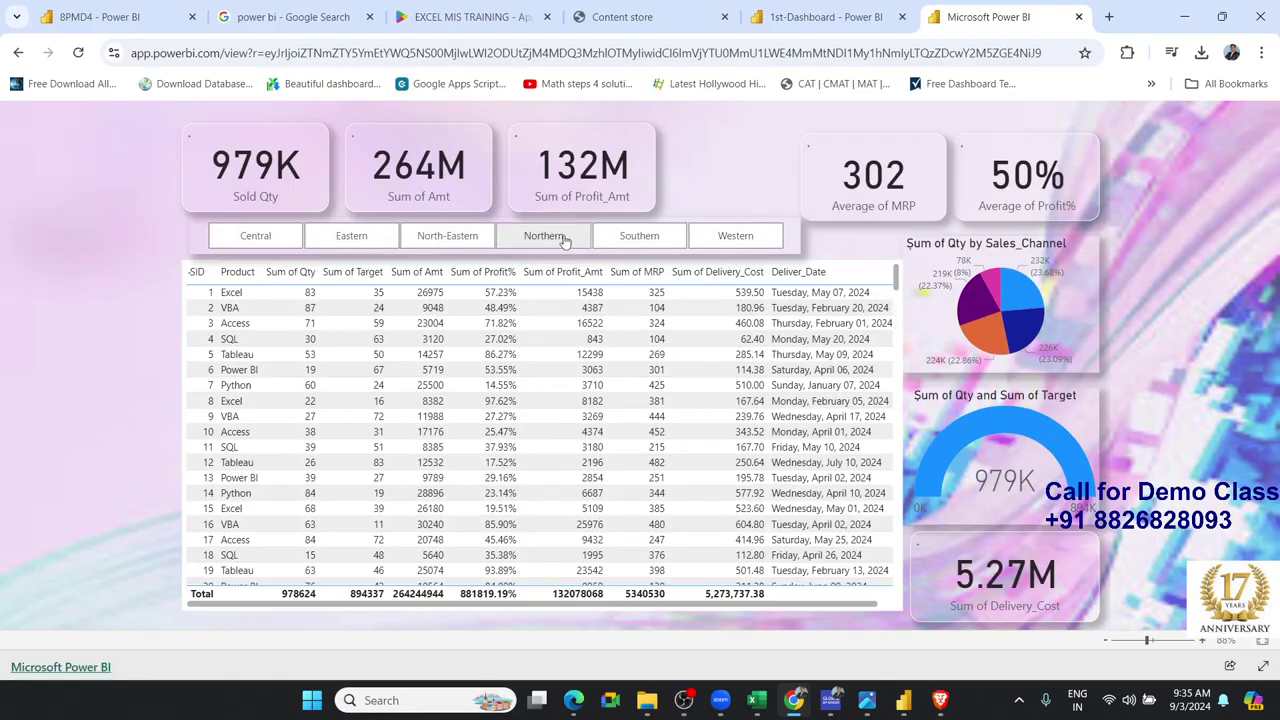
left_click(637, 240)
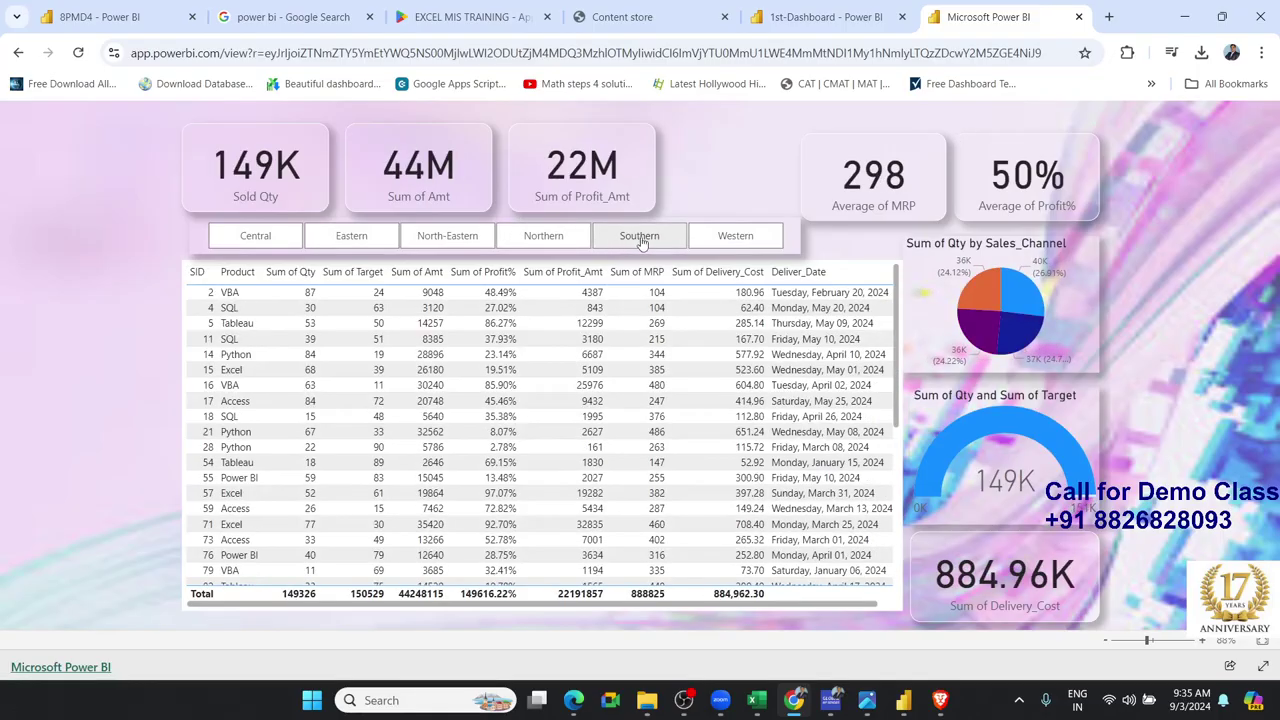
left_click(733, 245)
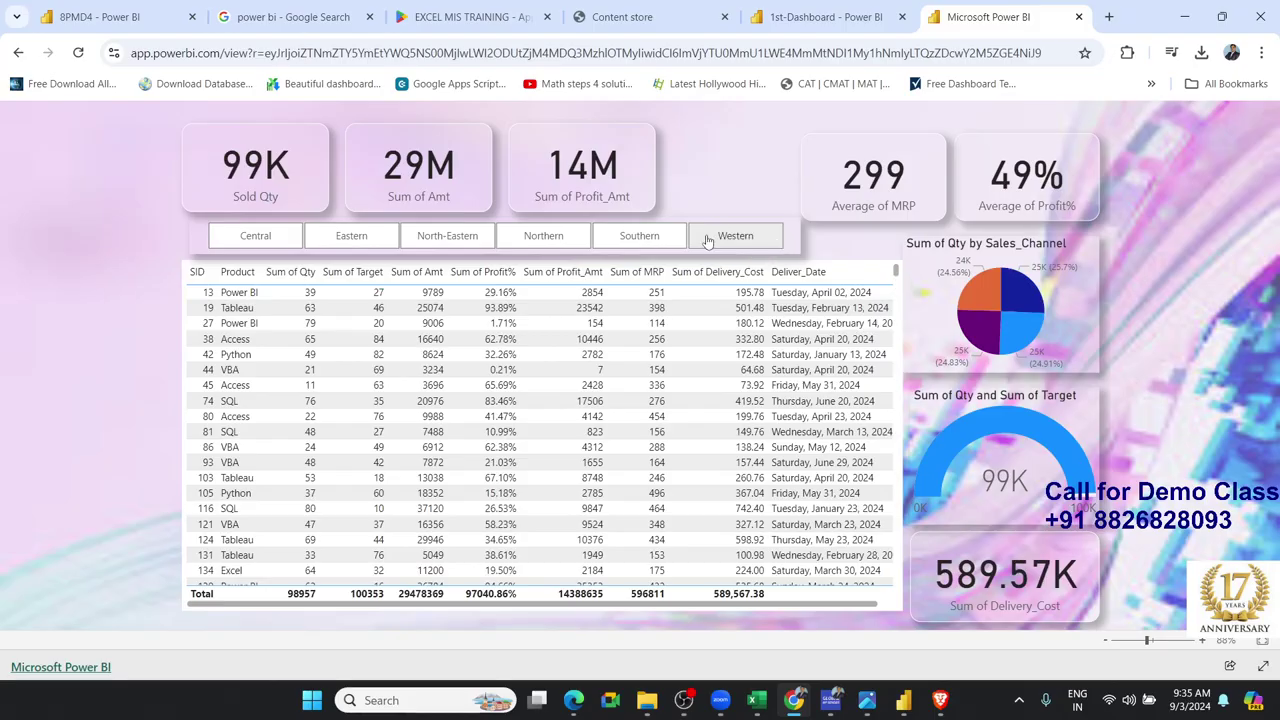
left_click(655, 248)
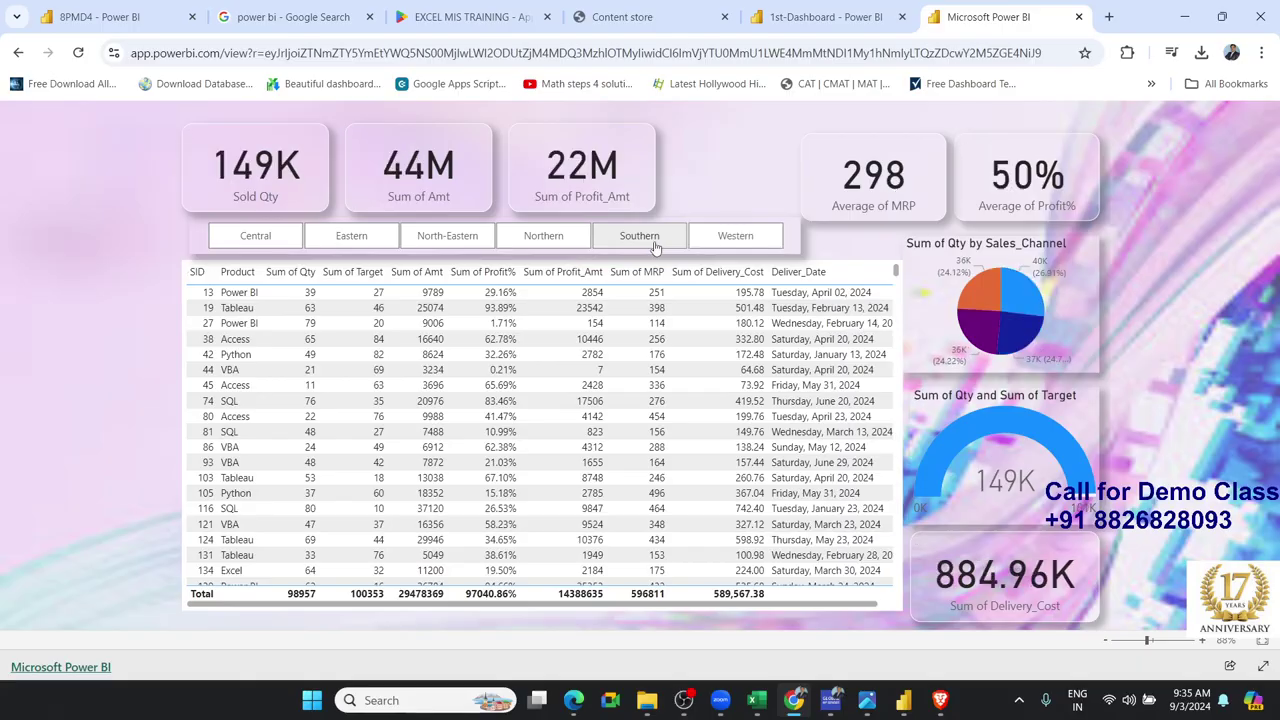
left_click(575, 248)
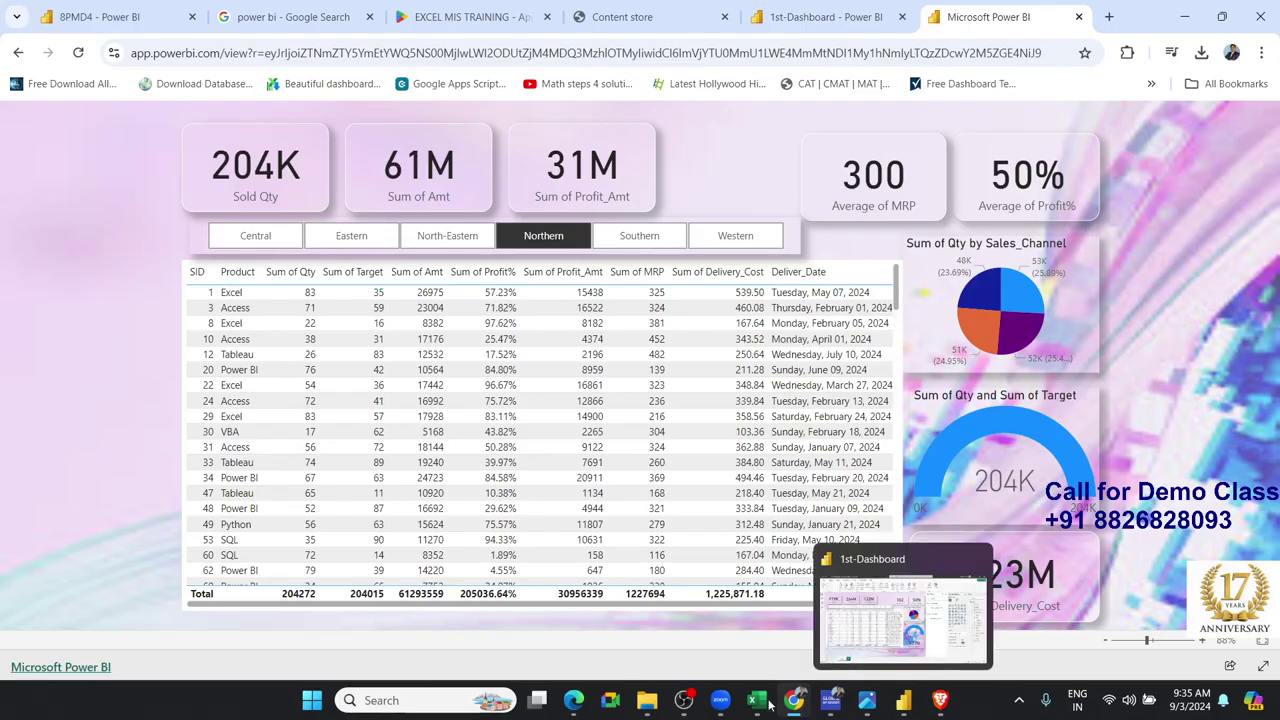
Bring the Sales_Data workbook forward and open the Dashboard-11 workbook
mouse_move(757, 700)
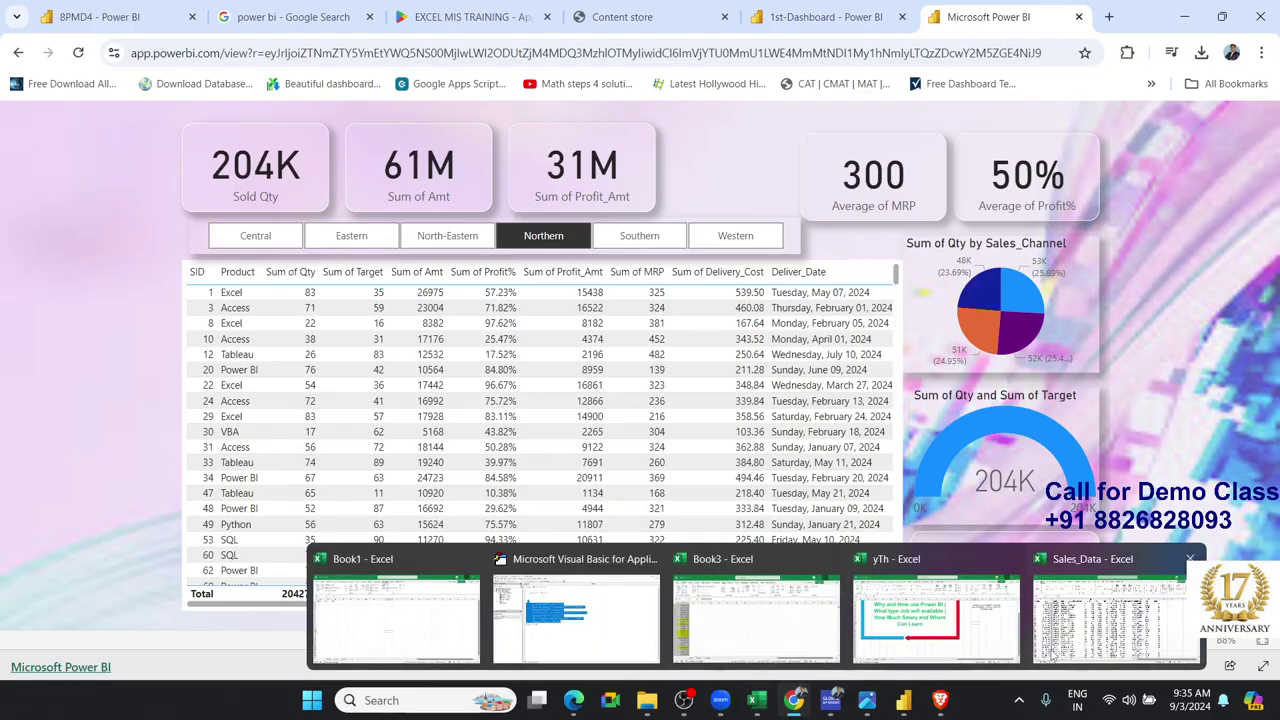
left_click(1040, 657)
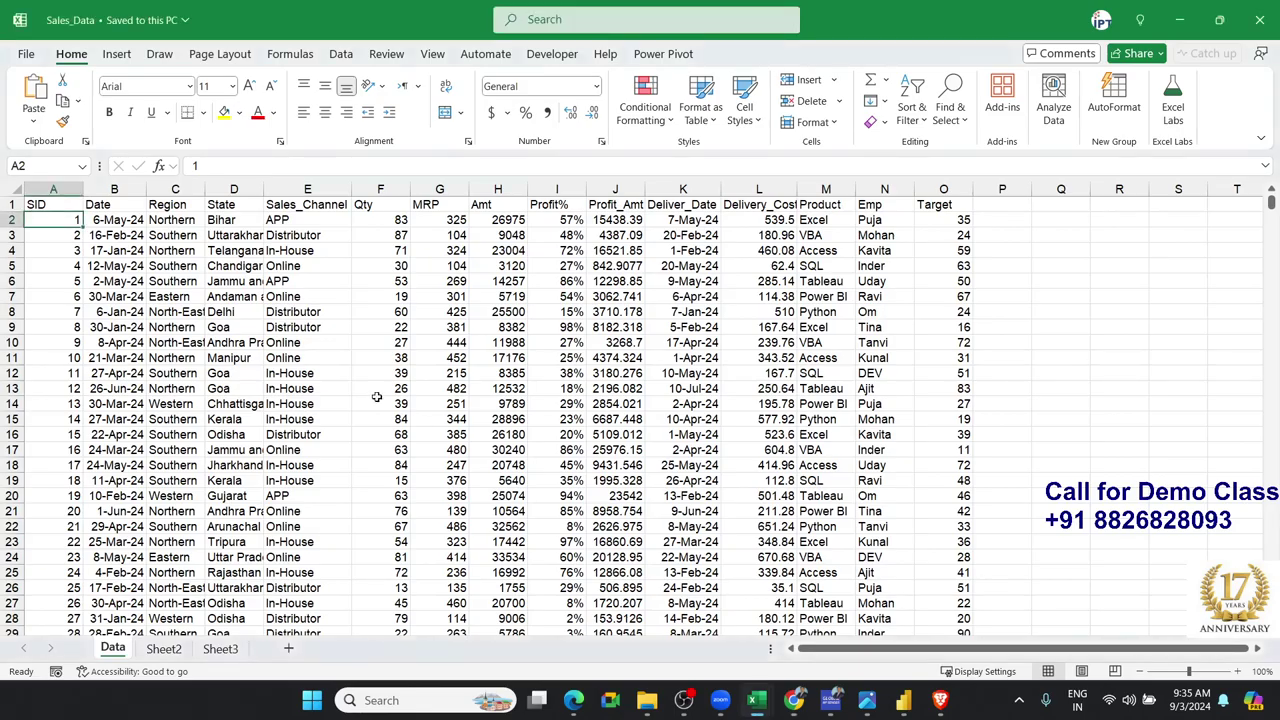
left_click(26, 53)
left_click(259, 511)
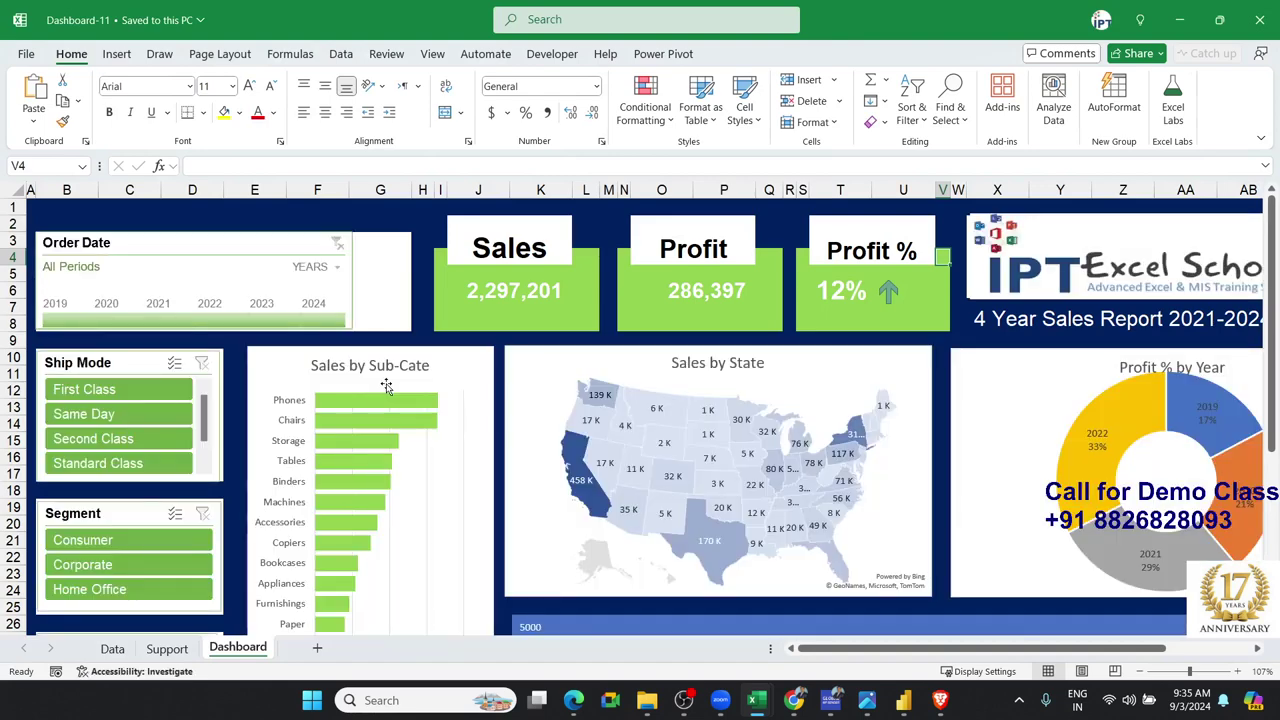
Scroll through the Dashboard sheet's Sales, Profit and Profit % figures, slicers and charts
scroll(422, 380, "down", 4)
scroll(422, 380, "down", 1)
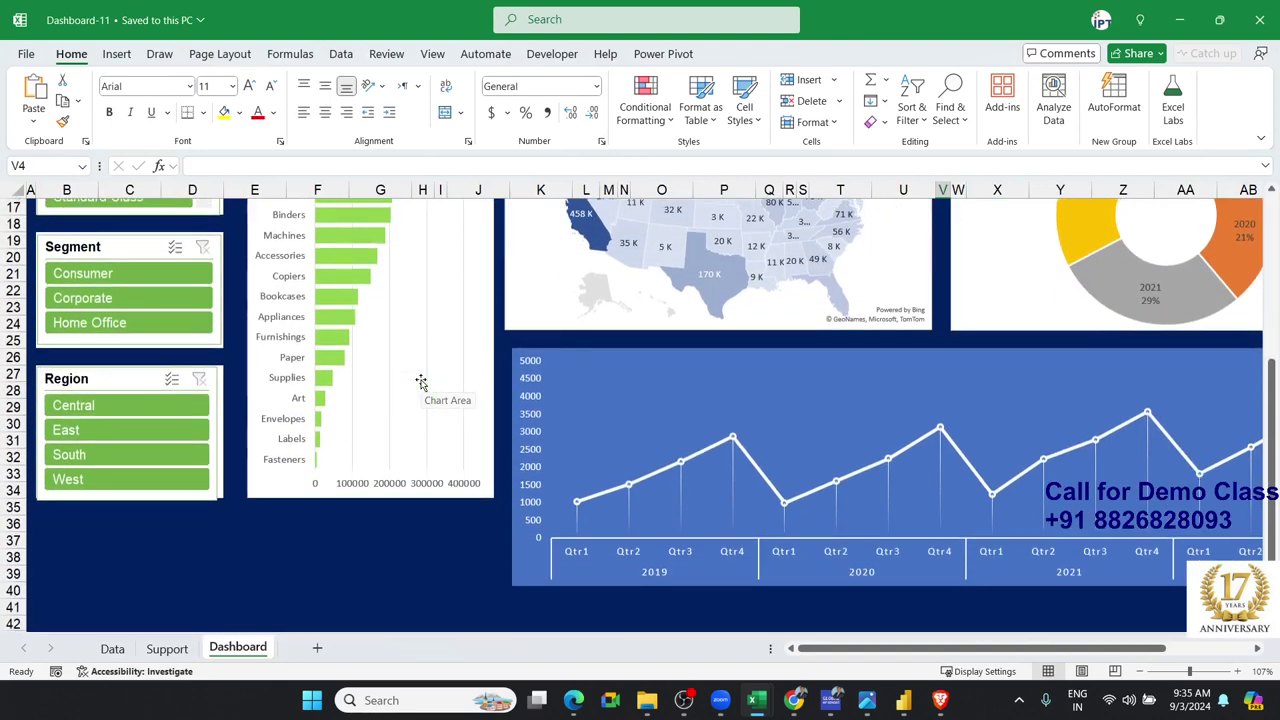
scroll(422, 380, "up", 5)
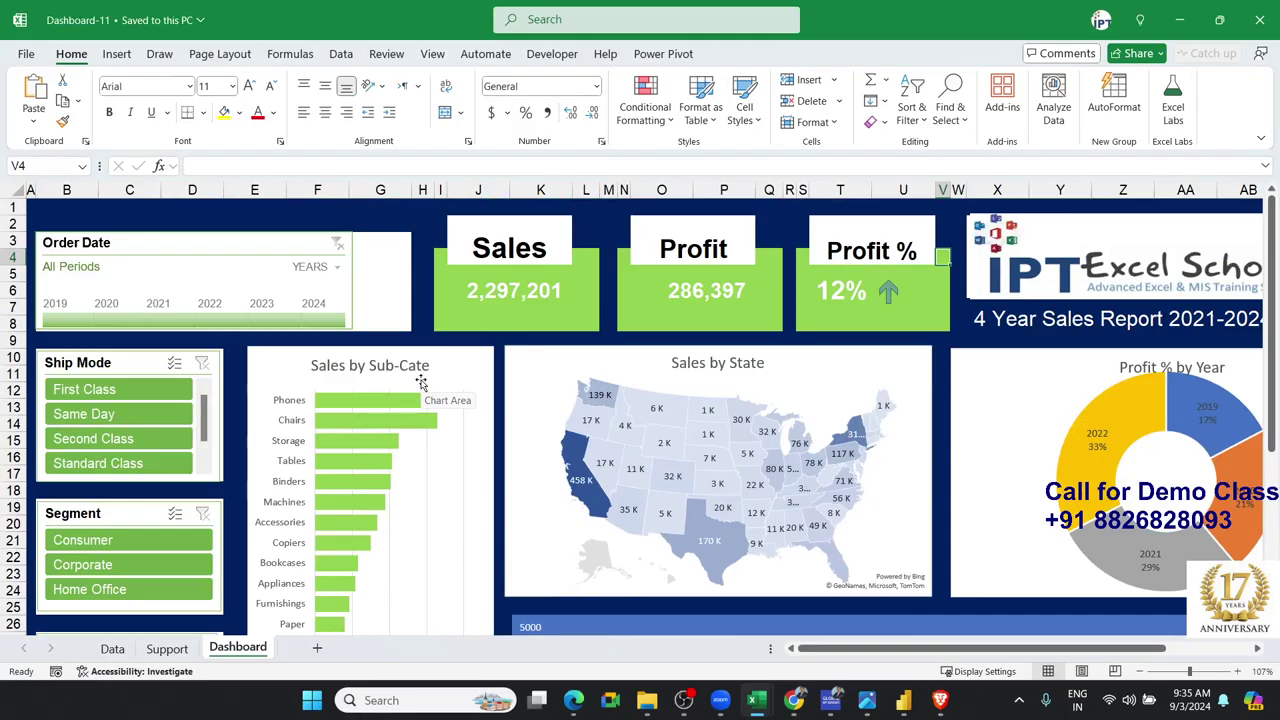
scroll(422, 380, "down", 1)
scroll(422, 383, "down", 1)
scroll(422, 383, "up", 2)
Look at the Data and Support sheets, then return to and scroll the Dashboard sheet
left_click(108, 649)
left_click(166, 648)
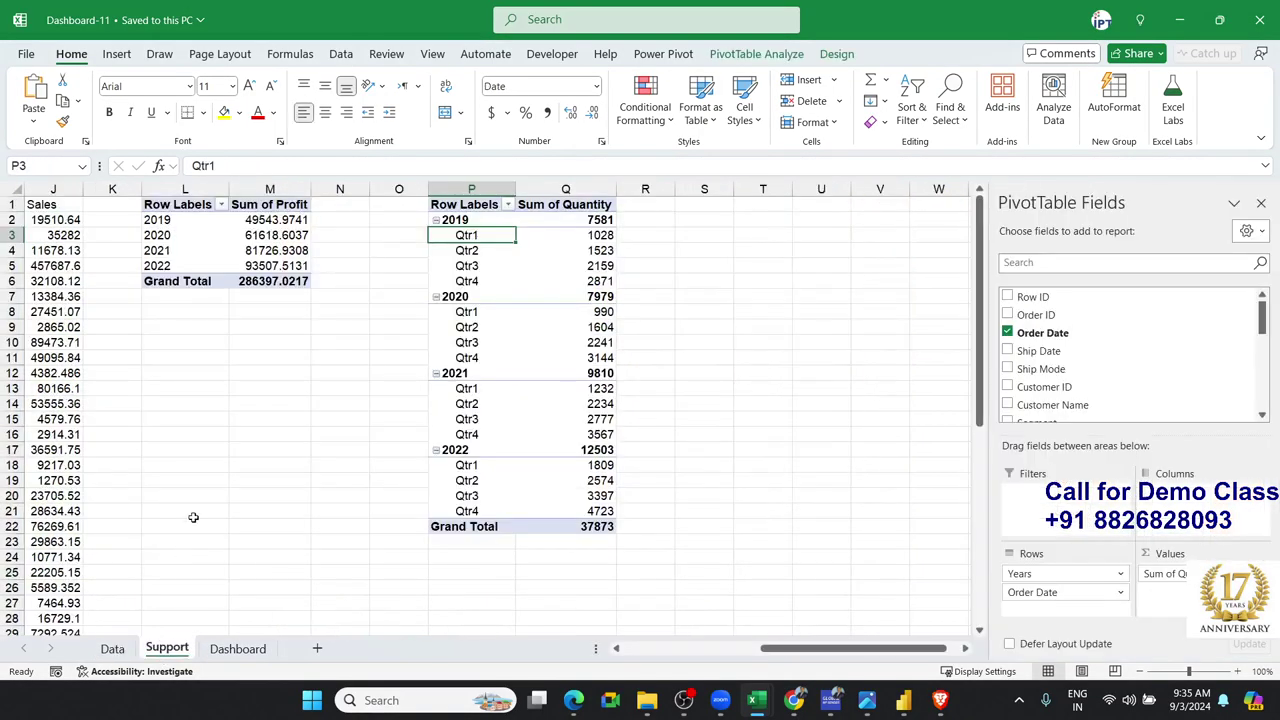
left_click(237, 648)
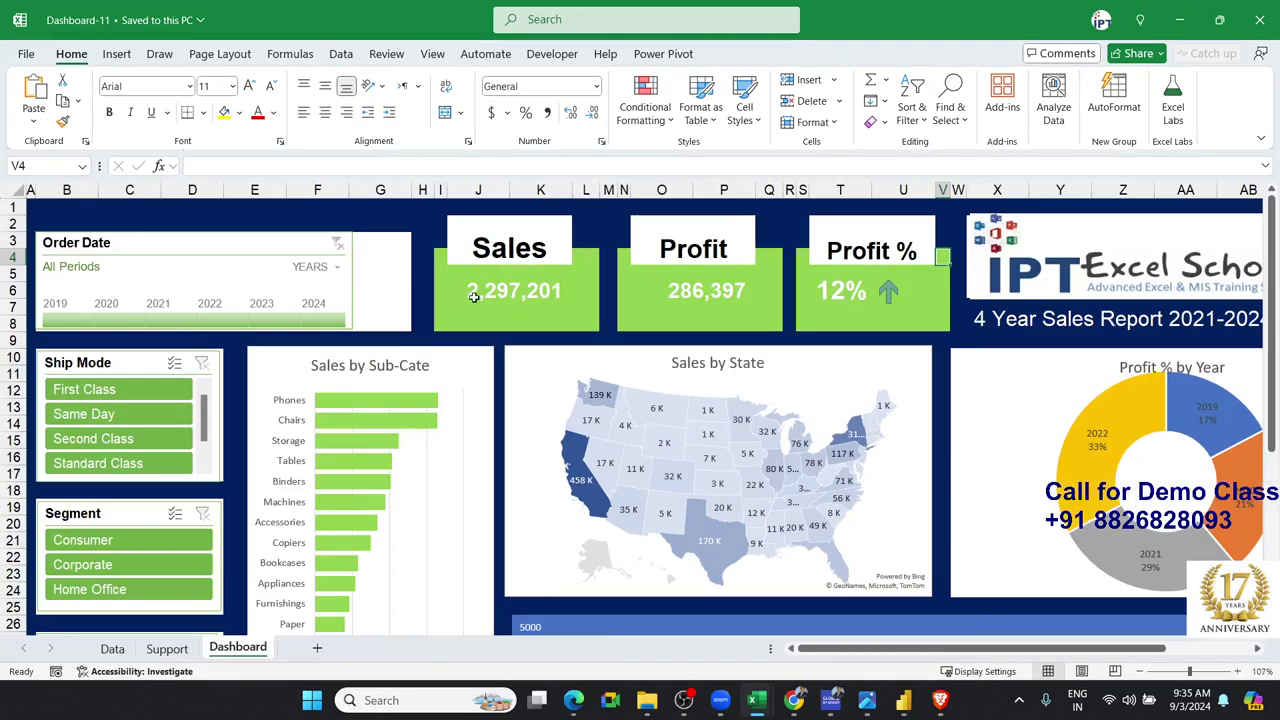
scroll(700, 394, "down", 3)
scroll(750, 444, "down", 1)
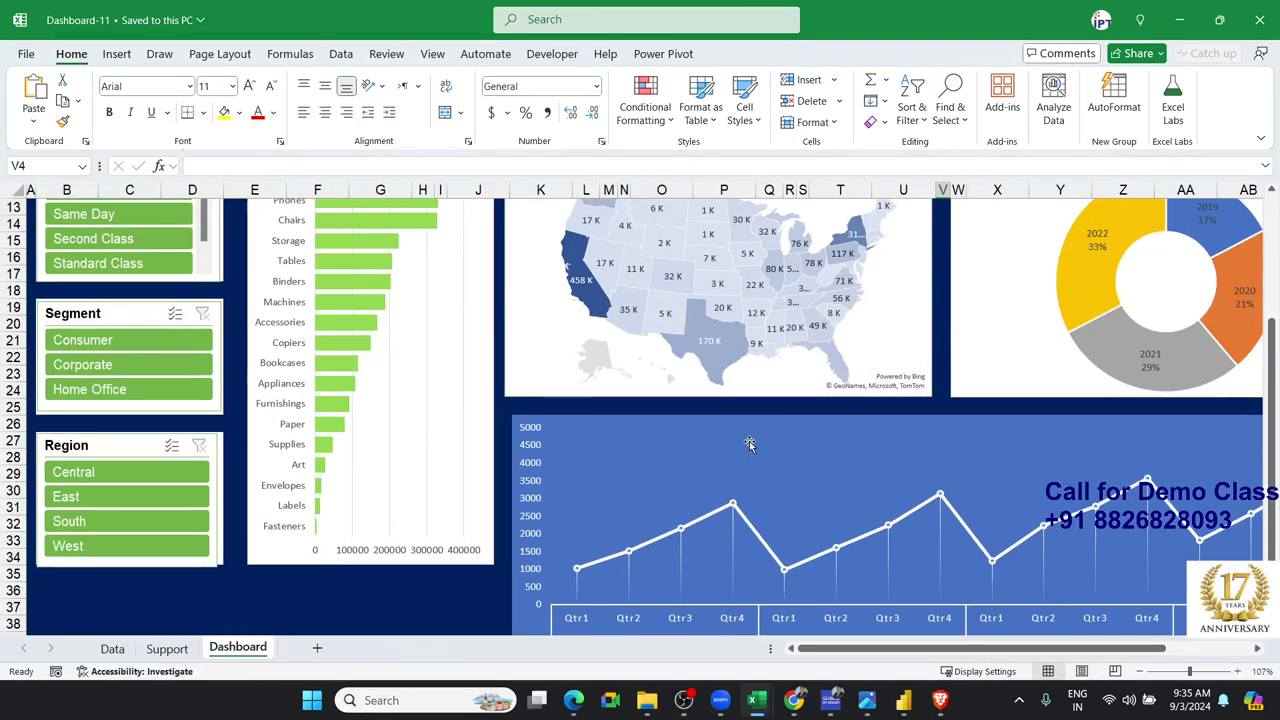
scroll(750, 444, "up", 4)
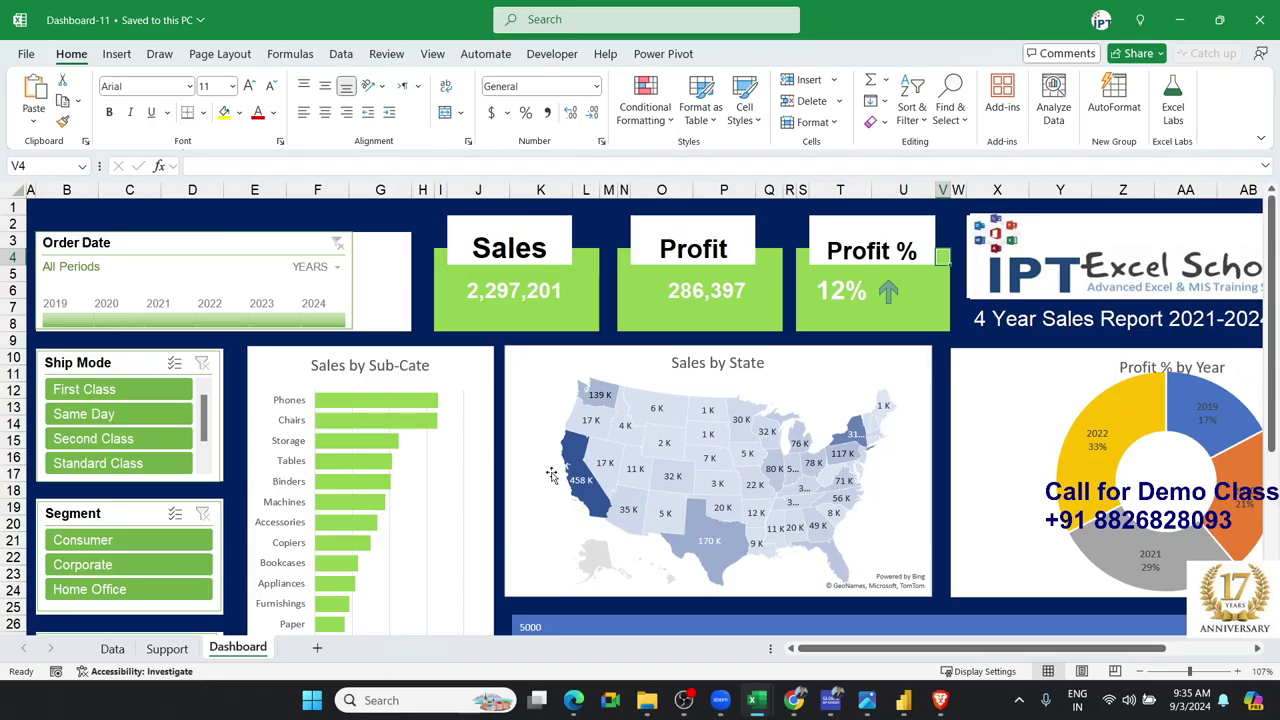
Close Dashboard-11, select cell N10 in Sales_Data, and show the BIAUG.jpg poster in Photos
left_click(1258, 20)
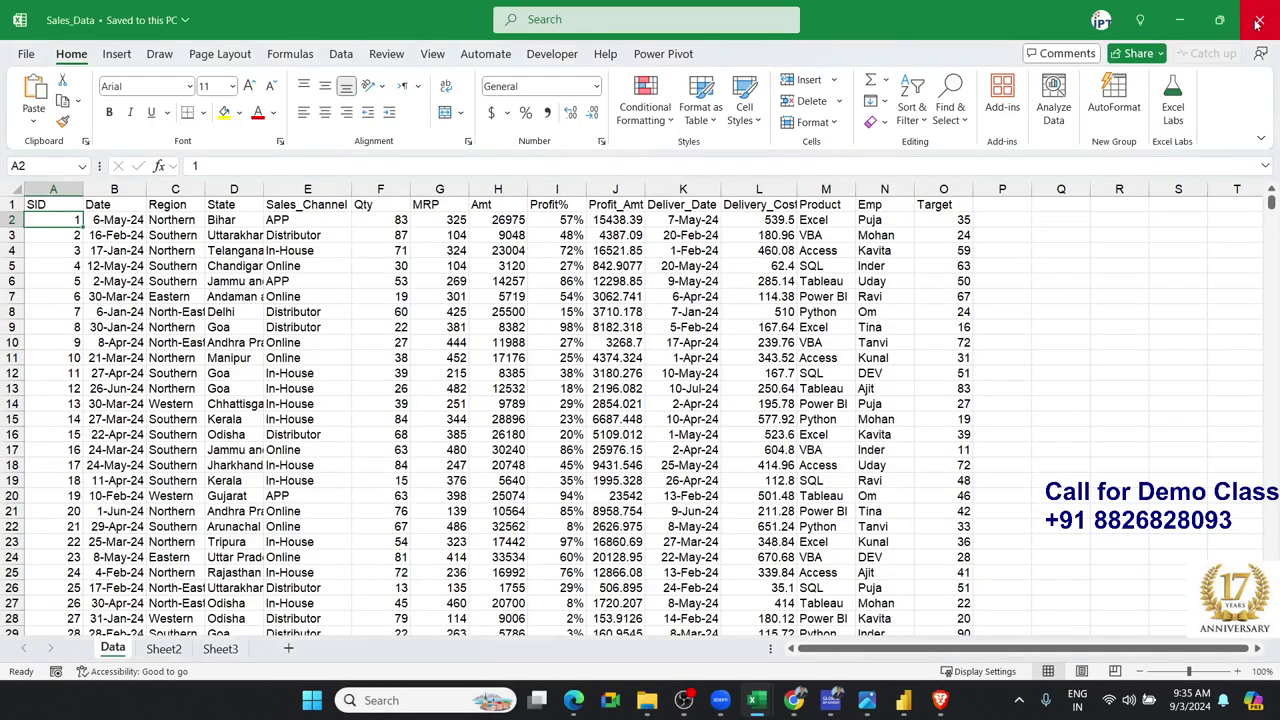
left_click(860, 343)
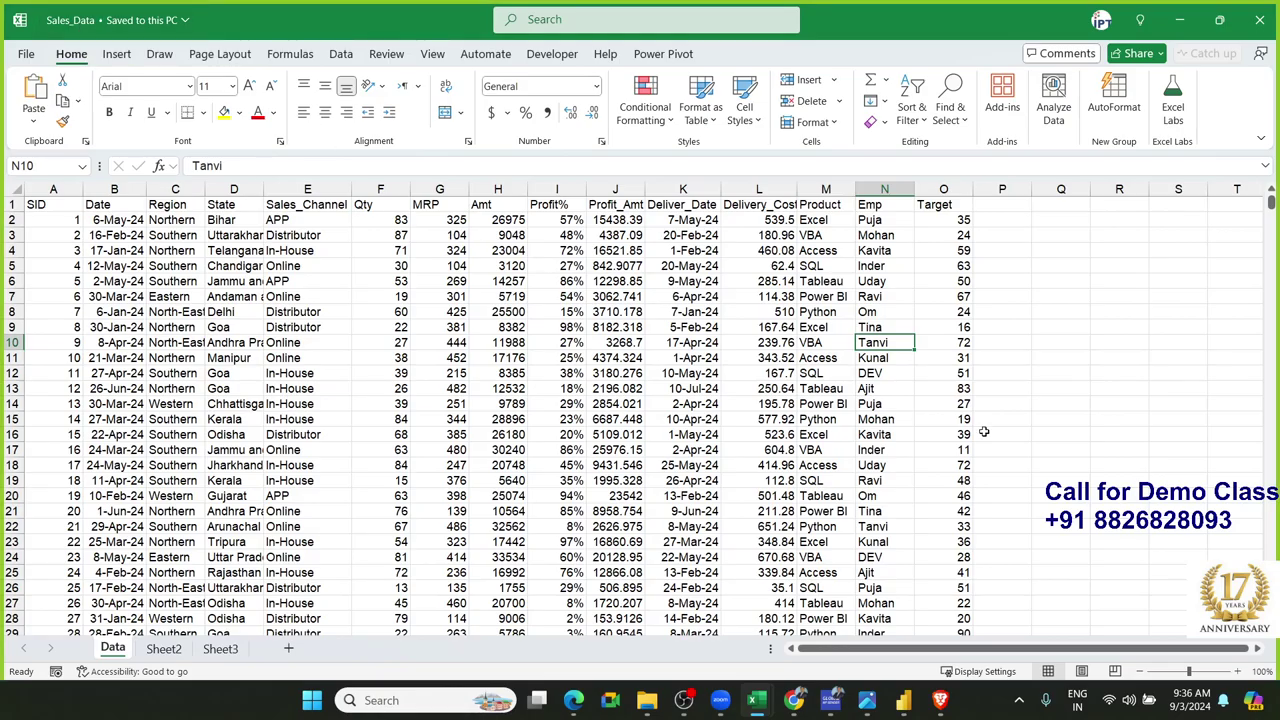
left_click(865, 708)
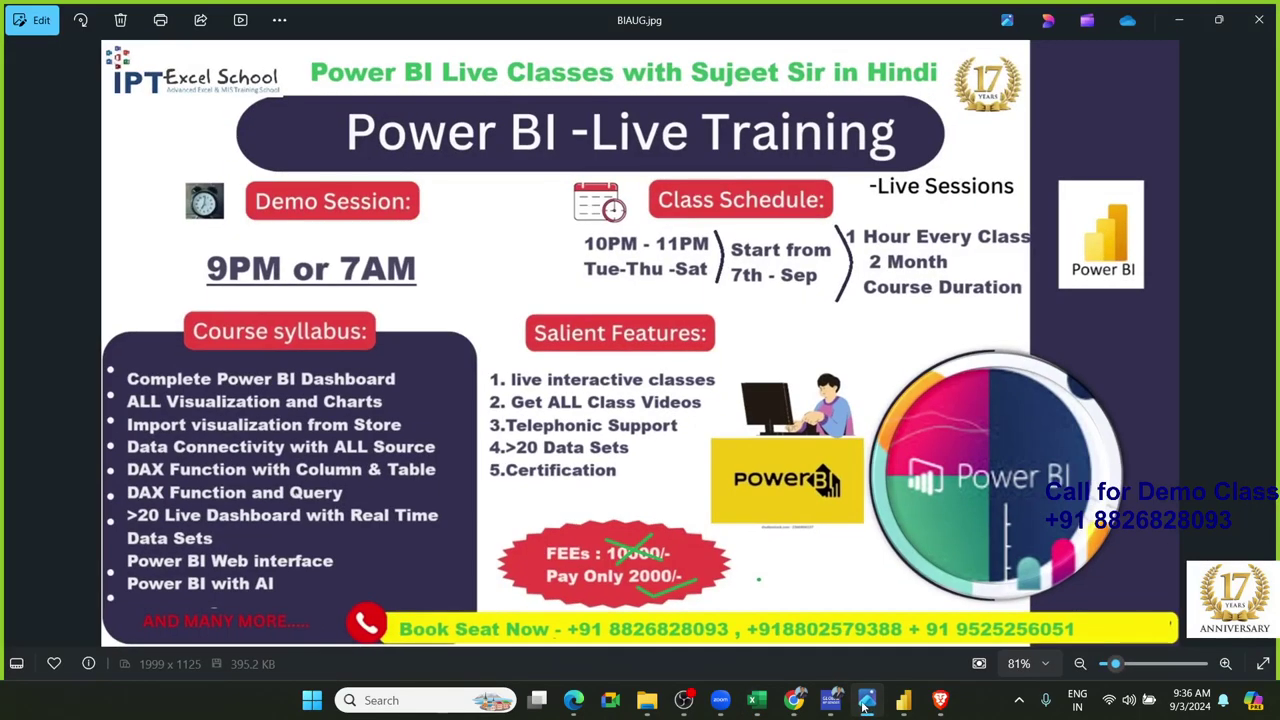